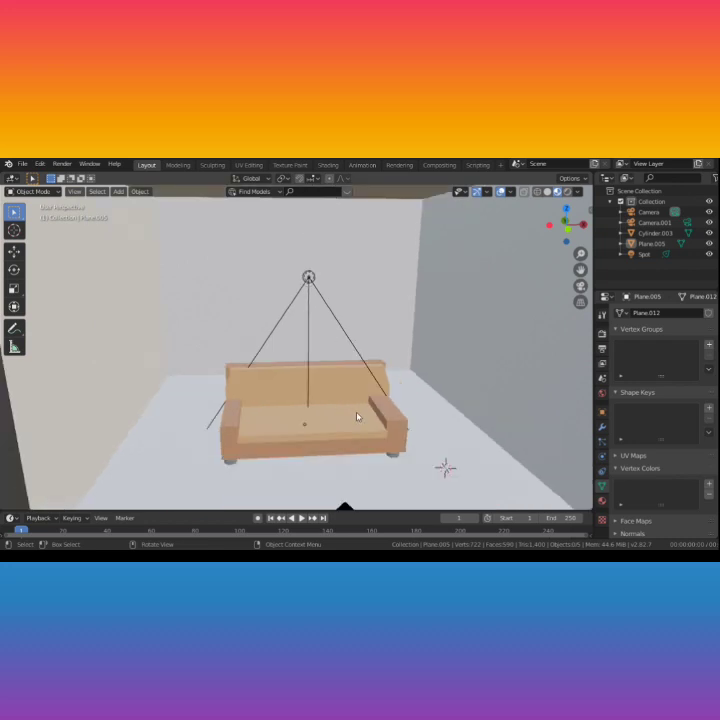
Step: Examine the room with the sofa and spot light from several angles and distances
mouse_move(357, 415)
middle_mouse_down()
mouse_move(337, 421)
mouse_move(316, 410)
mouse_move(365, 411)
middle_mouse_up()
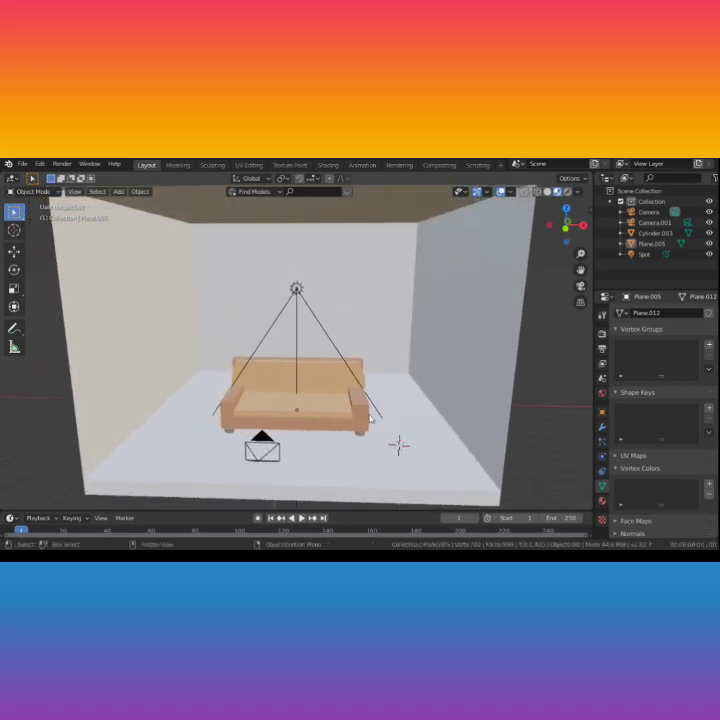
scroll(370, 418, "up", 5)
middle_click_drag(369, 419, 336, 419)
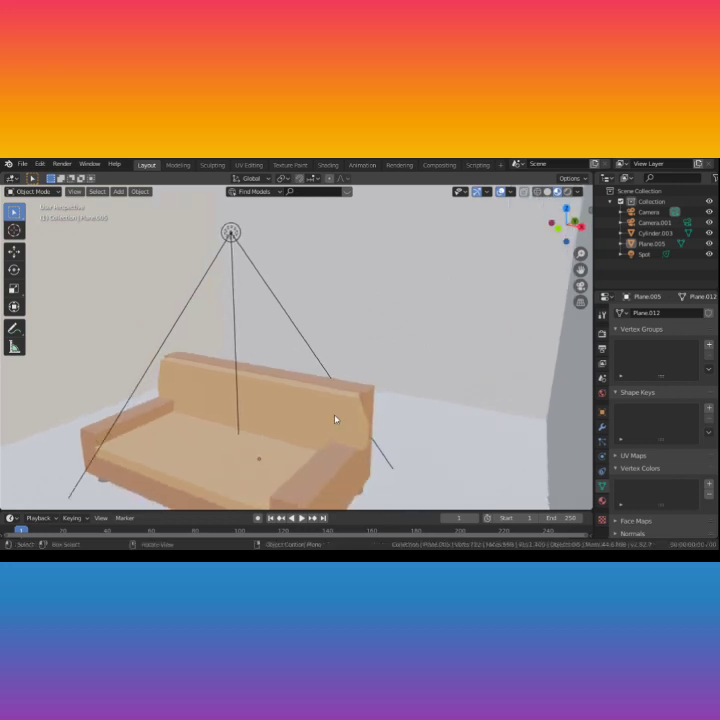
scroll(333, 432, "down", 6)
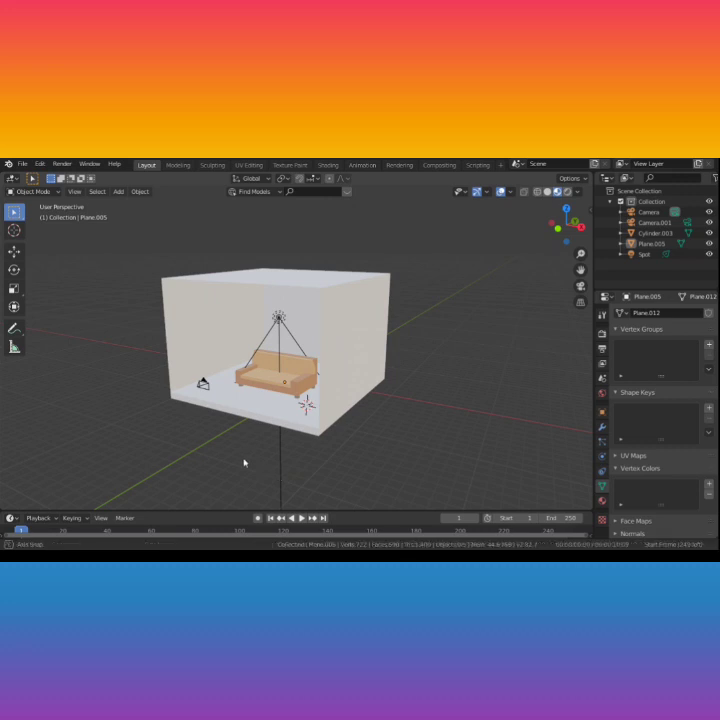
middle_click_drag(244, 464, 283, 466)
scroll(328, 483, "down", 4)
scroll(327, 483, "down", 1)
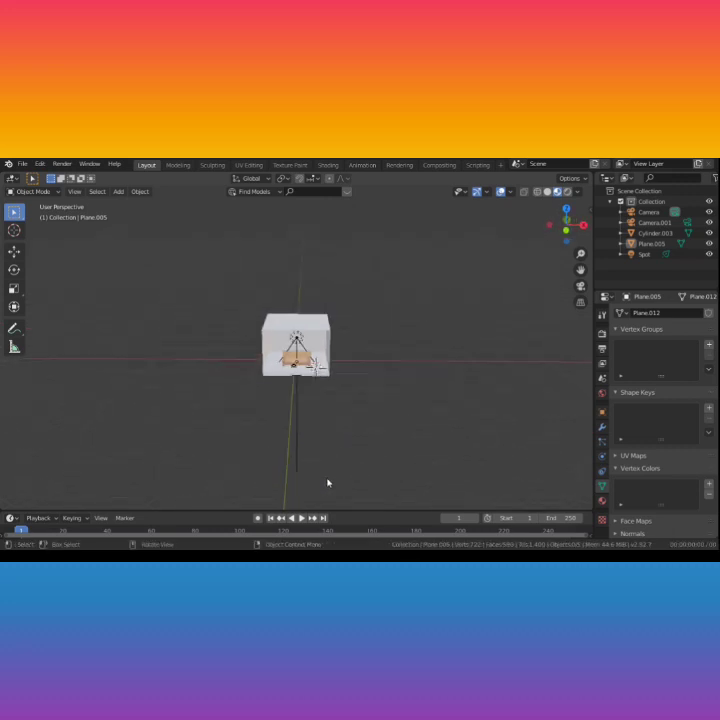
scroll(327, 483, "up", 6)
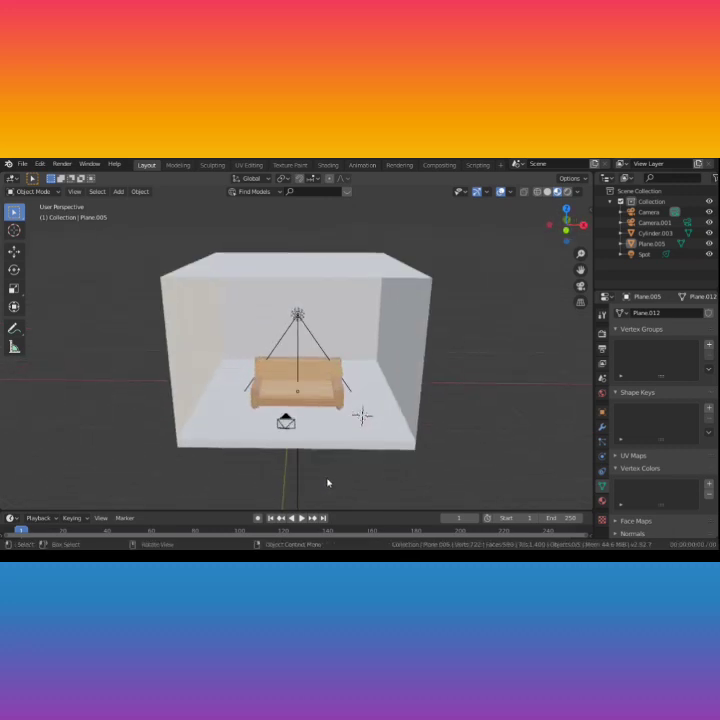
scroll(328, 482, "up", 4)
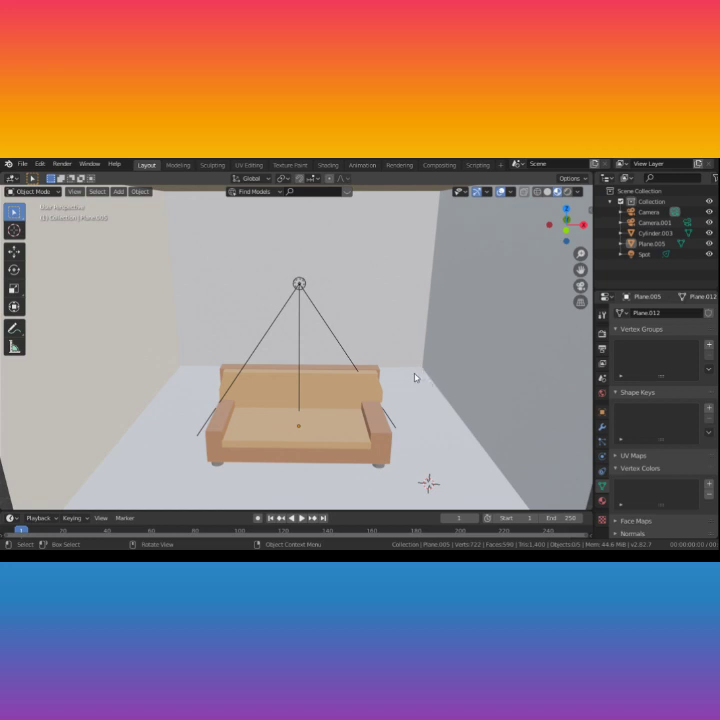
Step: Move the sofa and spot light together along the global X axis toward the left side wall
left_click(339, 427)
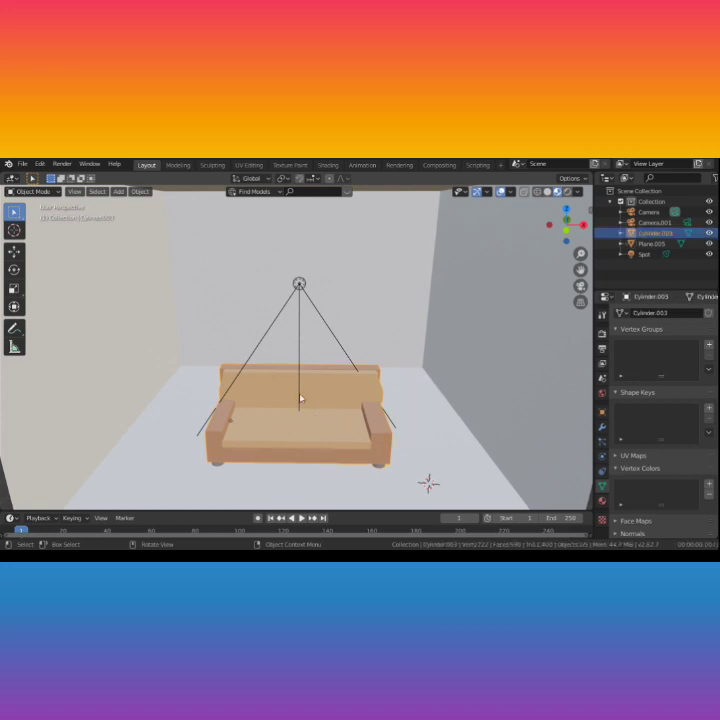
left_click(300, 334, "shift")
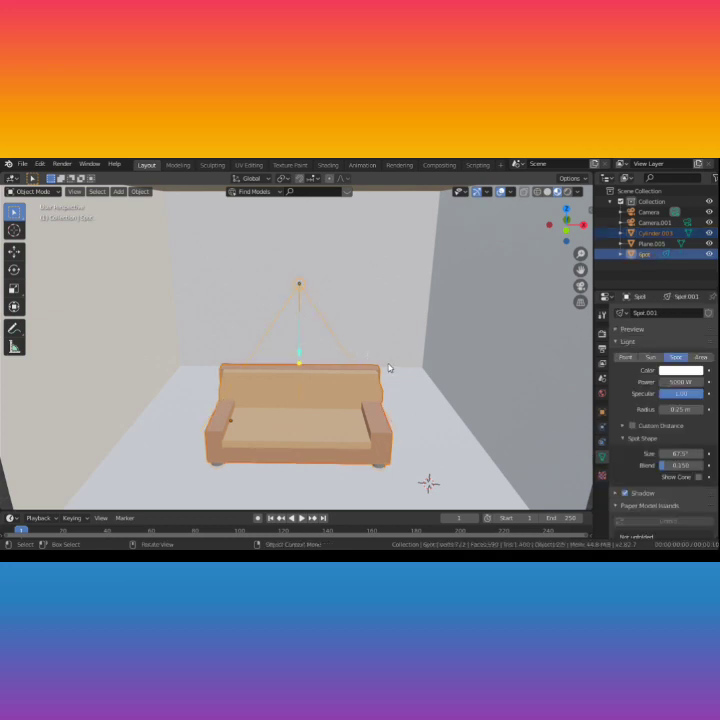
key("g")
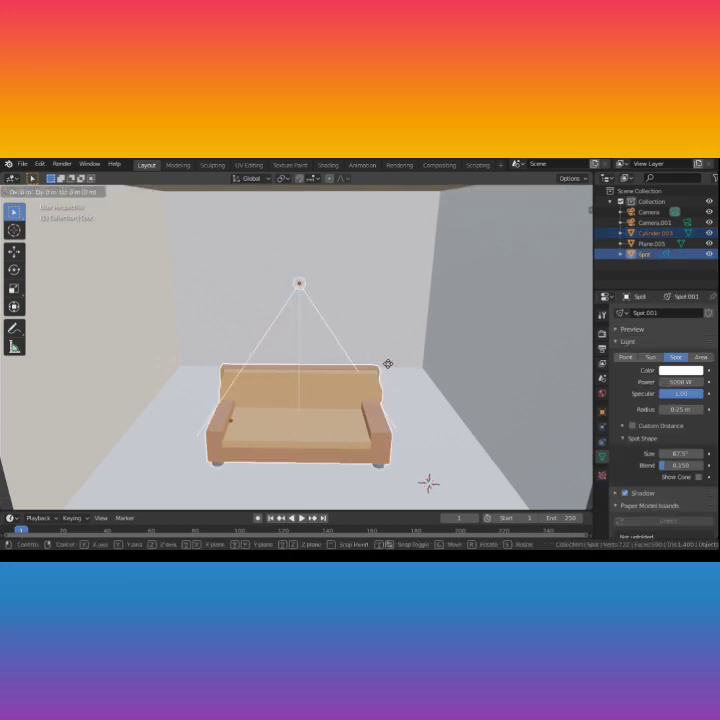
key("y")
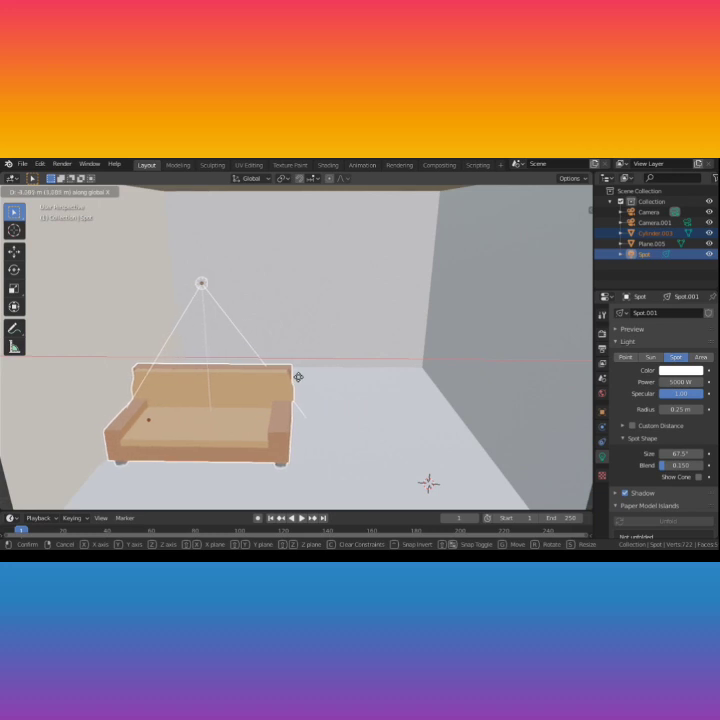
left_click(298, 377)
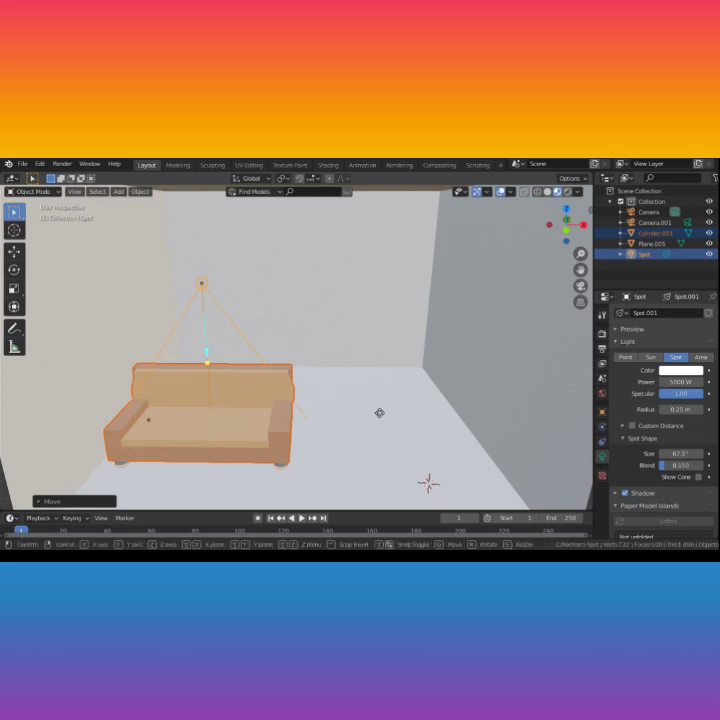
key("g")
key("x")
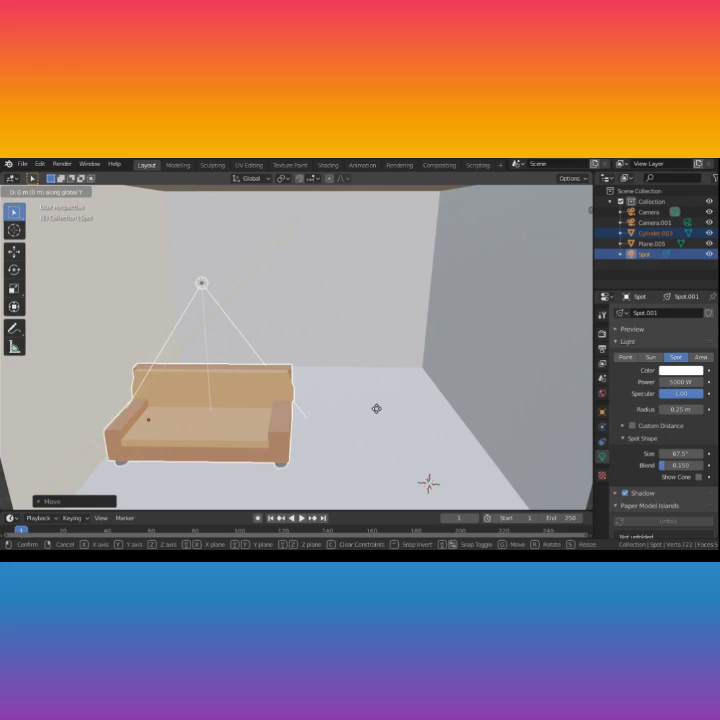
left_click(379, 412)
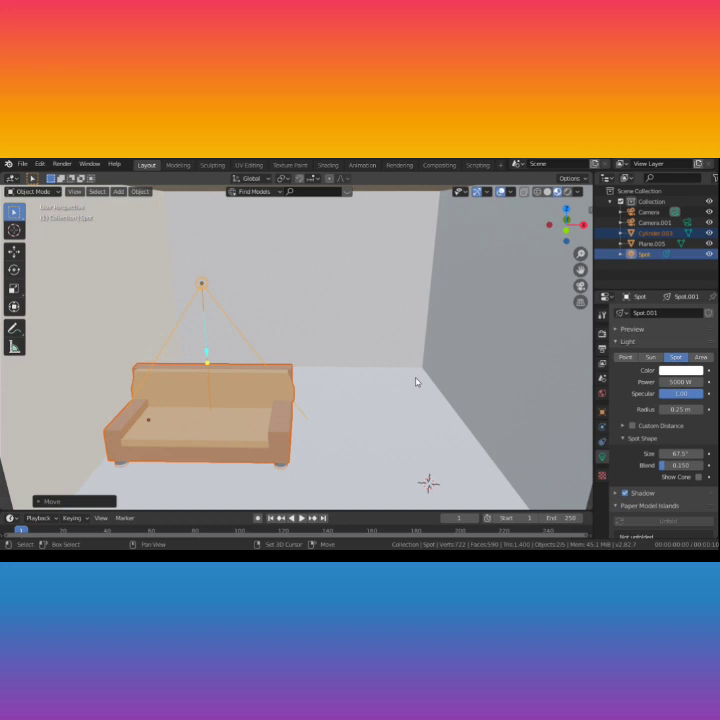
Step: Place the 3D cursor on the open floor near the room's front edge and add a cylinder mesh there
scroll(400, 413, "down", 6)
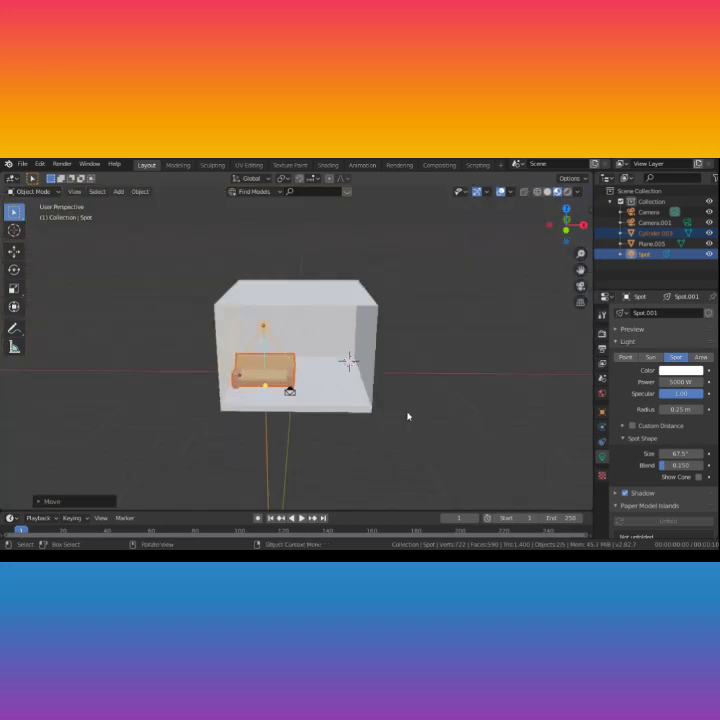
scroll(362, 418, "up", 6)
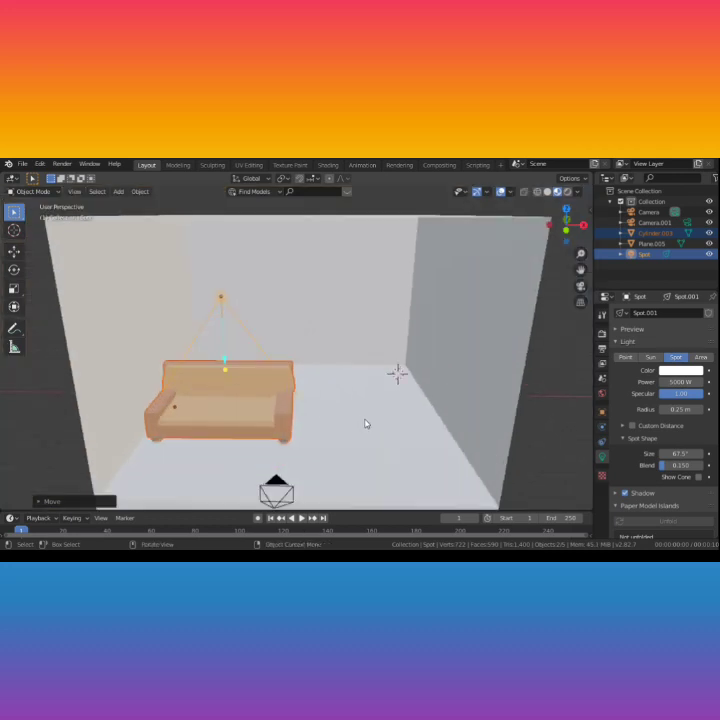
middle_click_drag(366, 424, 337, 396, "shift")
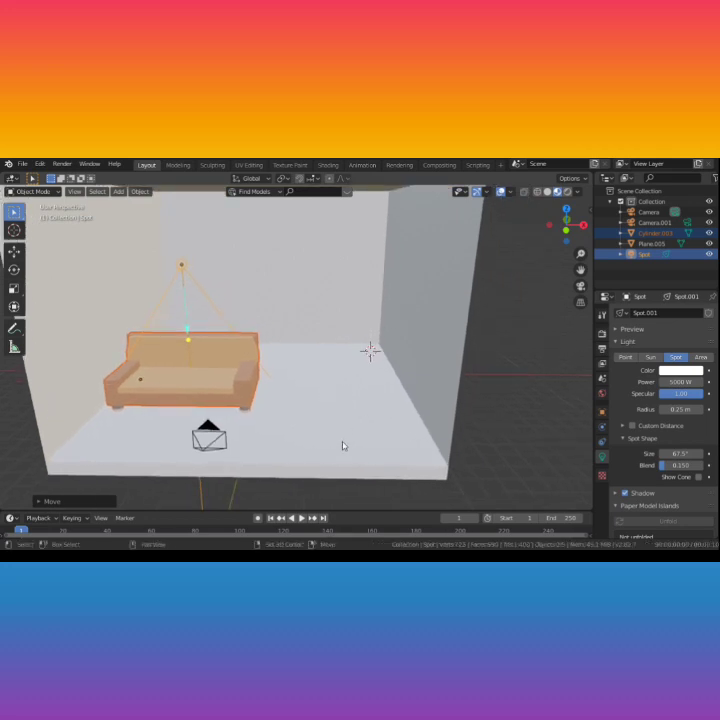
right_click(342, 440, "shift")
key("shift+a")
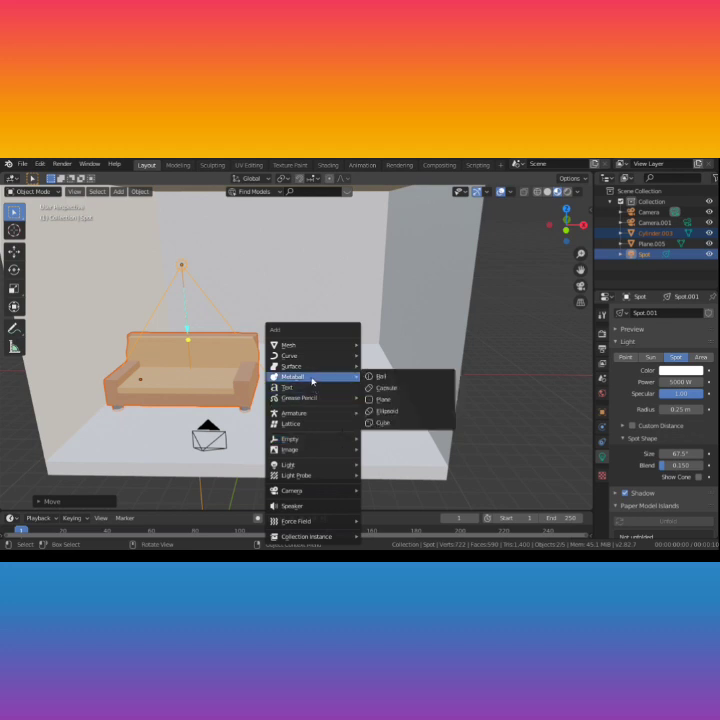
mouse_move(342, 345)
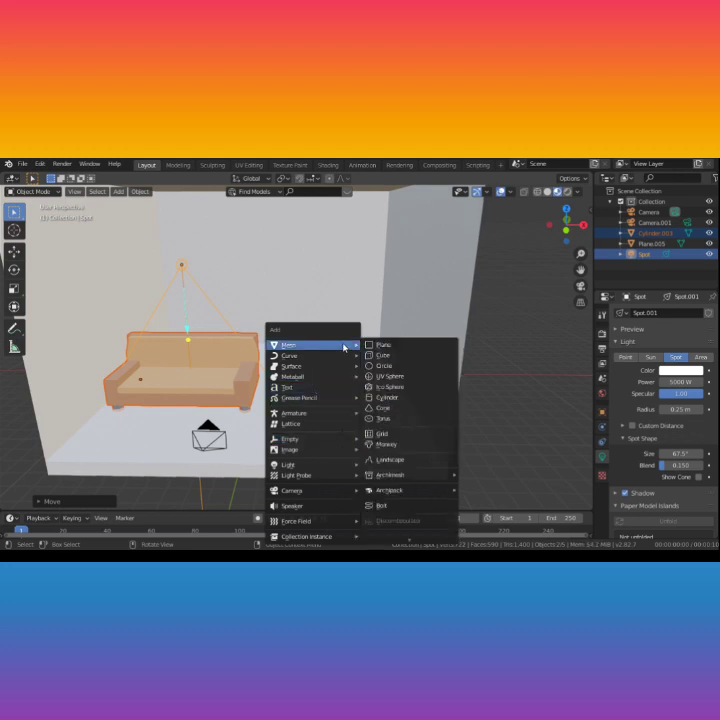
left_click(386, 401)
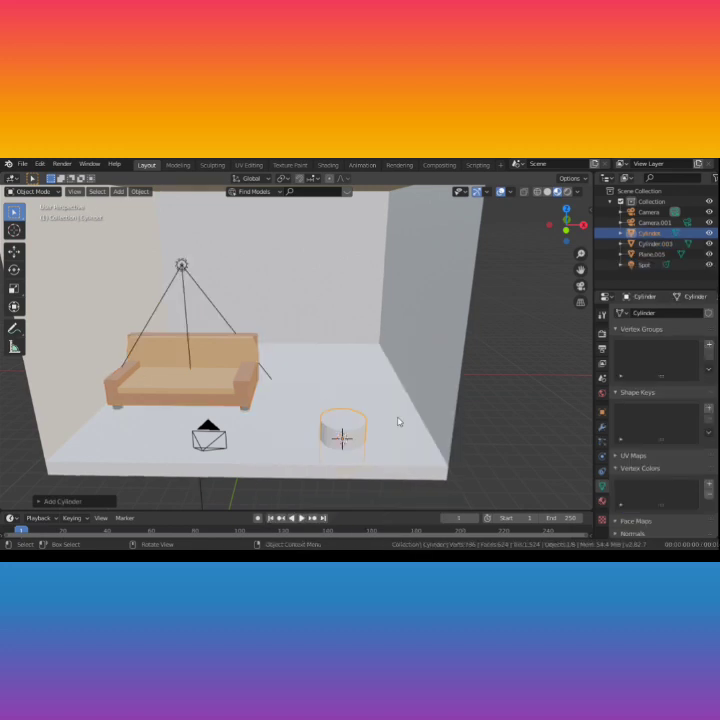
Step: Scale the new cylinder uniformly to about 0.26, and narrow it by about 0.7 along both X and Y
key("s")
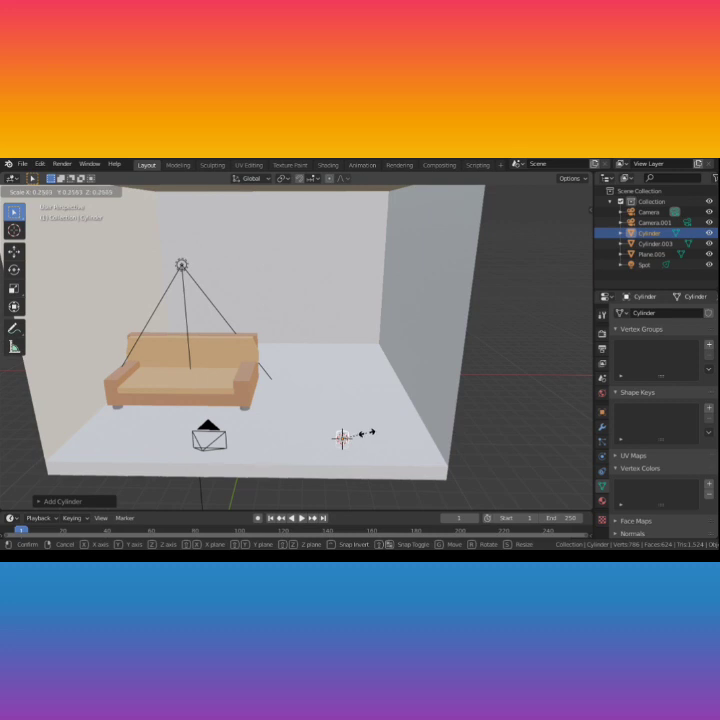
left_click(366, 433)
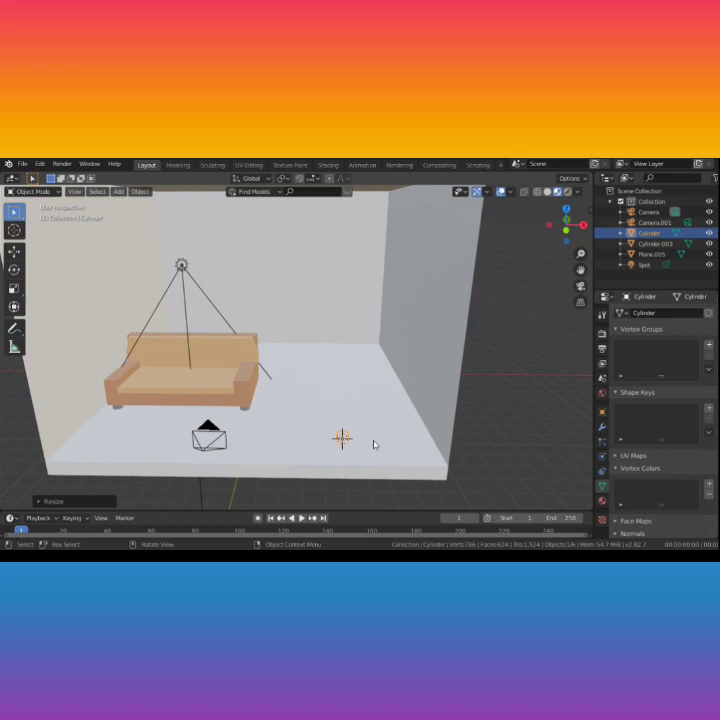
key("s")
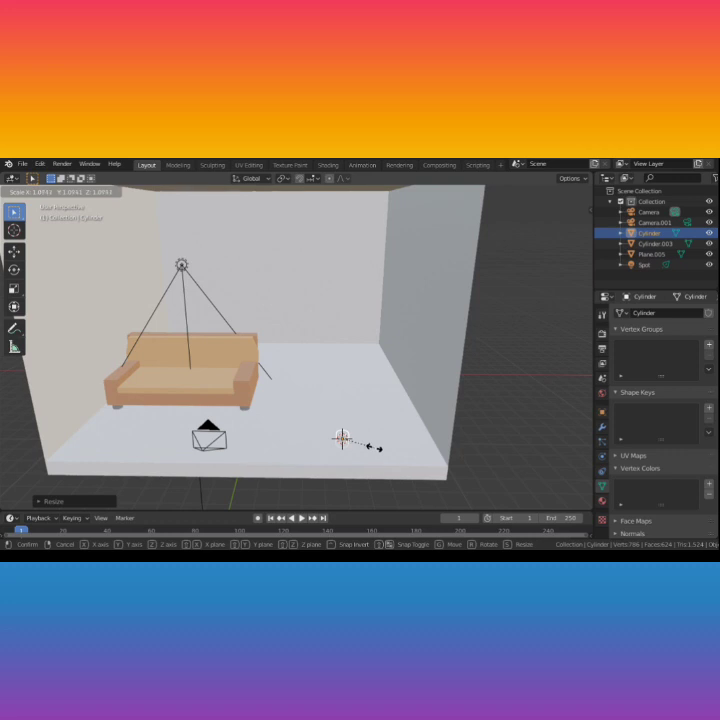
key("x")
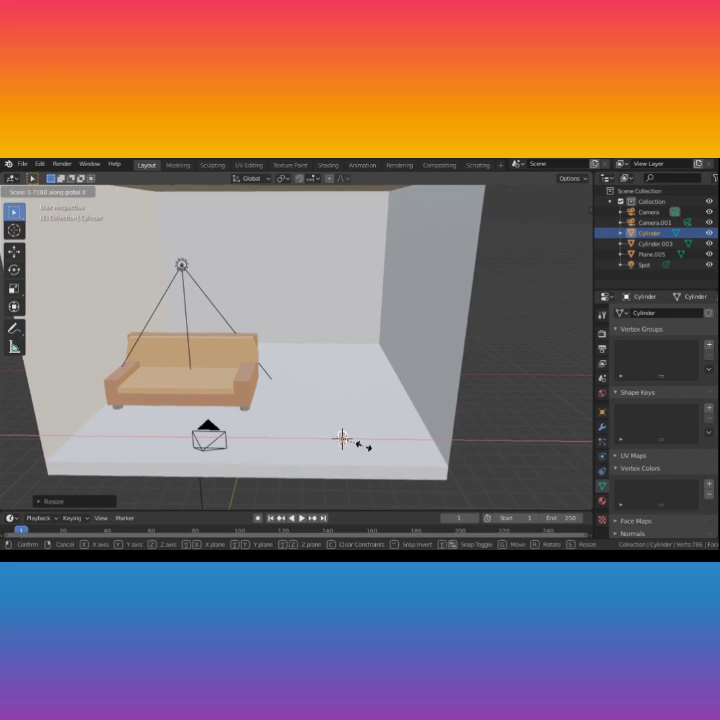
left_click(364, 450)
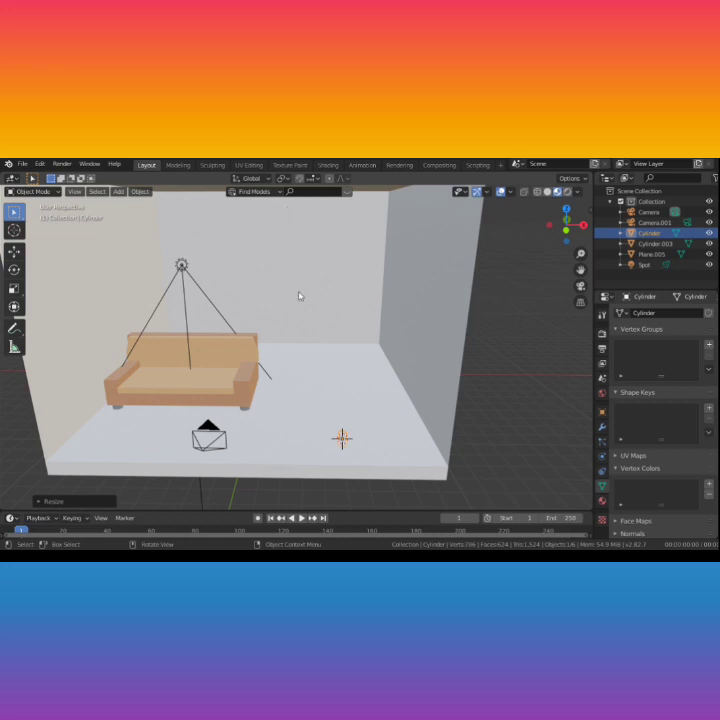
scroll(350, 424, "down", 2)
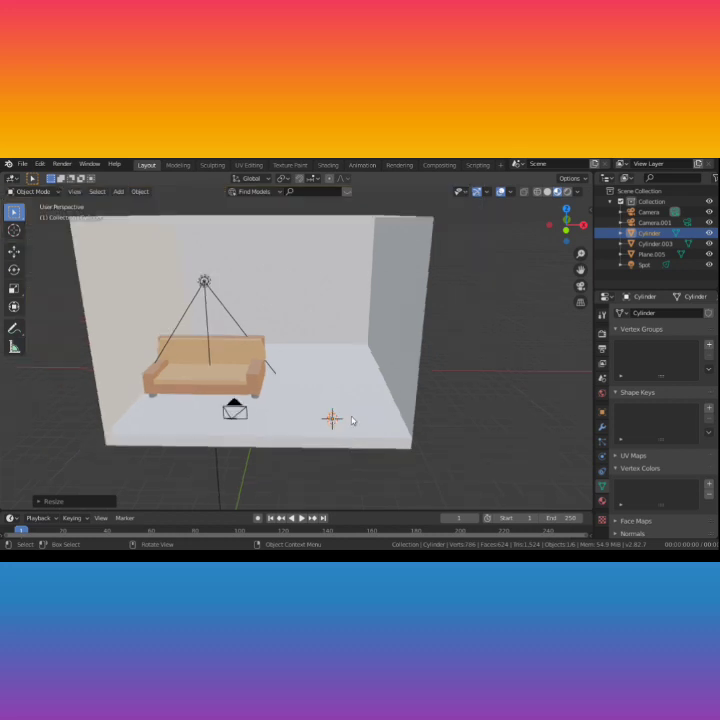
scroll(365, 426, "up", 4)
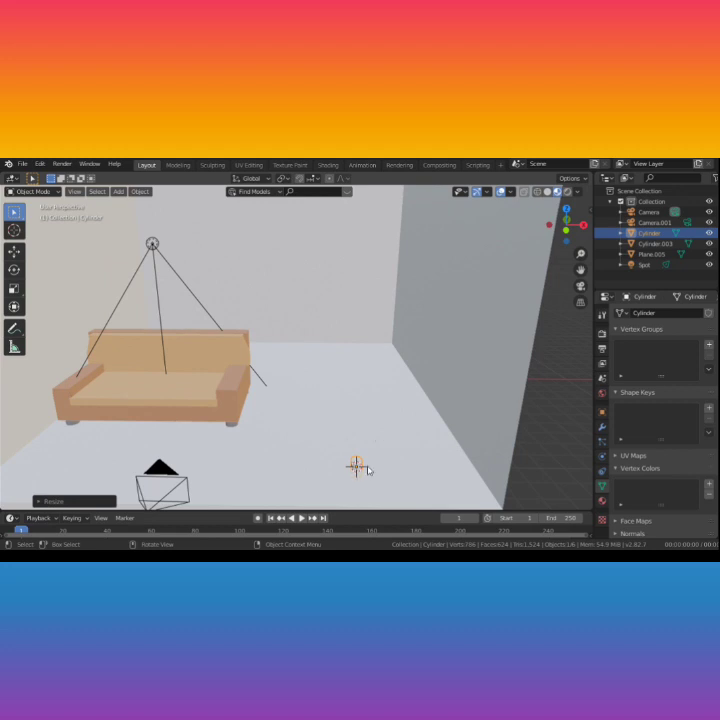
key("s")
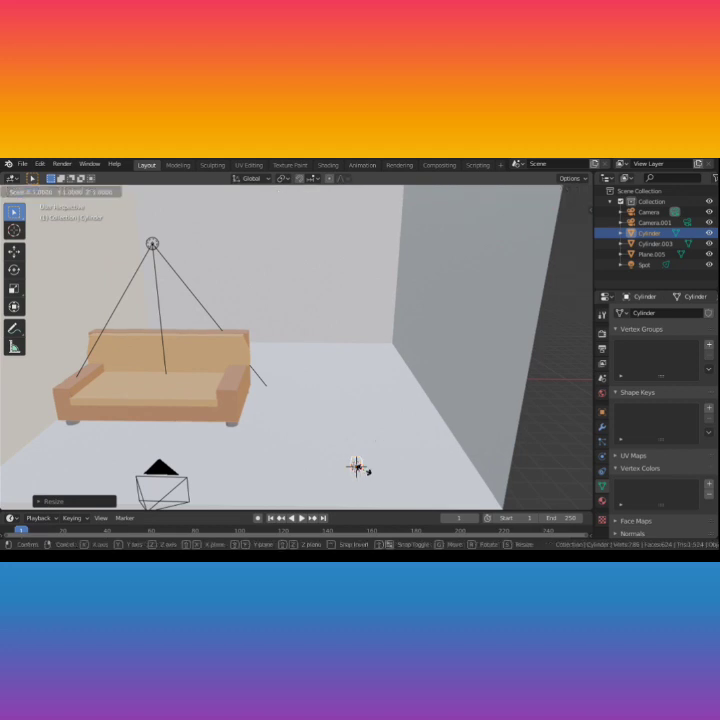
key("y")
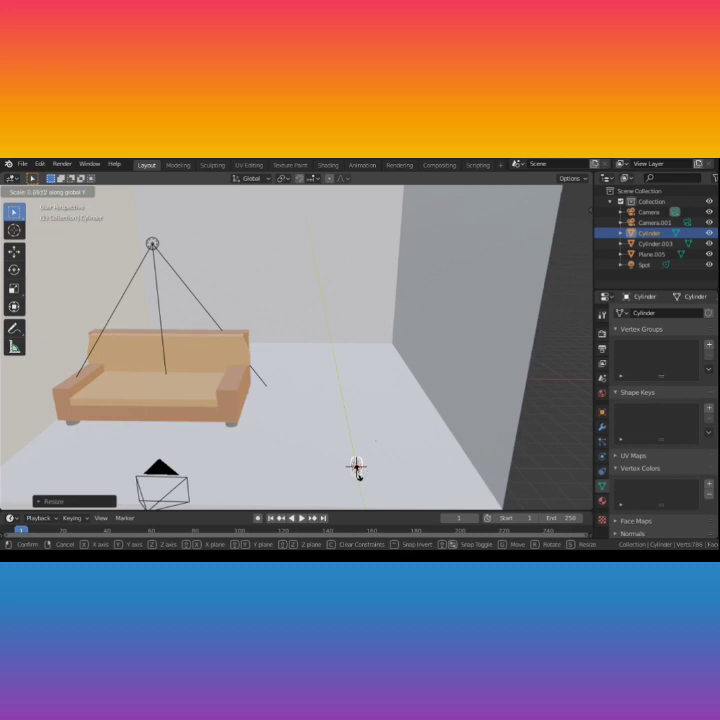
left_click(359, 477)
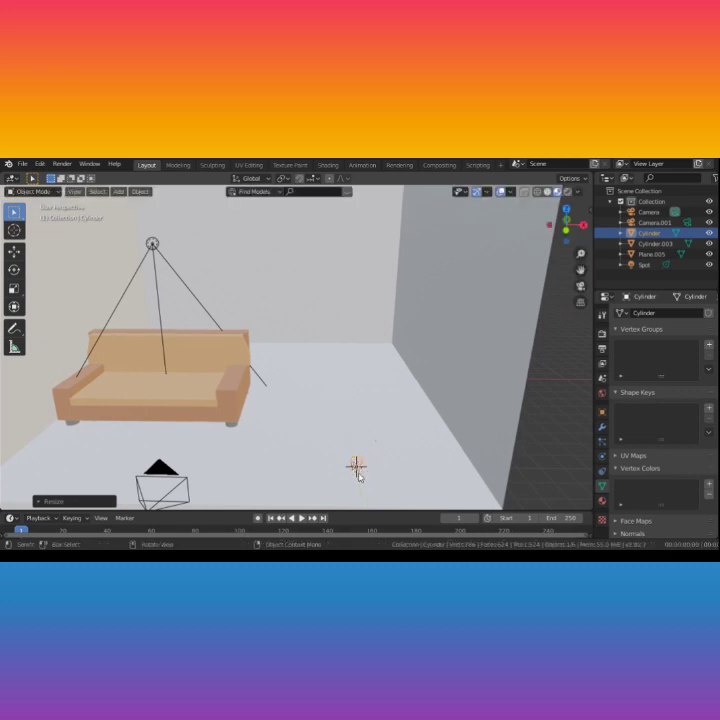
Step: Stretch the slim cylinder along Z and raise it so that its base sits at the 3D cursor on the floor
key("s")
key("z")
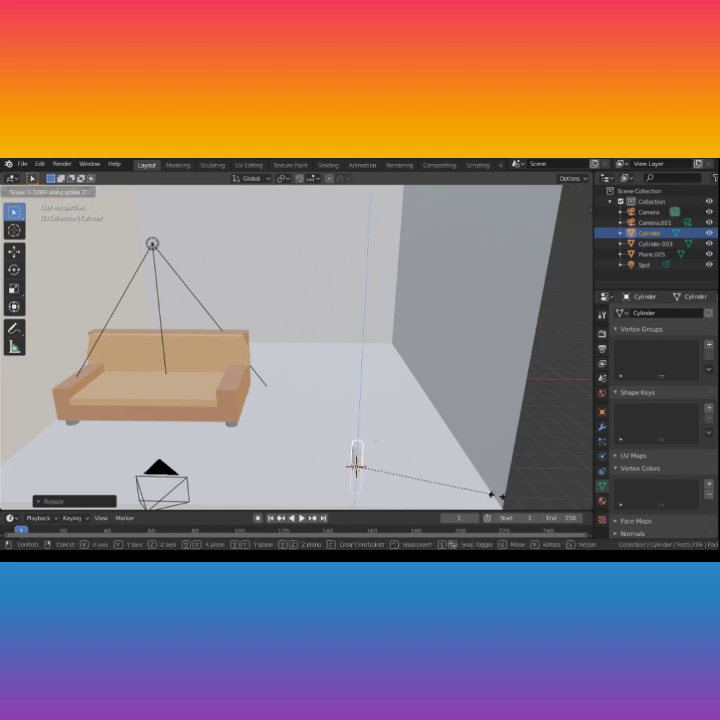
left_click(564, 498)
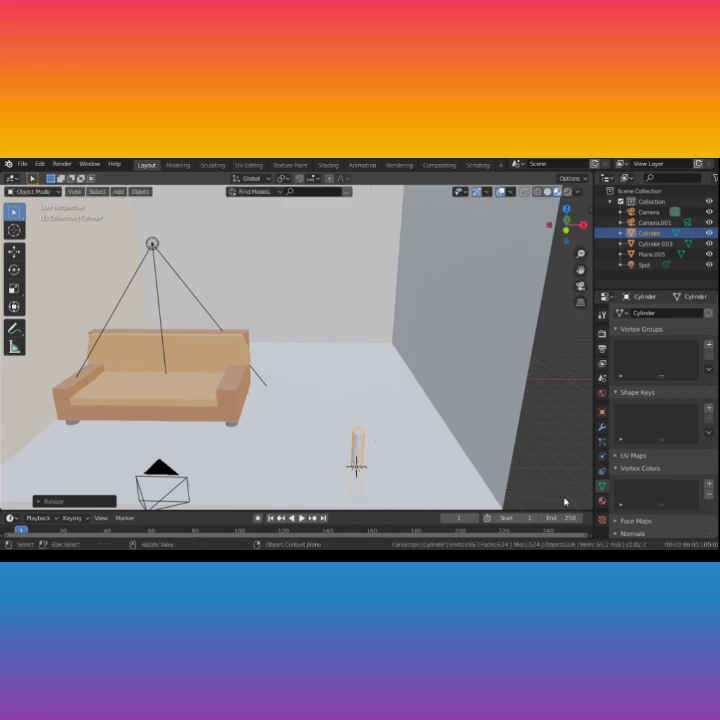
key("g")
key("z")
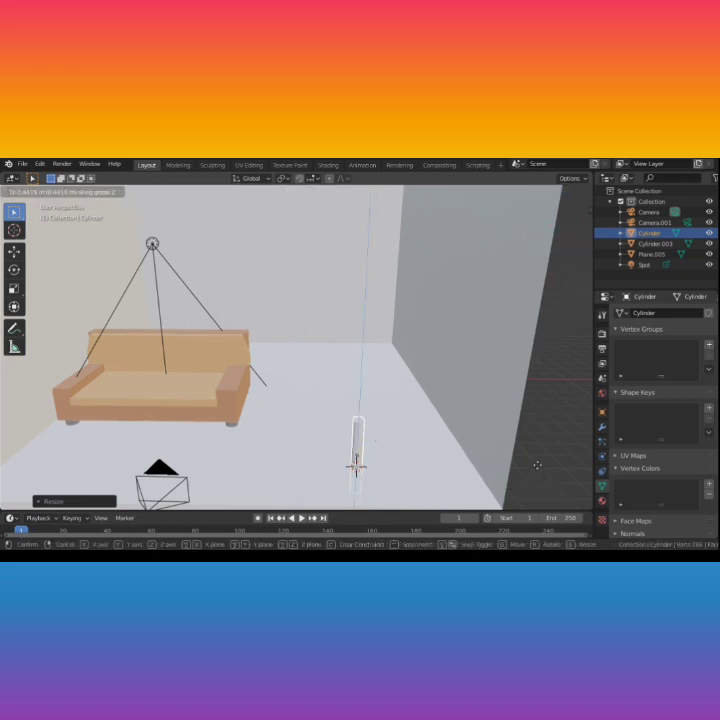
left_click(535, 449)
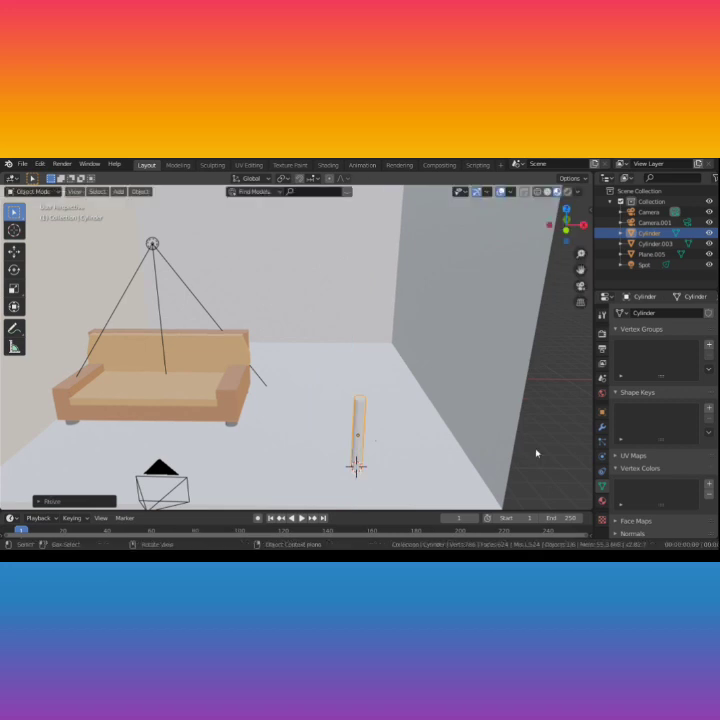
Step: Lengthen the raised cylinder further along the global Z axis into a tall, thin pole
key("s")
key("z")
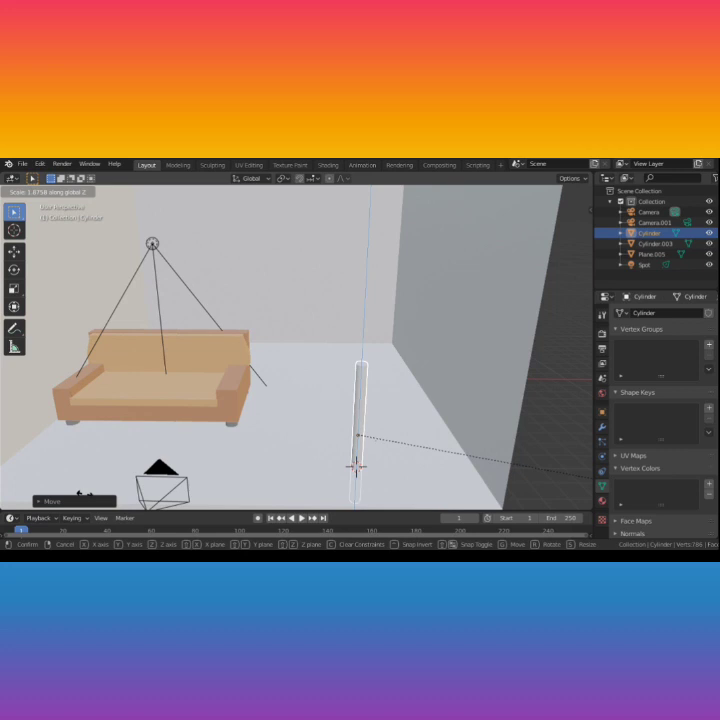
left_click(85, 496)
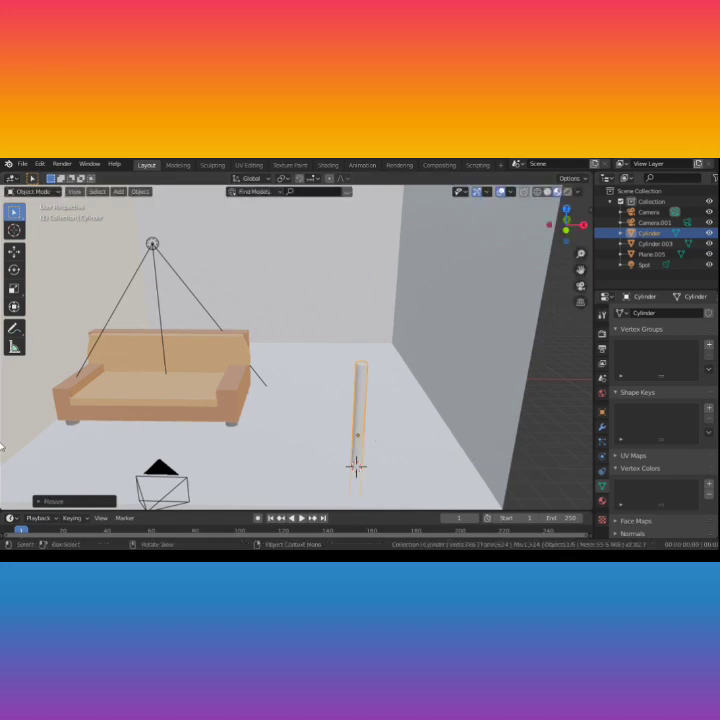
Step: Raise the pole about 1.2 m along the global Z axis so that its base sits on the floor
key("g")
key("z")
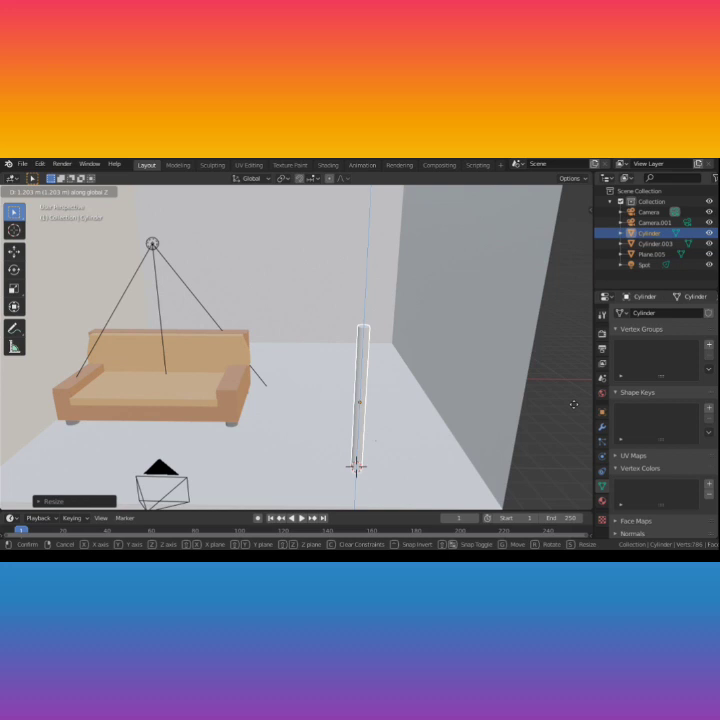
left_click(573, 404)
scroll(431, 400, "down", 5)
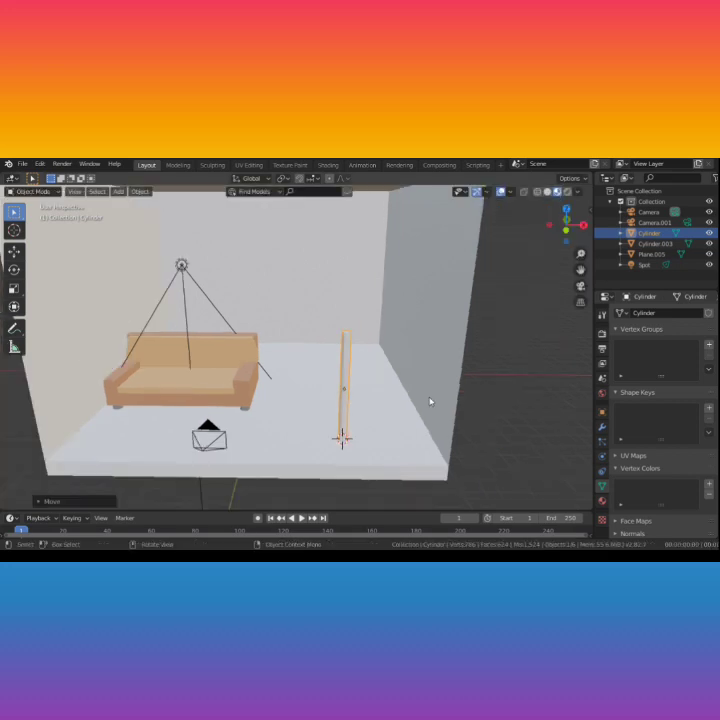
mouse_move(365, 418)
middle_mouse_down()
mouse_move(374, 411)
mouse_move(360, 410)
middle_mouse_up()
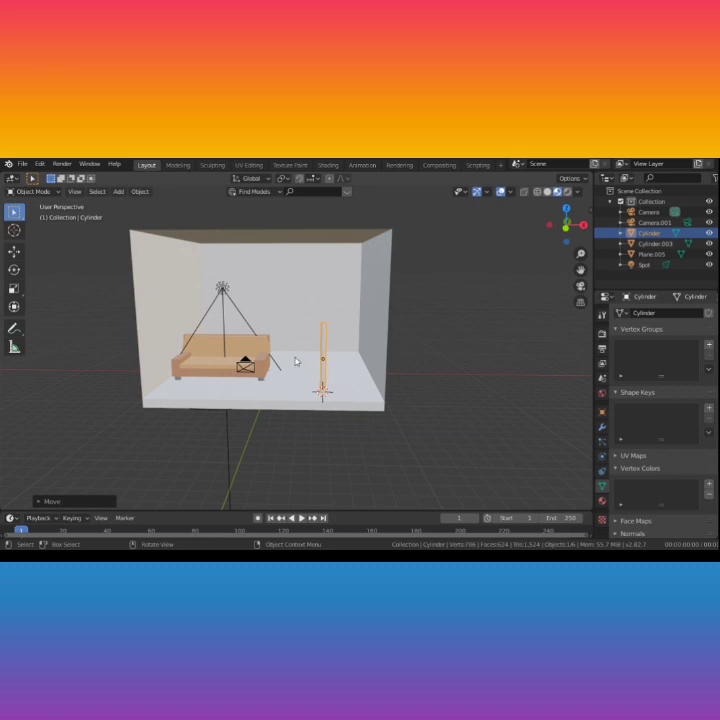
Step: Apply smooth shading to the tall pole
scroll(347, 389, "up", 3)
scroll(347, 389, "up", 1)
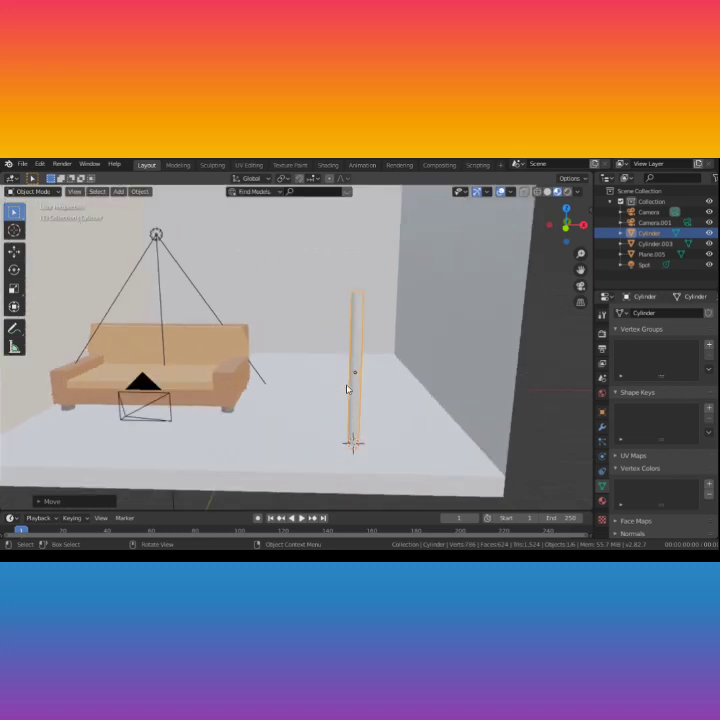
middle_click_drag(313, 450, 300, 445)
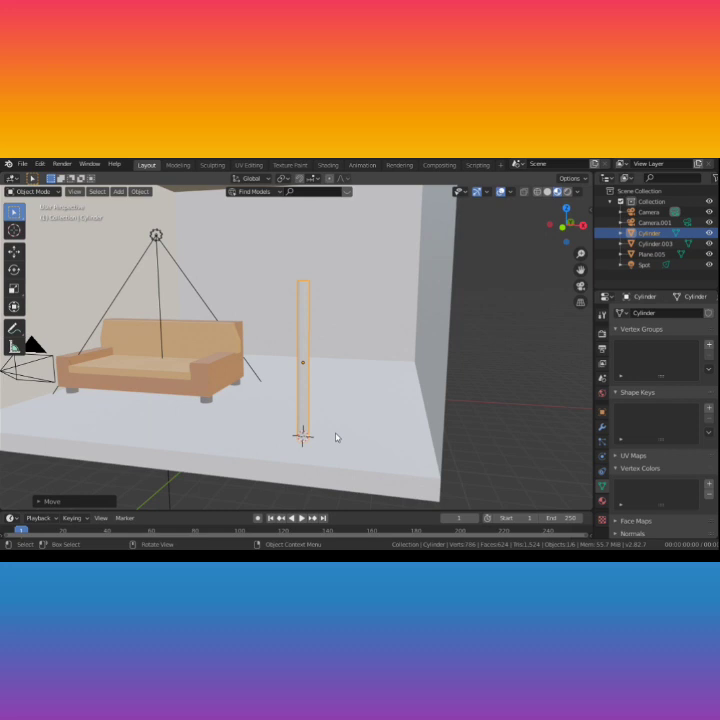
right_click(302, 380)
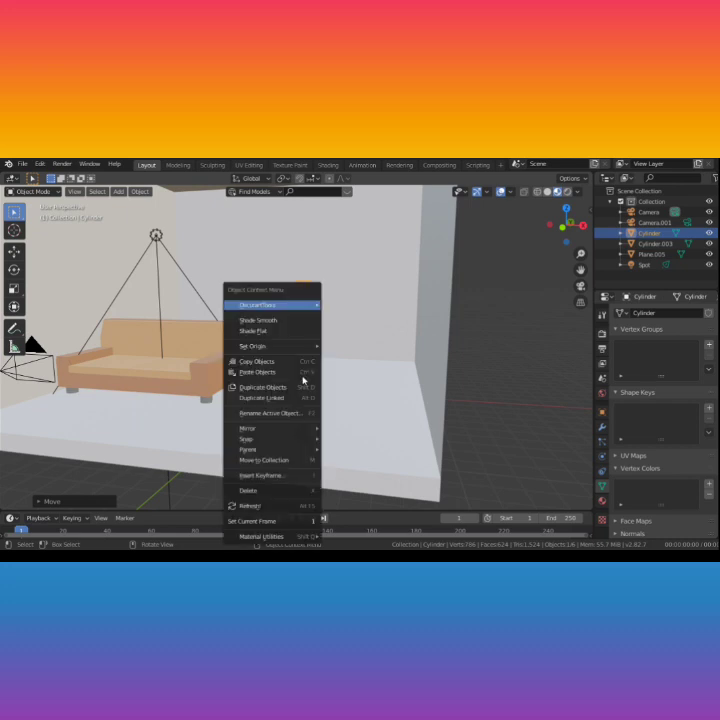
left_click(288, 321)
scroll(328, 406, "up", 4)
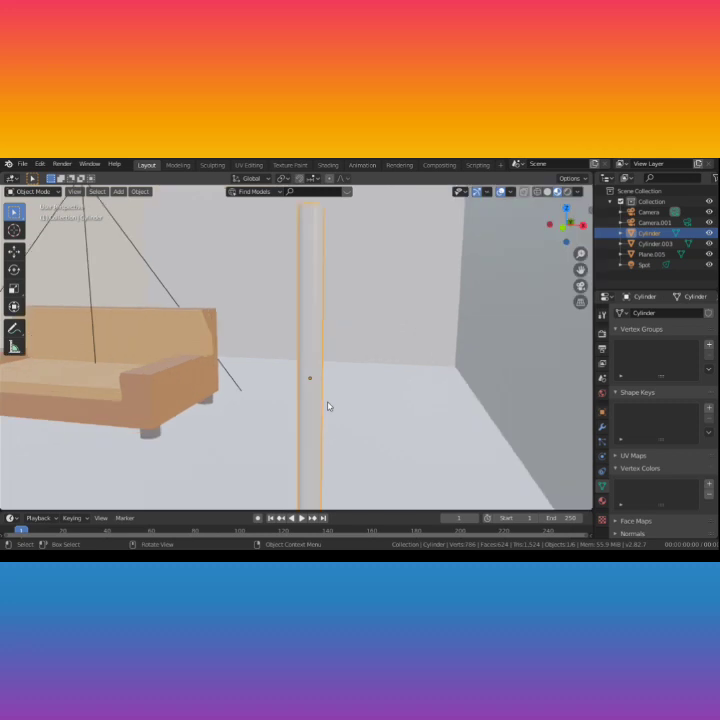
scroll(329, 408, "down", 2)
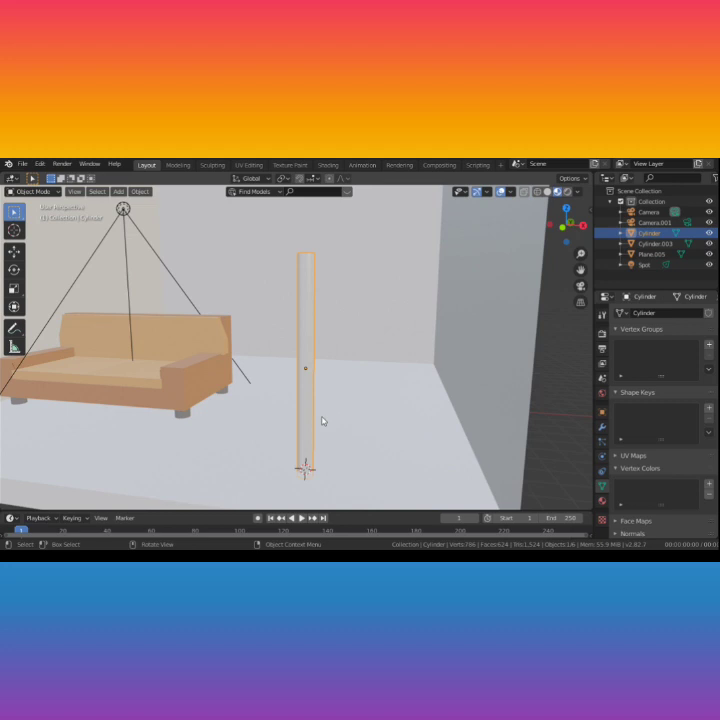
Step: Make the pole slimmer by scaling it down along the global X axis and along the global Y axis
middle_click_drag(323, 421, 332, 422)
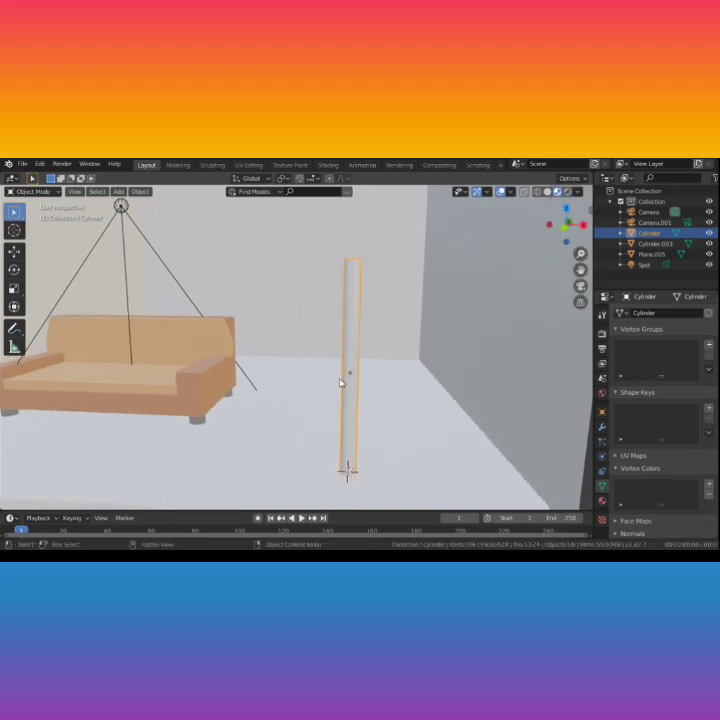
key("s")
key("x")
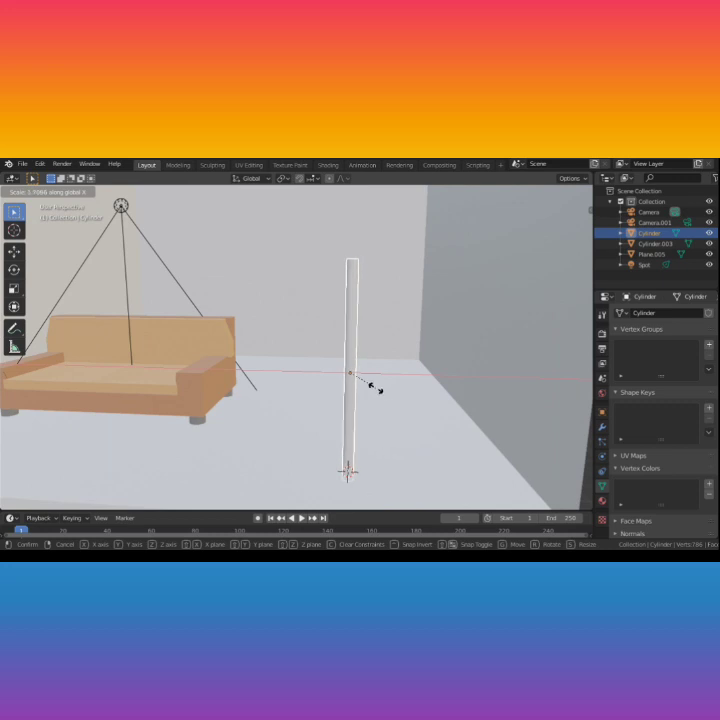
left_click(380, 390)
middle_click_drag(381, 397, 390, 418)
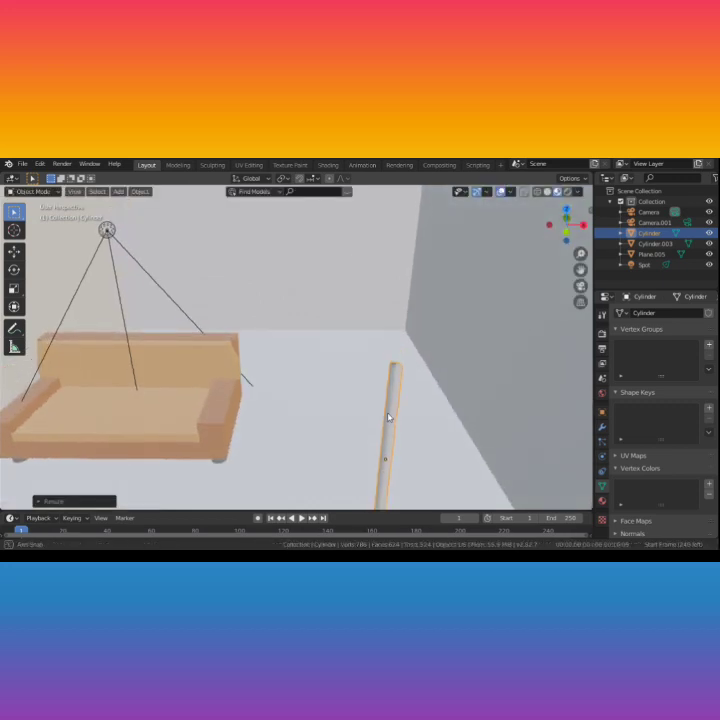
key("s")
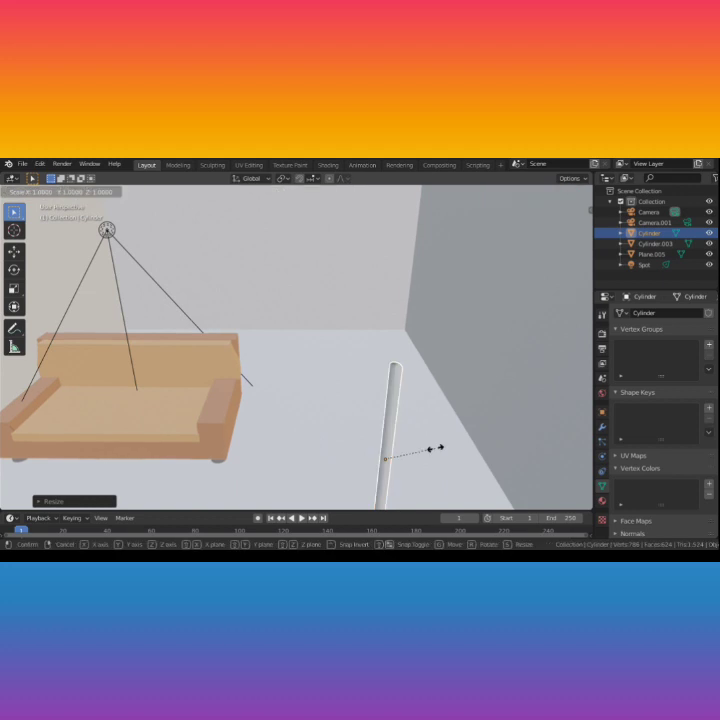
key("y")
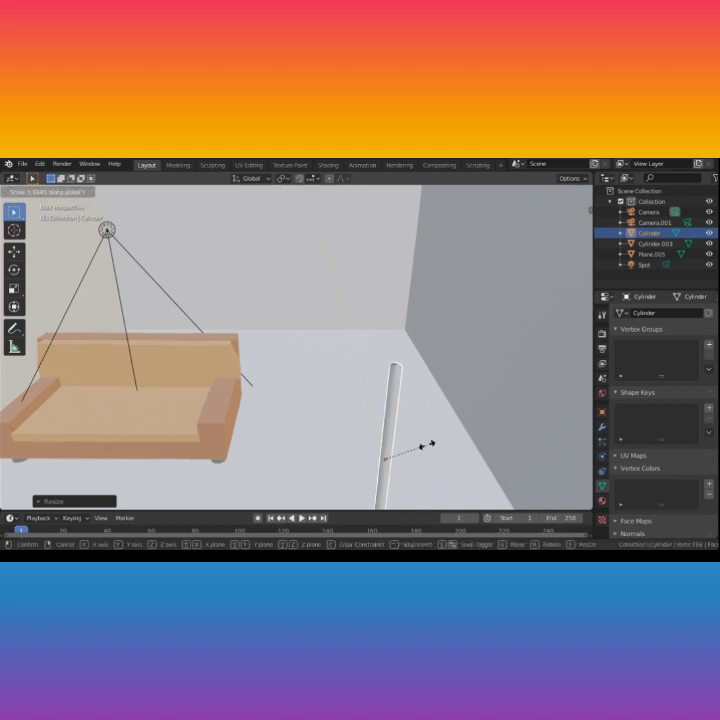
left_click(426, 447)
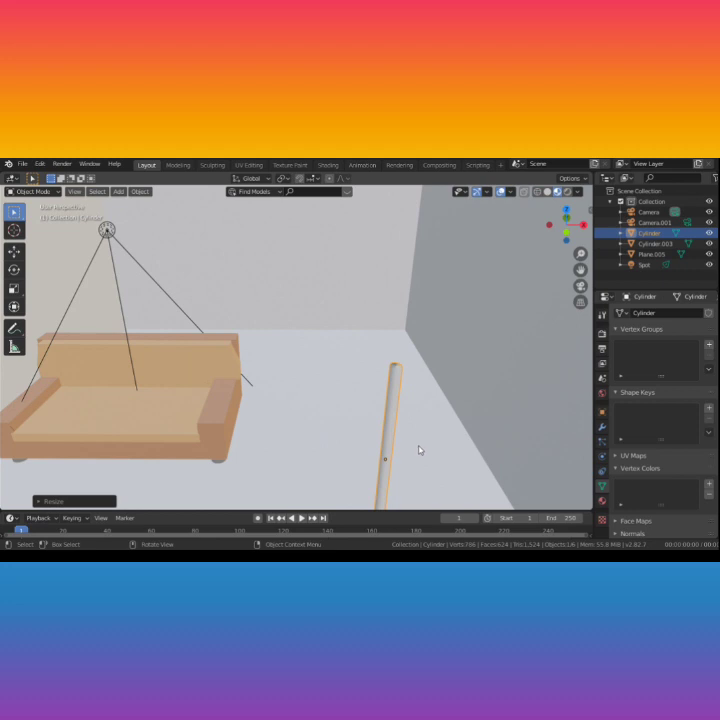
Step: Add a second cylinder mesh at the pole's base and scale it uniformly to about 0.4
scroll(416, 451, "down", 5)
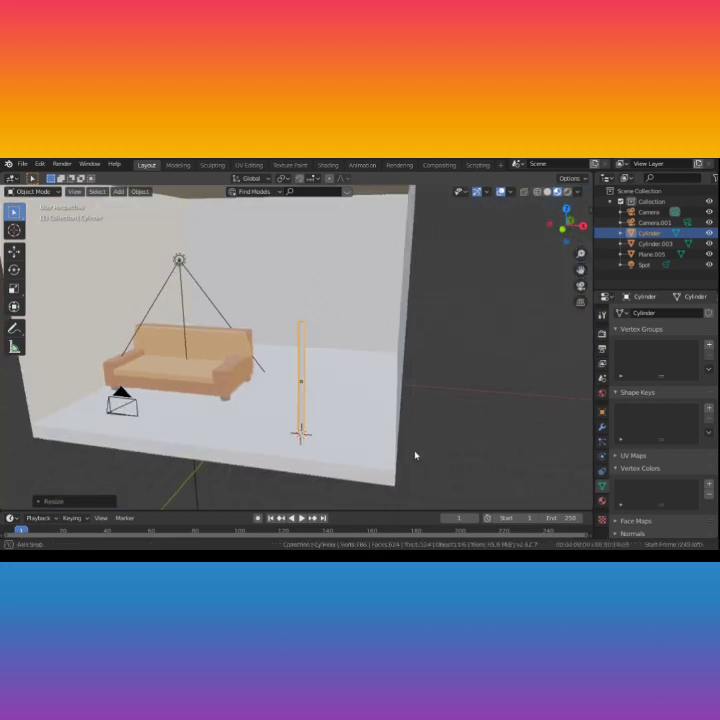
scroll(415, 455, "up", 4)
scroll(398, 453, "up", 2)
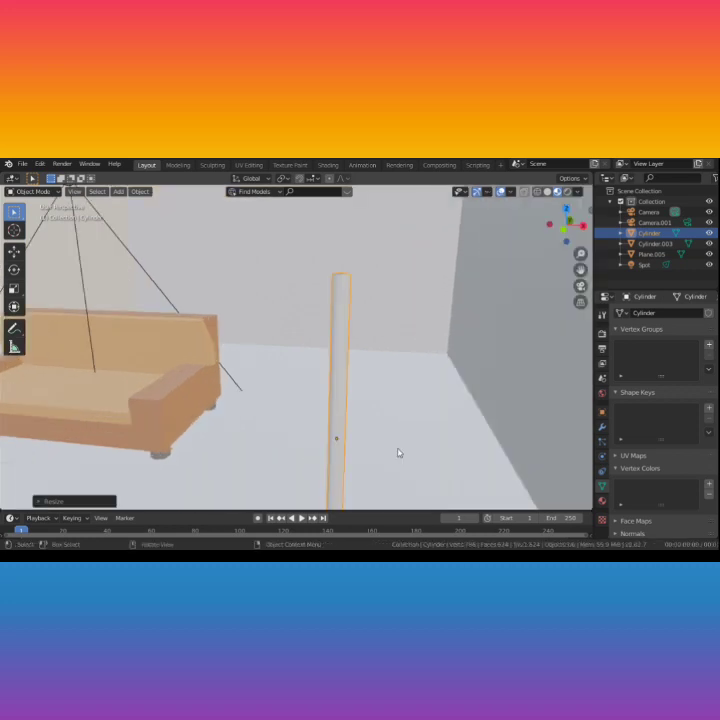
scroll(398, 453, "down", 1)
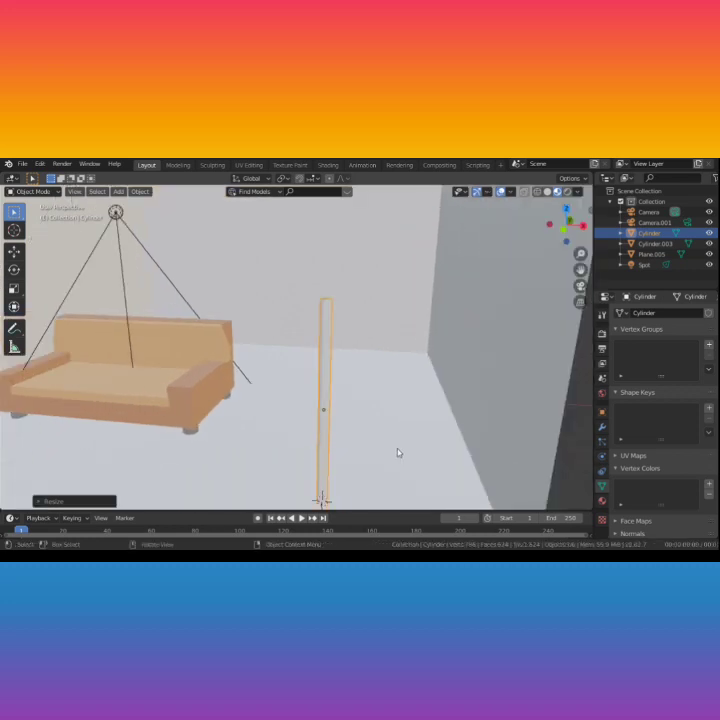
middle_click_drag(381, 443, 392, 442)
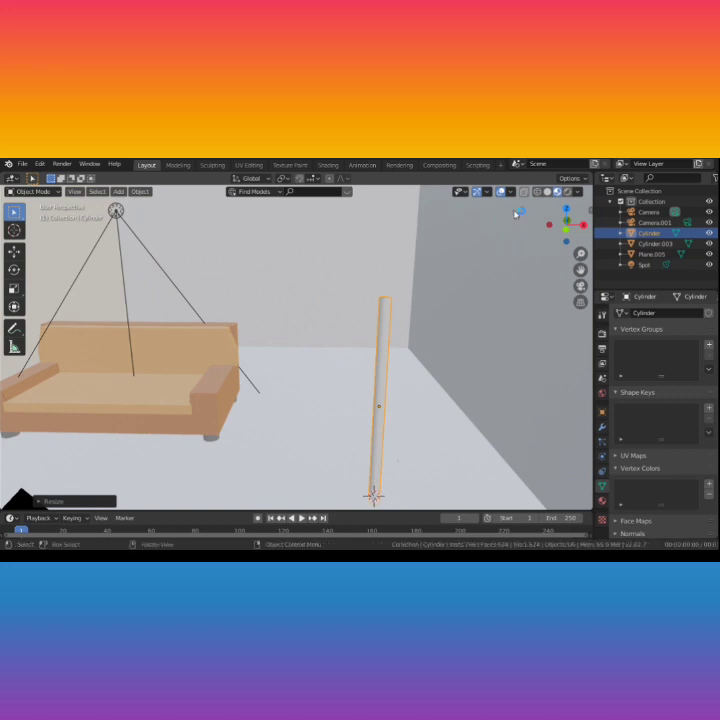
key("shift+a")
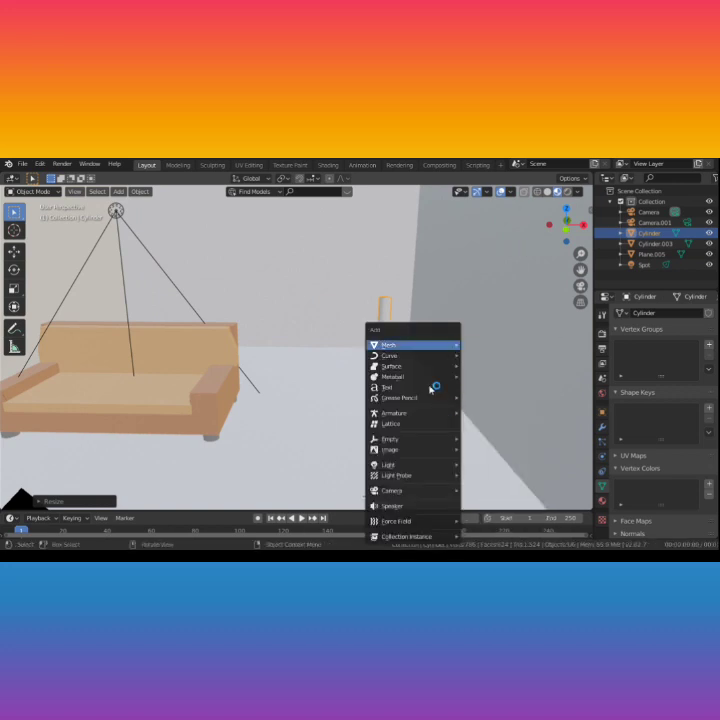
mouse_move(426, 345)
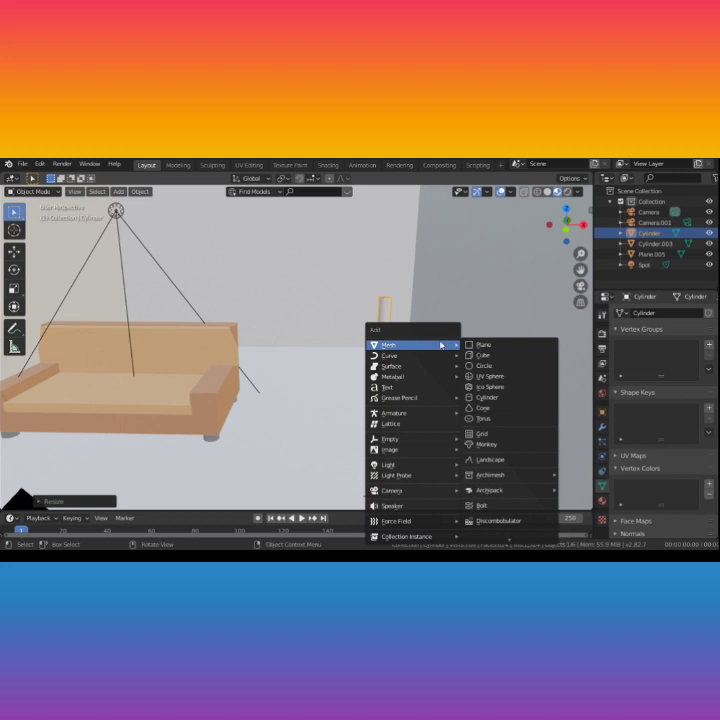
left_click(490, 399)
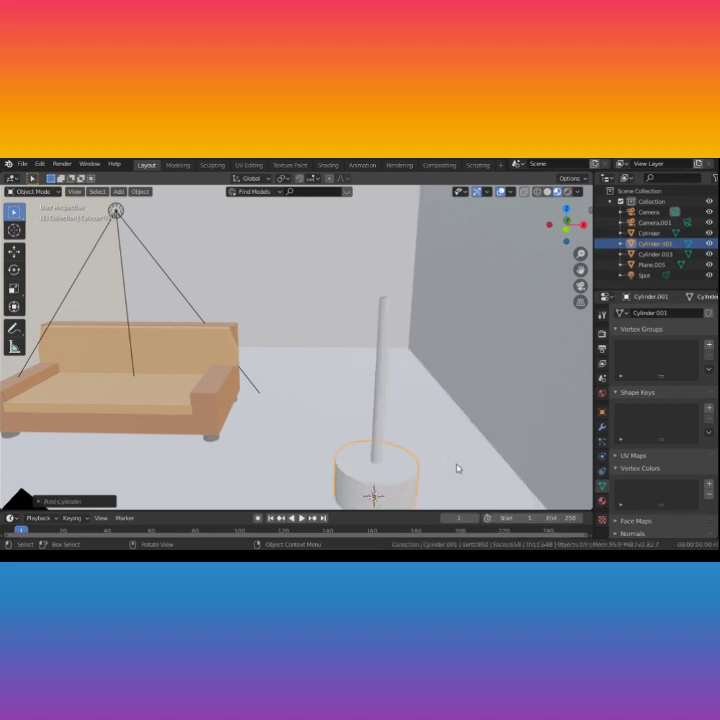
key("s")
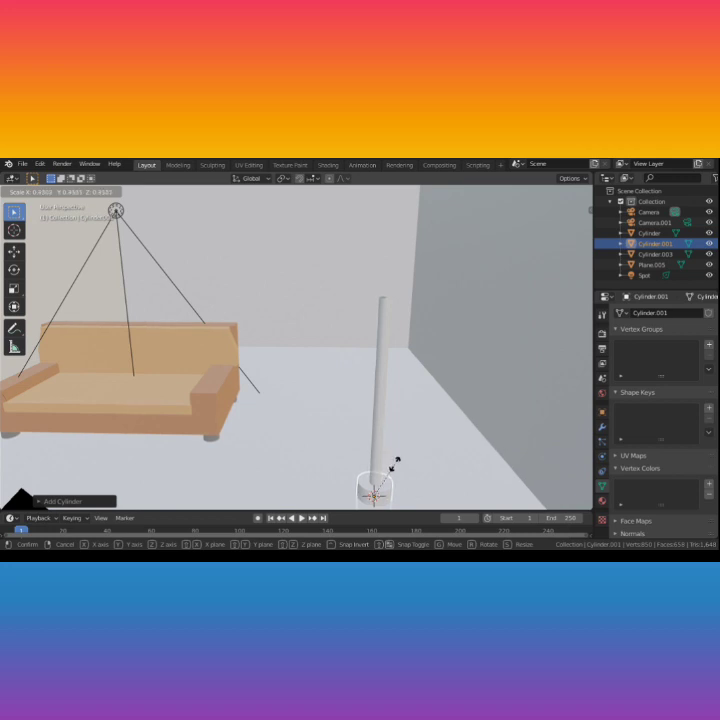
left_click(395, 463)
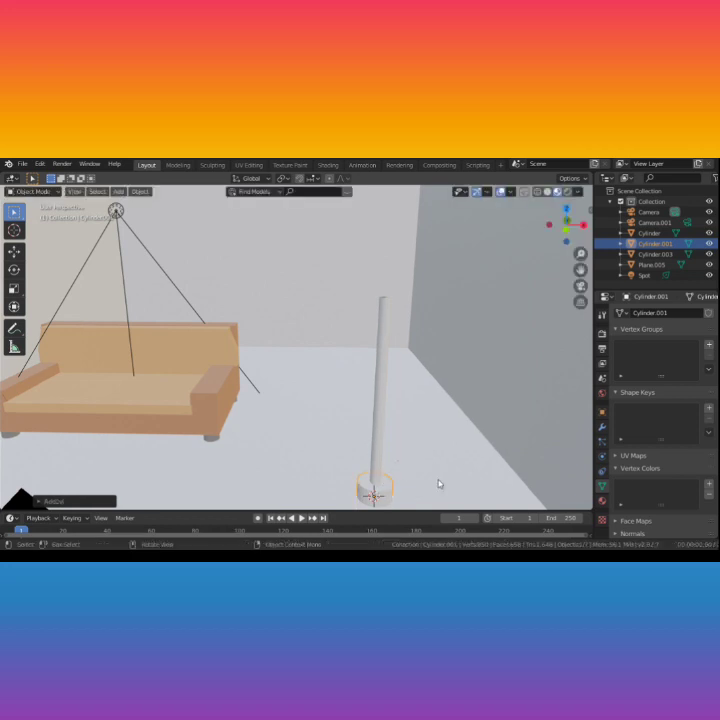
Step: Move the small cylinder about 4.5 m up along the global Z axis to the top end of the pole
key("g")
key("z")
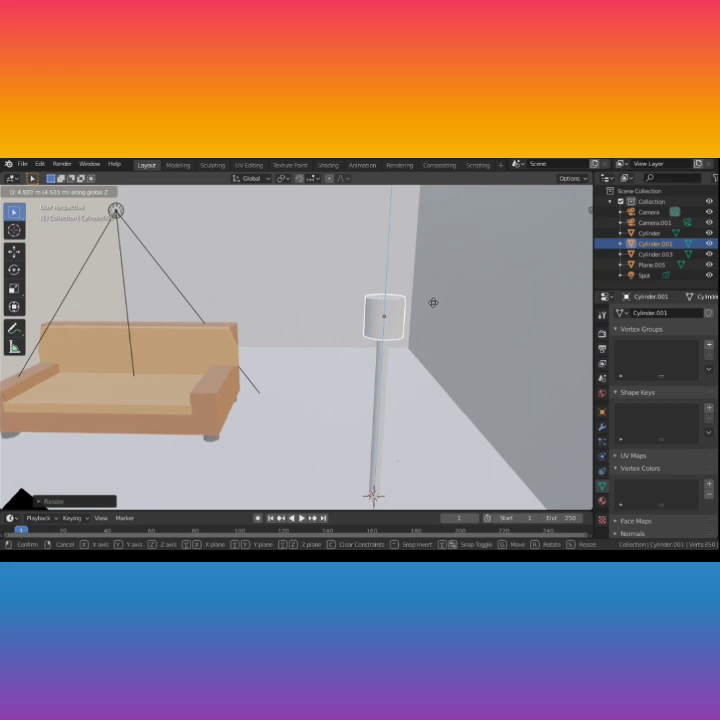
left_click(433, 302)
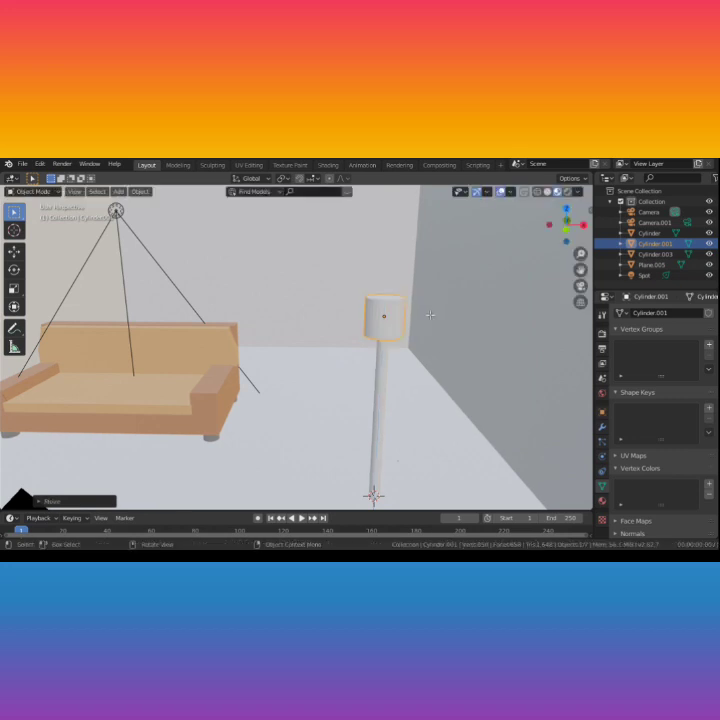
Step: Taper the small cylinder in Edit Mode by scaling its top face to about 0.74
key("Tab")
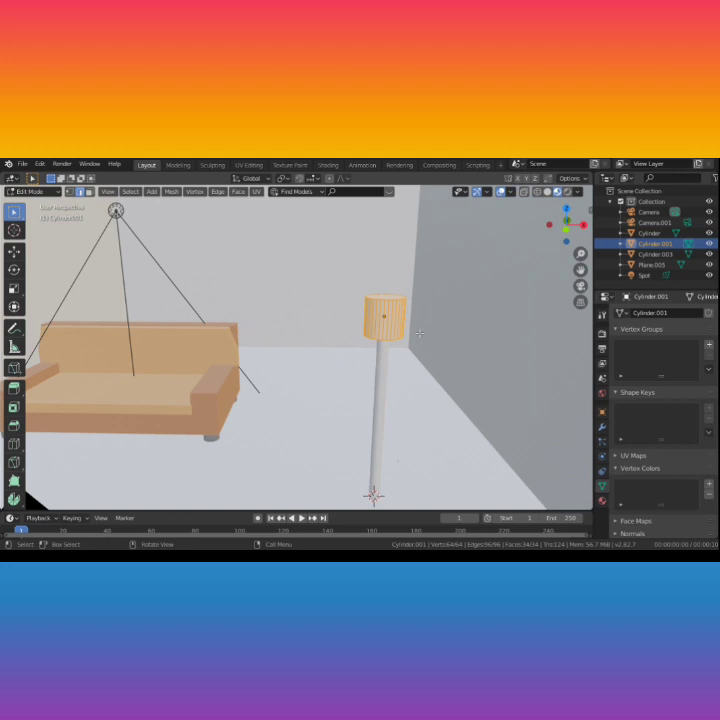
middle_click_drag(416, 342, 405, 356)
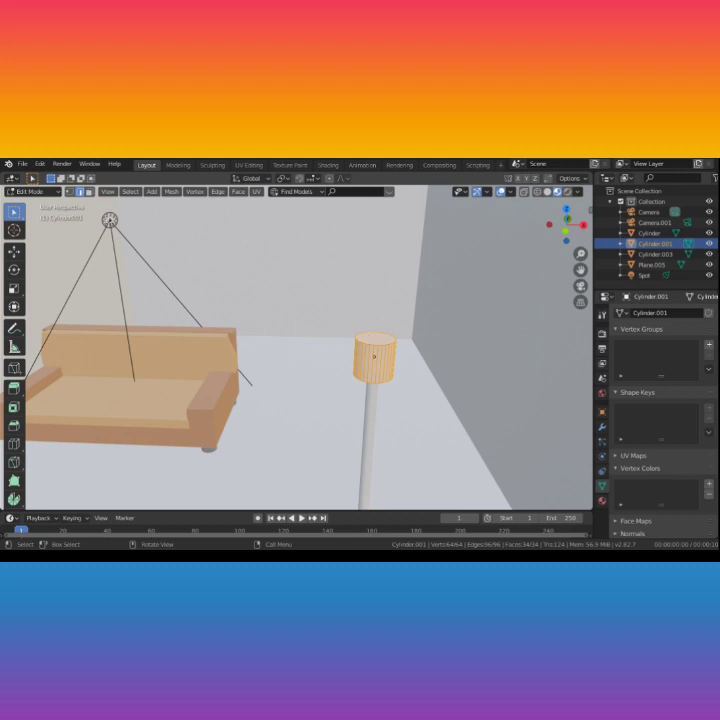
left_click(89, 192)
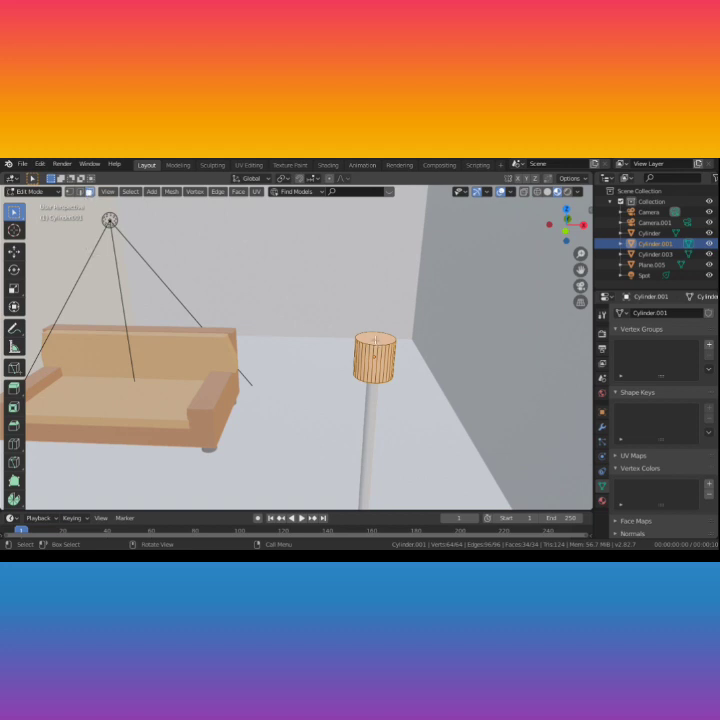
left_click(375, 341)
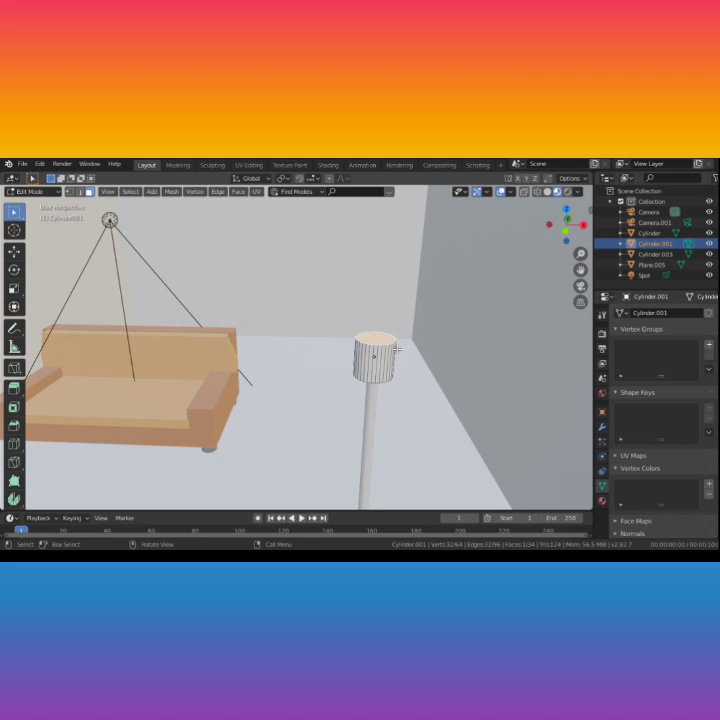
key("s")
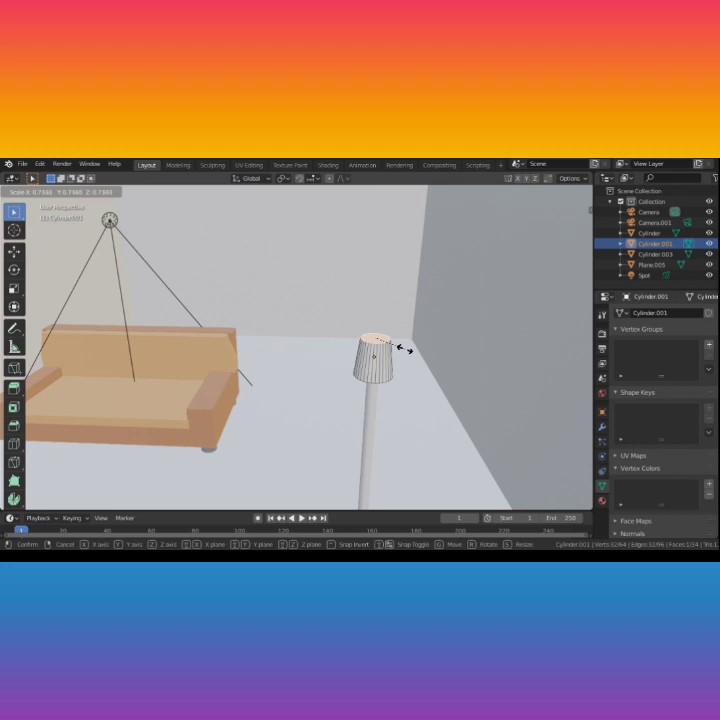
left_click(404, 349)
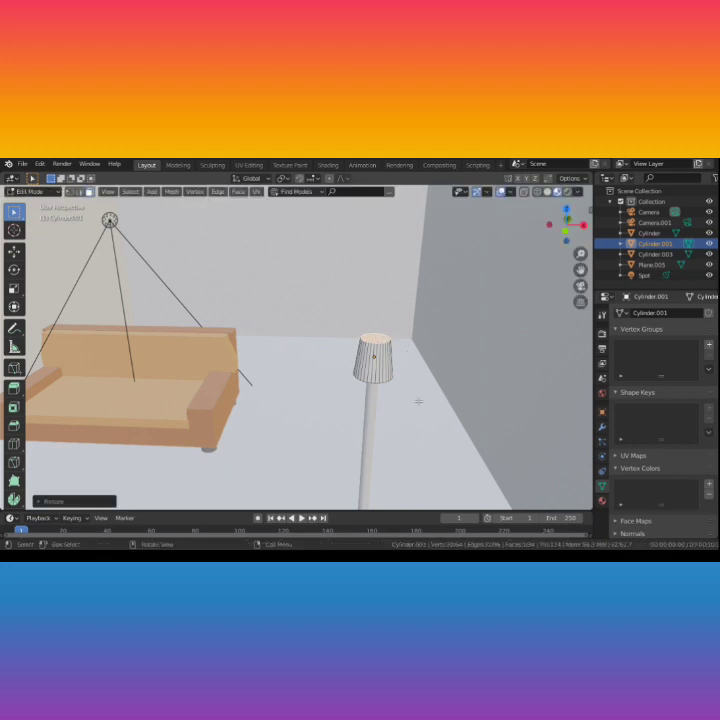
Step: Flare the lampshade by scaling its bottom face up to about 1.87, and return to Object Mode
middle_click_drag(419, 435, 418, 408)
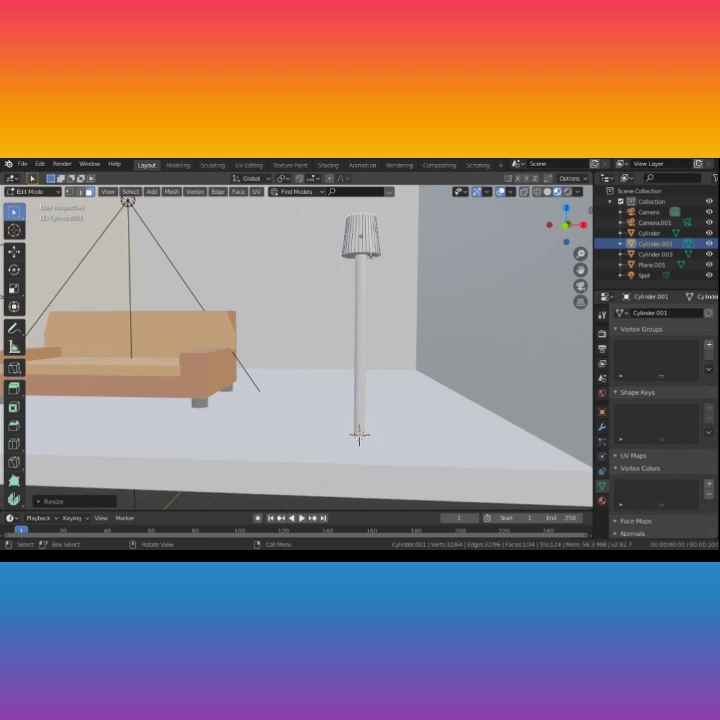
key("ctrl+z")
key("s")
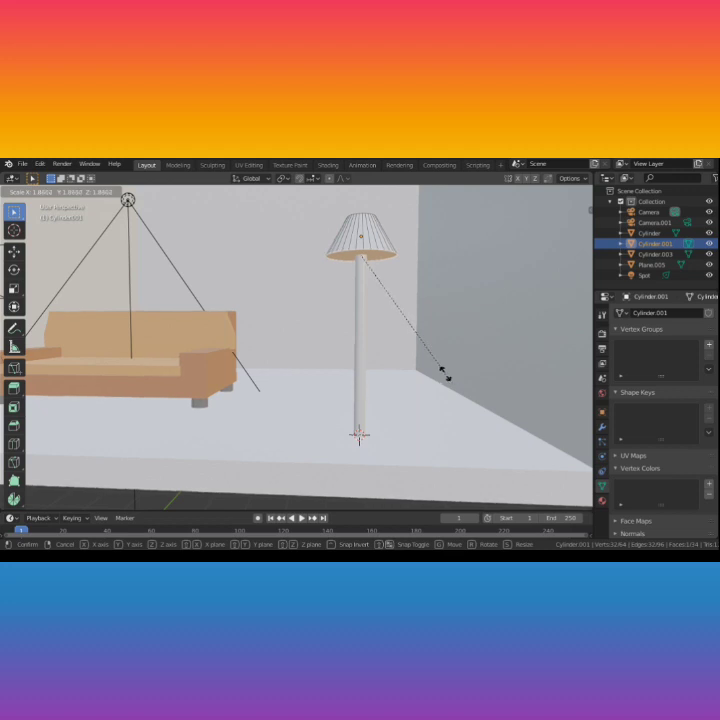
left_click(445, 373)
middle_click_drag(289, 371, 337, 372)
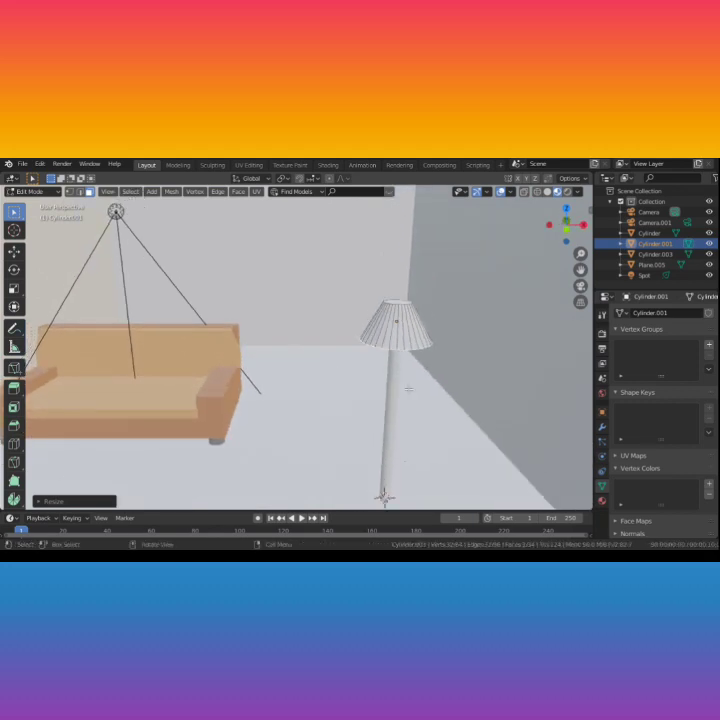
key("Tab")
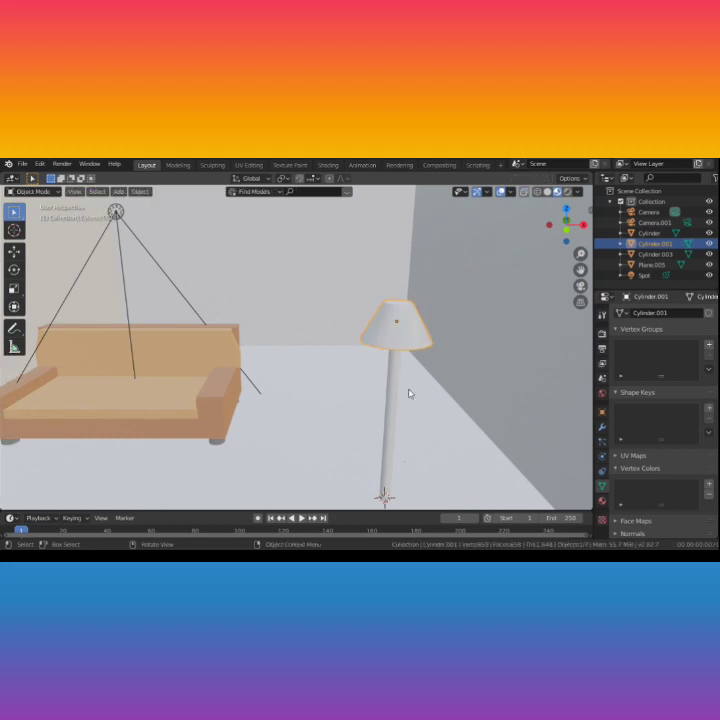
Step: Stretch the lampshade along the global Z axis to about 1.2 times its height
key("s")
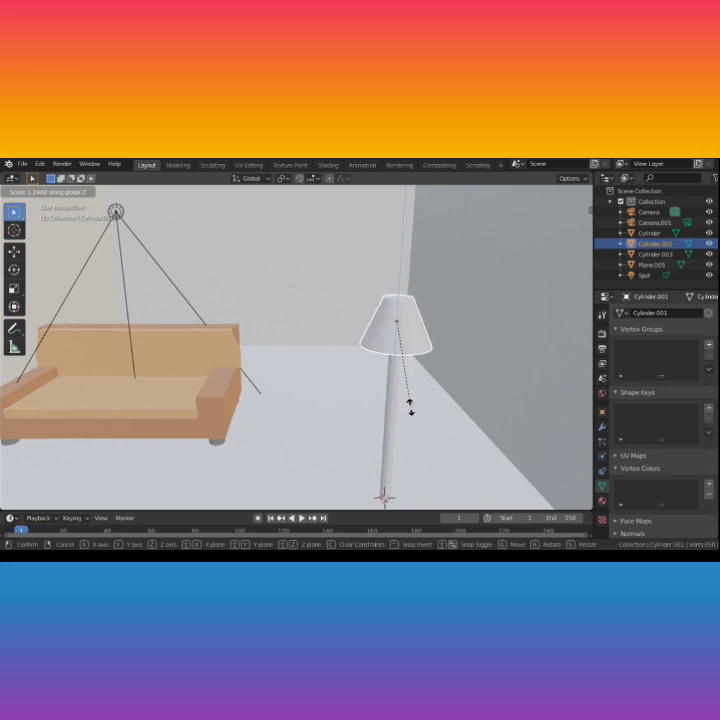
left_click(410, 408)
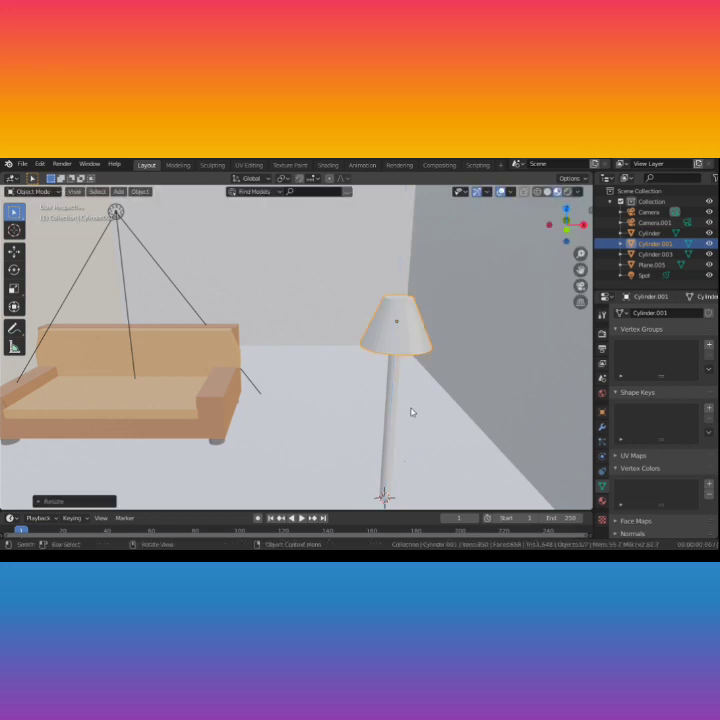
middle_click_drag(413, 410, 412, 405)
scroll(411, 405, "down", 6)
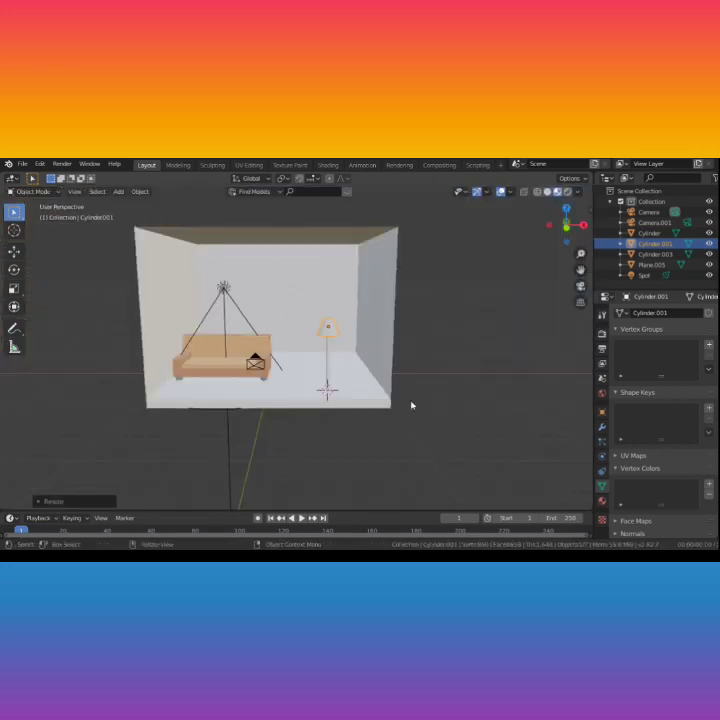
scroll(408, 410, "up", 5)
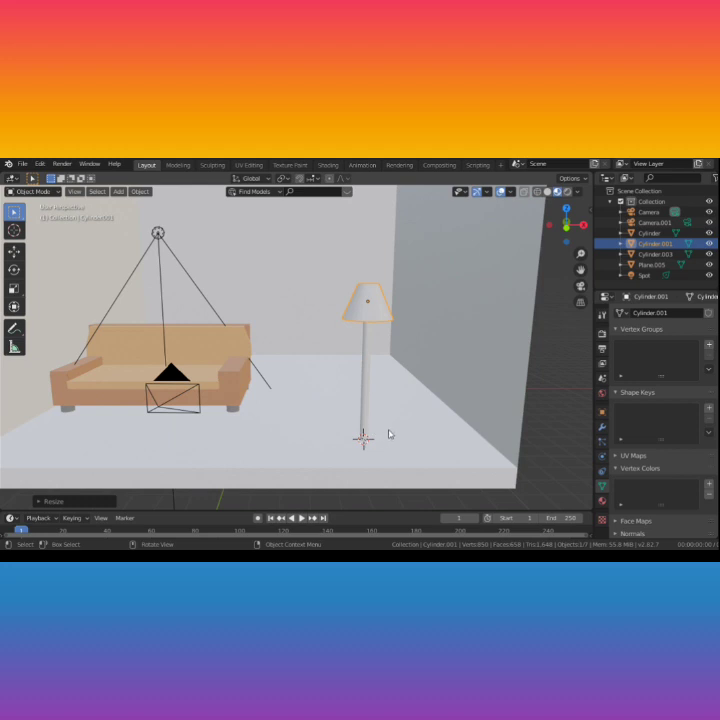
Step: Add a cylinder mesh at the foot of the lamp pole and flatten it along the global Z axis into a thin disc
key("shift+a")
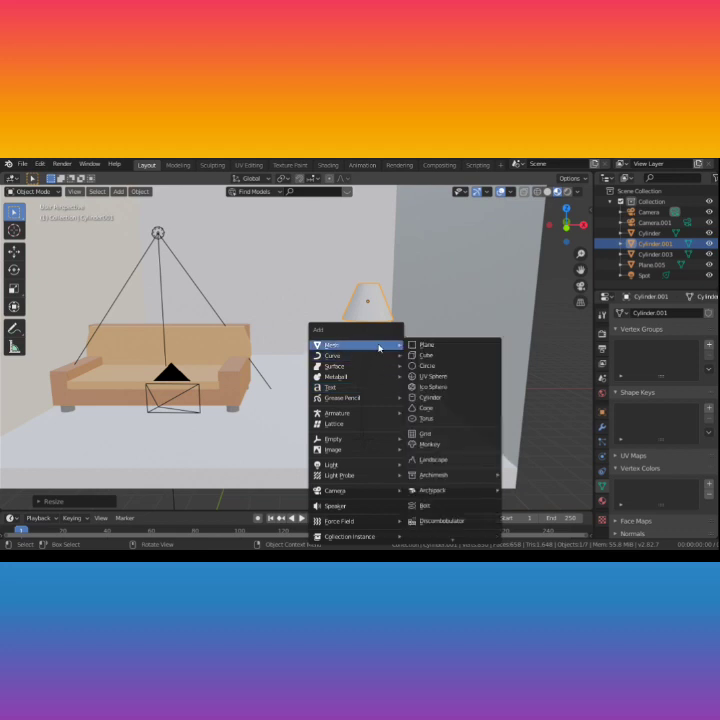
left_click(448, 401)
key("s")
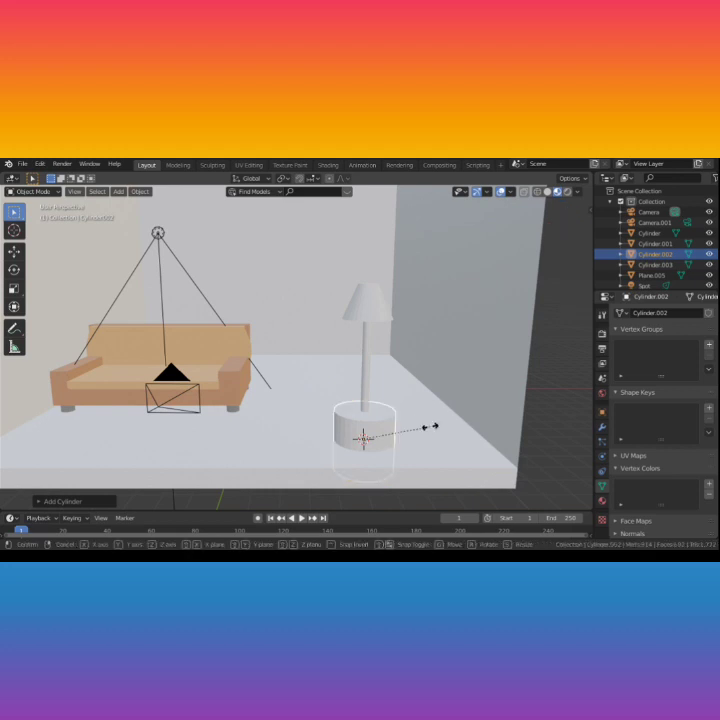
key("z")
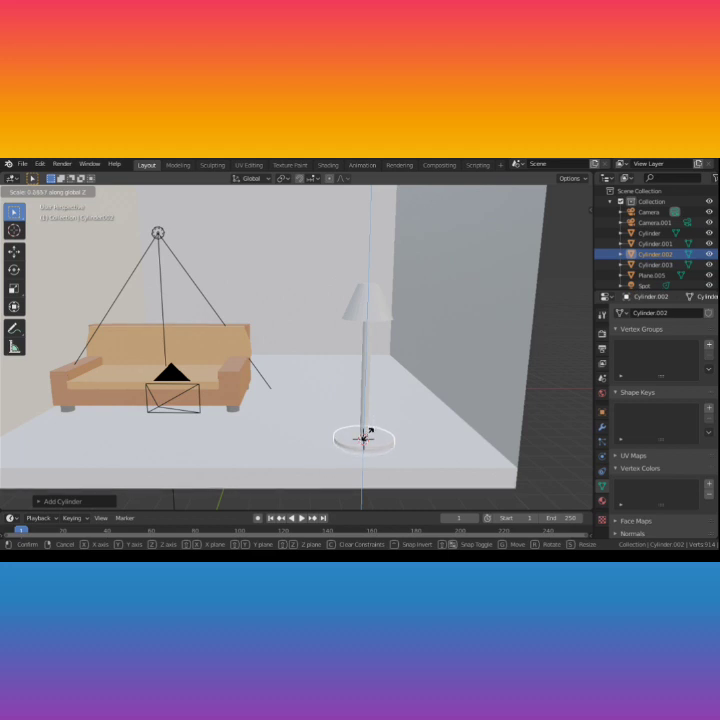
left_click(366, 435)
Step: Scale the base disc to about 0.65 along X and 0.5 along Y, with a slight further narrowing along X
key("s")
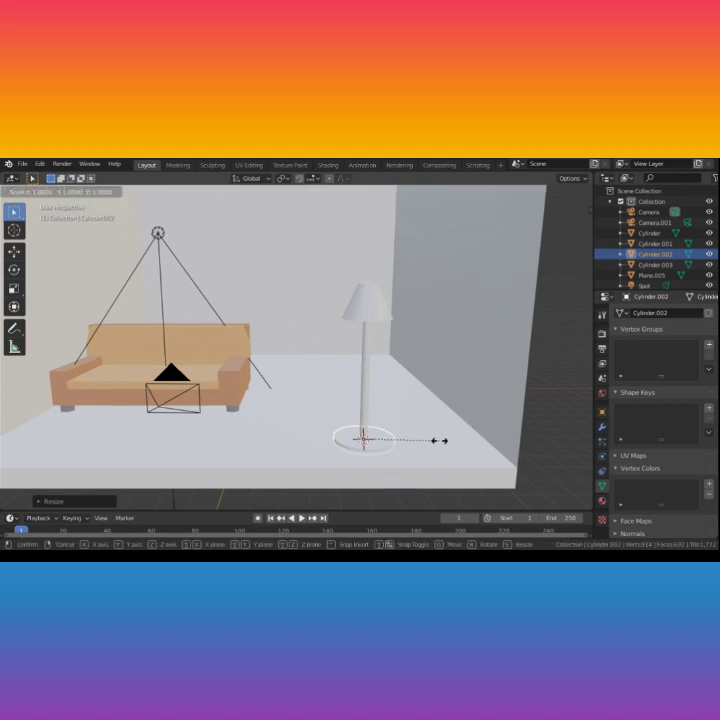
key("x")
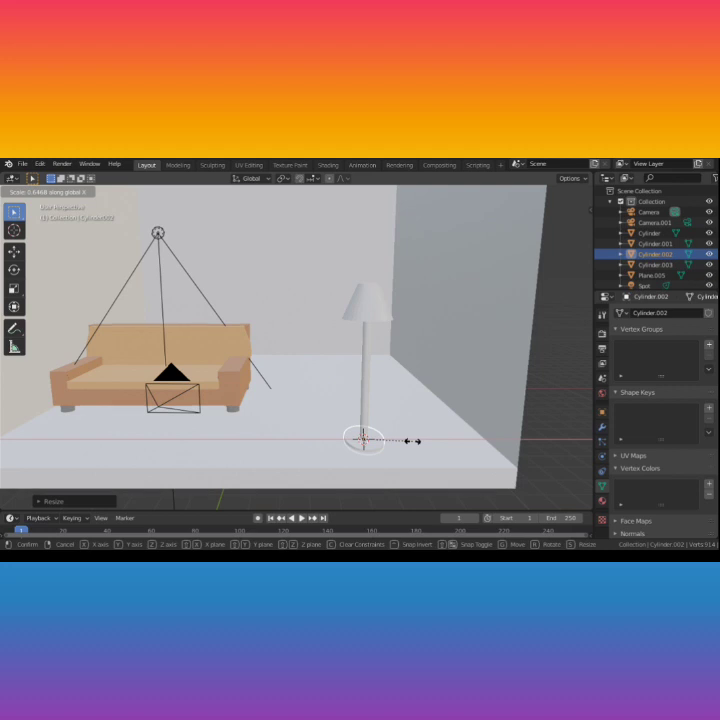
left_click(412, 441)
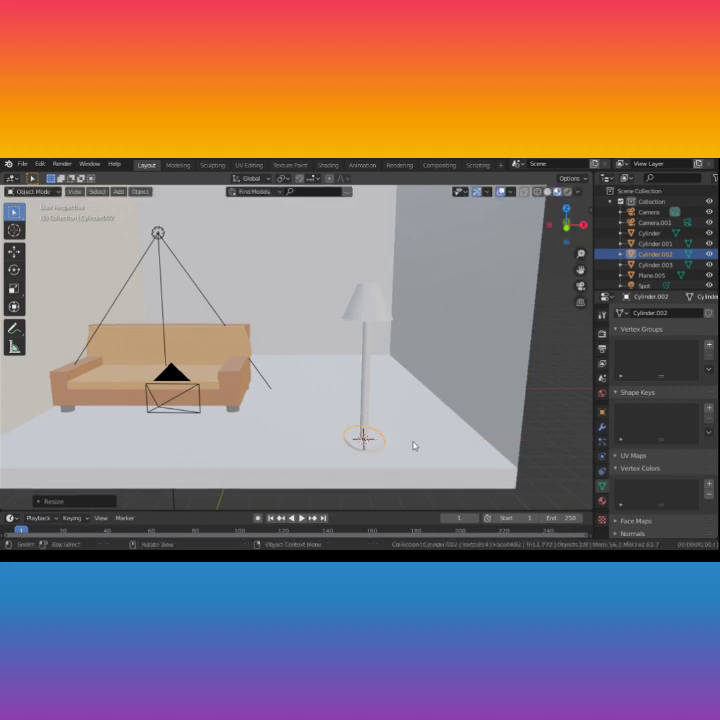
key("s")
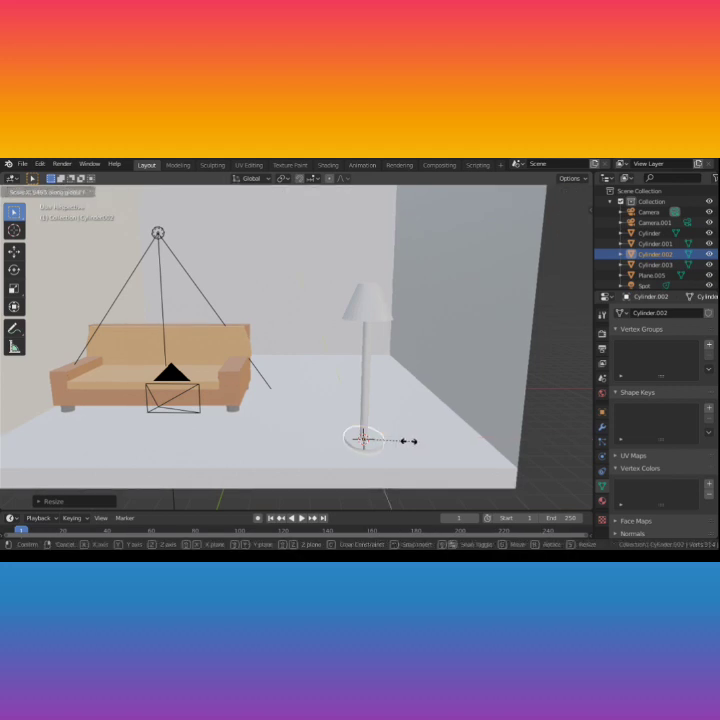
key("y")
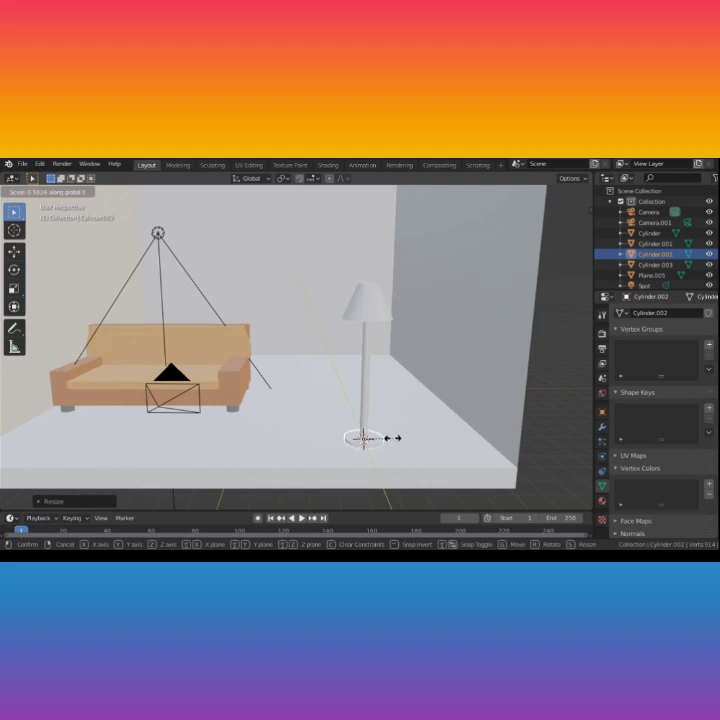
left_click(392, 437)
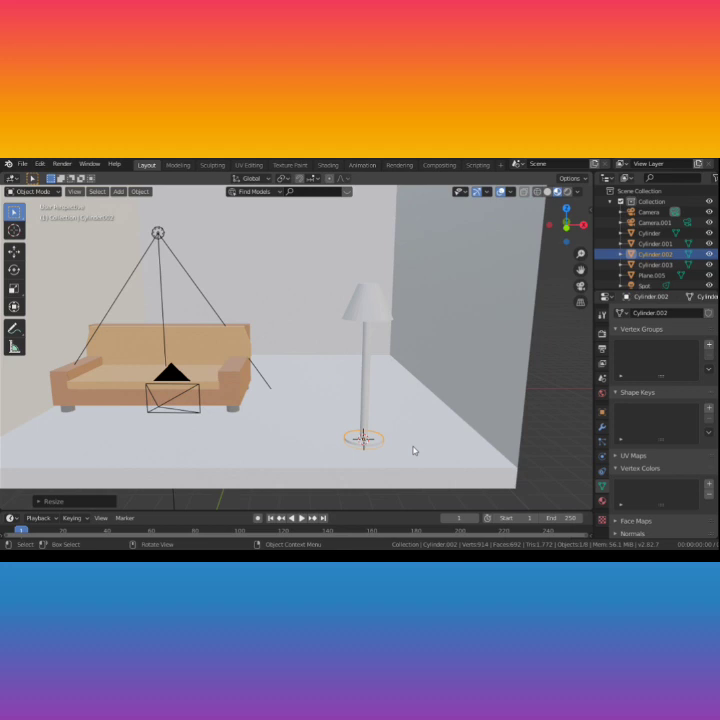
key("s")
key("x")
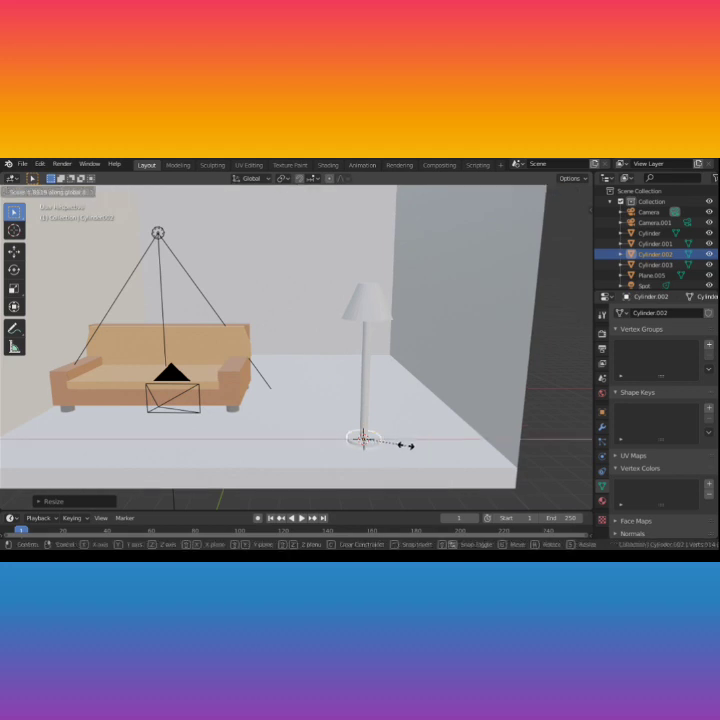
left_click(406, 448)
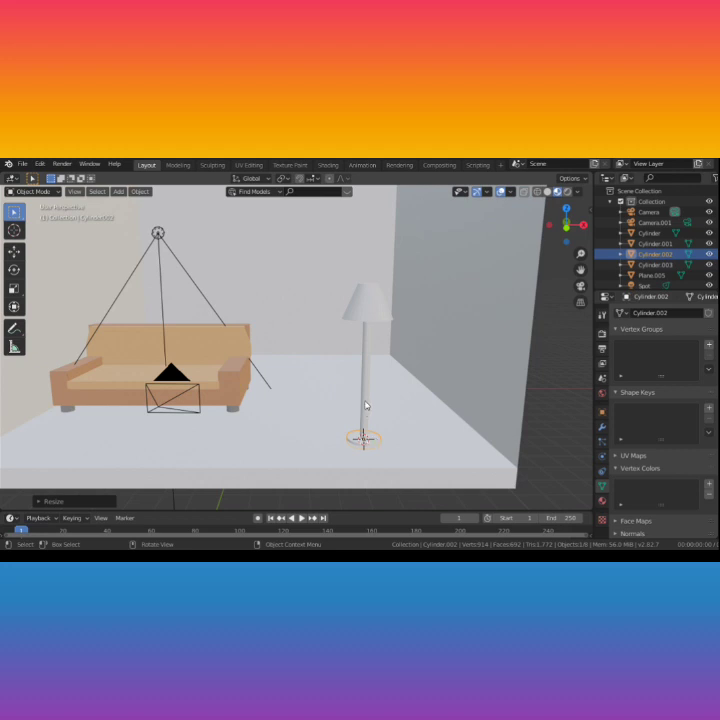
Step: Apply Shade Smooth to the base disc and join it with the lamp pole into one object
right_click(370, 440)
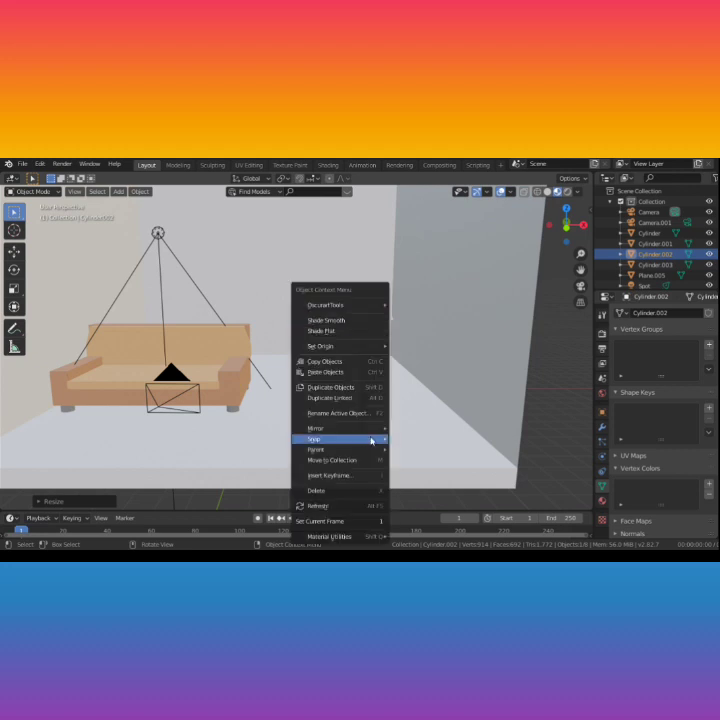
left_click(345, 321)
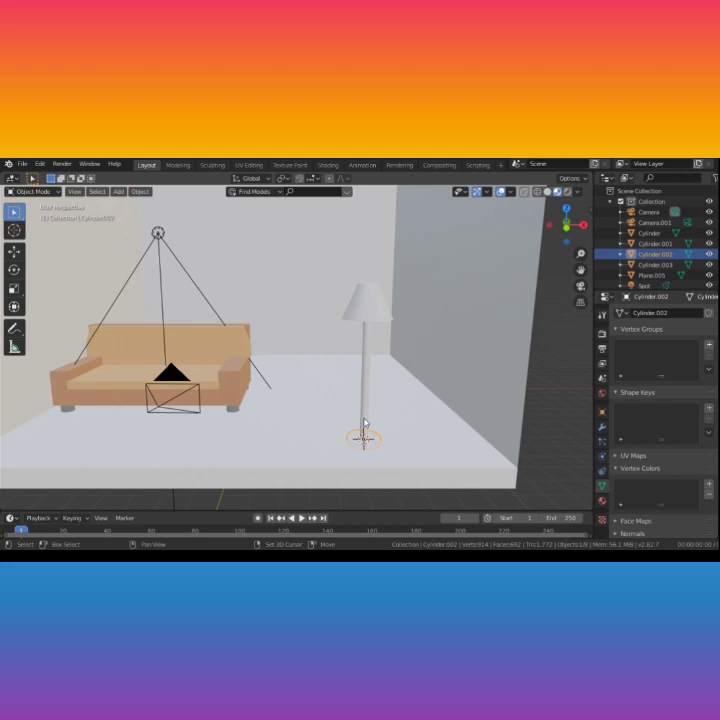
left_click(365, 423, "shift")
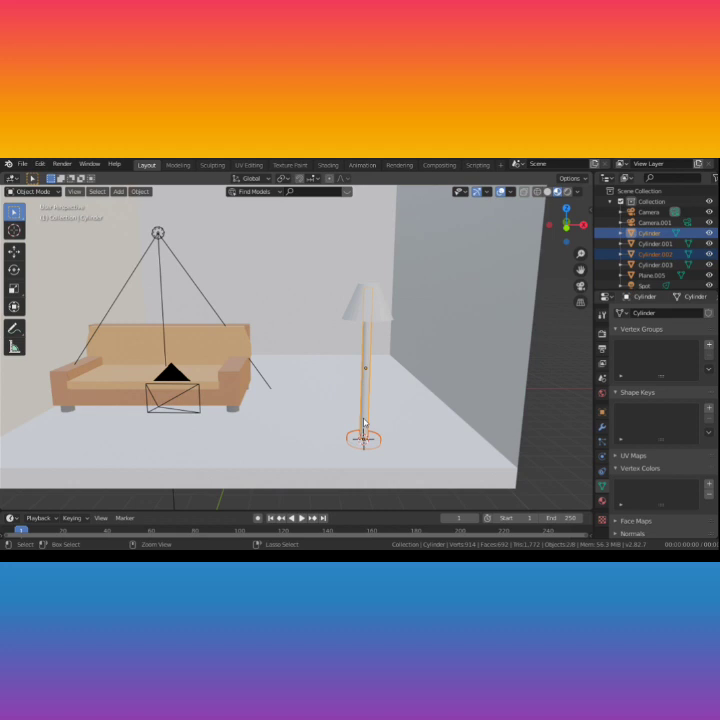
key("ctrl+j")
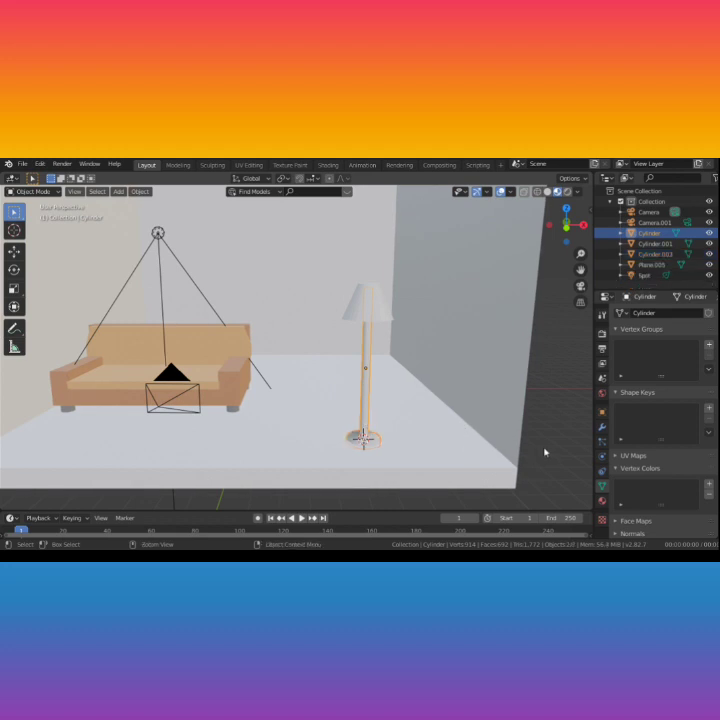
key("alt+a")
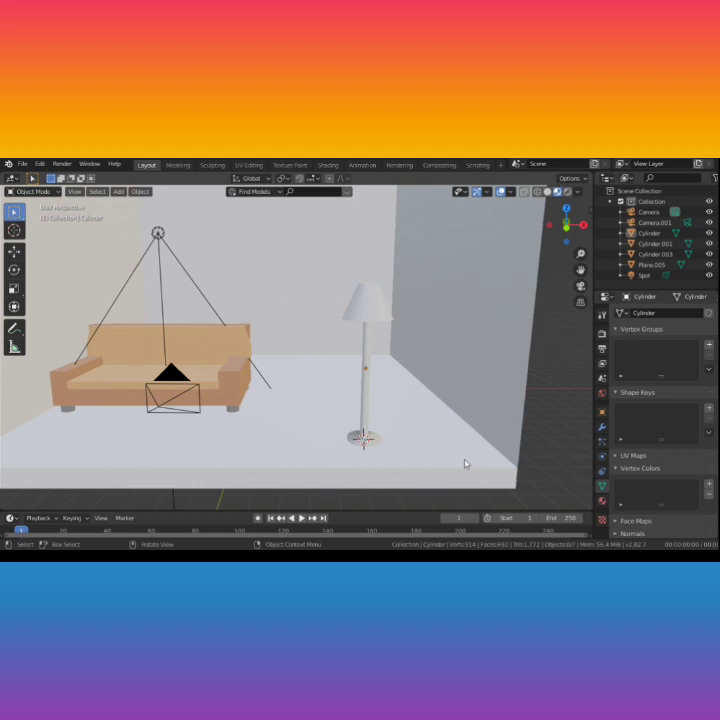
Step: Raise the pole with its base and the lampshade together slightly along the global Z axis, and deselect them
left_click(366, 351)
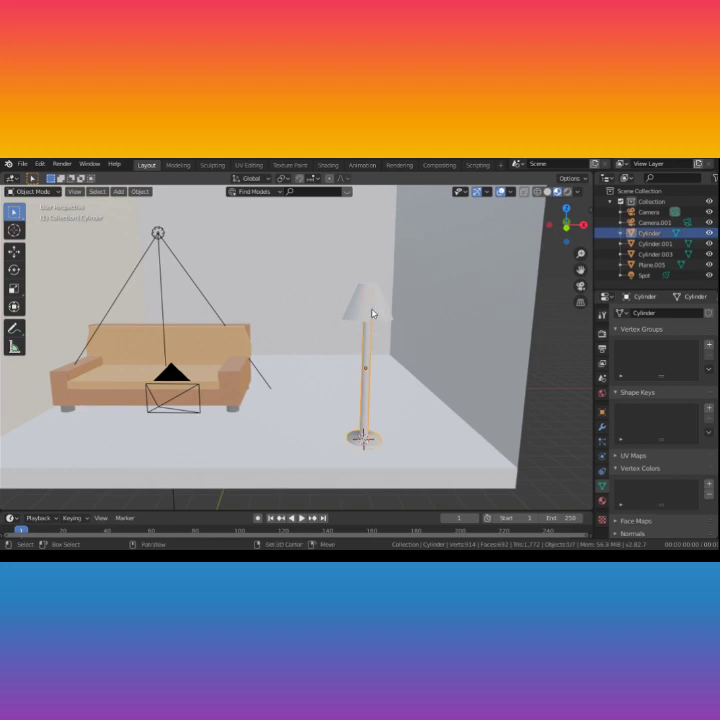
left_click(378, 316, "shift")
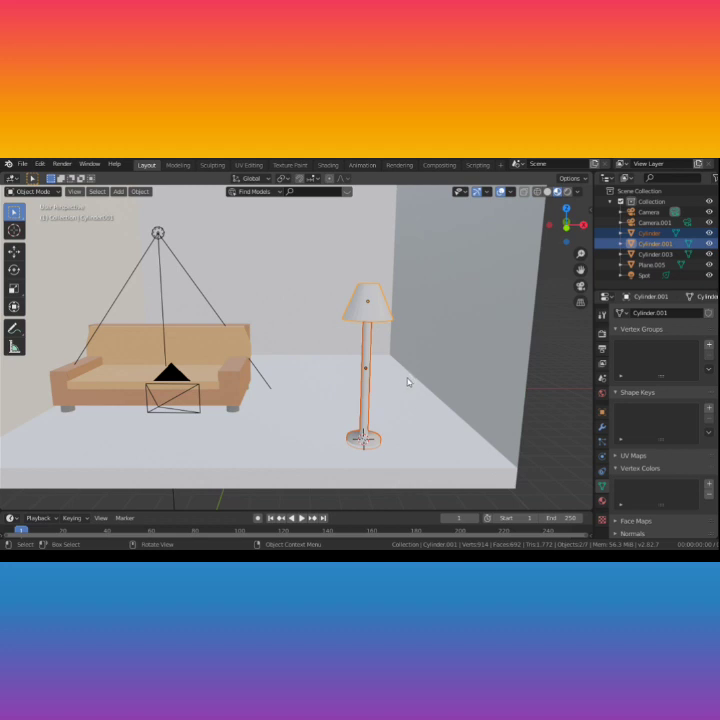
key("g")
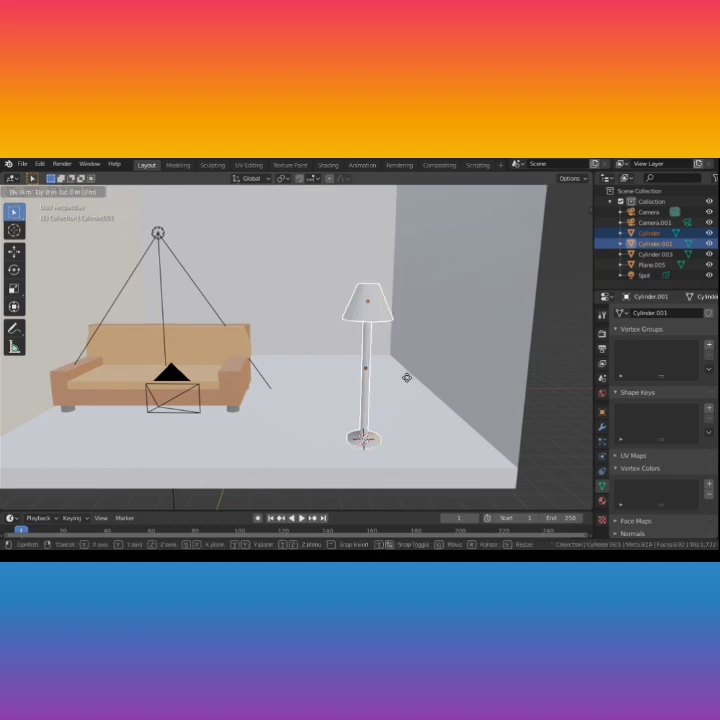
key("z")
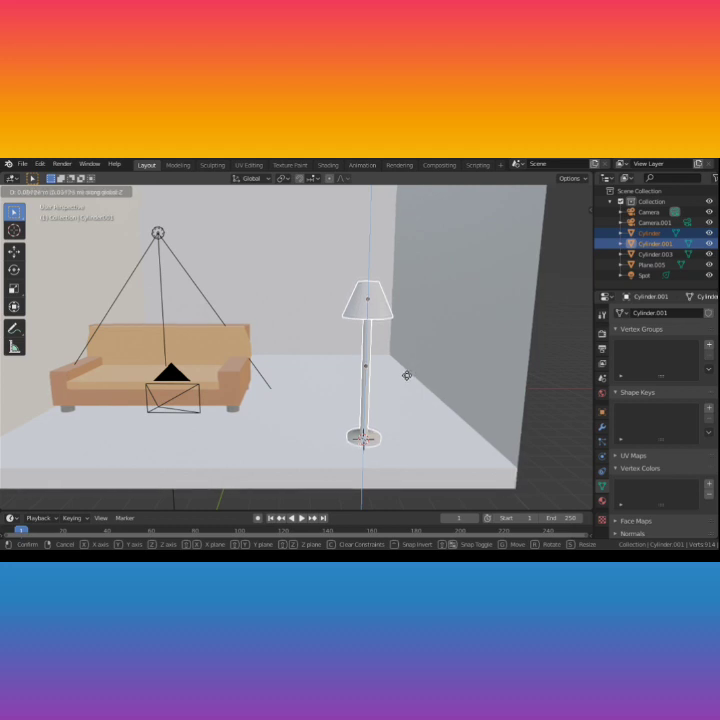
left_click(407, 375)
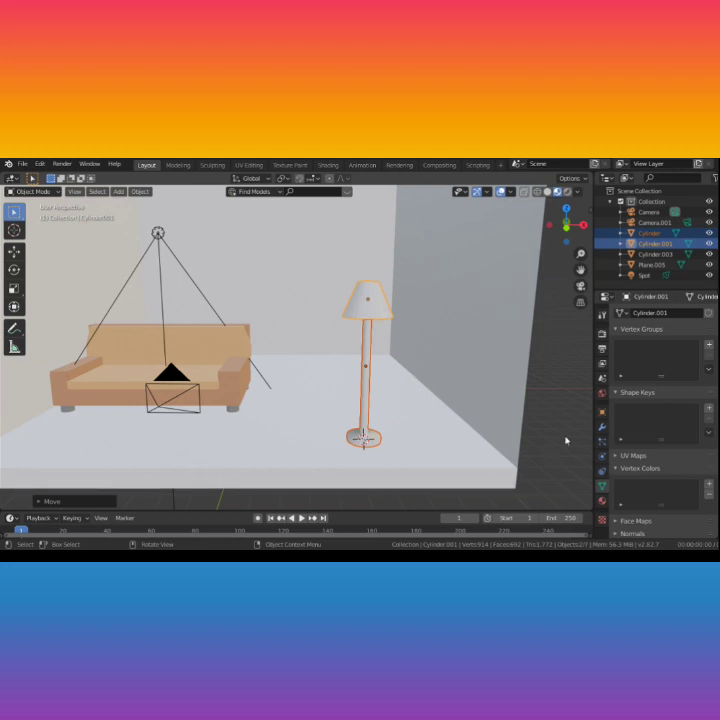
left_click(527, 444)
Step: Delete the lampshade's bottom face in Edit Mode so the shade is open underneath, and return to Object Mode with nothing selected
scroll(432, 421, "up", 5)
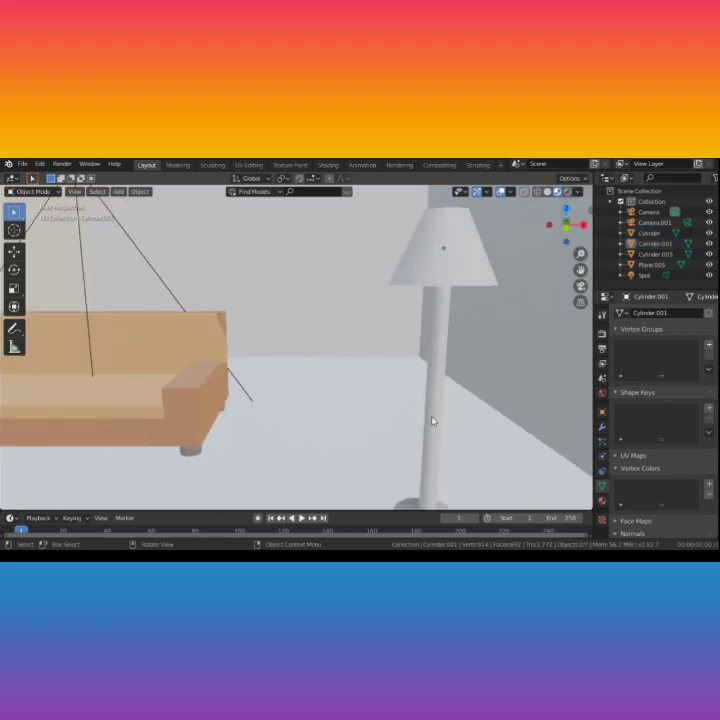
left_click(441, 255)
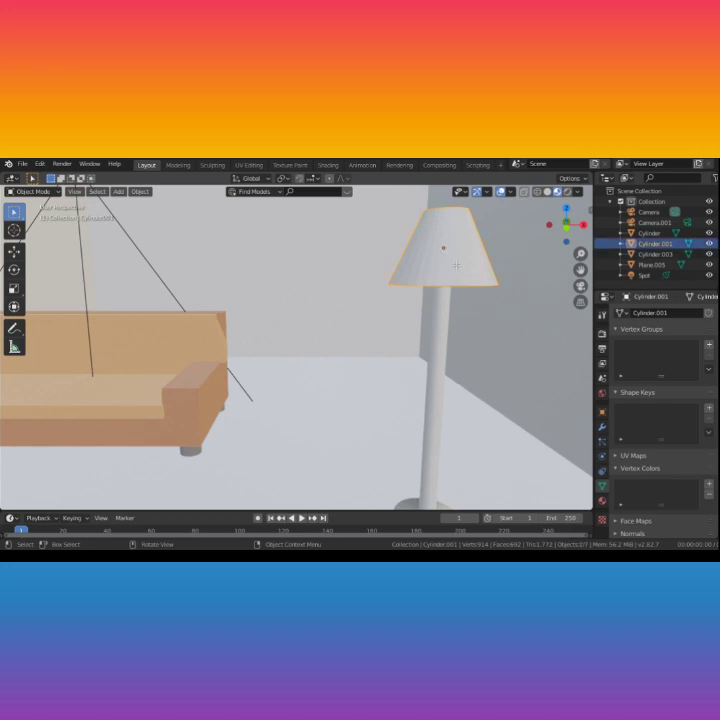
key("Tab")
middle_click_drag(476, 334, 369, 259)
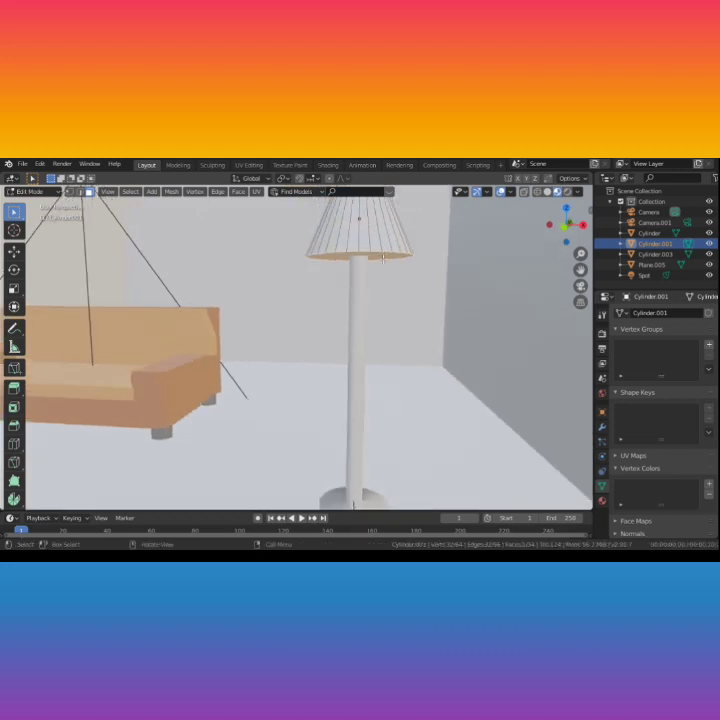
scroll(383, 257, "down", 6)
mouse_move(384, 258)
middle_mouse_down()
mouse_move(400, 291)
mouse_move(383, 241)
middle_mouse_up()
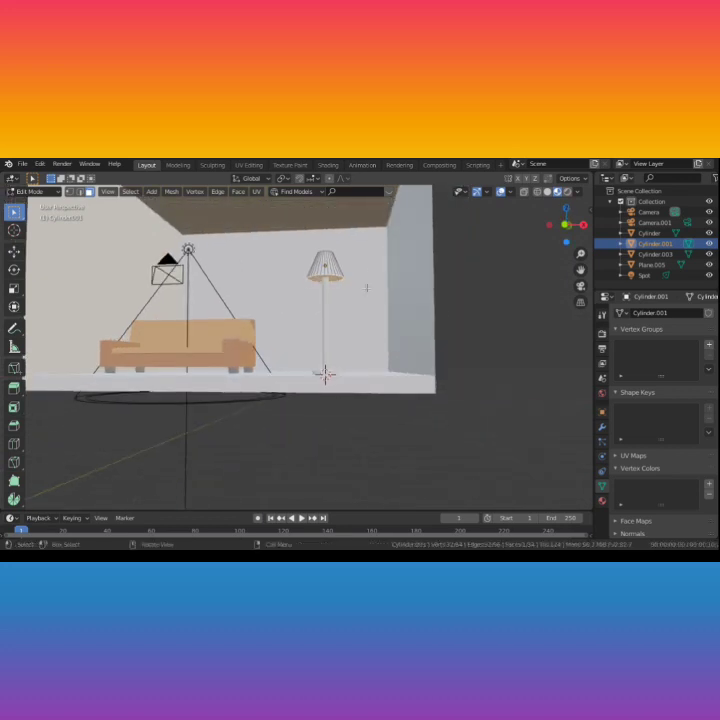
scroll(365, 290, "up", 4)
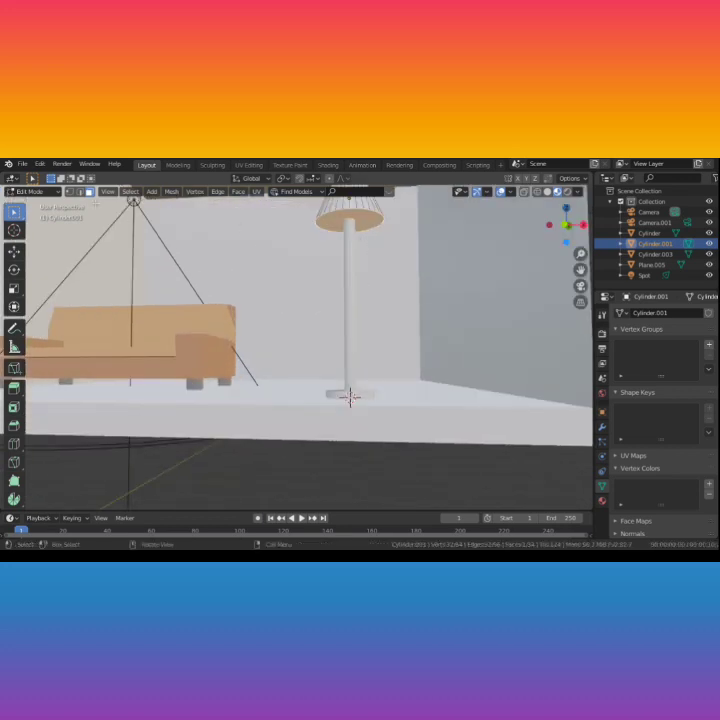
left_click(89, 192)
key("x")
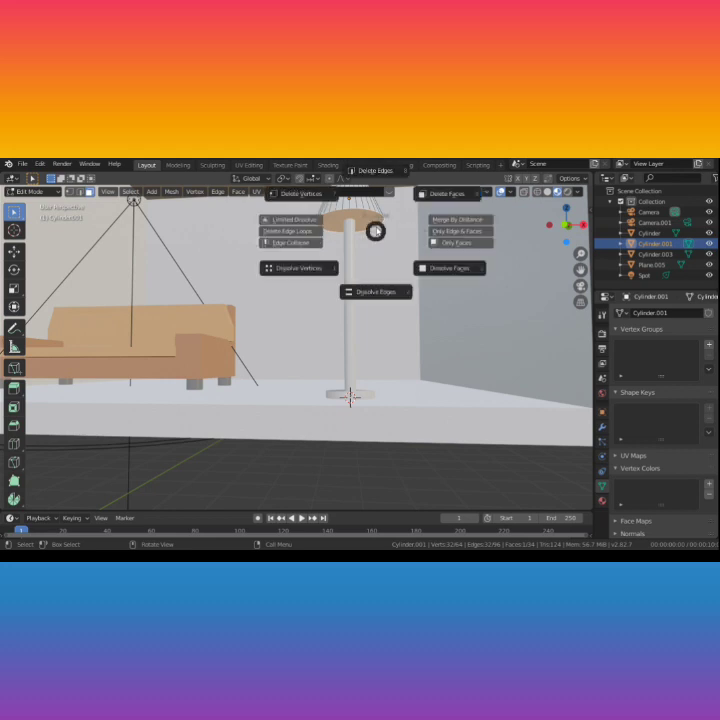
left_click(461, 195)
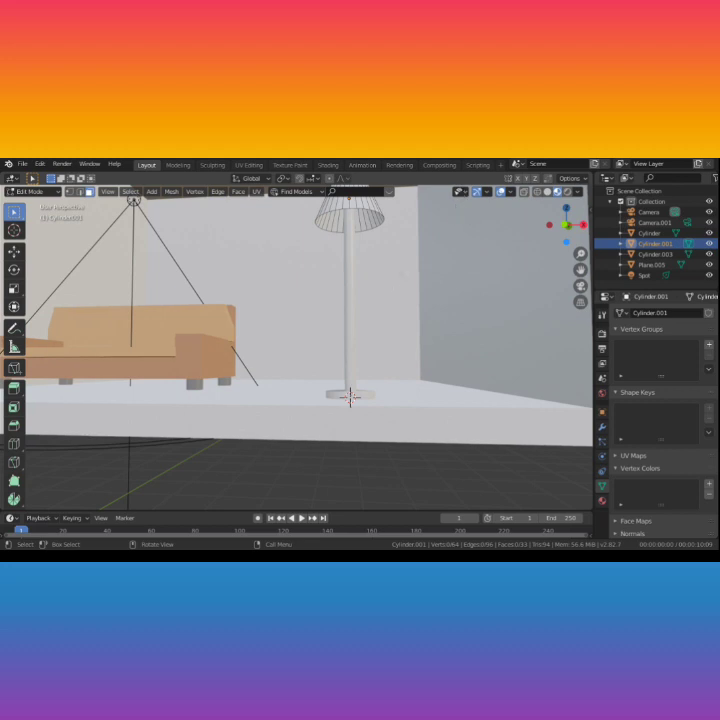
scroll(391, 287, "down", 2)
middle_click_drag(384, 277, 395, 292)
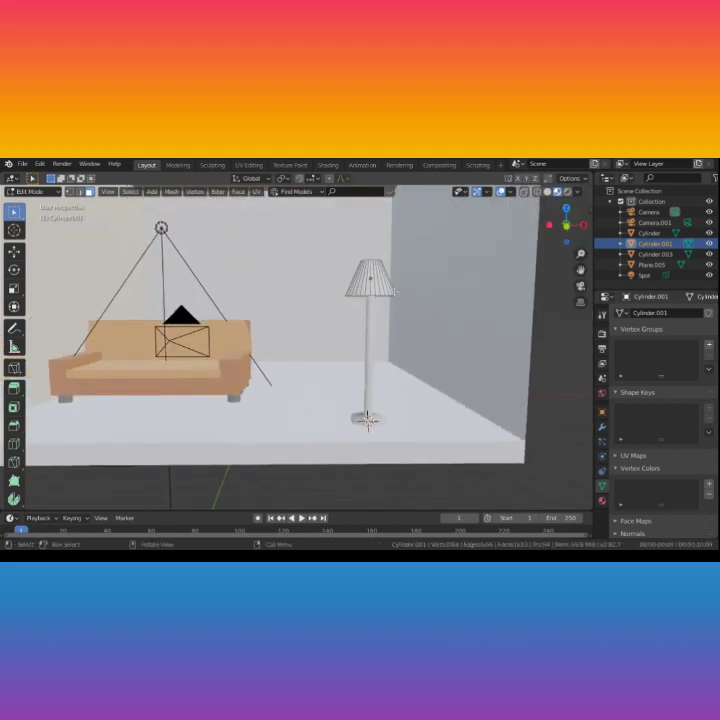
key("Tab")
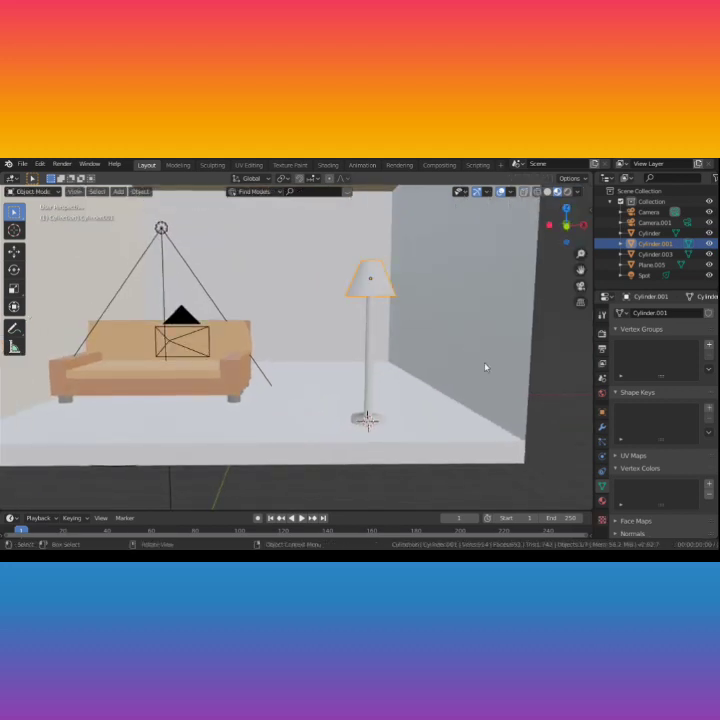
key("alt+a")
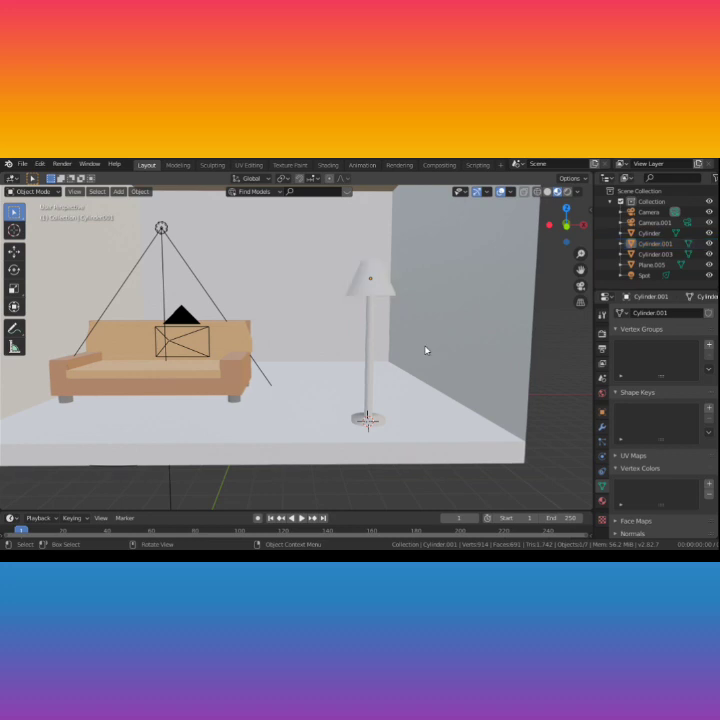
Step: Raise the lampshade slightly along the global Z axis above its current position on the pole
mouse_move(394, 356)
middle_mouse_down()
mouse_move(391, 331)
mouse_move(394, 343)
middle_mouse_up()
left_click(363, 326)
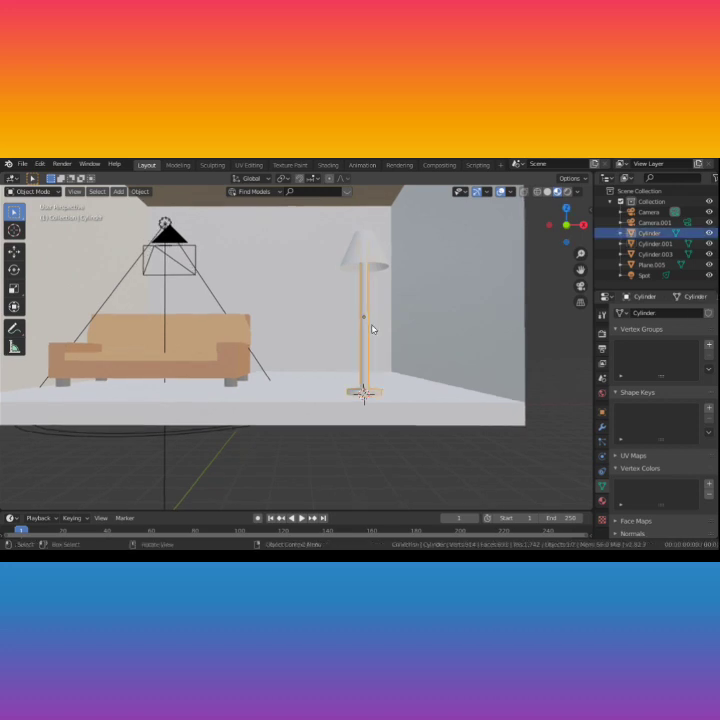
left_click(378, 260)
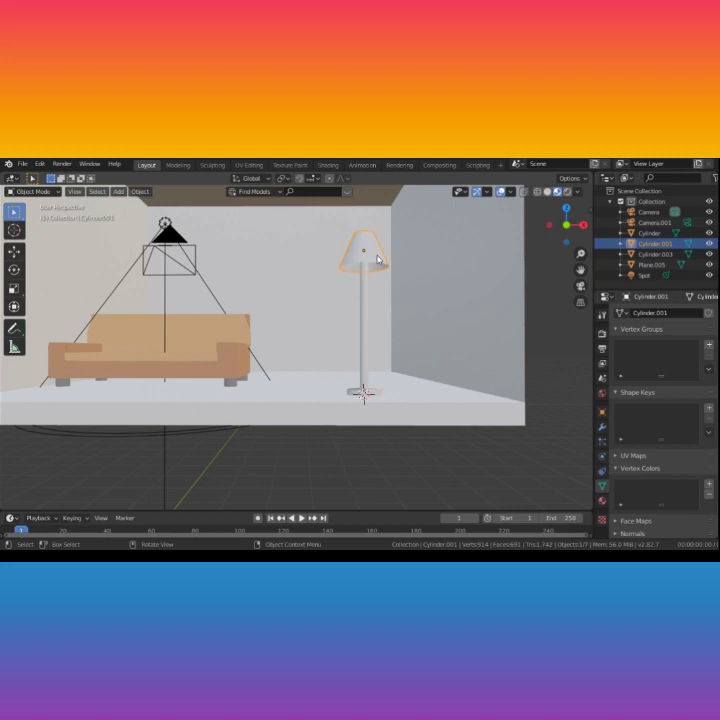
key("g")
key("z")
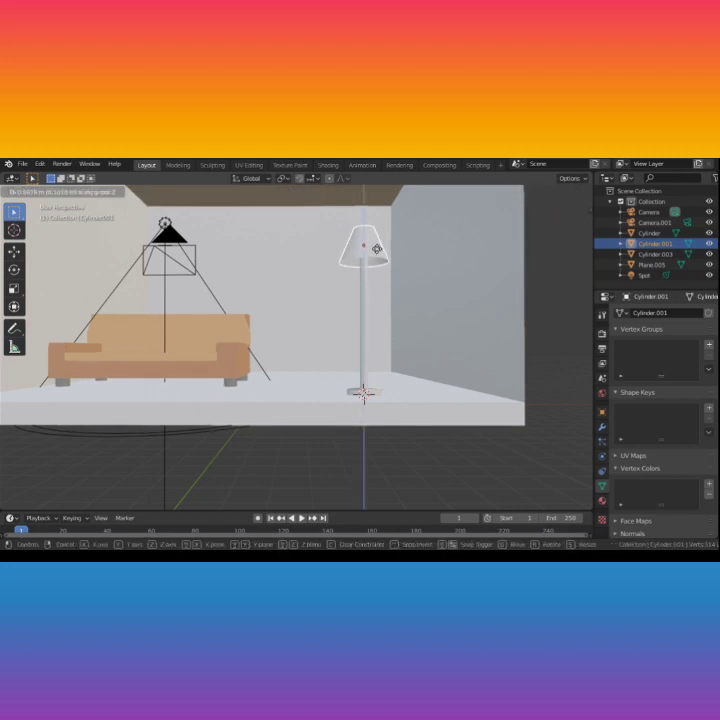
left_click(377, 248)
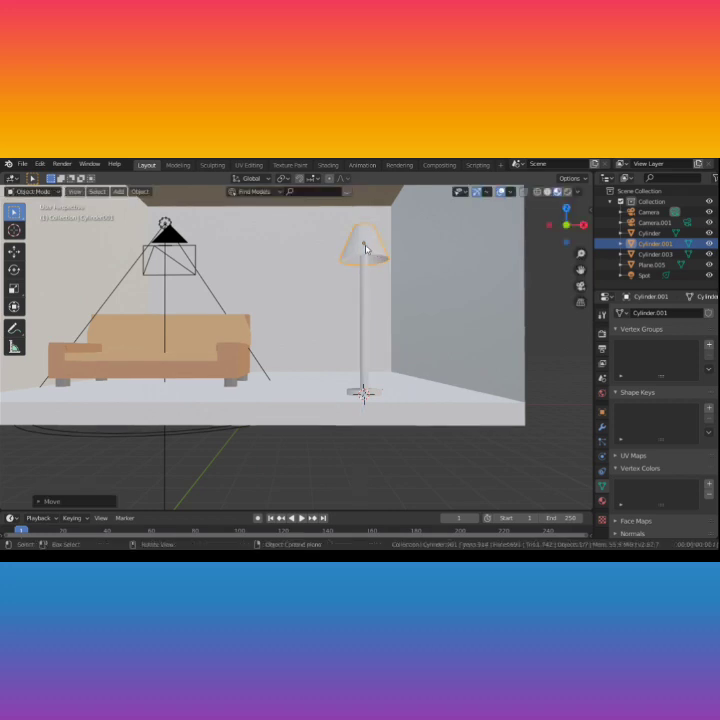
Step: Examine the floor lamp from below, front and above, checking how the shade sits on the pole and base
middle_click_drag(372, 320, 346, 299)
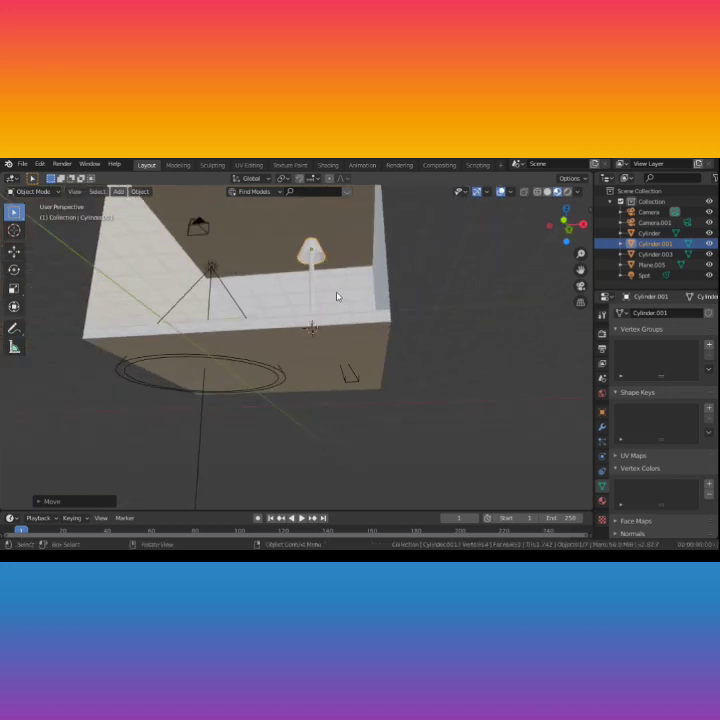
scroll(338, 293, "up", 3)
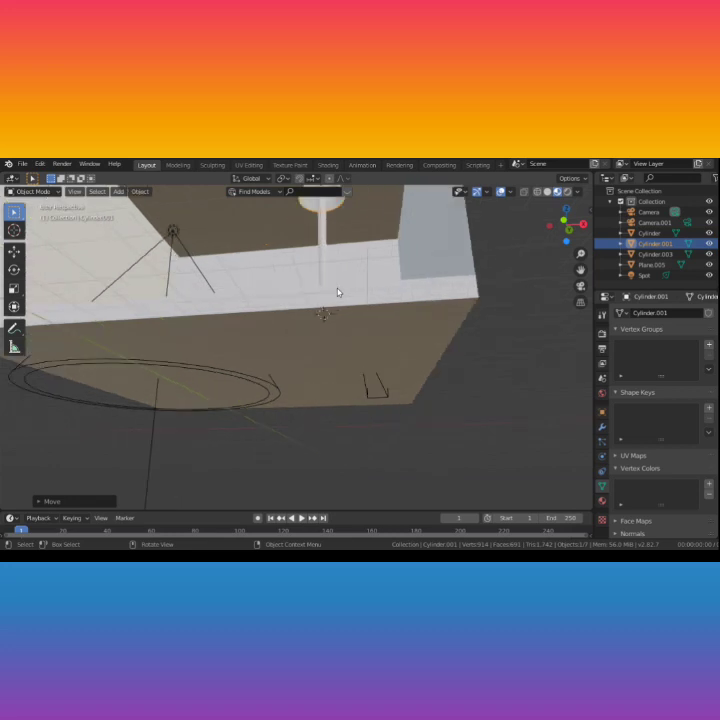
scroll(340, 295, "up", 1)
middle_click_drag(341, 296, 352, 316)
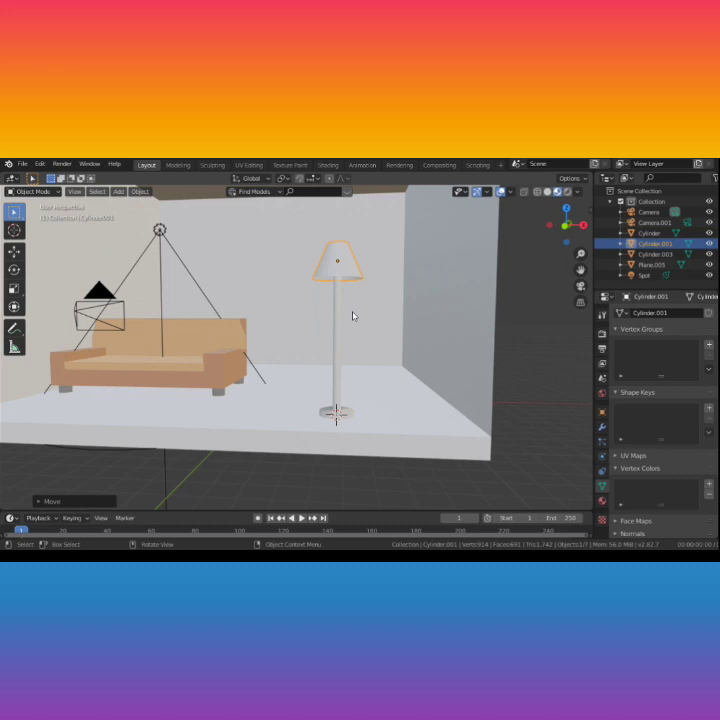
scroll(350, 318, "up", 2)
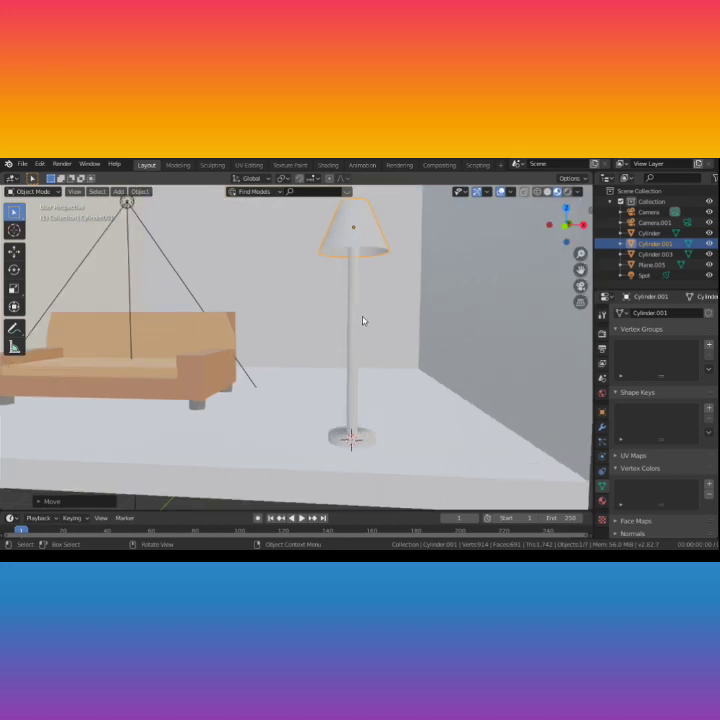
mouse_move(336, 312)
middle_mouse_down()
mouse_move(361, 318)
mouse_move(356, 308)
mouse_move(339, 310)
middle_mouse_up()
scroll(361, 318, "up", 4)
scroll(362, 319, "down", 4)
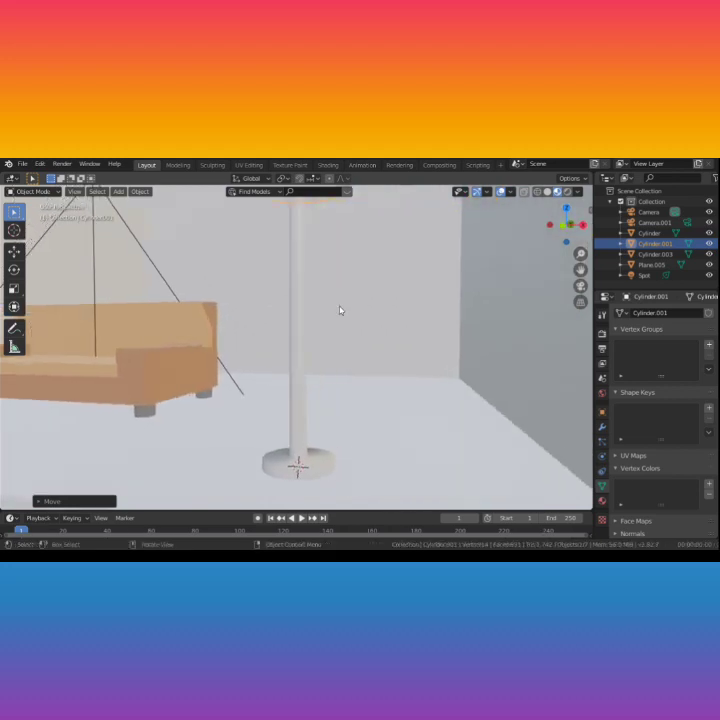
middle_click_drag(390, 296, 380, 330)
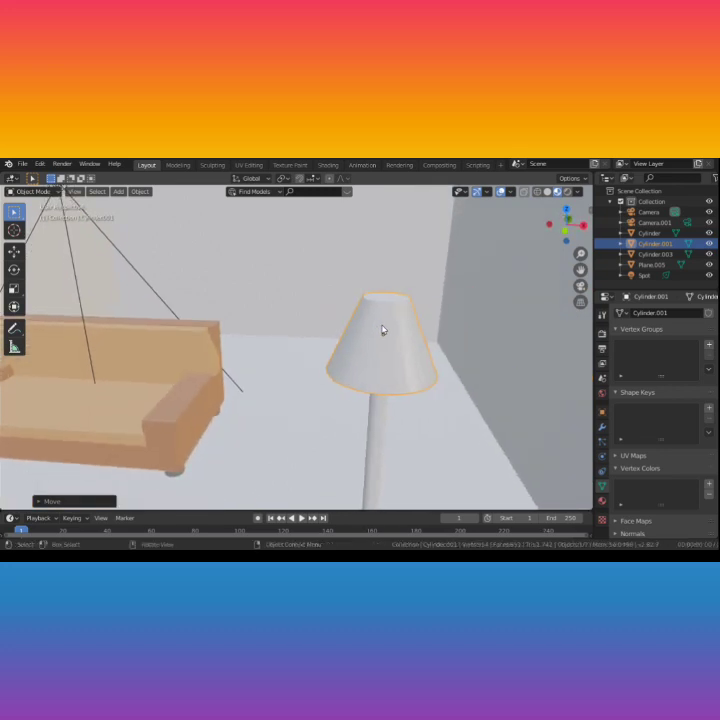
middle_click_drag(382, 330, 262, 276, "shift")
middle_click_drag(305, 328, 350, 403)
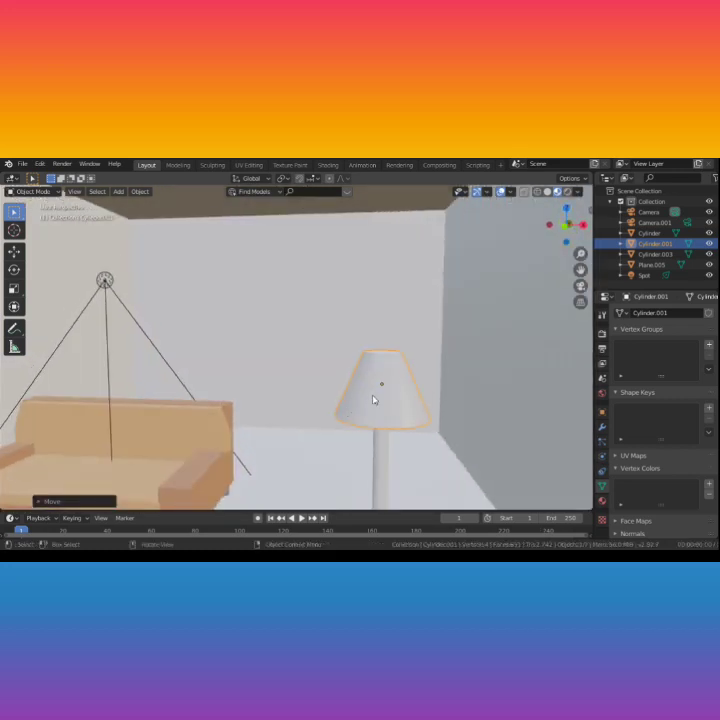
Step: Raise the lampshade further along the global Z axis in two small moves, keeping its underside around the pole's upper end
key("g")
key("z")
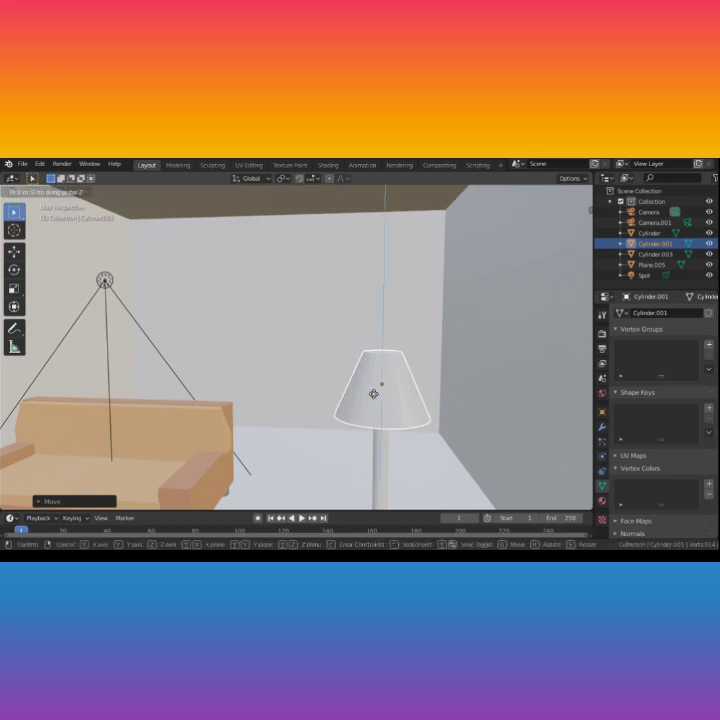
left_click(378, 388)
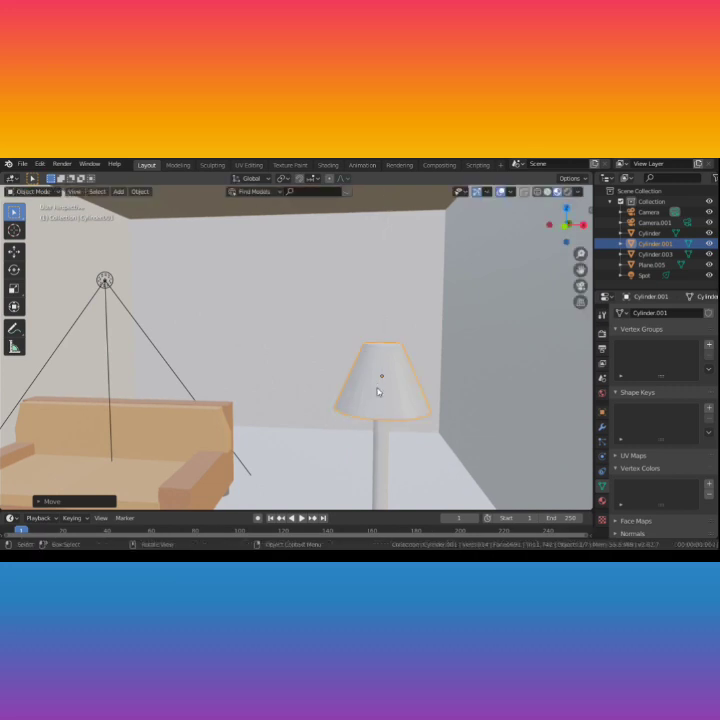
mouse_move(425, 466)
middle_mouse_down()
mouse_move(410, 451)
mouse_move(410, 432)
mouse_move(421, 453)
middle_mouse_up()
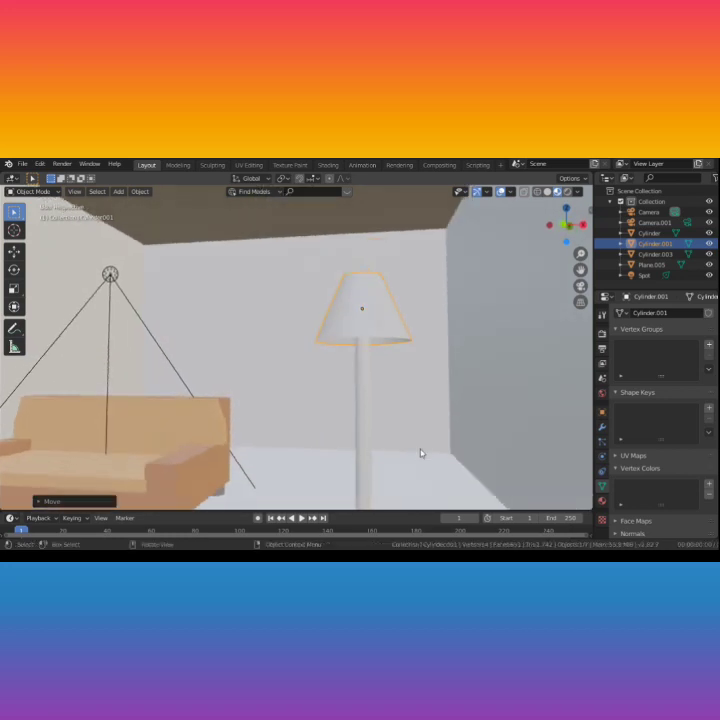
key("g")
key("z")
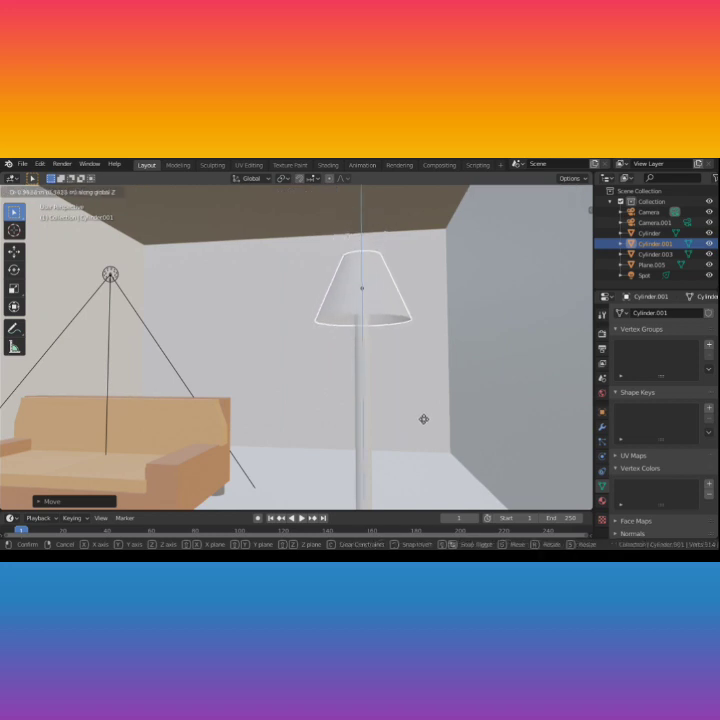
left_click(424, 419)
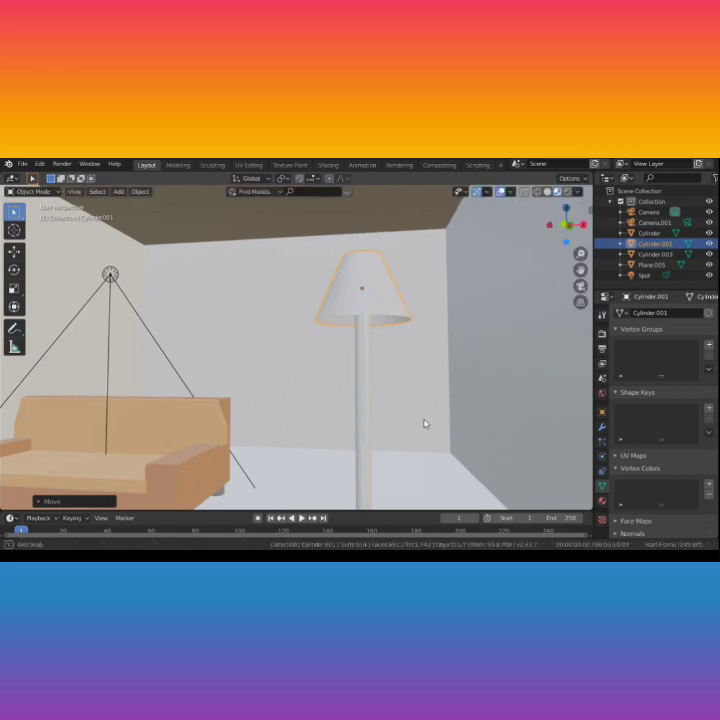
Step: Lift the lampshade along the global Z axis until it floats clear of the pole, just below the ceiling
mouse_move(426, 423)
middle_mouse_down()
mouse_move(424, 404)
mouse_move(431, 426)
middle_mouse_up()
scroll(431, 426, "up", 4)
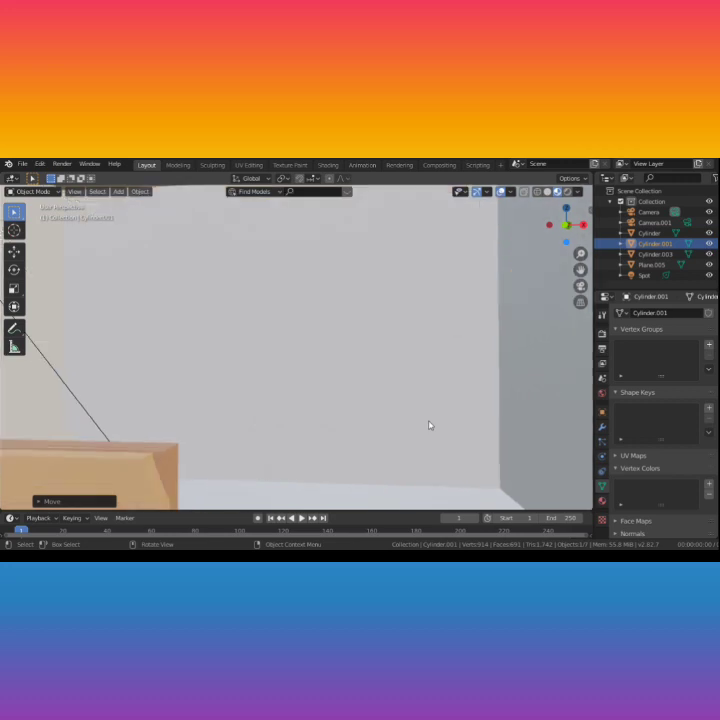
scroll(429, 425, "down", 5)
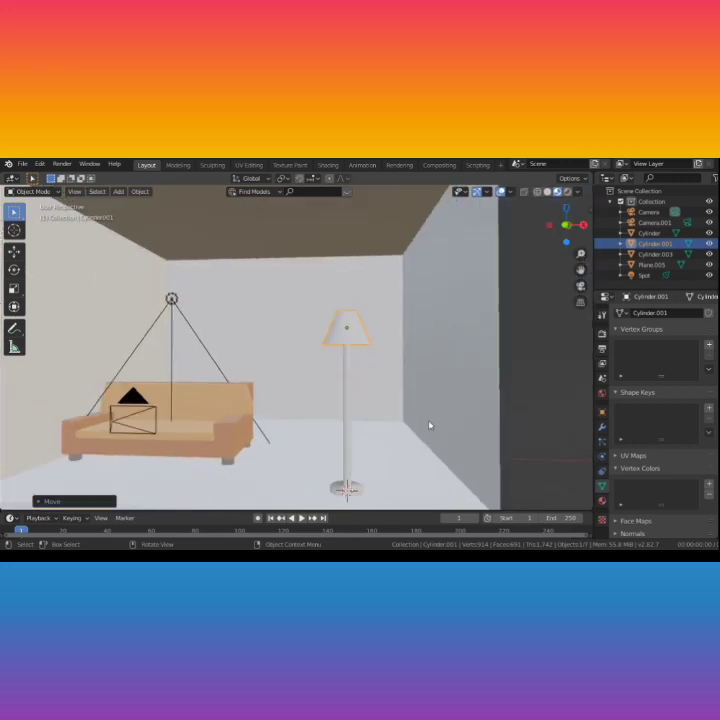
key("g")
key("z")
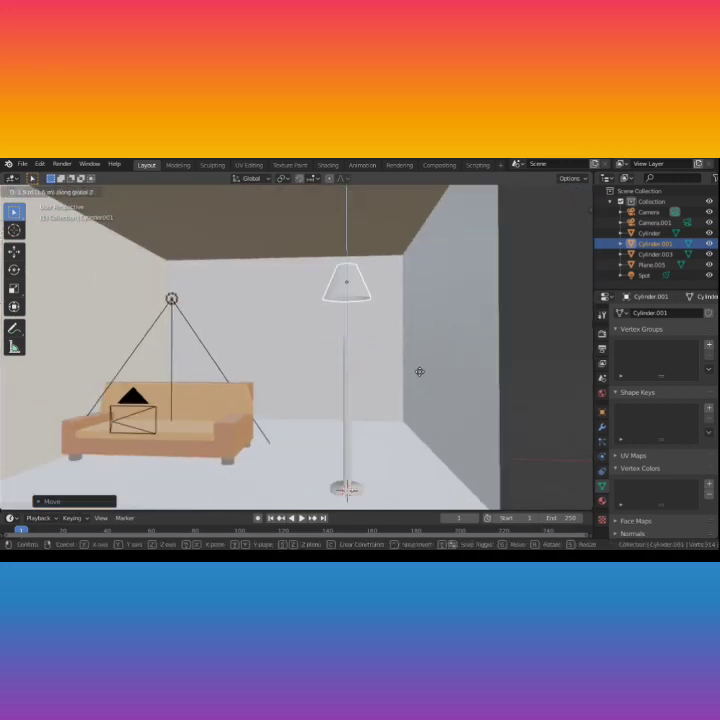
left_click(420, 364)
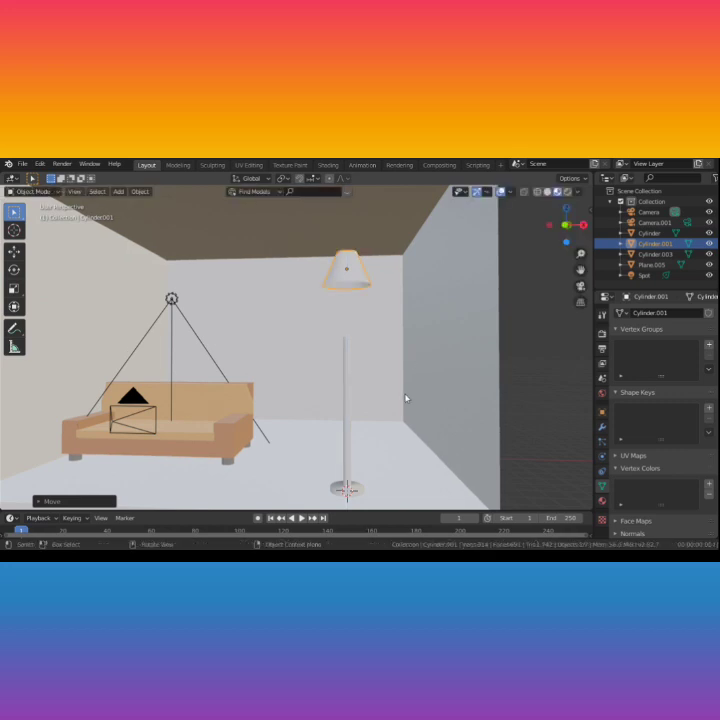
Step: In Edit Mode, extrude the lamp pole's top face, scale it outward, and extrude it up about 0.19 m to form a wider collar
scroll(362, 383, "up", 4)
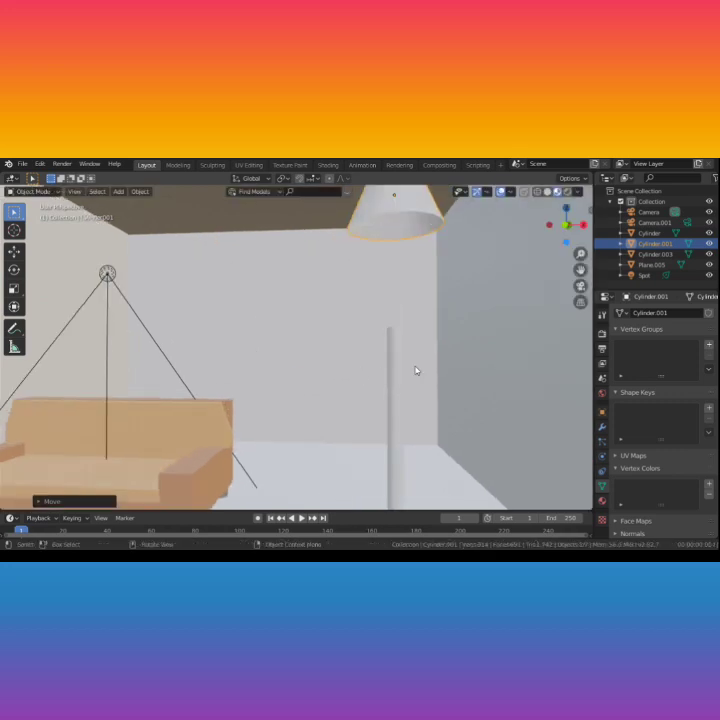
left_click(392, 370)
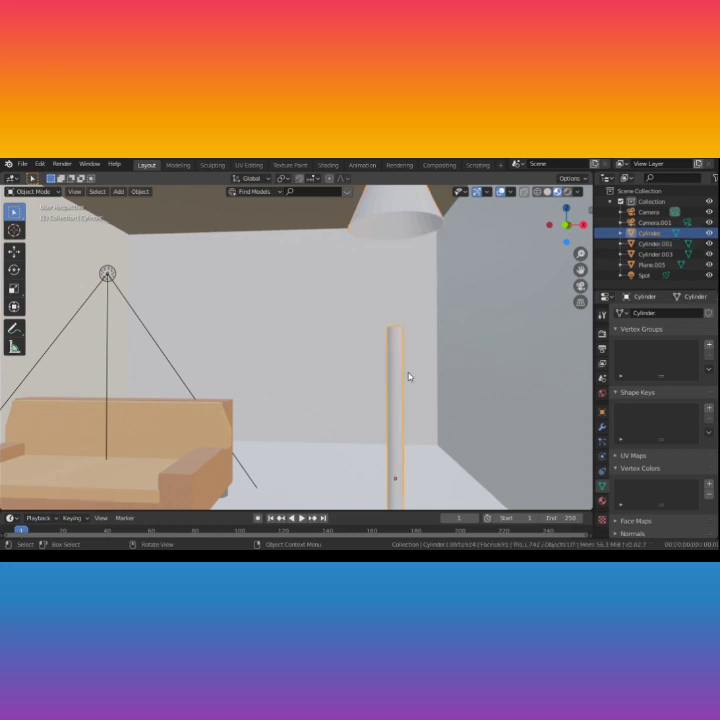
middle_click_drag(408, 374, 411, 395)
key("Tab")
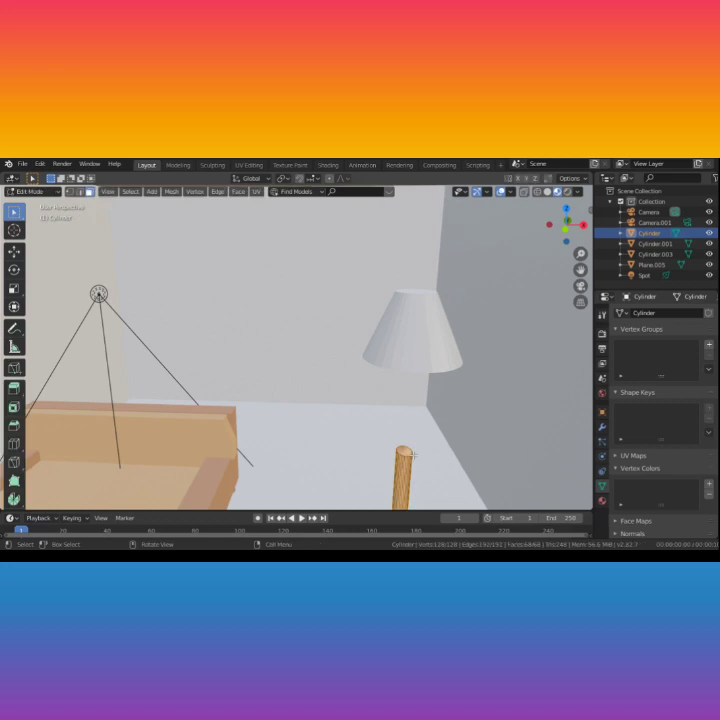
left_click(404, 450)
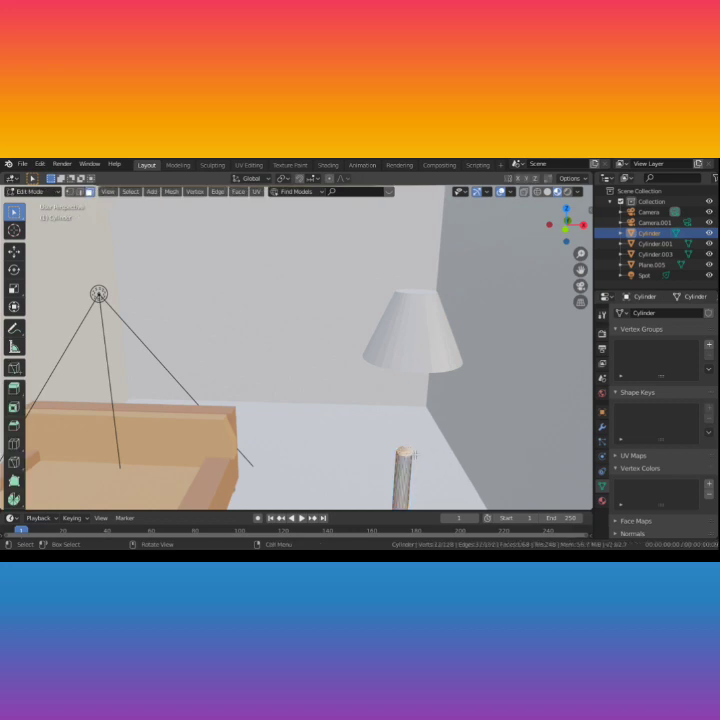
key("e")
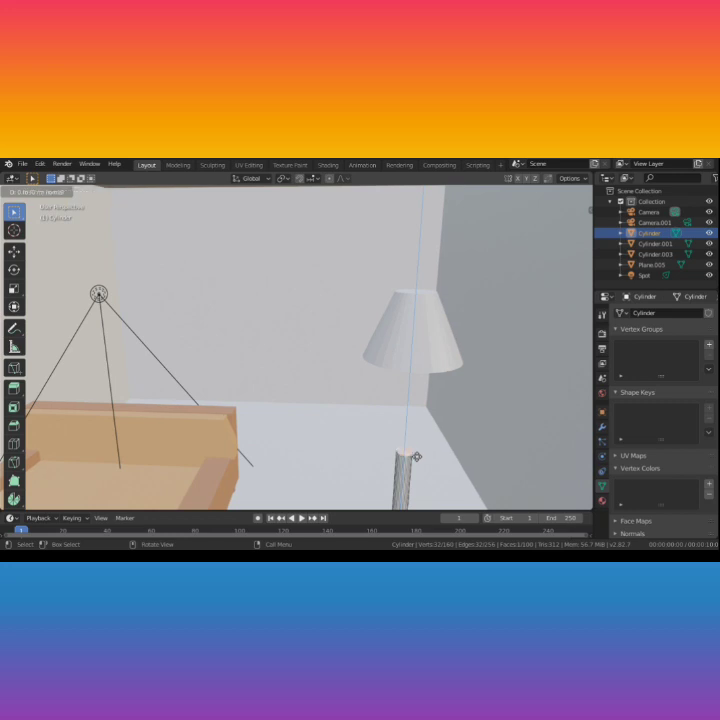
key("s")
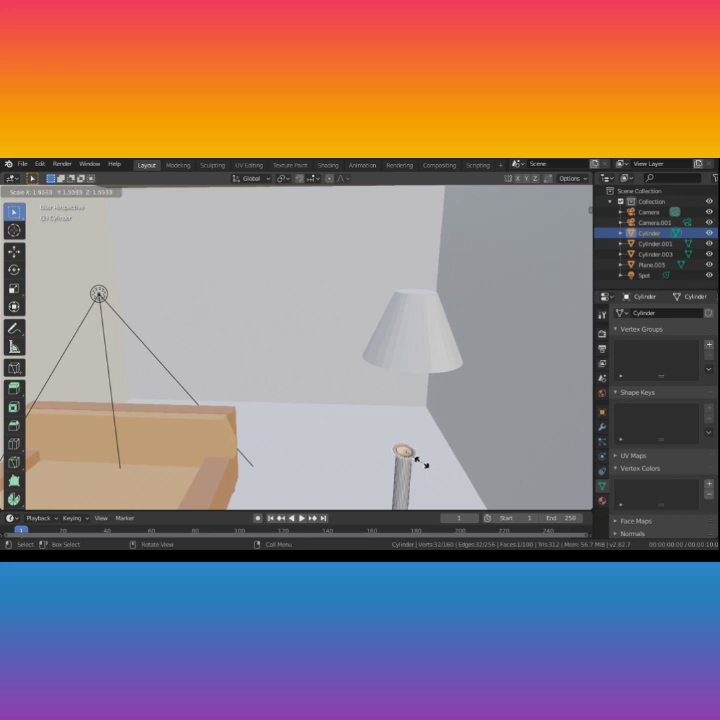
left_click(420, 462)
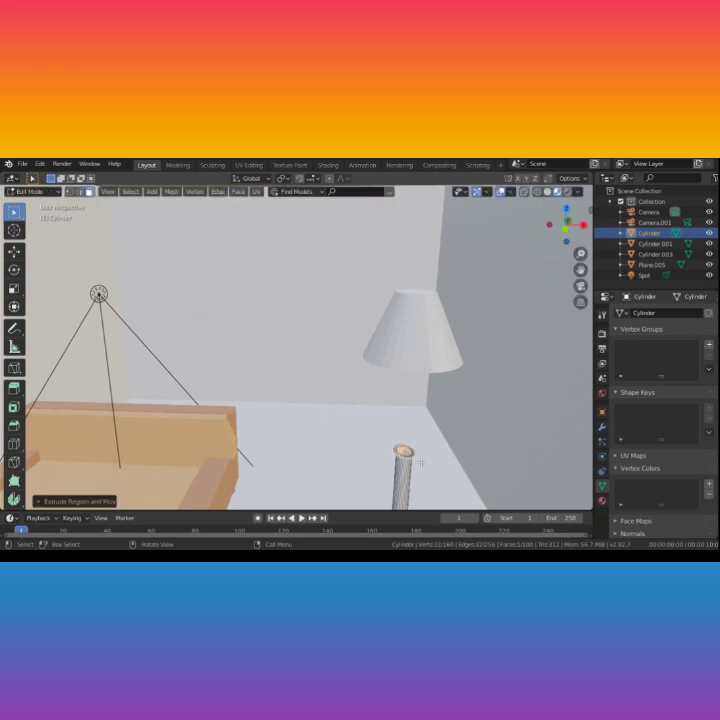
key("e")
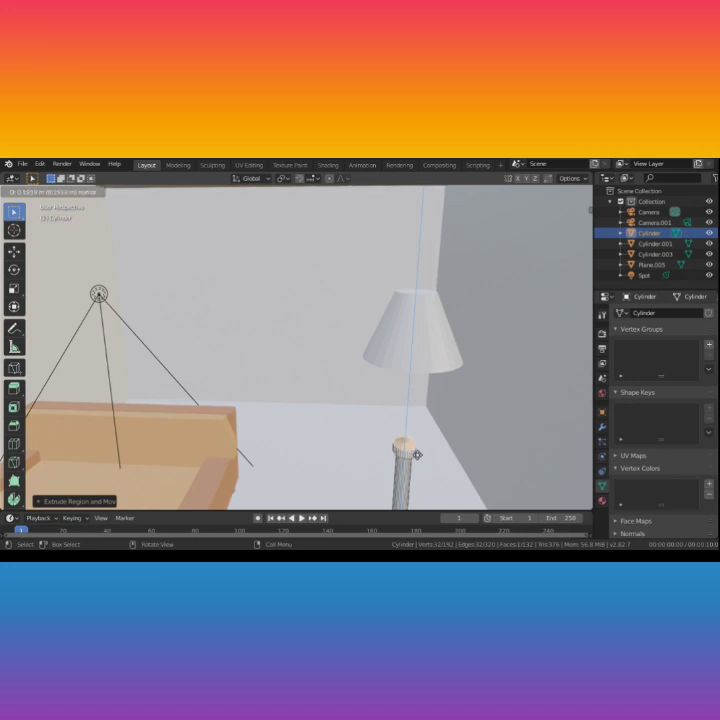
left_click(417, 455)
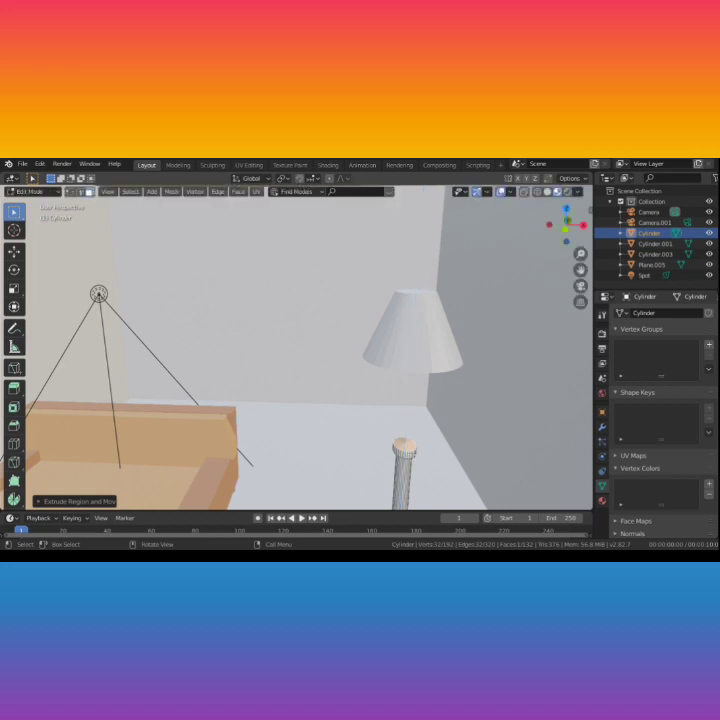
Step: Inset the collar's top face and delete the inner face to leave an open rim
middle_click_drag(444, 475, 435, 473)
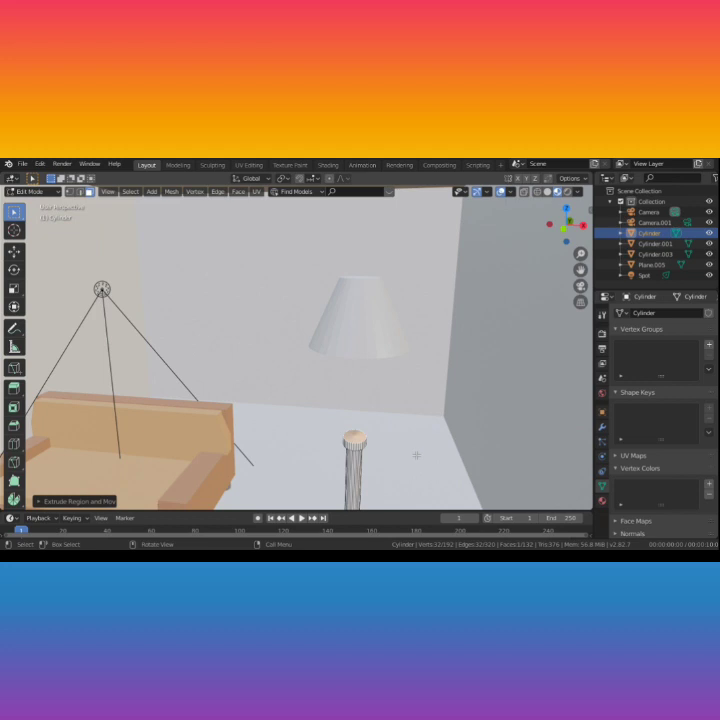
key("i")
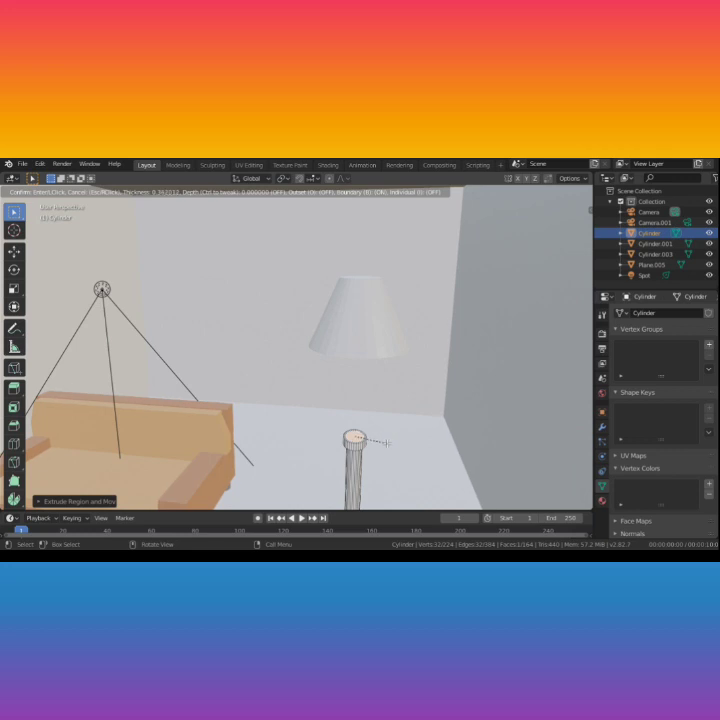
left_click(386, 442)
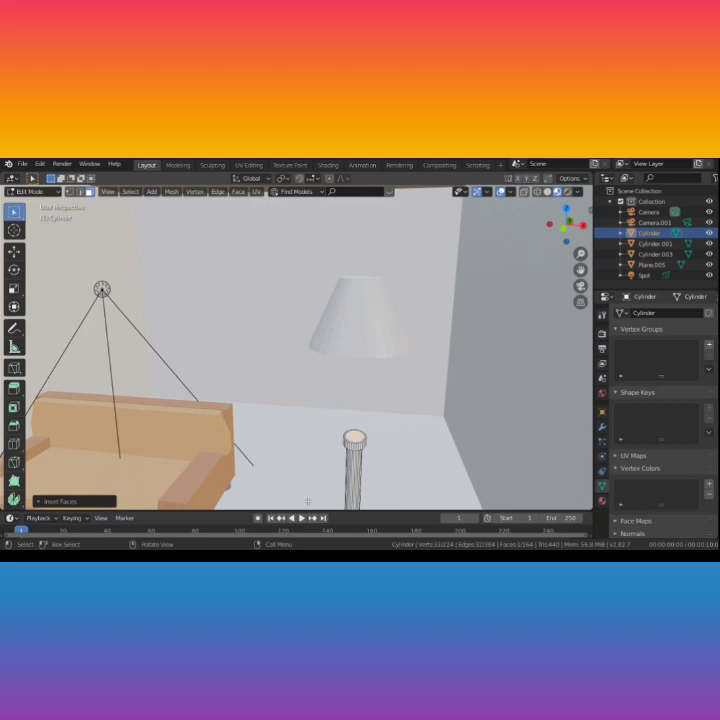
key("x")
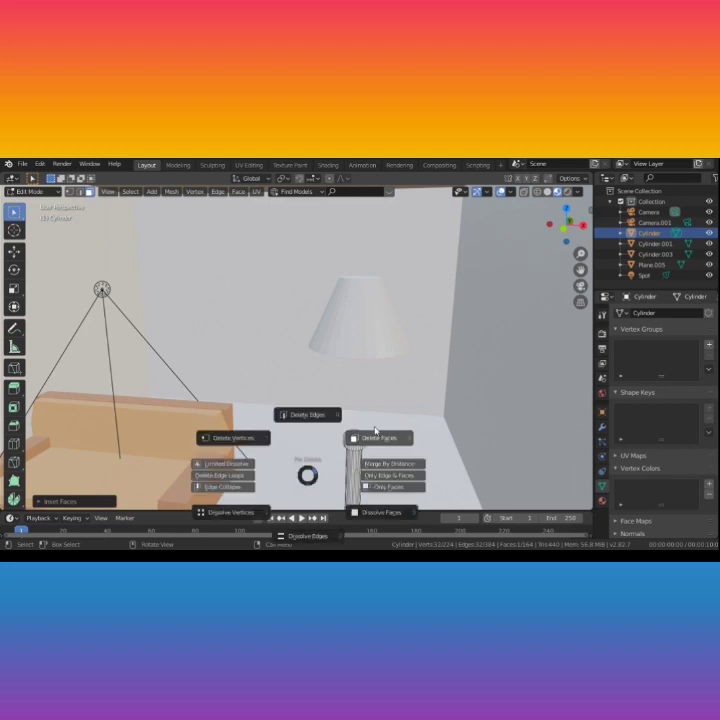
left_click(377, 438)
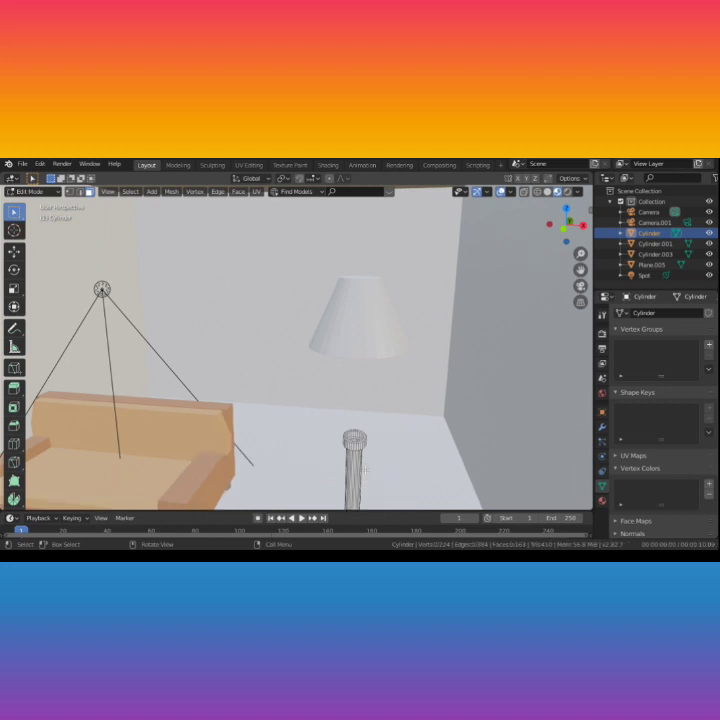
middle_click_drag(342, 487, 330, 462)
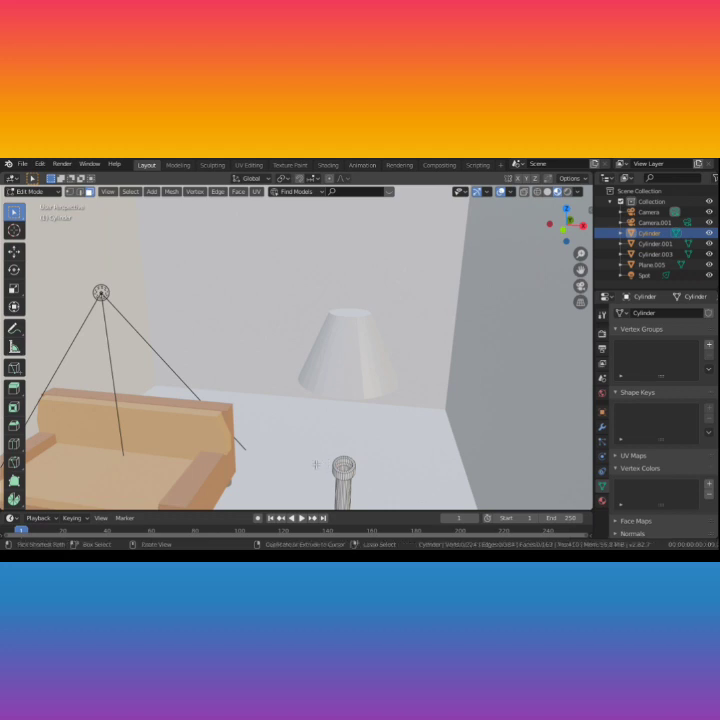
Step: Undo the deletion of the collar's inner top face and lower that face about 0.06 m along the global Z axis
key("ctrl+z")
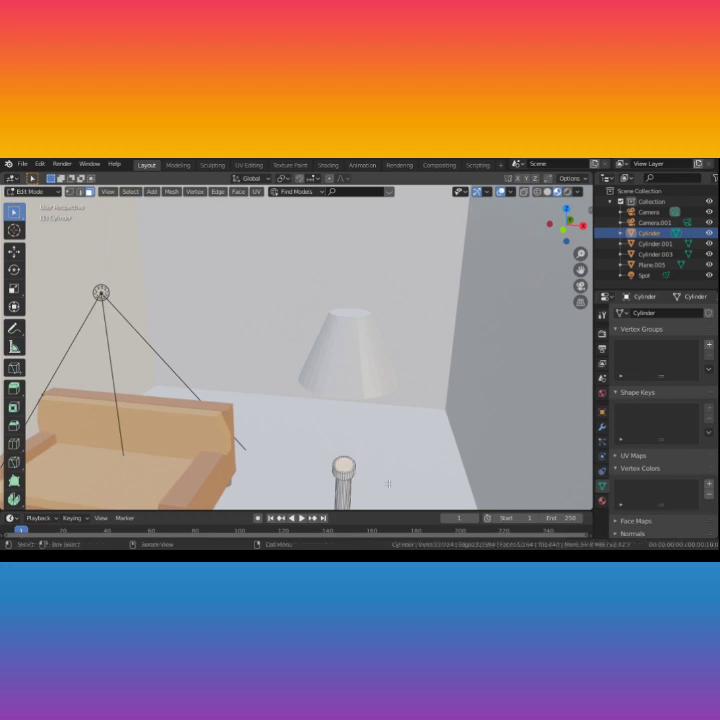
key("g")
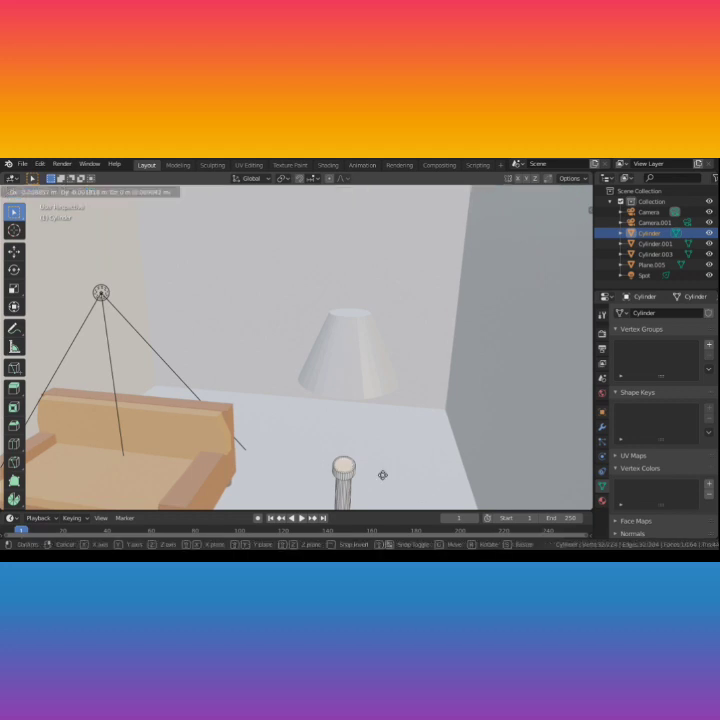
key("z")
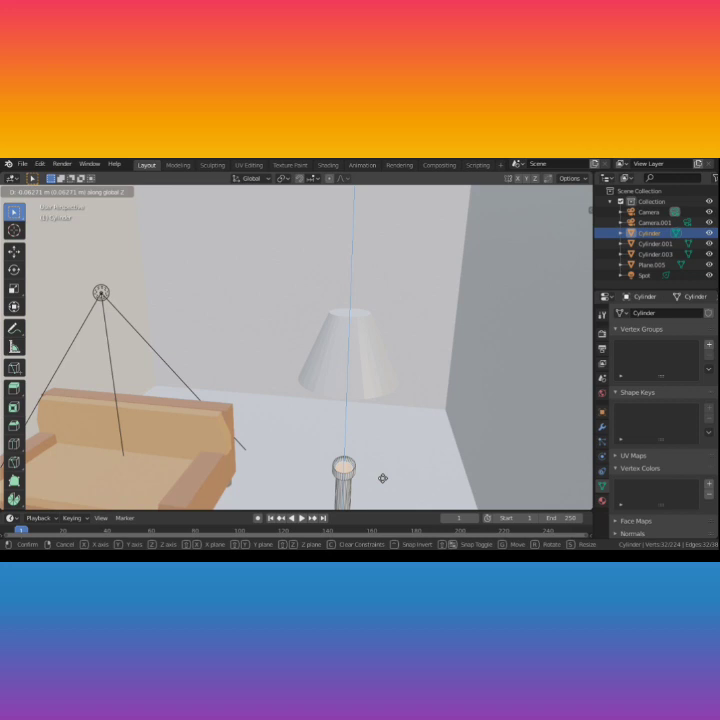
left_click(382, 478)
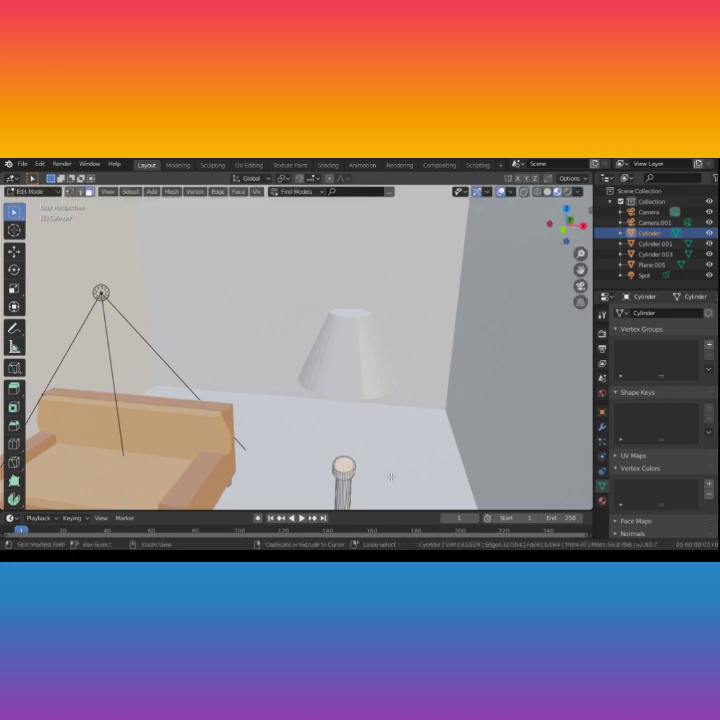
Step: Bevel the recessed face's edges, lower the remaining inner face about 0.12 m along global Z, and return to Object Mode
key("ctrl+b")
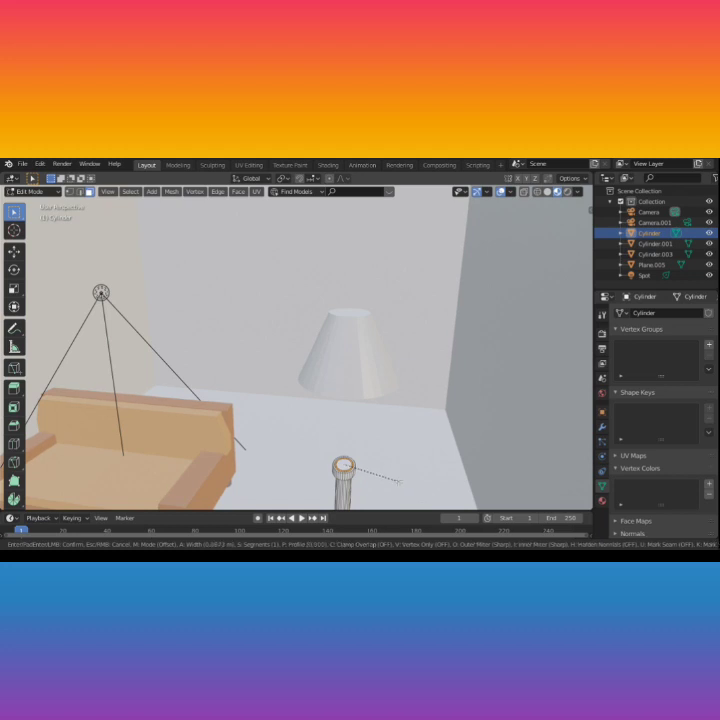
left_click(399, 482)
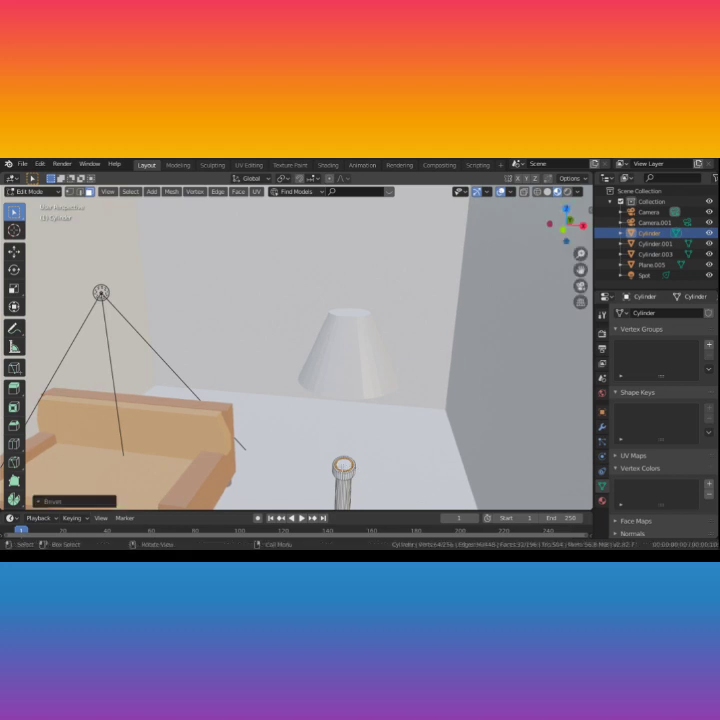
left_click(343, 467)
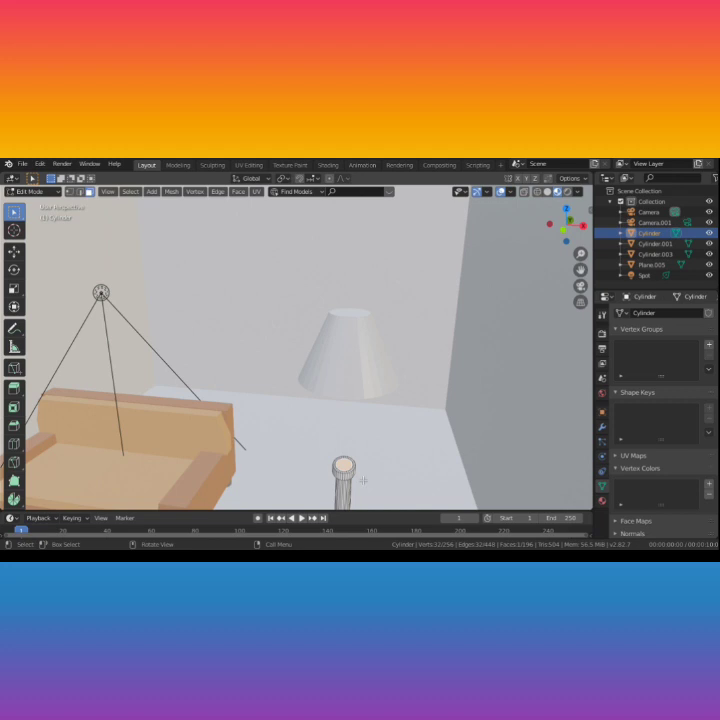
key("g")
key("z")
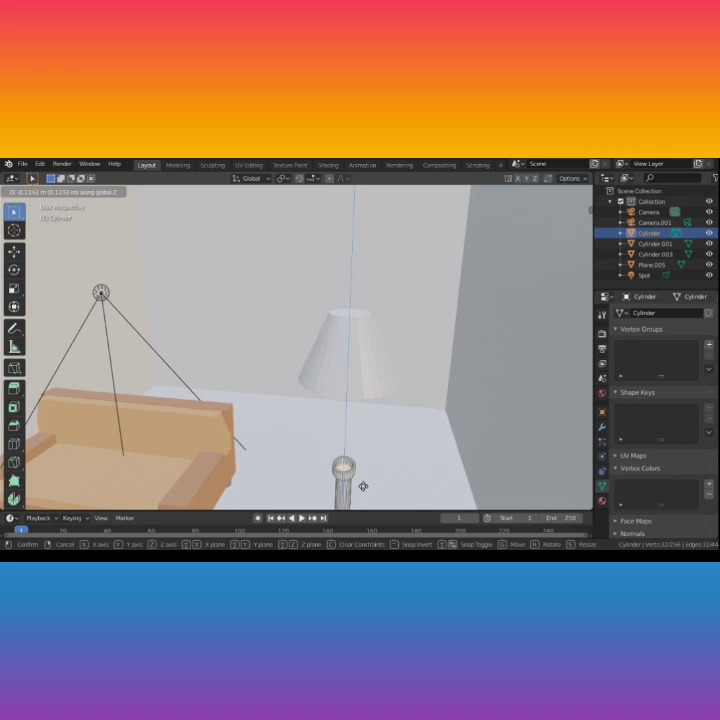
left_click(363, 486)
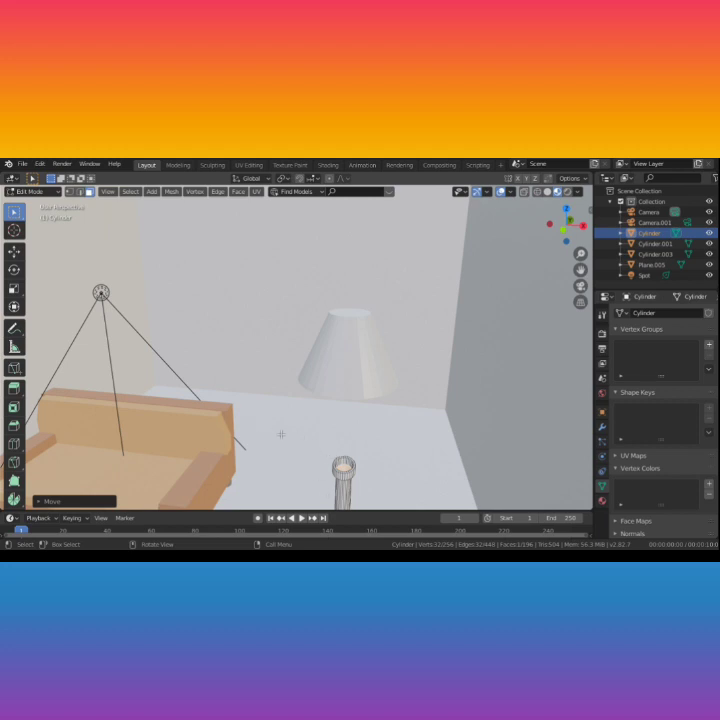
key("Tab")
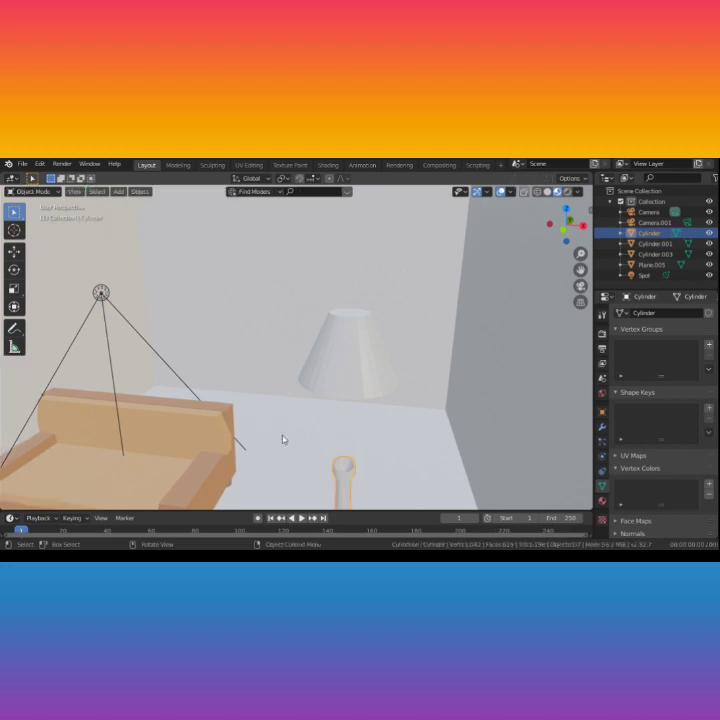
Step: Add a cube mesh at the lamp's base and scale it uniformly to about 0.46
mouse_move(287, 465)
middle_mouse_down()
mouse_move(270, 449)
mouse_move(284, 450)
middle_mouse_up()
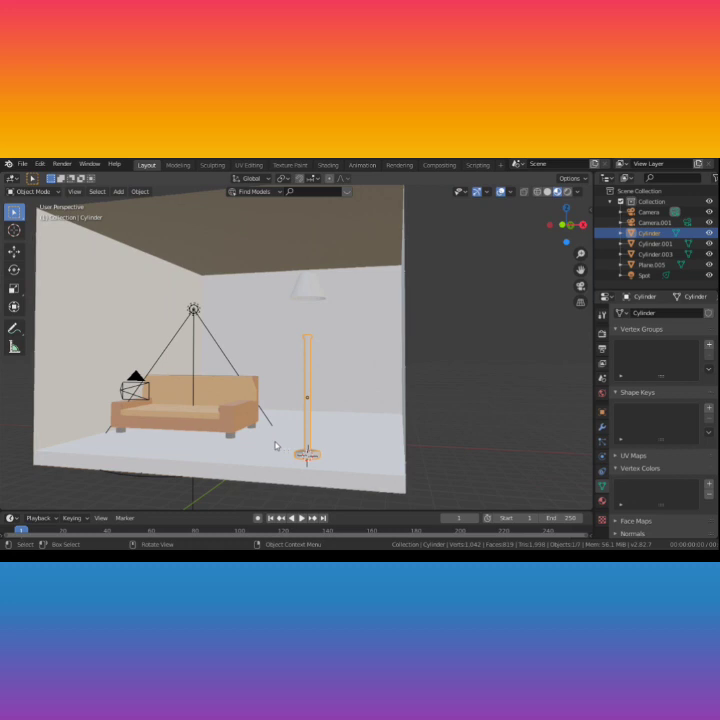
middle_click_drag(250, 392, 330, 415)
scroll(374, 421, "up", 4)
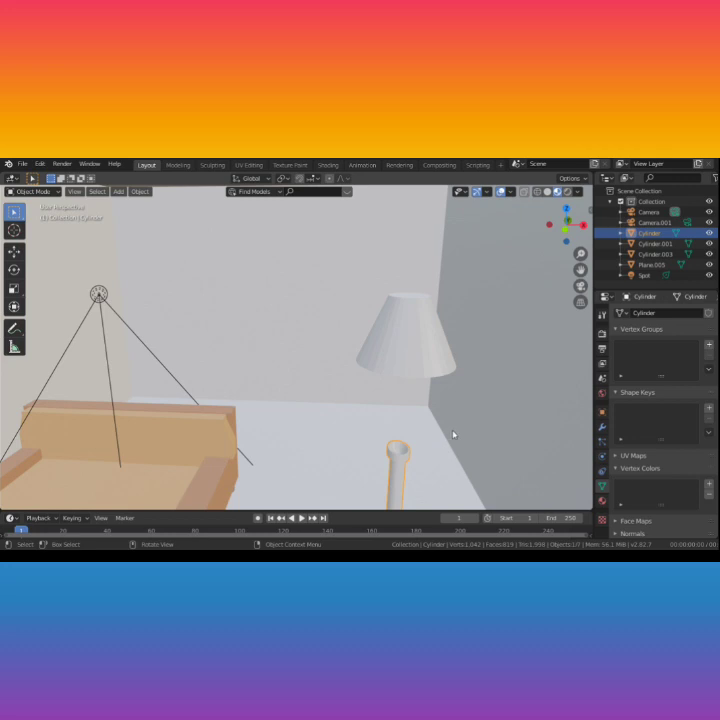
scroll(454, 434, "up", 1)
scroll(462, 436, "down", 1)
key("shift+a")
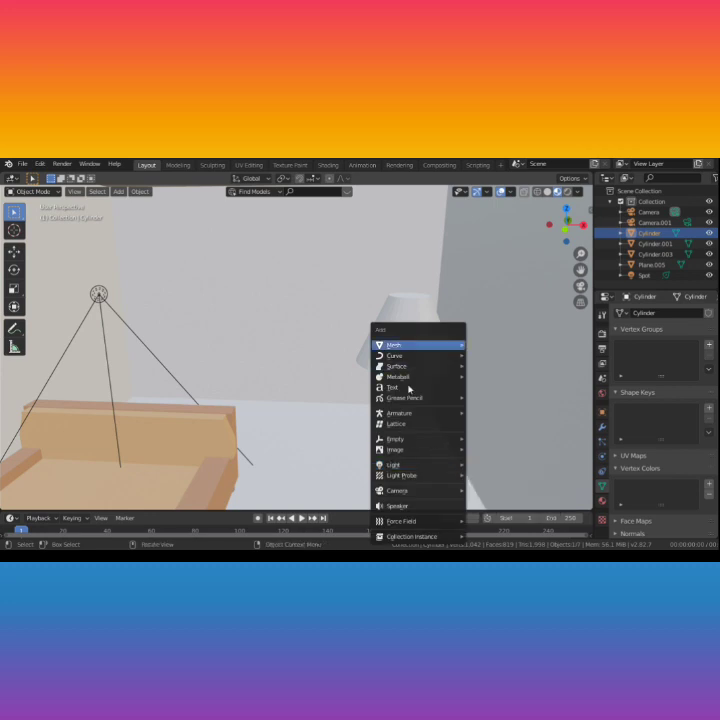
mouse_move(430, 345)
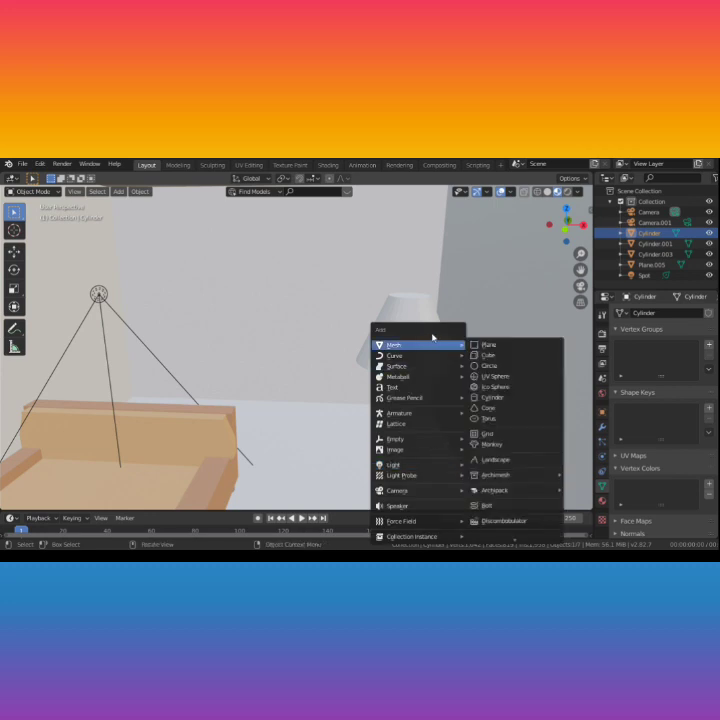
left_click(498, 357)
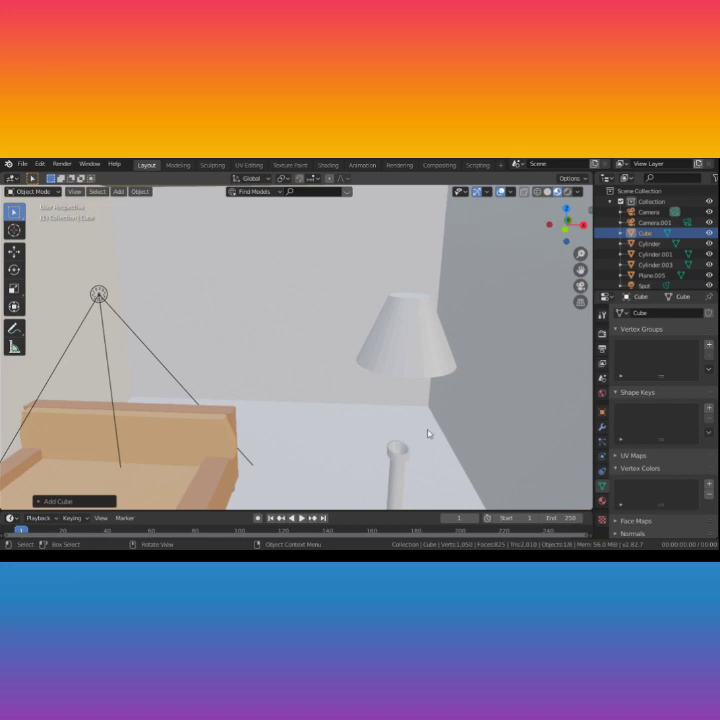
scroll(429, 432, "down", 5)
key("s")
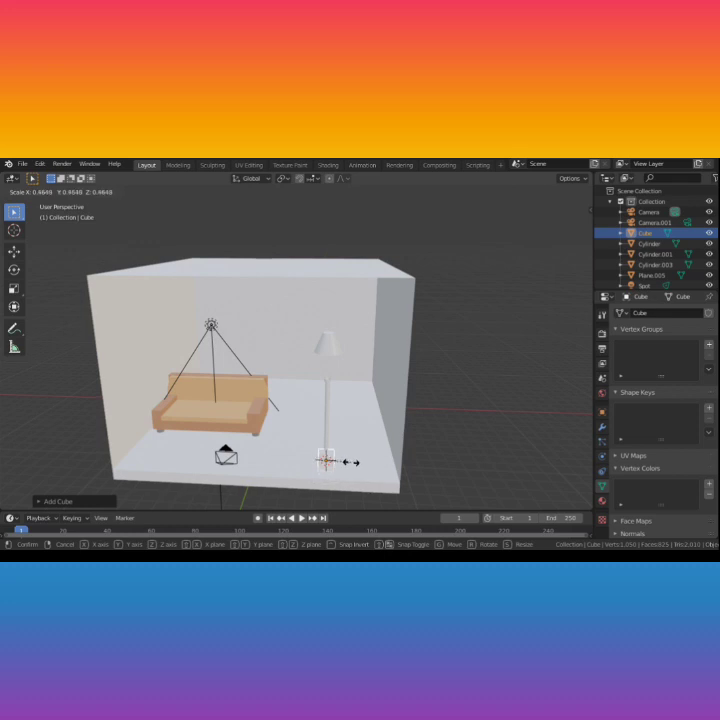
left_click(350, 466)
Step: Scale the cube to about 0.19 along the global X axis and narrow it along Y to form an upright bar
key("s")
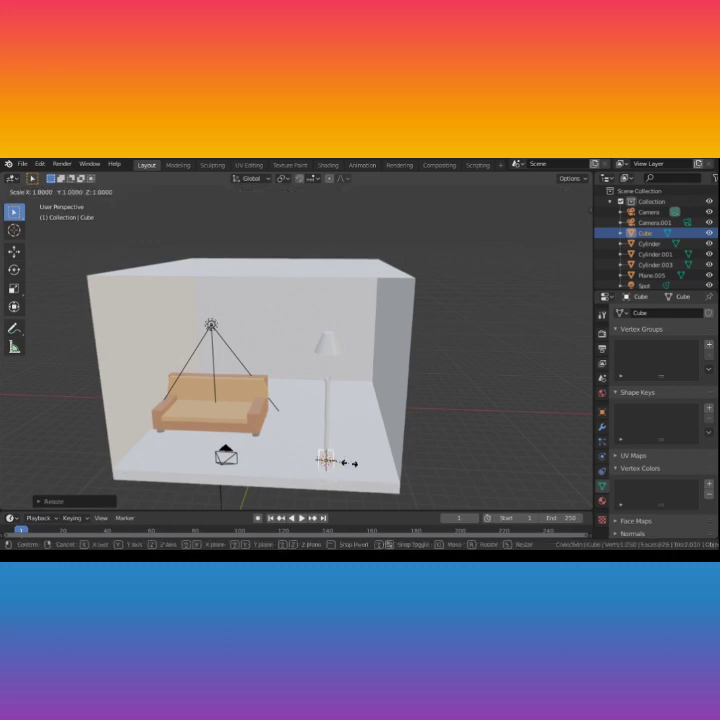
key("x")
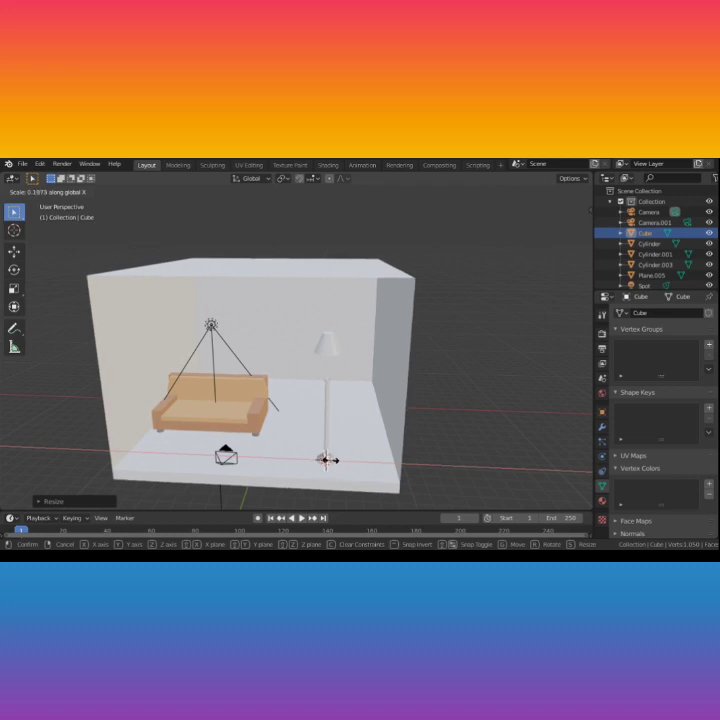
left_click(327, 460)
scroll(342, 468, "up", 4)
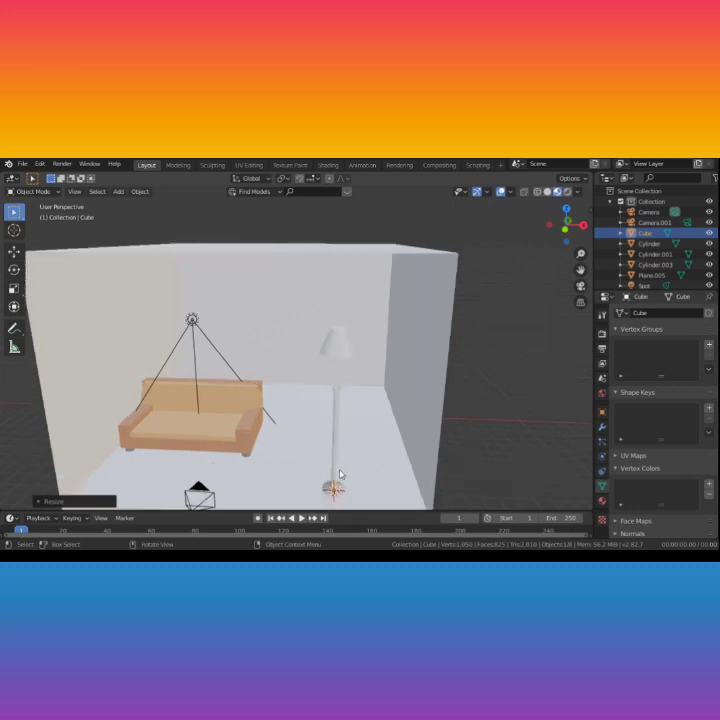
middle_click_drag(366, 477, 345, 374)
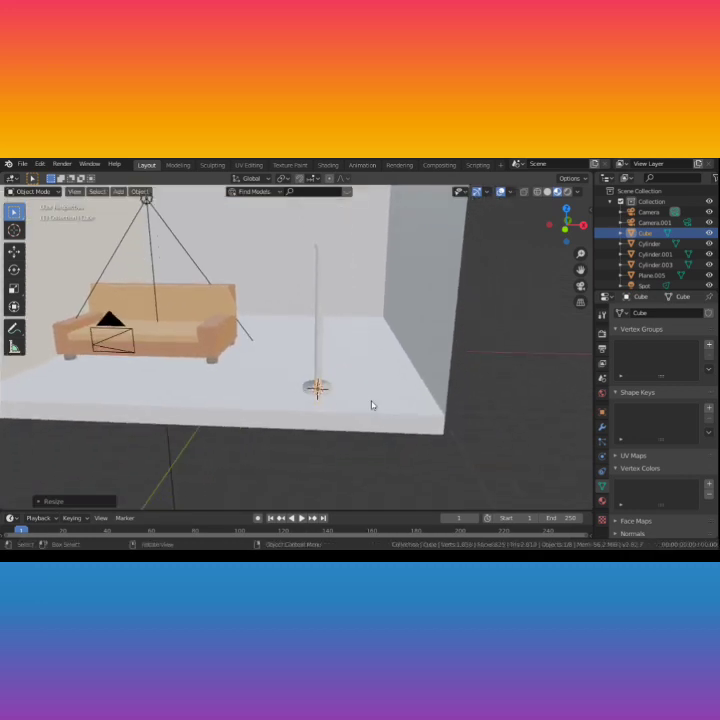
key("s")
key("y")
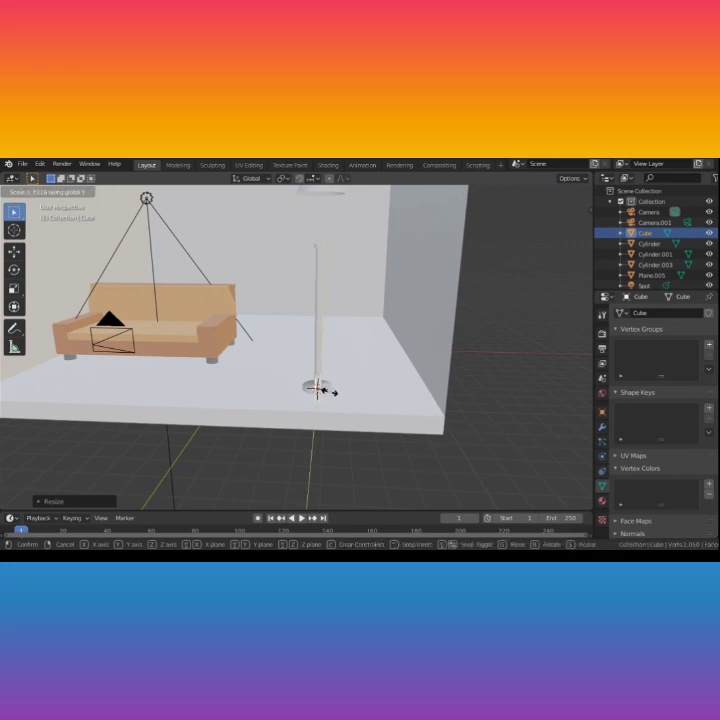
left_click(320, 388)
Step: Raise the bar about 5.38 m along the global Z axis to the lamp pole's upper end
middle_click_drag(318, 386, 390, 410)
key("g")
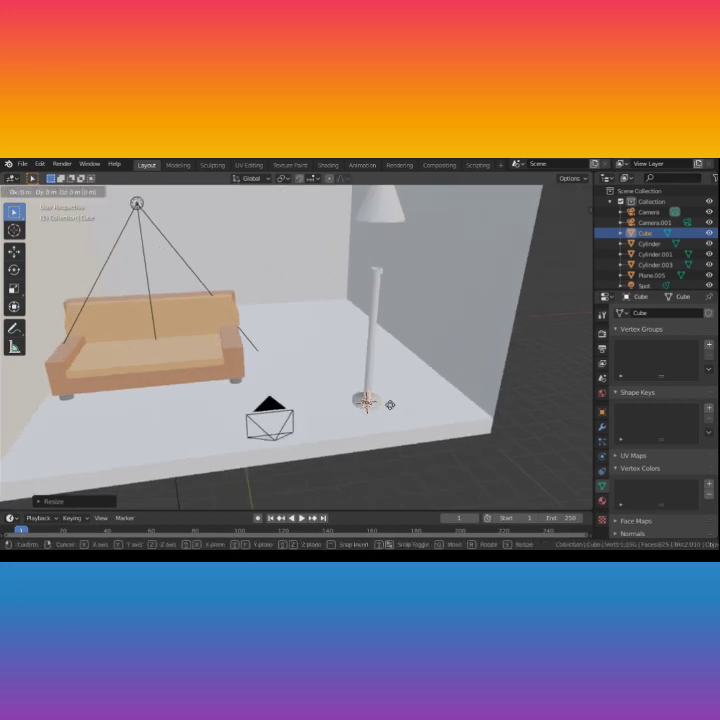
key("z")
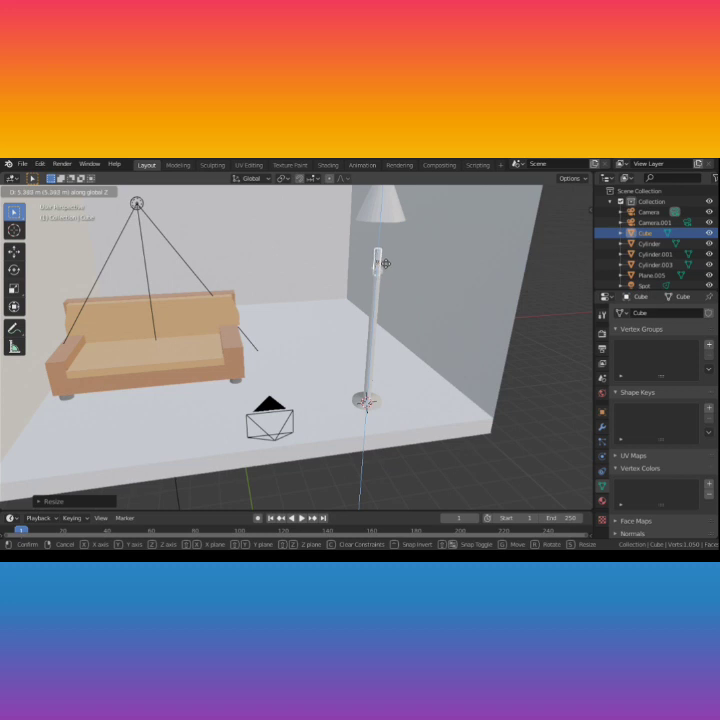
left_click(384, 263)
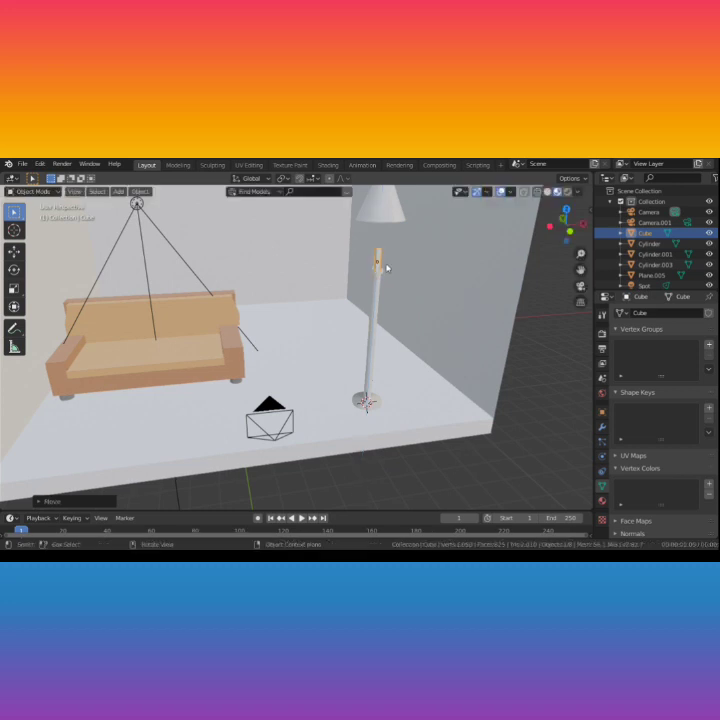
Step: Thin the bar further along the global X and Y axes into a slender rod narrower than the collar opening
scroll(383, 312, "up", 5)
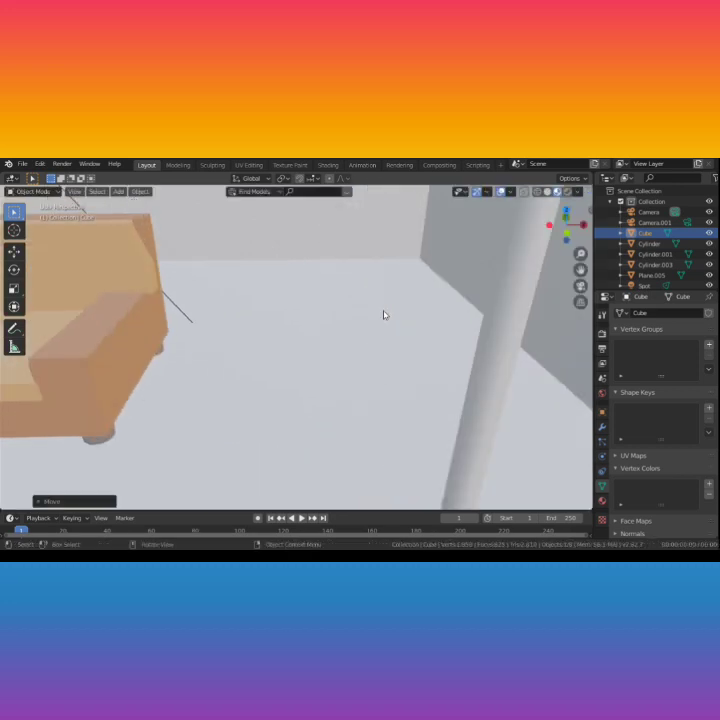
scroll(398, 315, "down", 2)
middle_click_drag(402, 315, 342, 371, "shift")
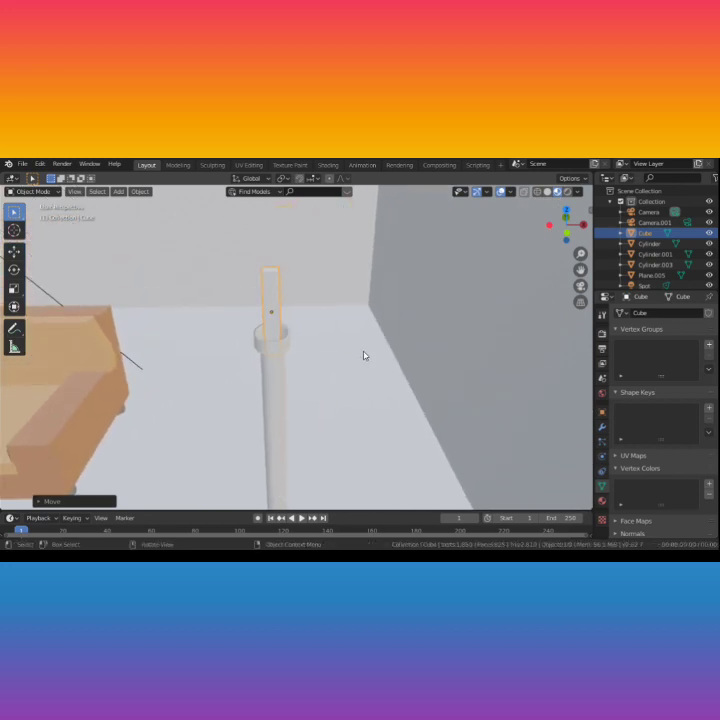
key("s")
key("x")
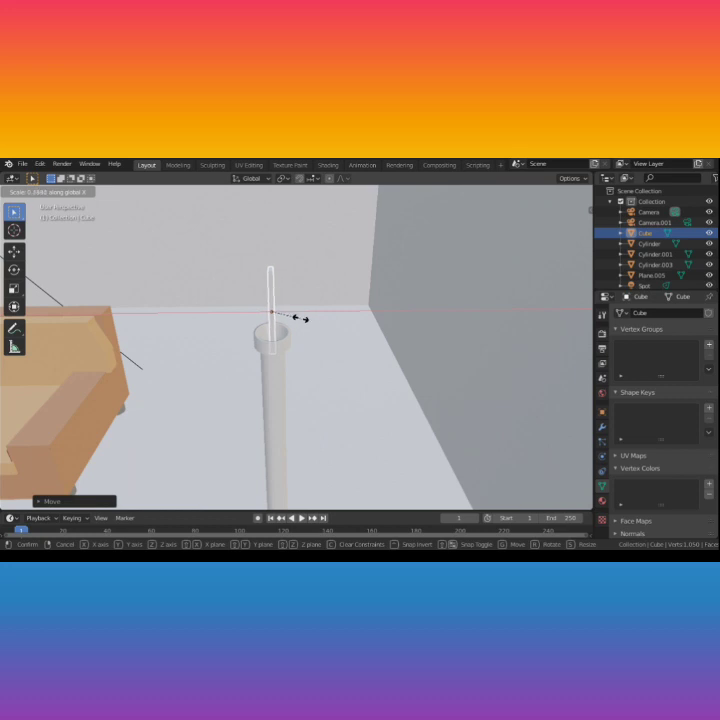
left_click(301, 322)
middle_click_drag(323, 344, 360, 365)
key("s")
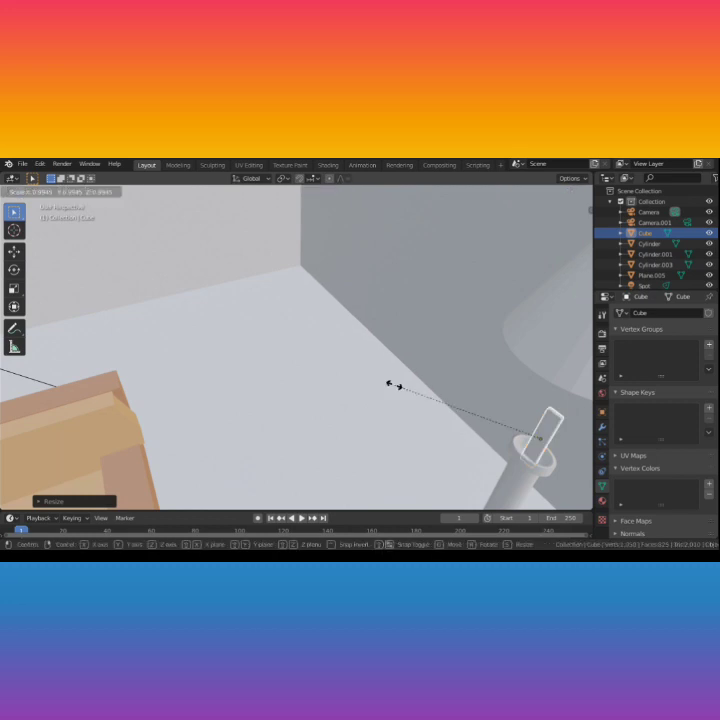
key("y")
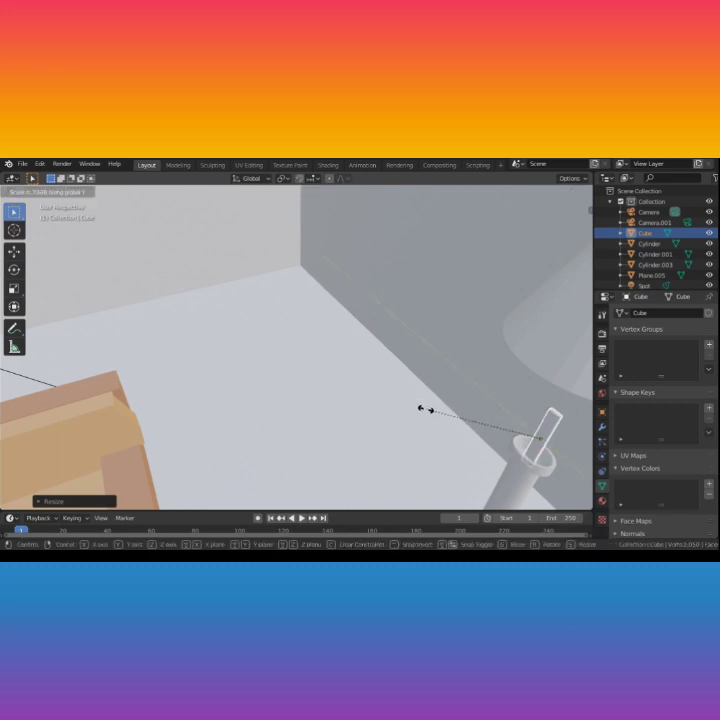
left_click(425, 409)
Step: Move the rod along global X to the collar's outer side and raise it about 0.07 m along global Z
middle_click_drag(448, 431, 416, 419)
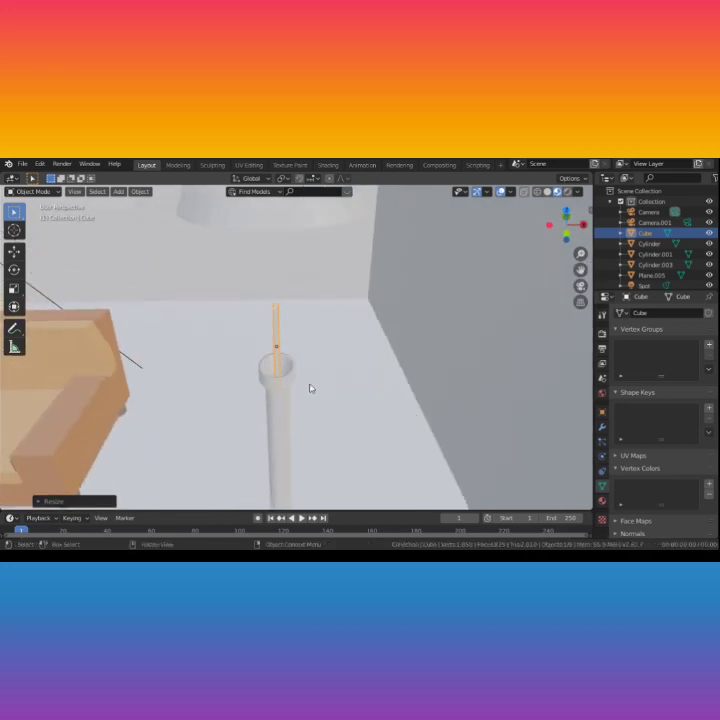
key("g")
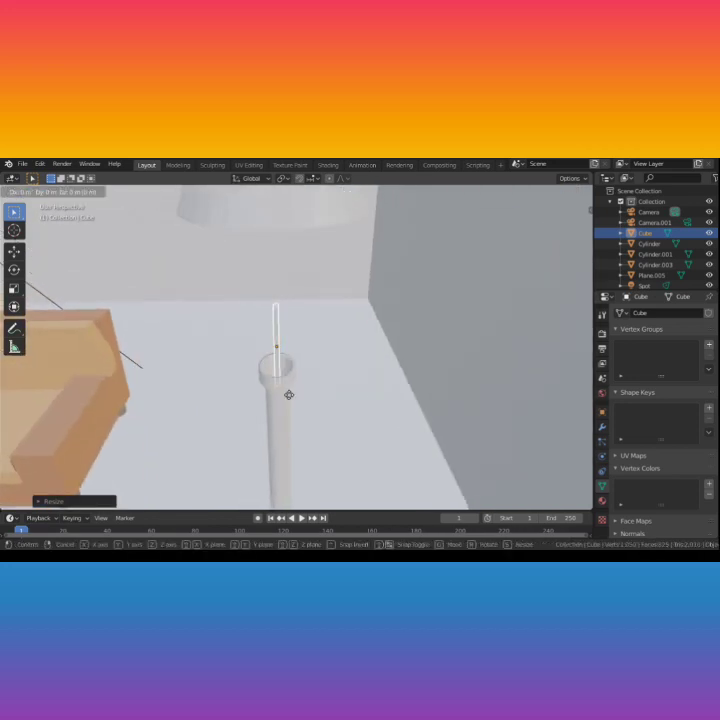
key("x")
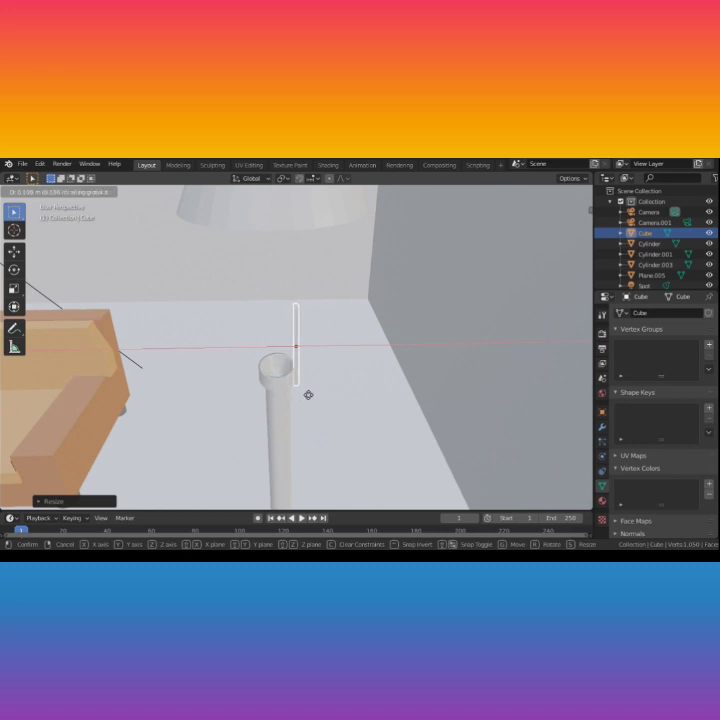
left_click(310, 399)
key("g")
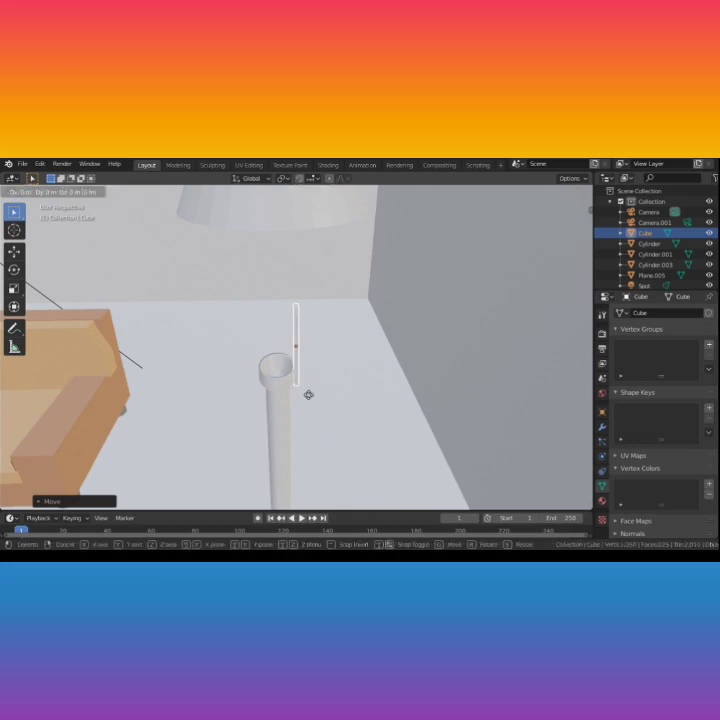
key("z")
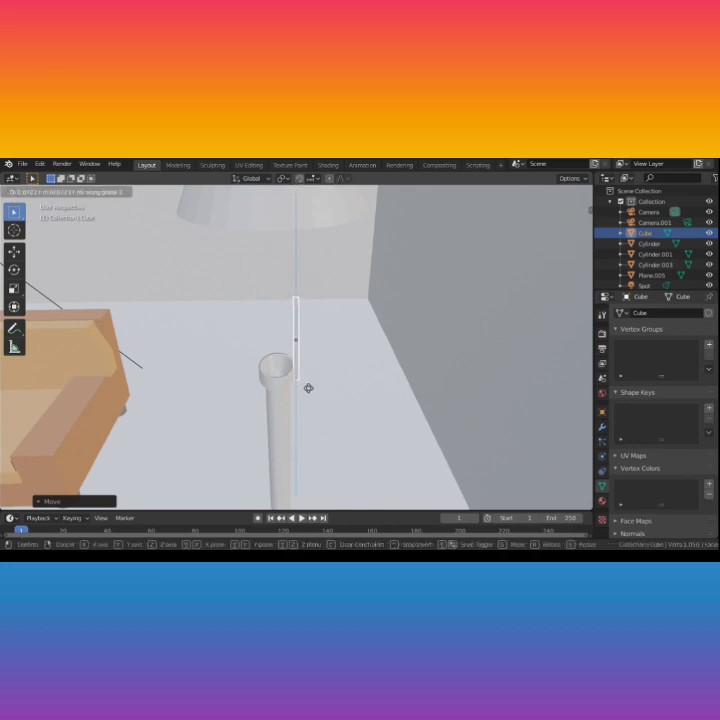
left_click(308, 388)
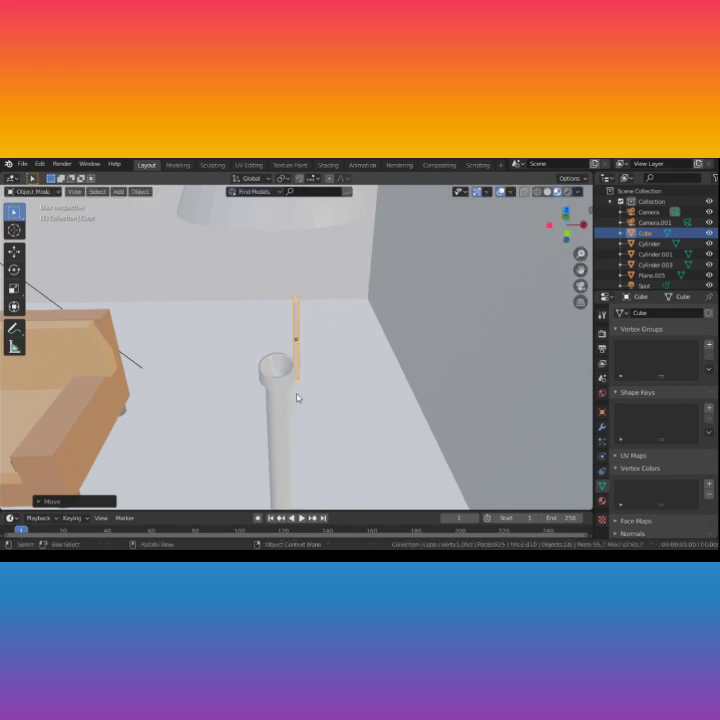
Step: Nudge the rod slightly along global X toward the collar so it meets the collar's outer edge
mouse_move(304, 391)
middle_mouse_down()
mouse_move(305, 360)
mouse_move(305, 389)
mouse_move(297, 384)
mouse_move(312, 391)
mouse_move(300, 389)
middle_mouse_up()
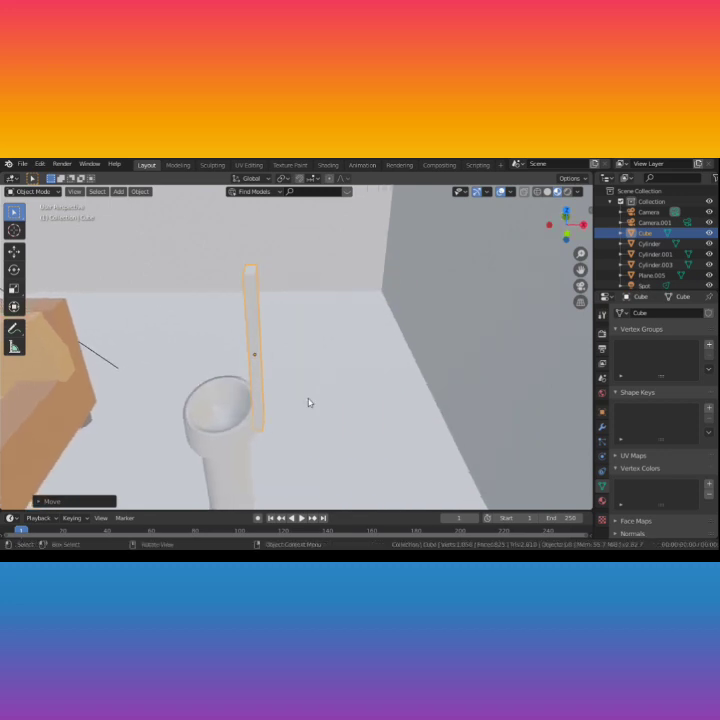
key("g")
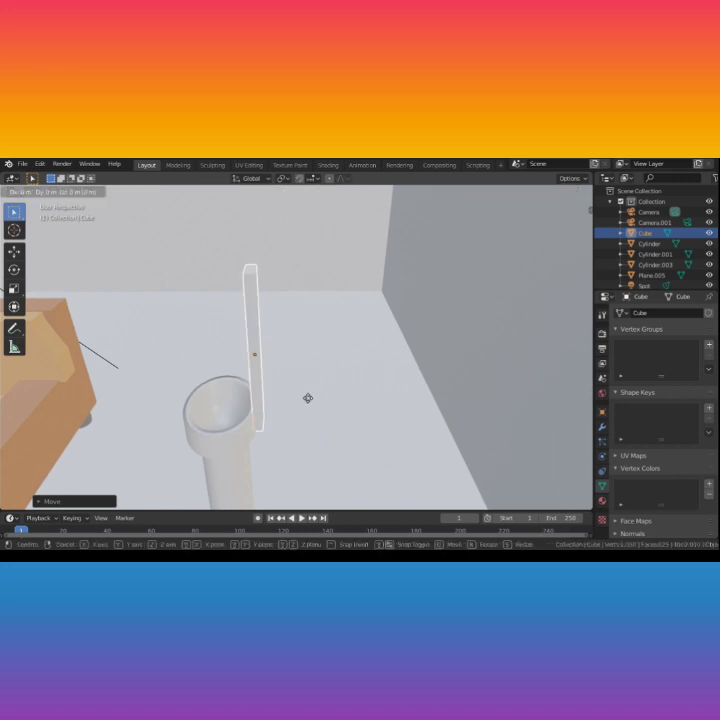
key("x")
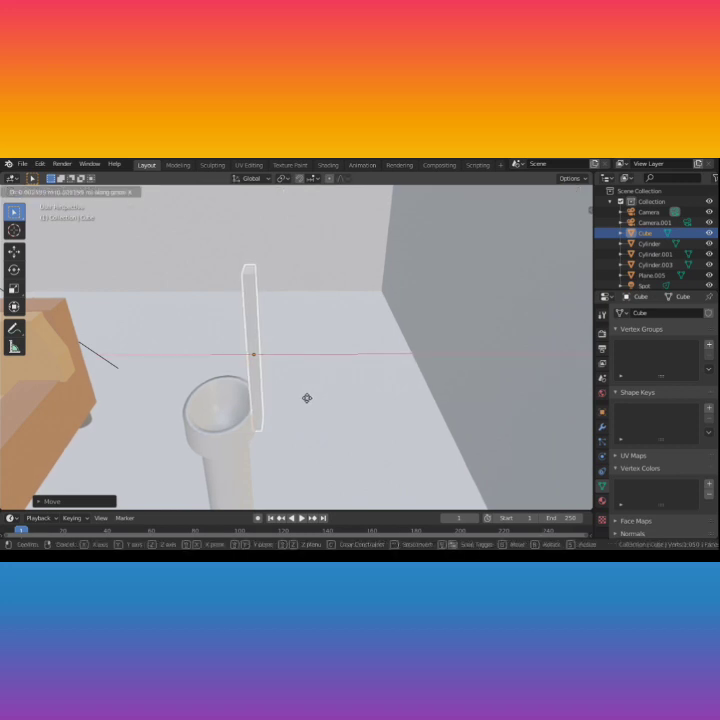
left_click(307, 401)
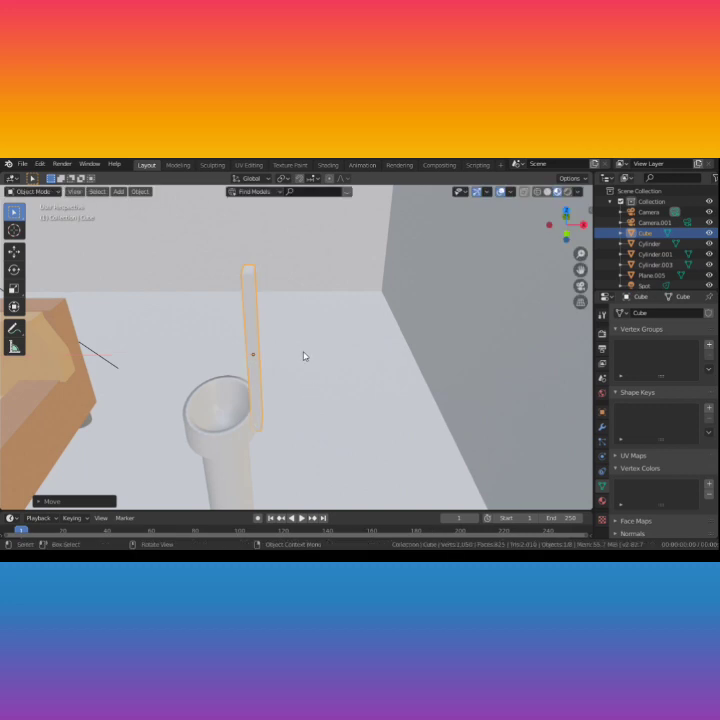
Step: Shorten the rod to about half its height along global Z and lower it against the collar's side
key("s")
key("z")
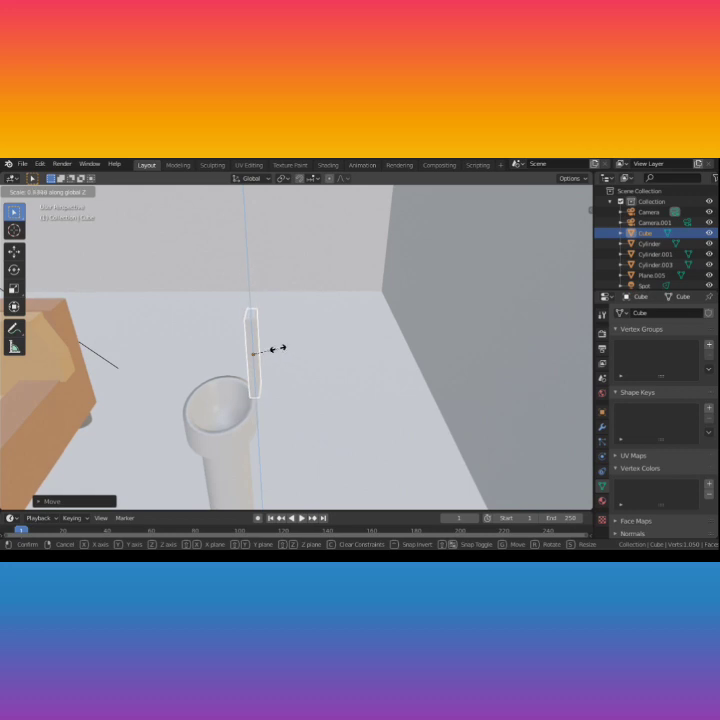
left_click(270, 348)
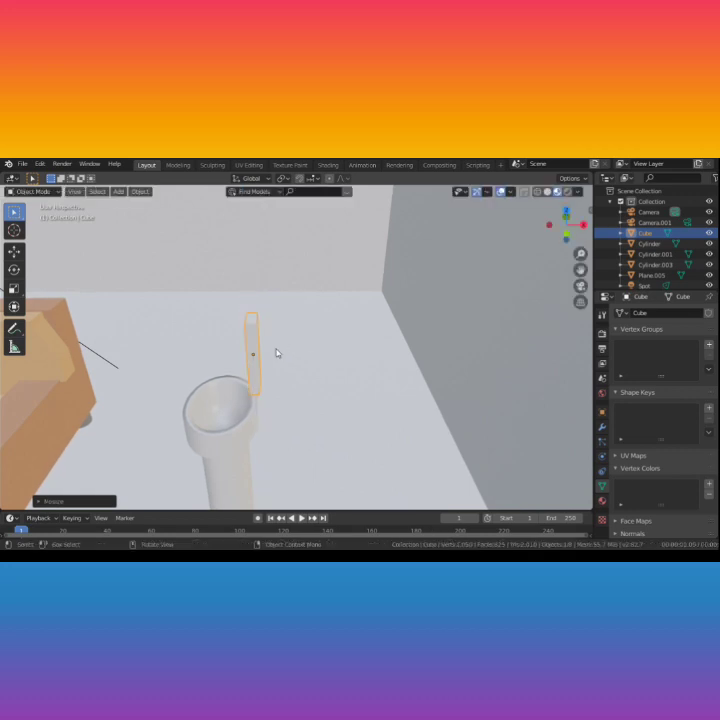
key("g")
key("z")
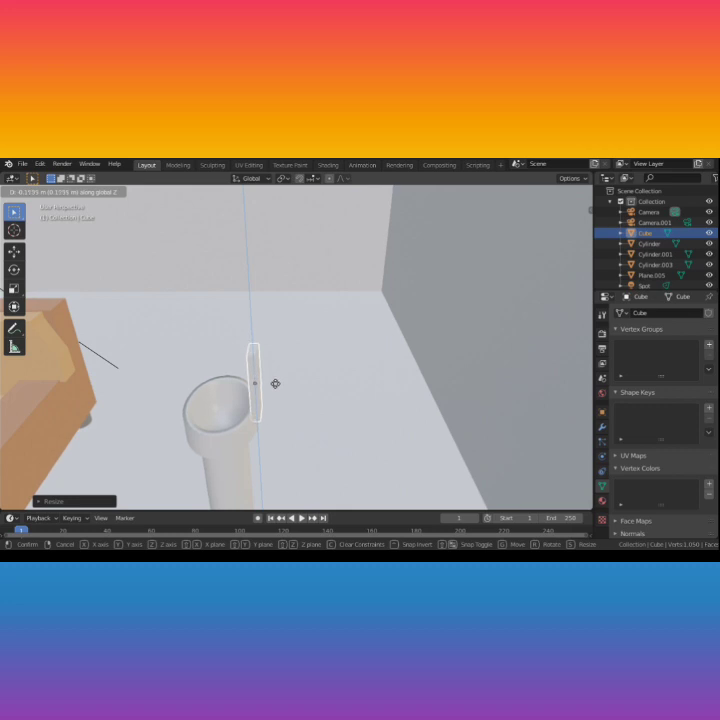
left_click(277, 388)
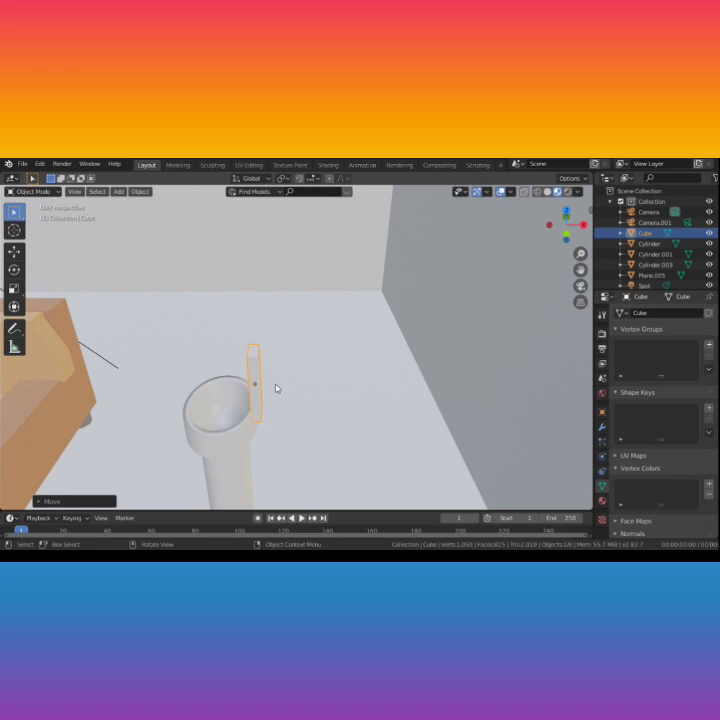
Step: Duplicate the rod and place the copy along global X on the opposite side of the collar
key("shift+d")
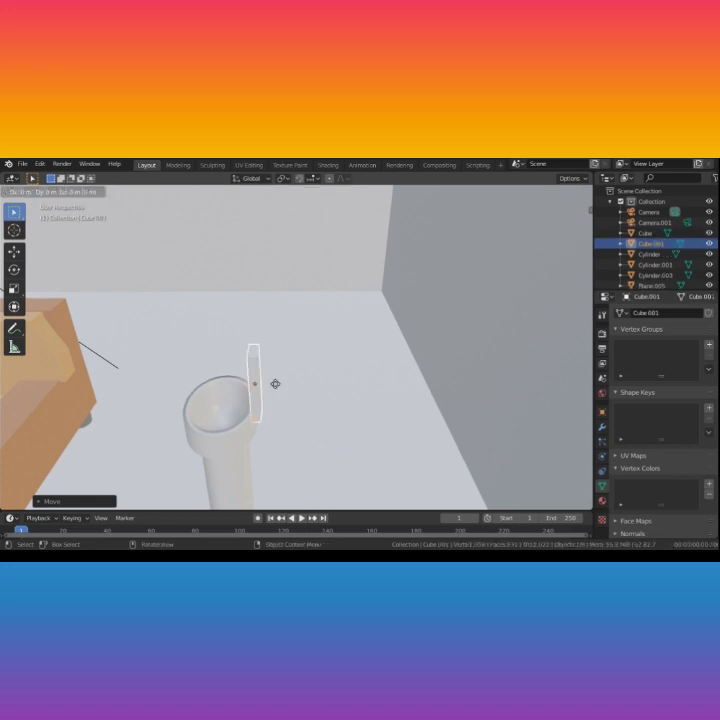
key("x")
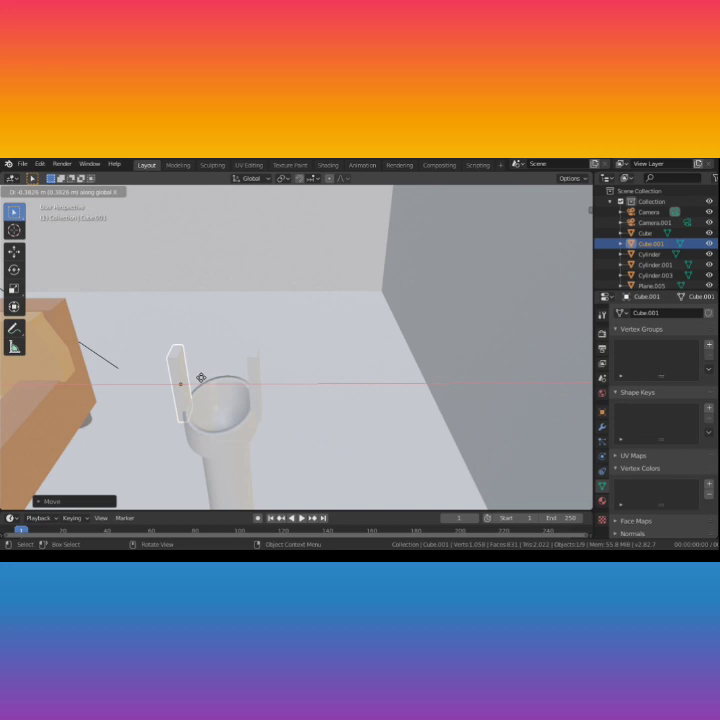
left_click(201, 378)
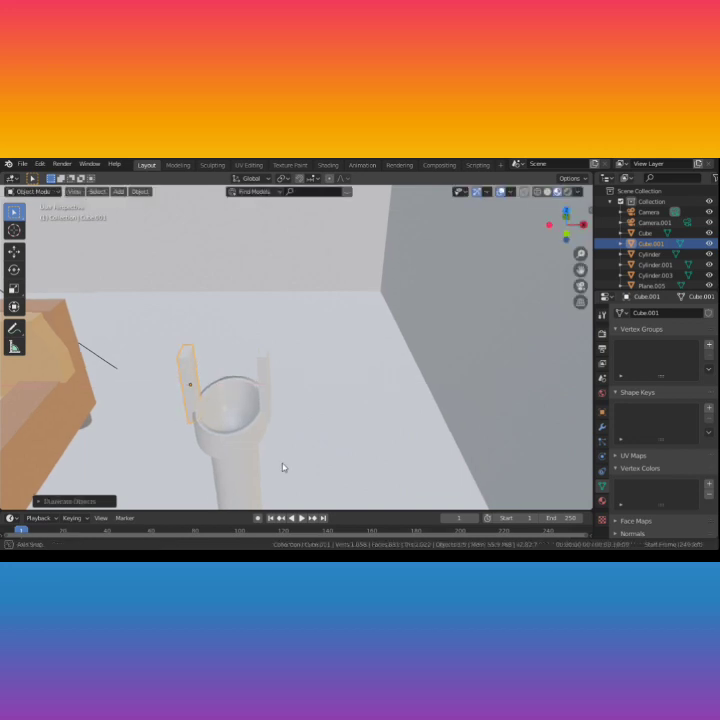
middle_click_drag(283, 468, 286, 463)
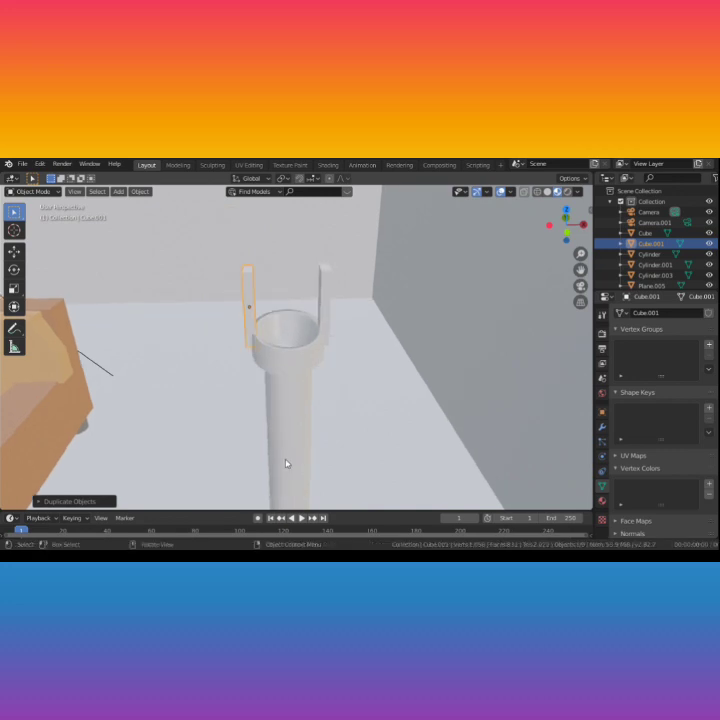
Step: Apply Shade Smooth to both support rods together
left_click(323, 314)
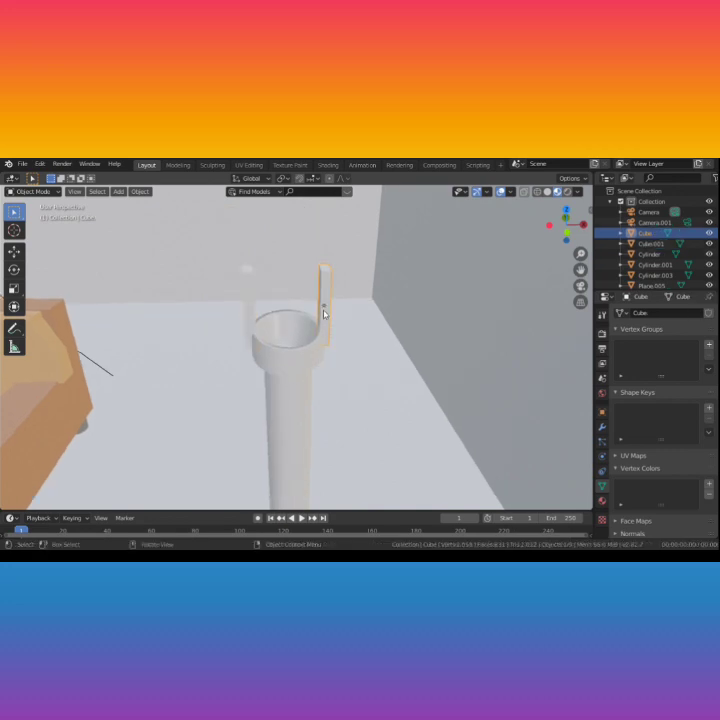
left_click(249, 306, "shift")
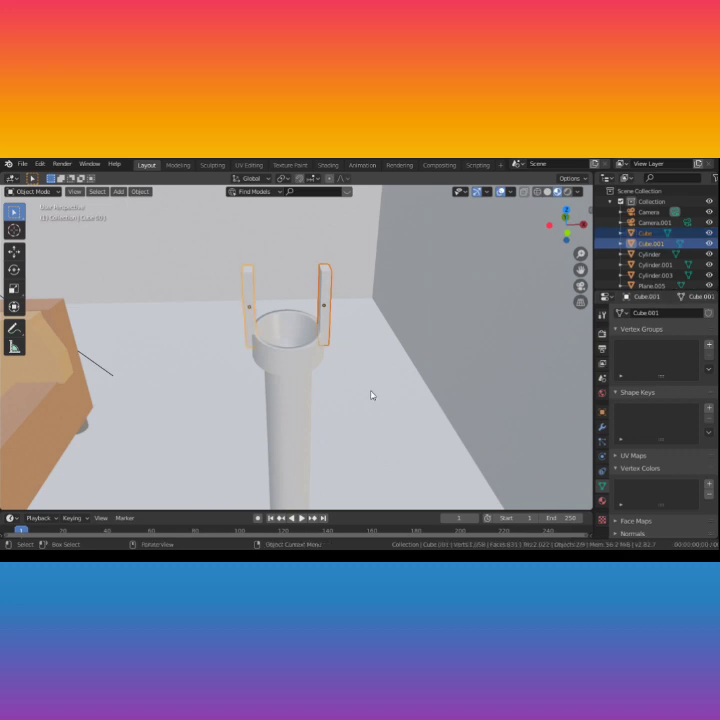
right_click(335, 388)
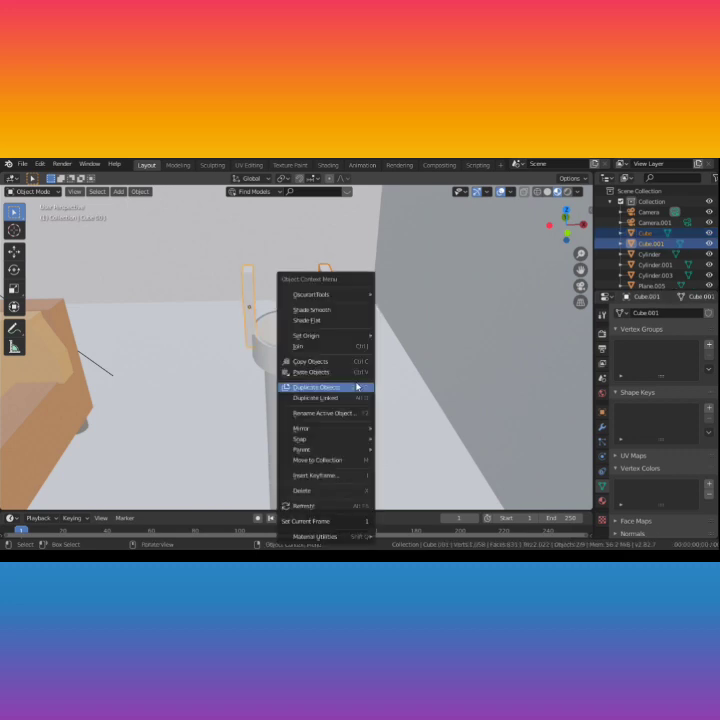
left_click(341, 314)
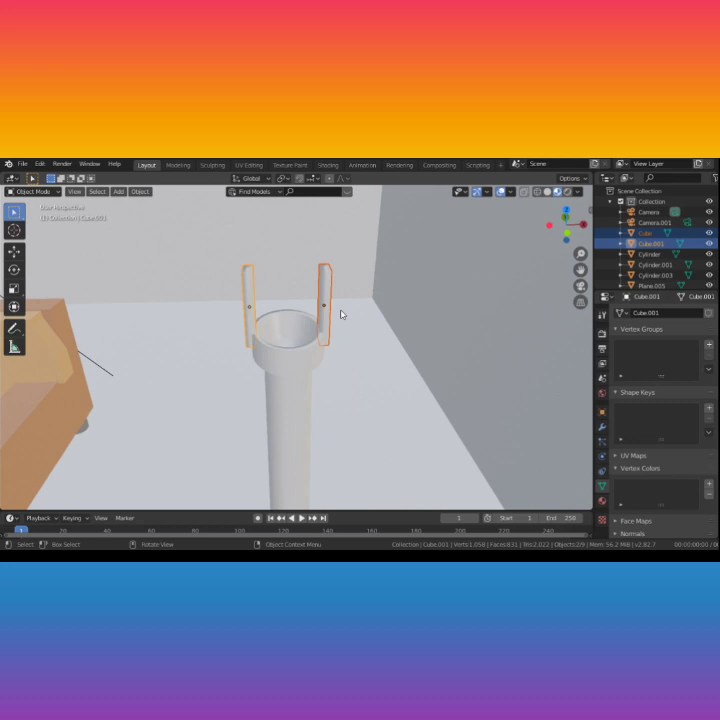
Step: Place the 3D cursor on the floor between the lamp base and the side wall and add a UV sphere there
left_click(382, 366)
middle_click_drag(382, 366, 362, 375)
scroll(380, 380, "down", 6)
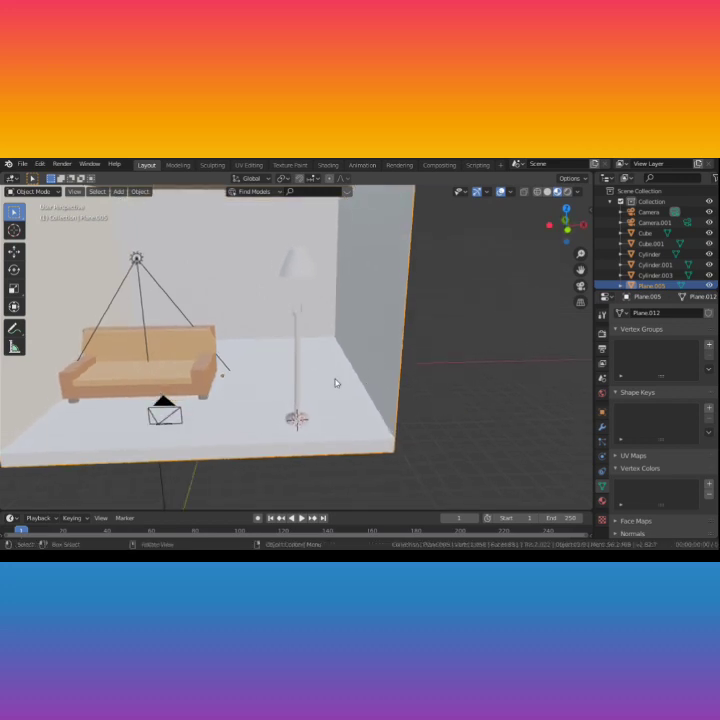
scroll(336, 382, "up", 2)
scroll(336, 382, "up", 2)
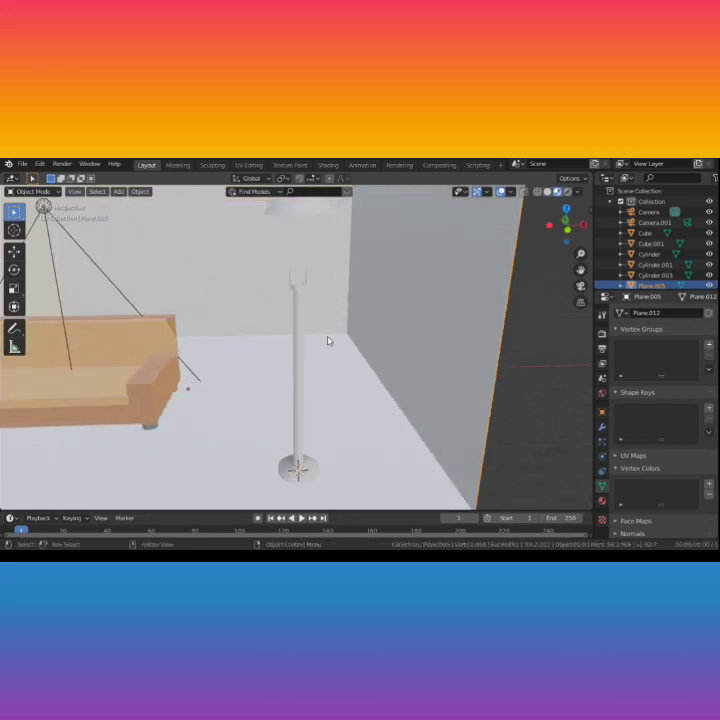
right_click(370, 462, "shift")
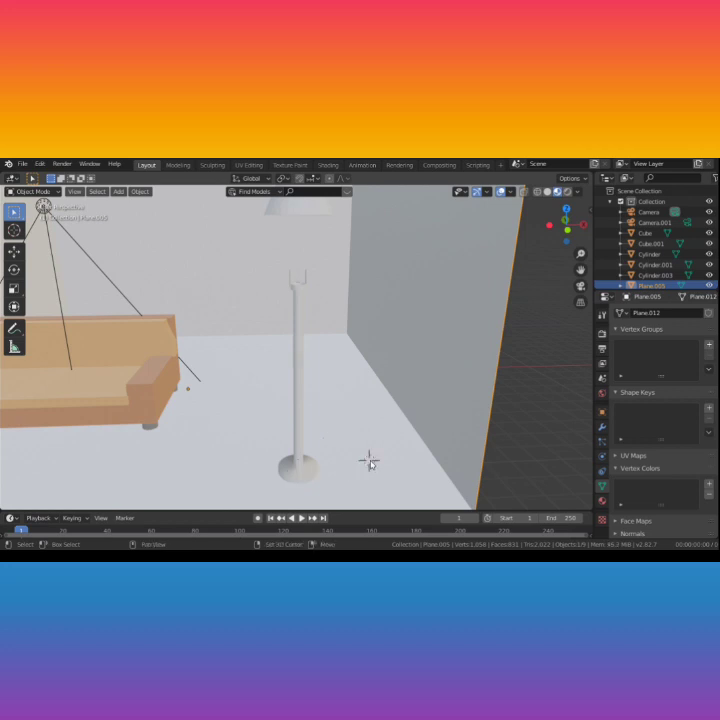
key("shift+a")
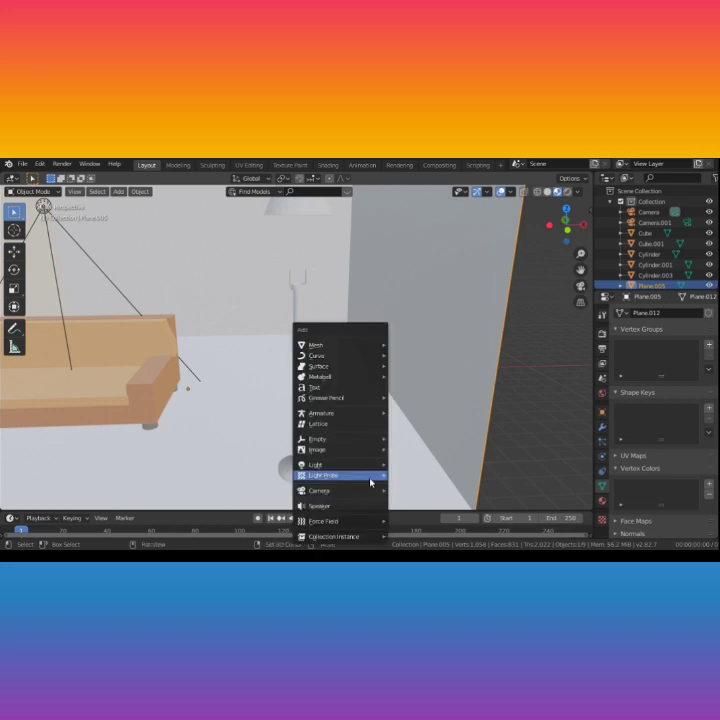
mouse_move(366, 348)
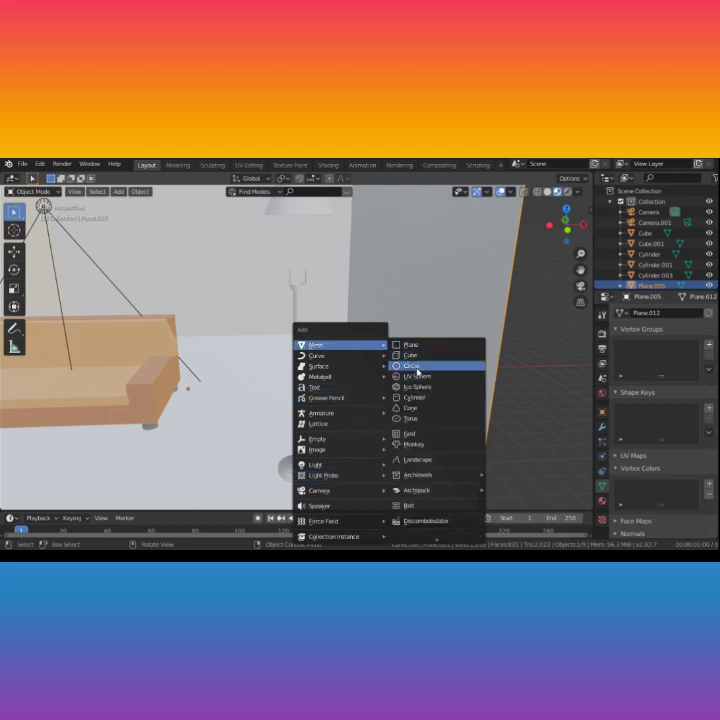
left_click(421, 386)
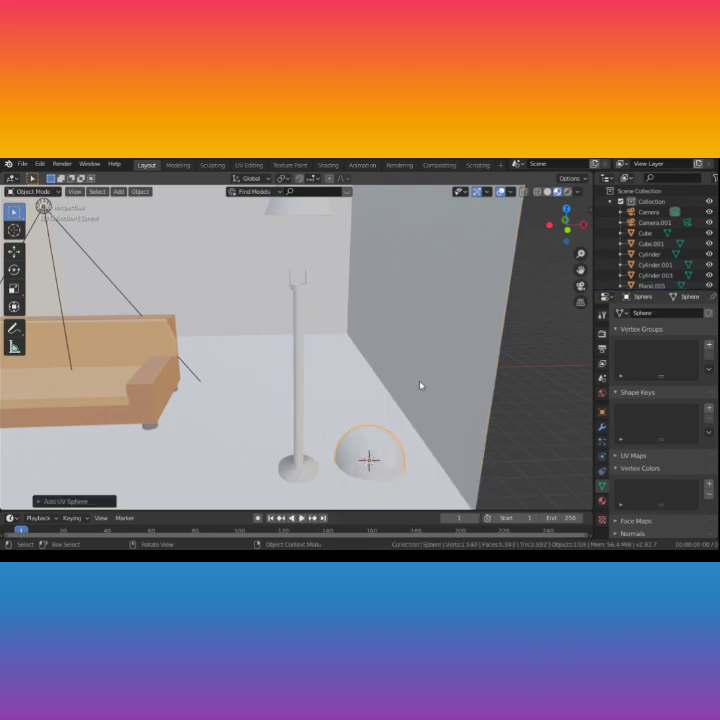
Step: Scale the sphere down to a small bulb size and raise it along global Z to the upper part of the lamp pole's height
key("s")
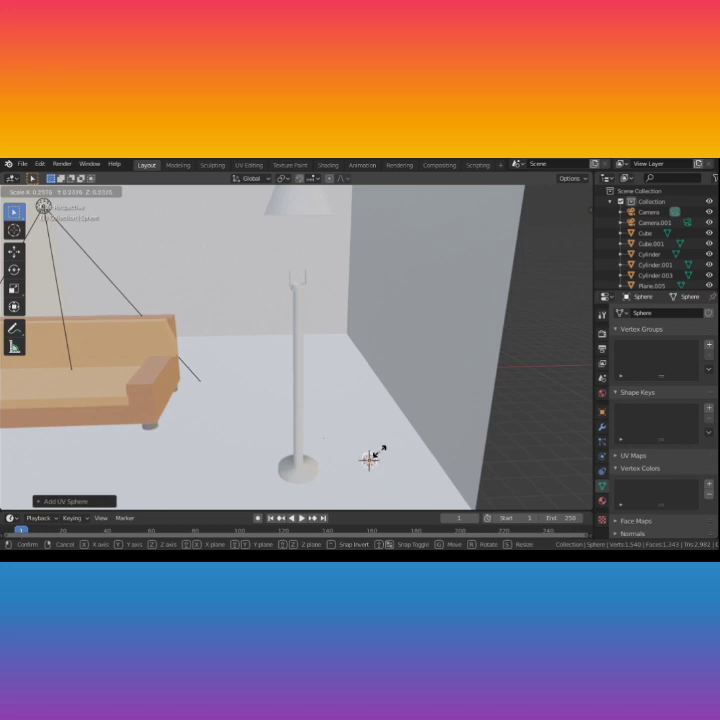
left_click(370, 458)
key("g")
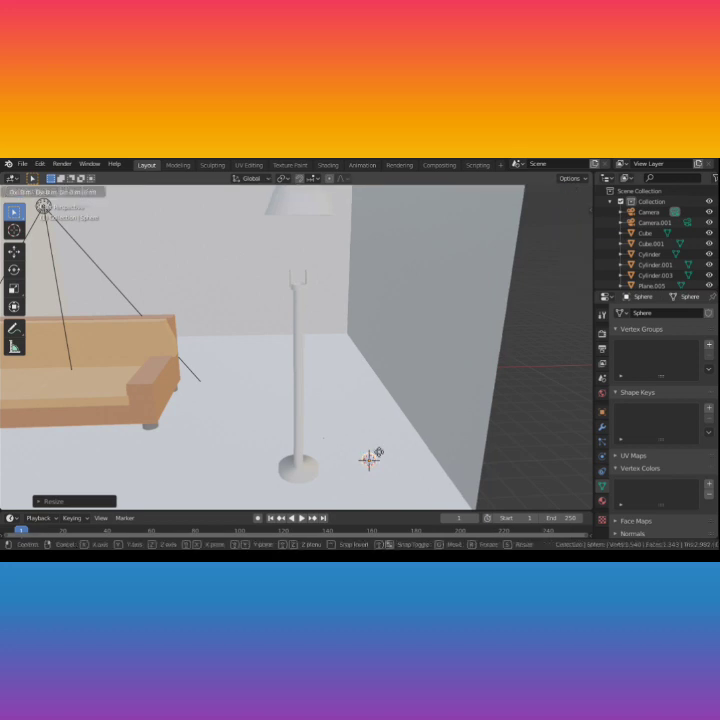
key("z")
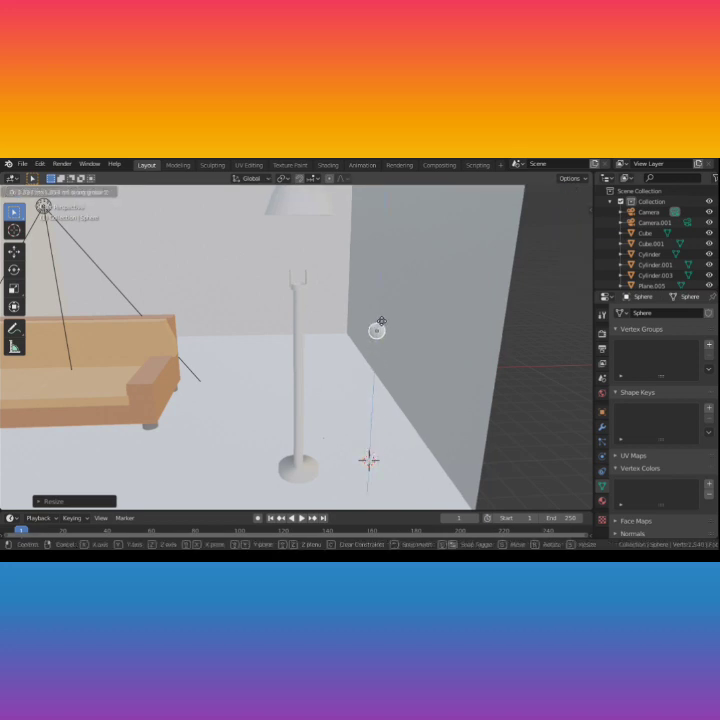
left_click(379, 322)
key("s")
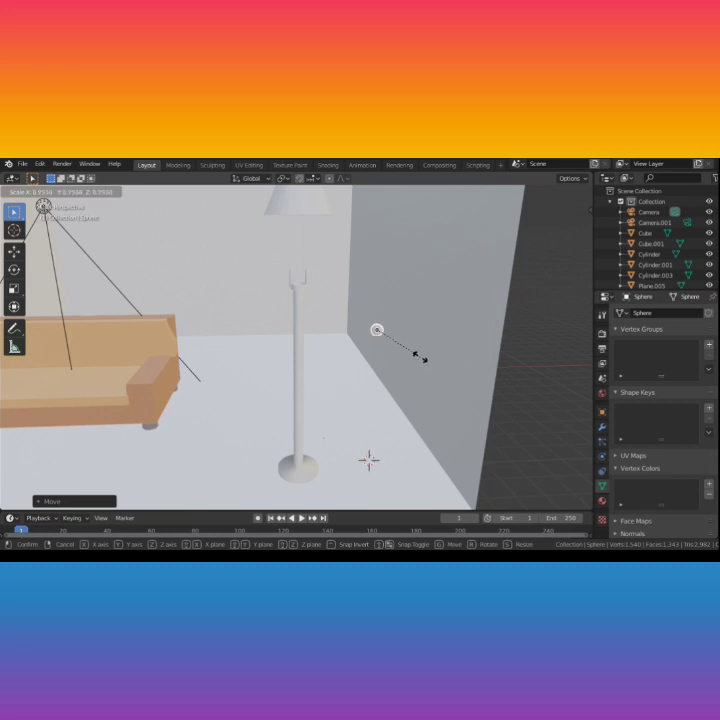
left_click(423, 358)
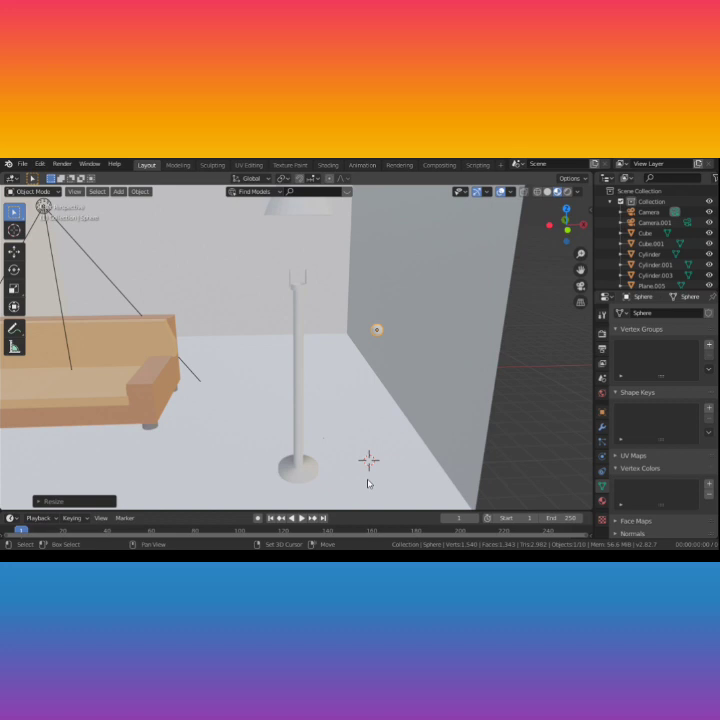
Step: Add a cylinder at the 3D cursor and scale it down uniformly to about the sphere's width
key("shift+a")
mouse_move(352, 344)
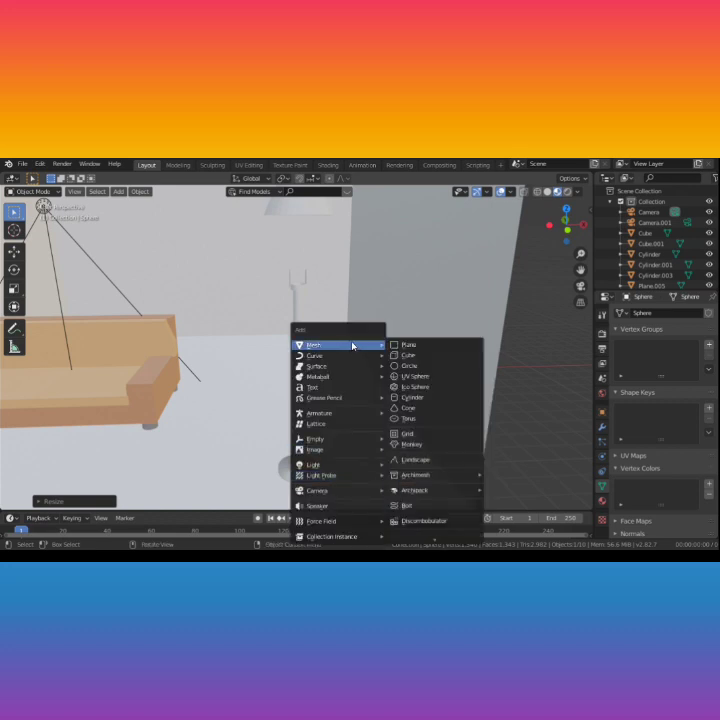
left_click(419, 398)
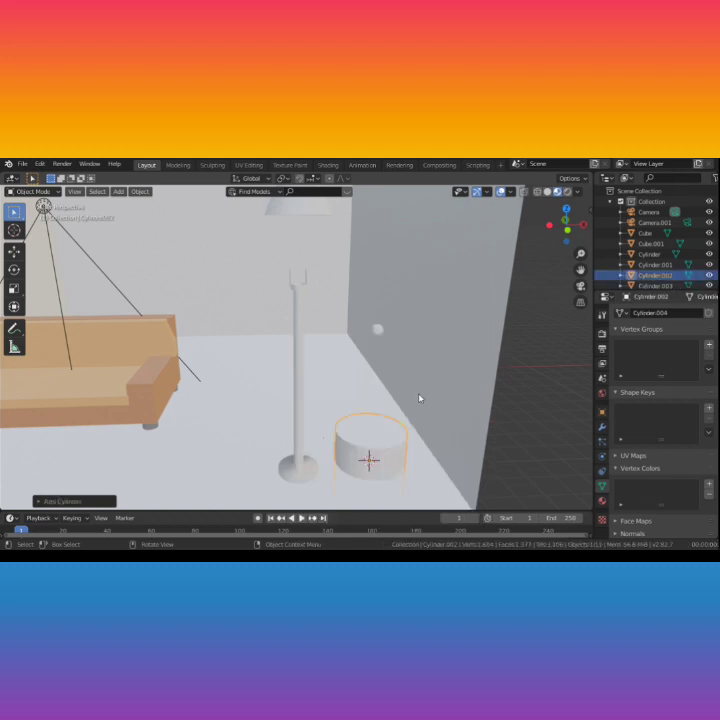
key("s")
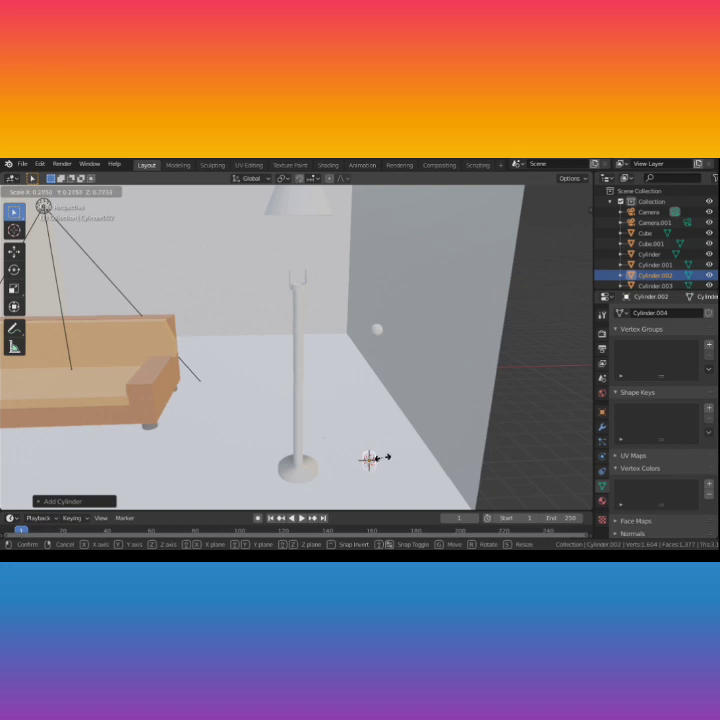
left_click(371, 459)
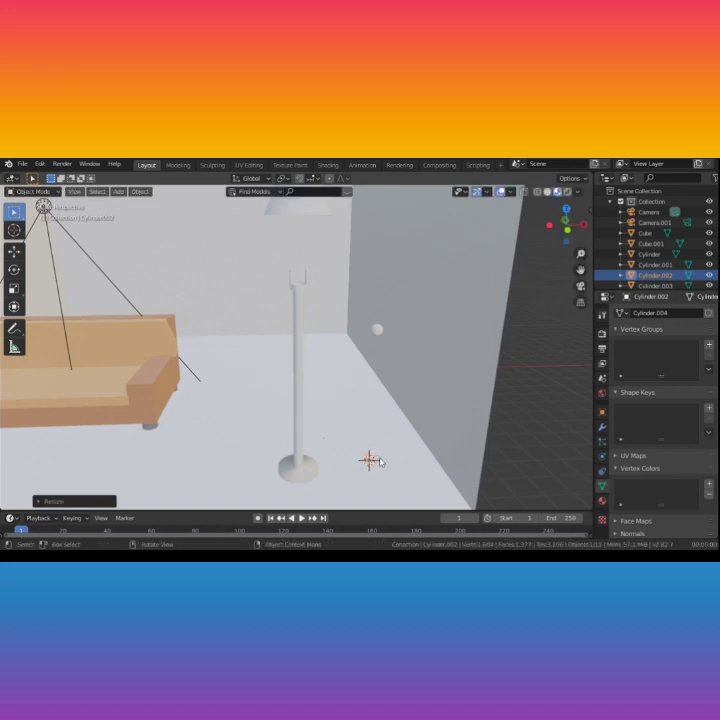
Step: Raise the small cylinder along global Z to just beneath the sphere and scale it down slightly narrower than the sphere
key("g")
key("z")
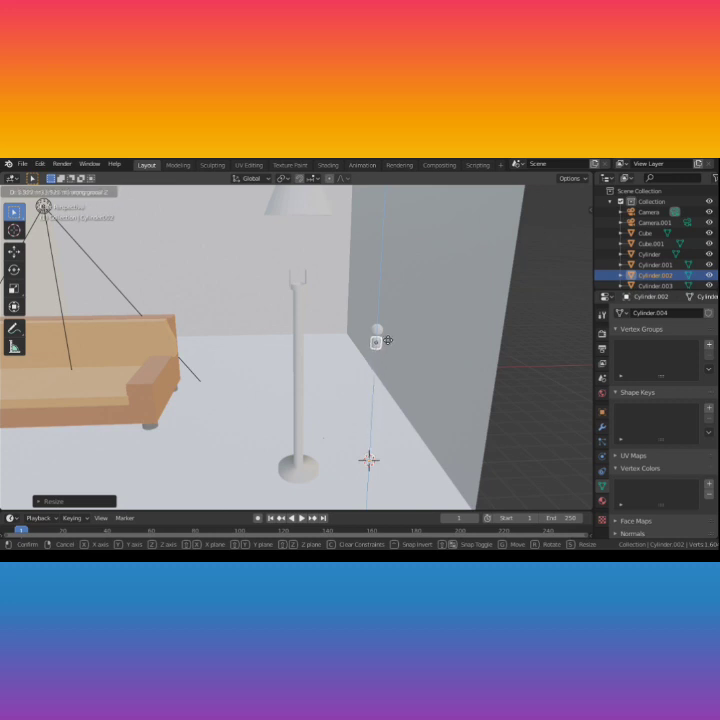
left_click(387, 342)
key("s")
key("shift+z")
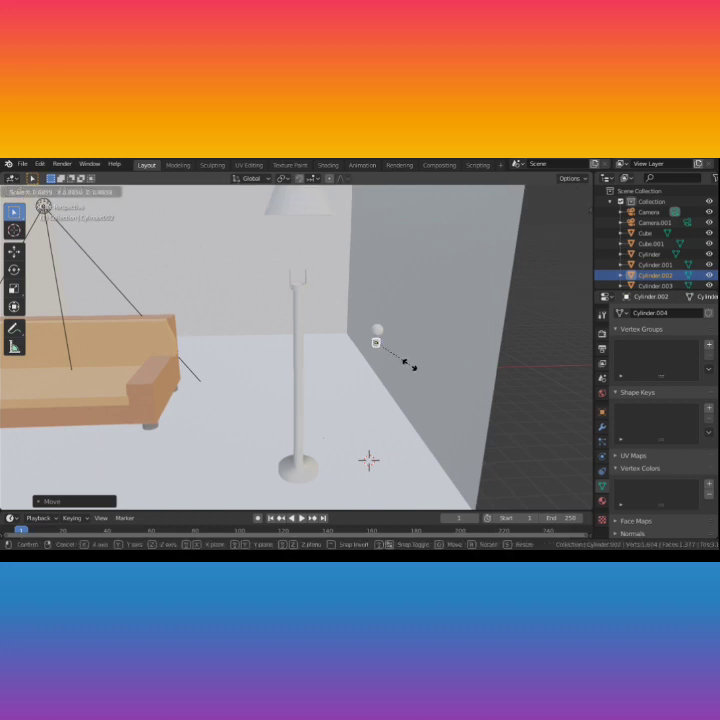
left_click(387, 374)
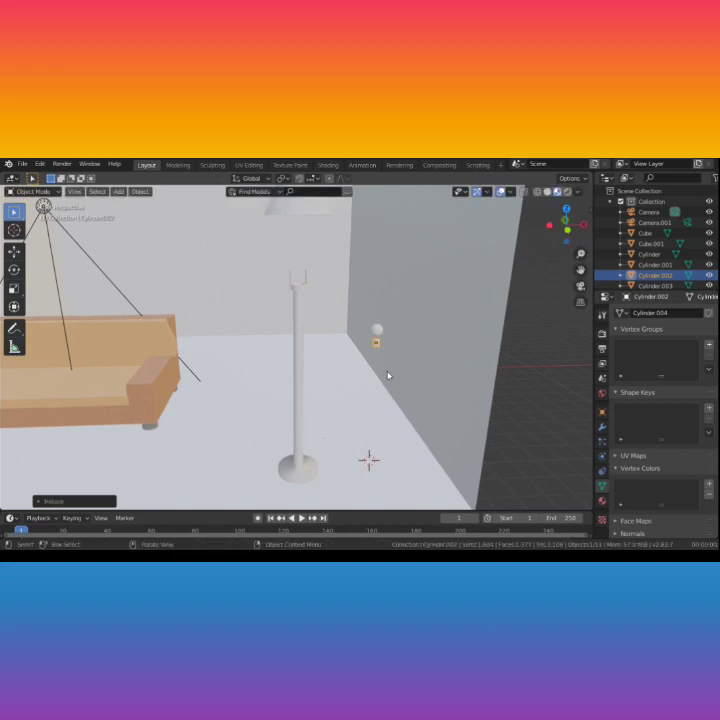
middle_click_drag(374, 375, 387, 391)
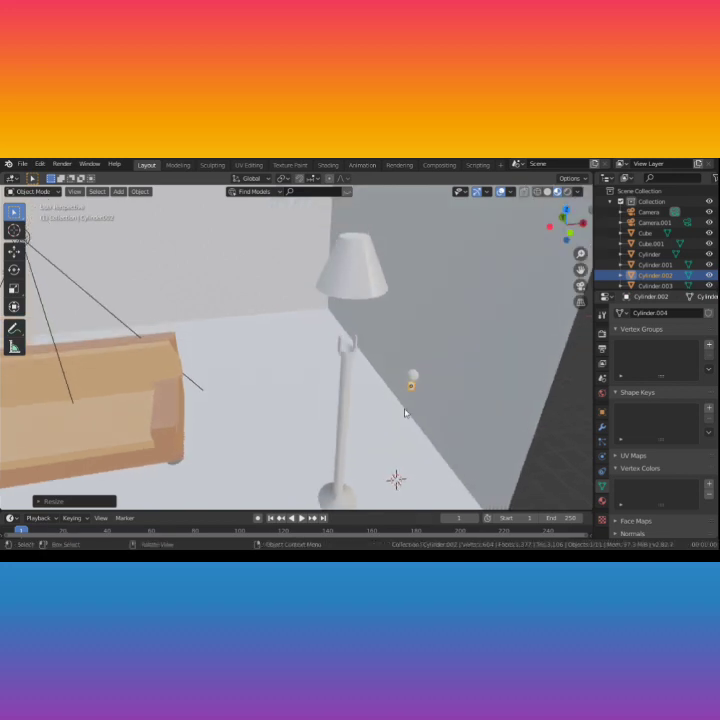
Step: In the lamp pole's mesh, select the collar's recessed inner face and the adjoining inner wall faces and move them slightly along global Y
scroll(407, 412, "up", 5)
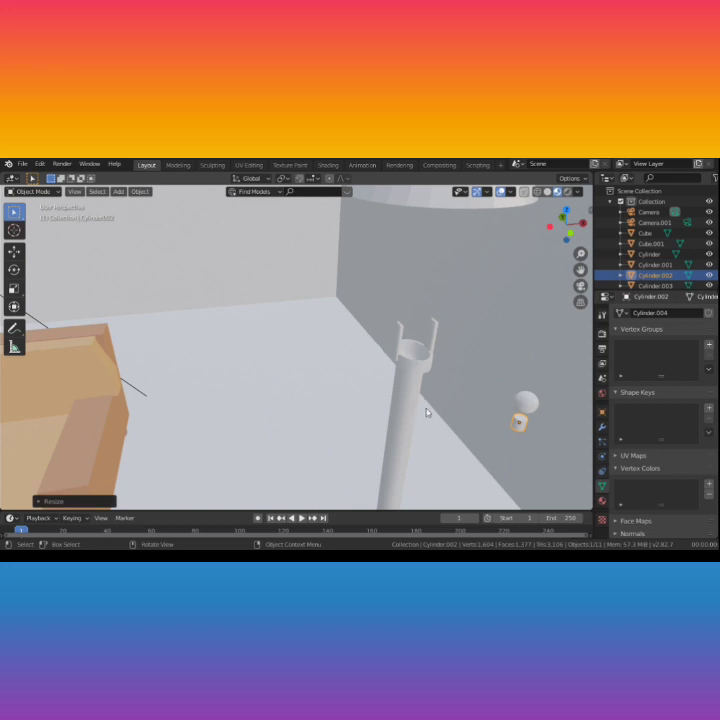
mouse_move(427, 412)
middle_mouse_down()
mouse_move(437, 421)
mouse_move(413, 415)
middle_mouse_up()
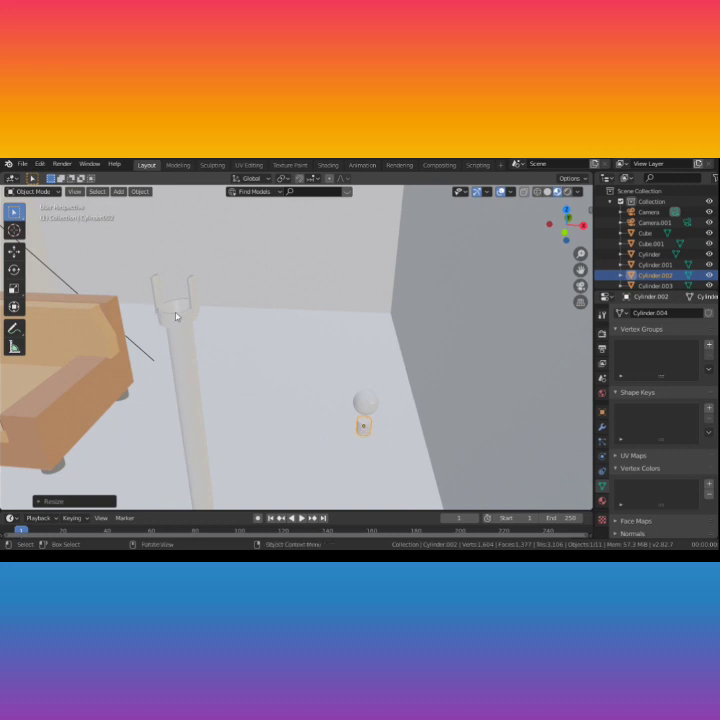
middle_click_drag(271, 422, 290, 436)
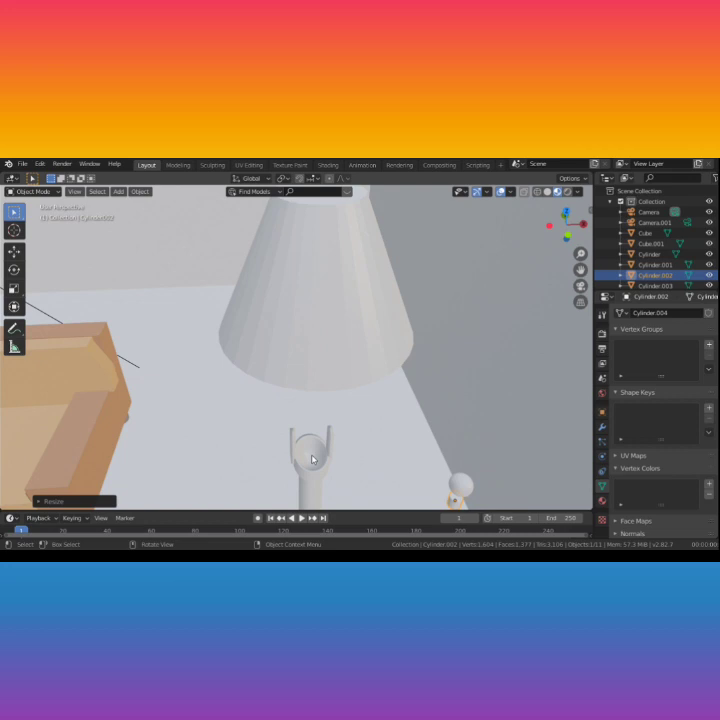
left_click(312, 459)
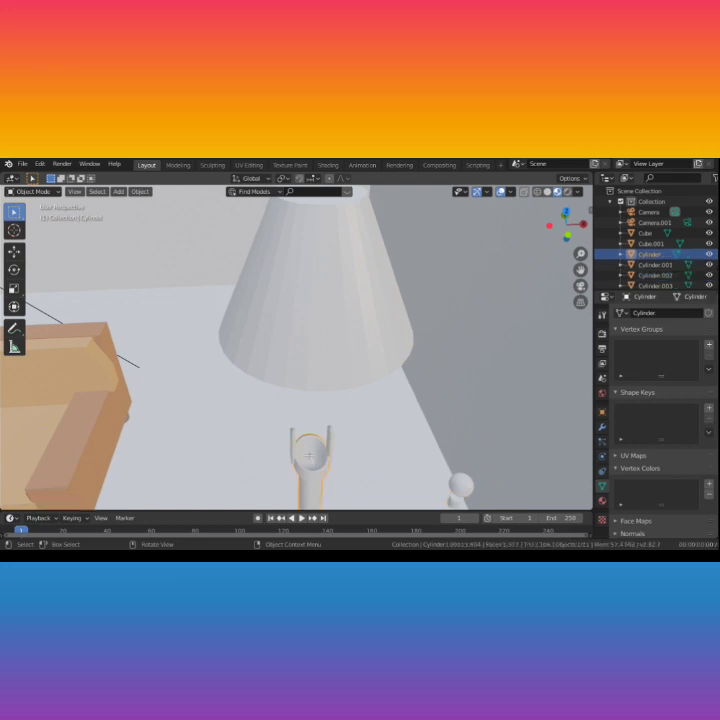
key("Tab")
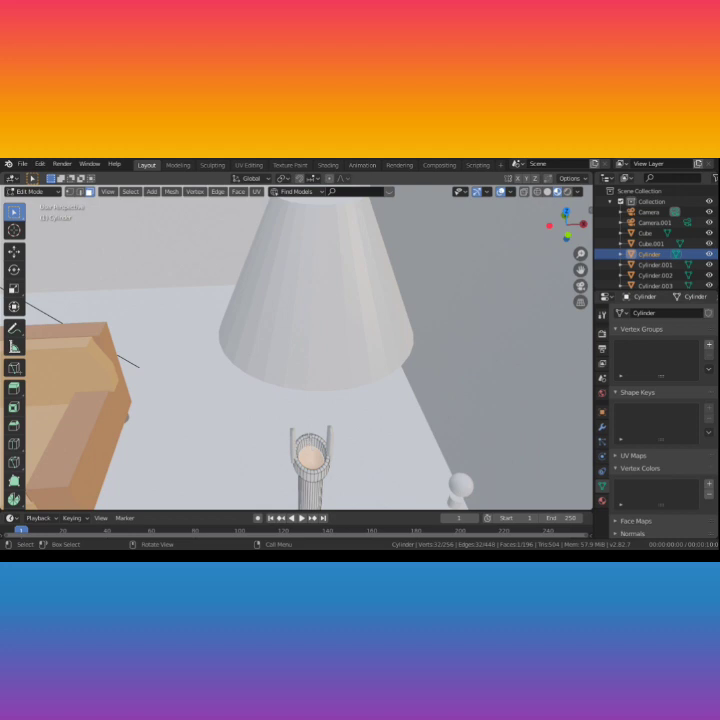
key("shift")
left_click_drag(305, 434, 317, 441, "shift")
left_click(299, 440, "shift")
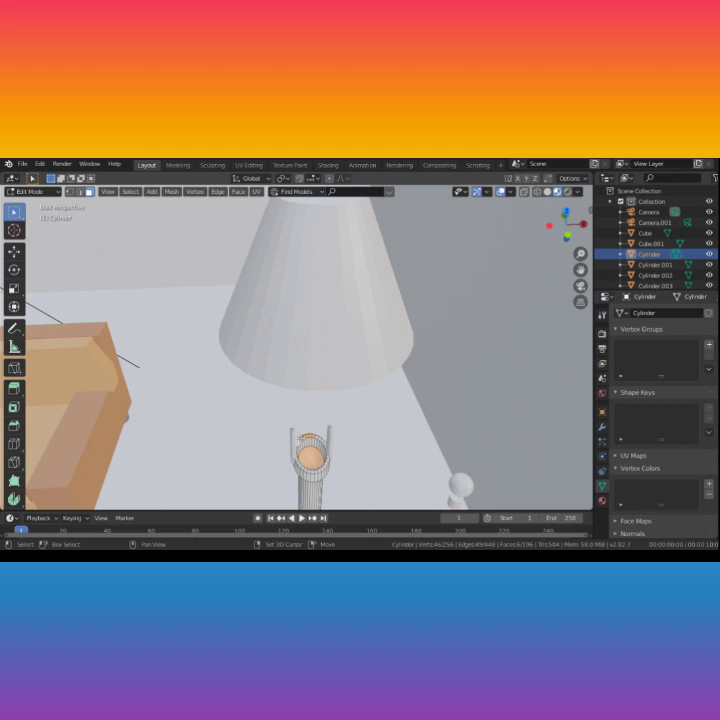
left_click(299, 440, "shift")
left_click(299, 439, "shift")
left_click(320, 438, "shift")
left_click(316, 437, "shift")
left_click(317, 438, "shift")
left_click(319, 440, "shift")
left_click(321, 442, "shift")
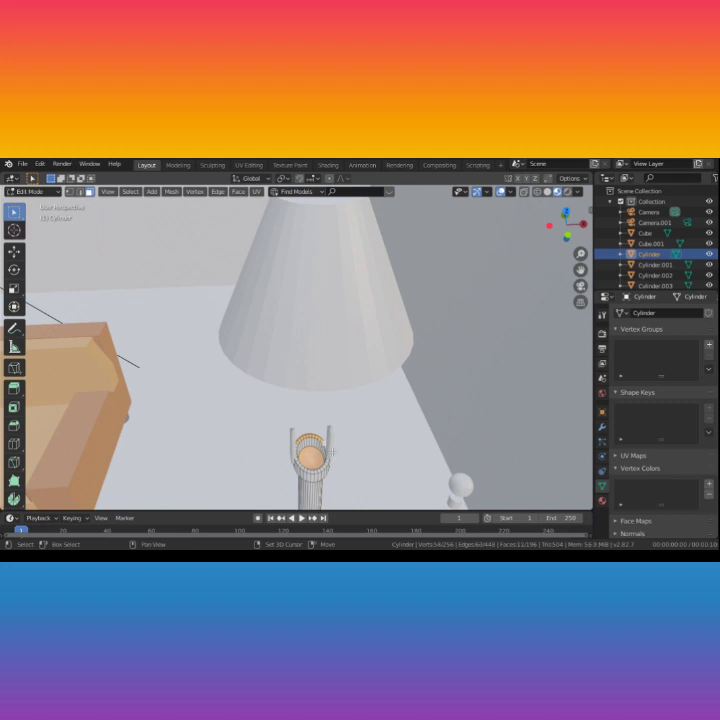
key("g")
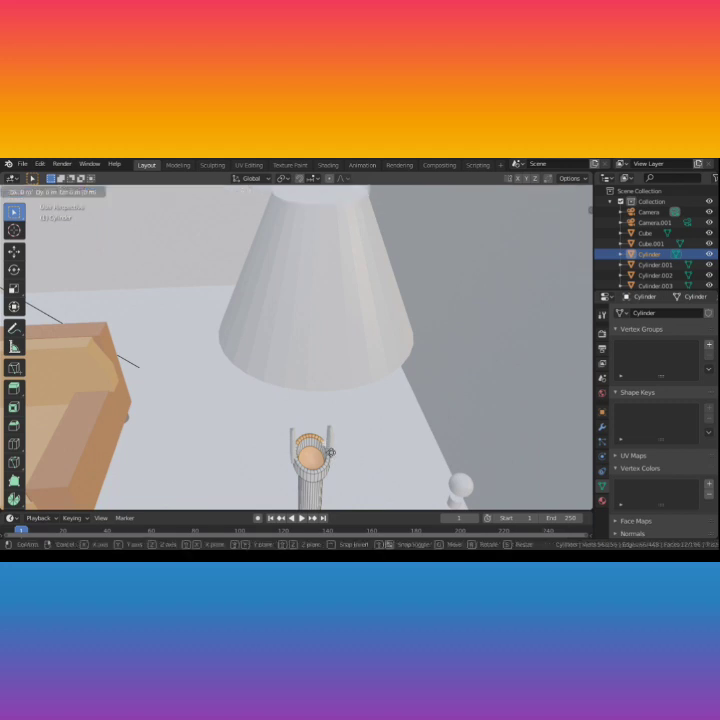
key("y")
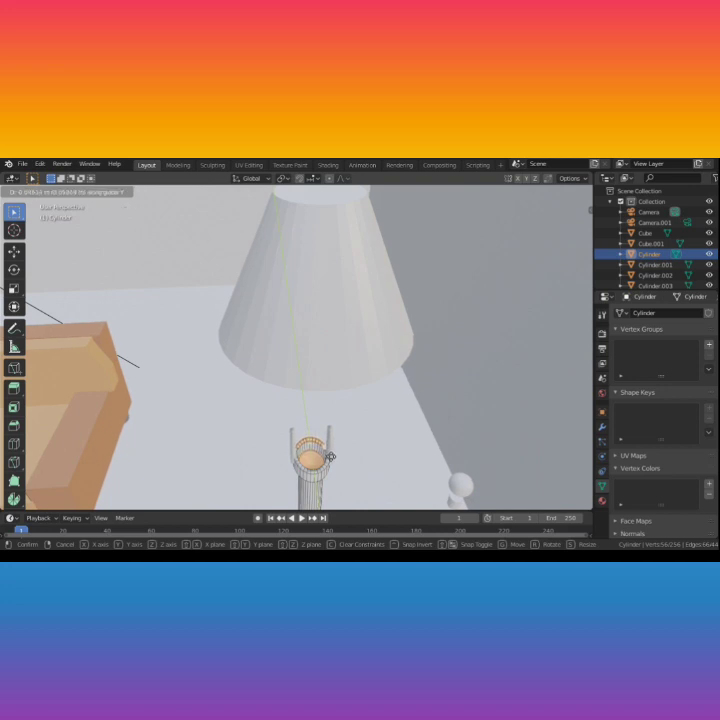
left_click(330, 457)
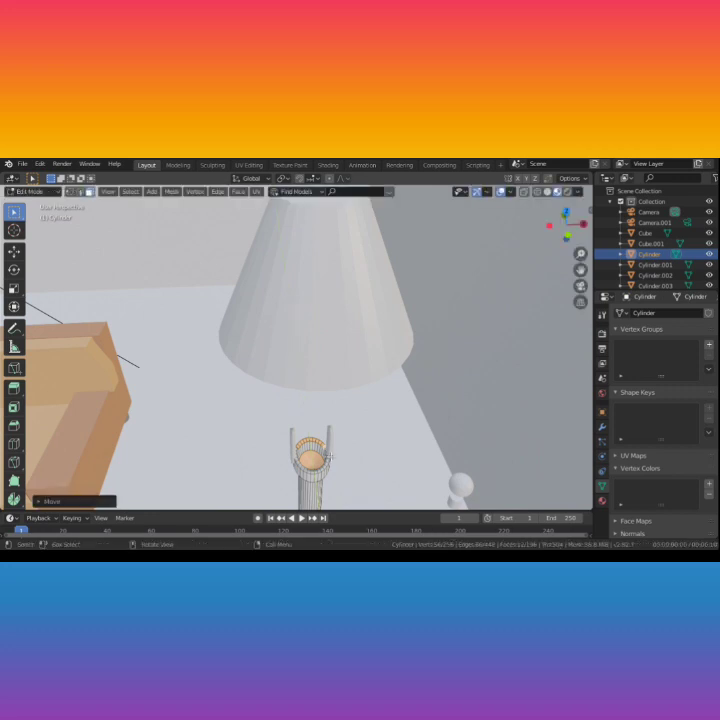
left_click(352, 460)
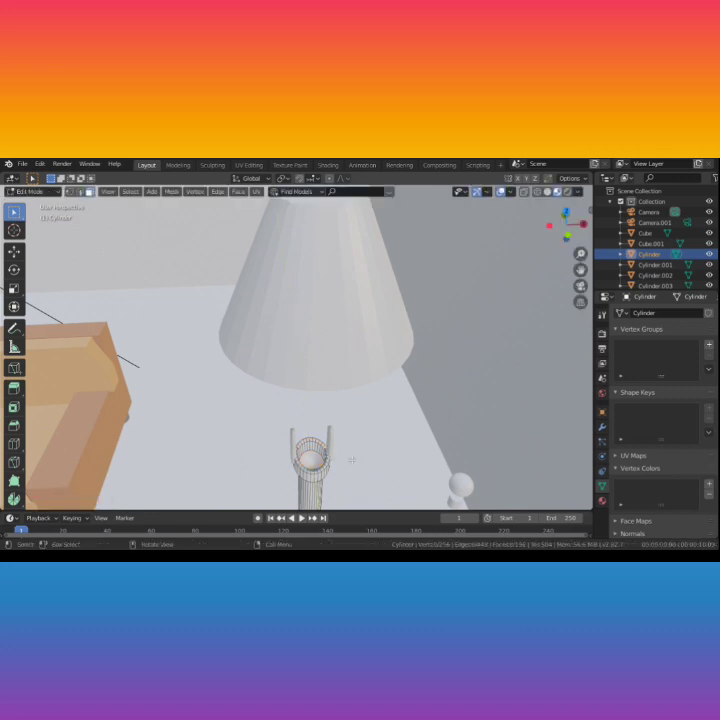
scroll(369, 473, "down", 5)
middle_click_drag(362, 501, 326, 497)
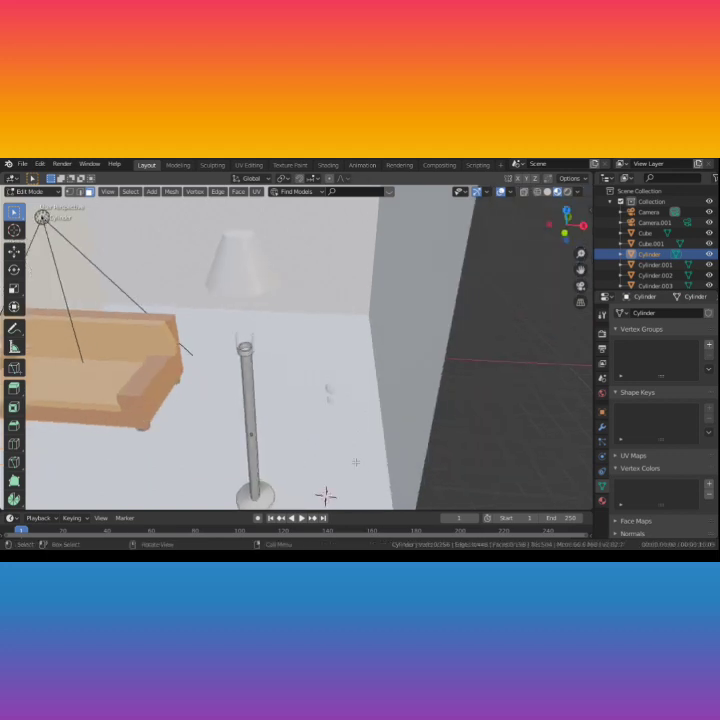
key("Tab")
Step: Stretch the bulb sphere to about 1.2 times its size along global Z and along global X
middle_click_drag(356, 466, 364, 456)
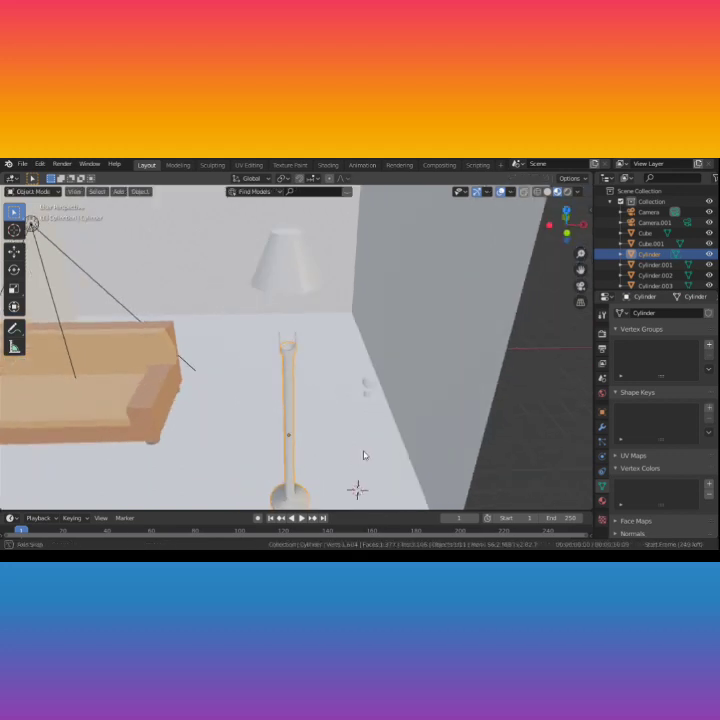
scroll(376, 445, "up", 3)
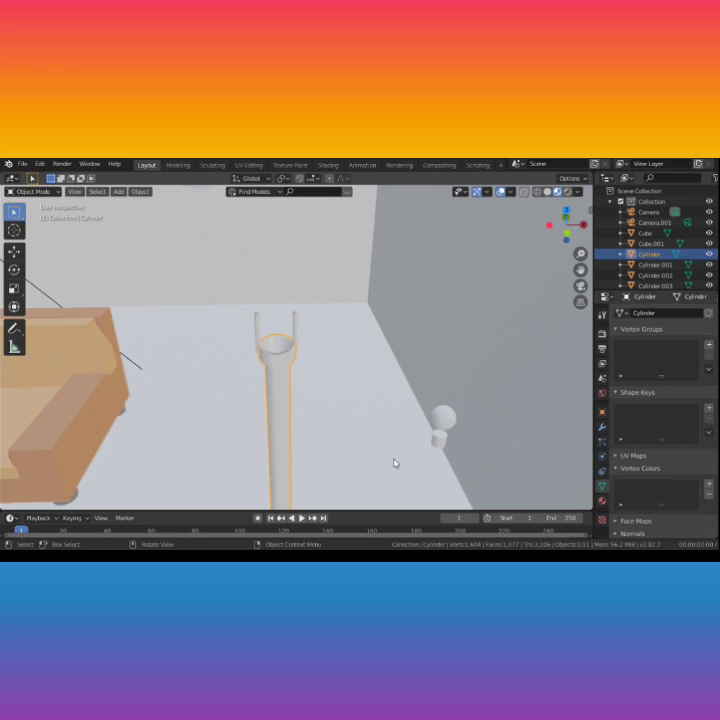
scroll(396, 461, "up", 3)
middle_click_drag(397, 461, 302, 416, "shift")
scroll(307, 382, "up", 2)
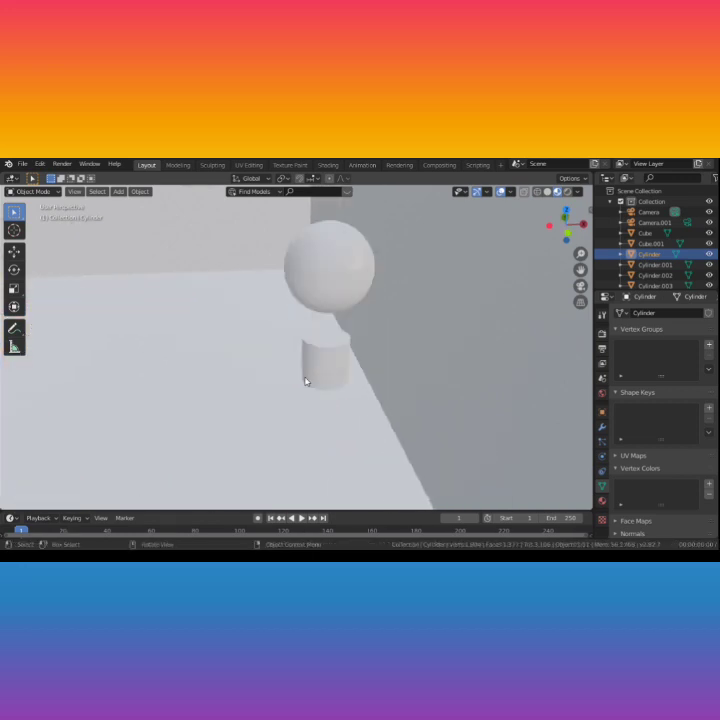
scroll(305, 381, "up", 4)
scroll(305, 381, "down", 4)
left_click(338, 269)
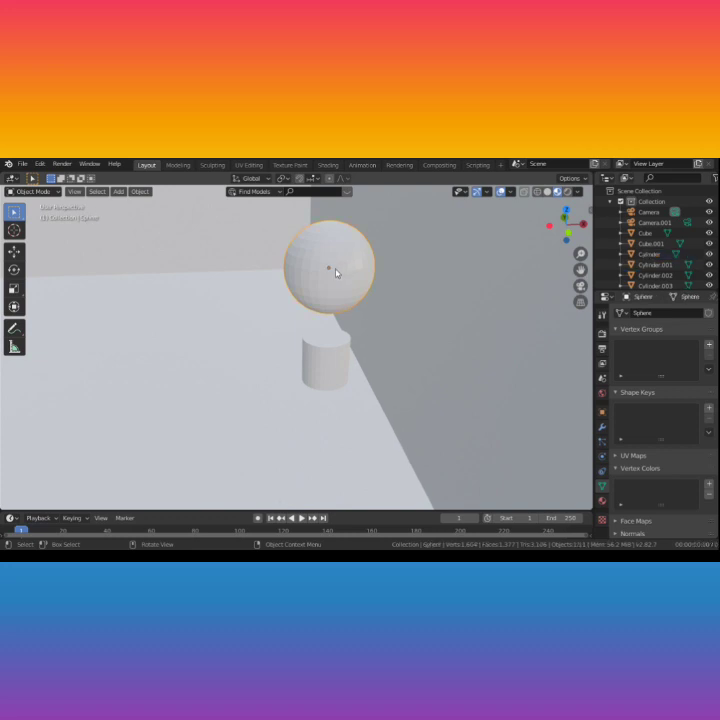
key("s")
key("z")
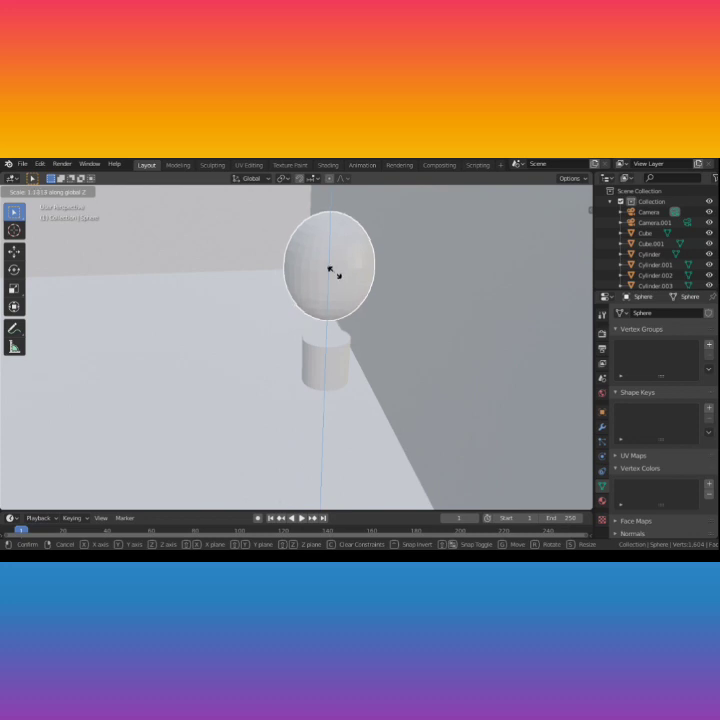
left_click(330, 268)
key("s")
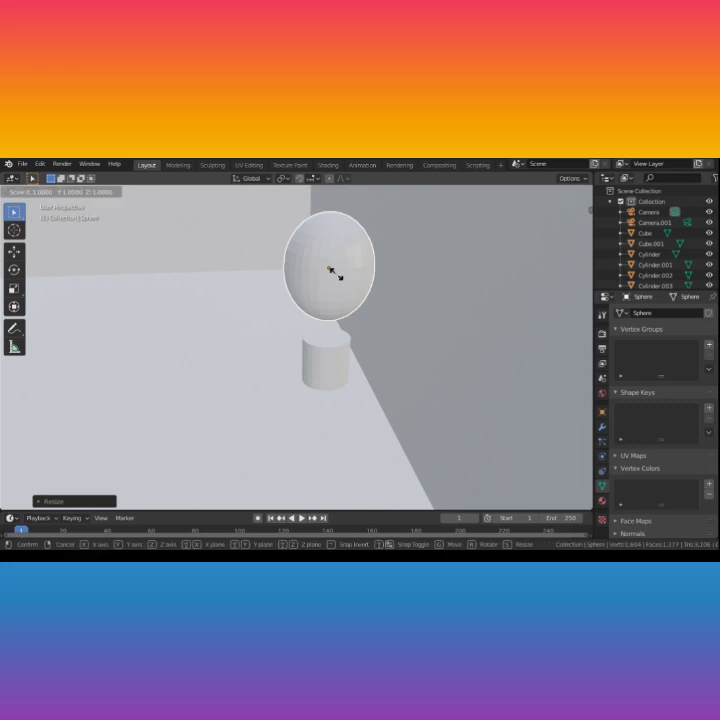
key("x")
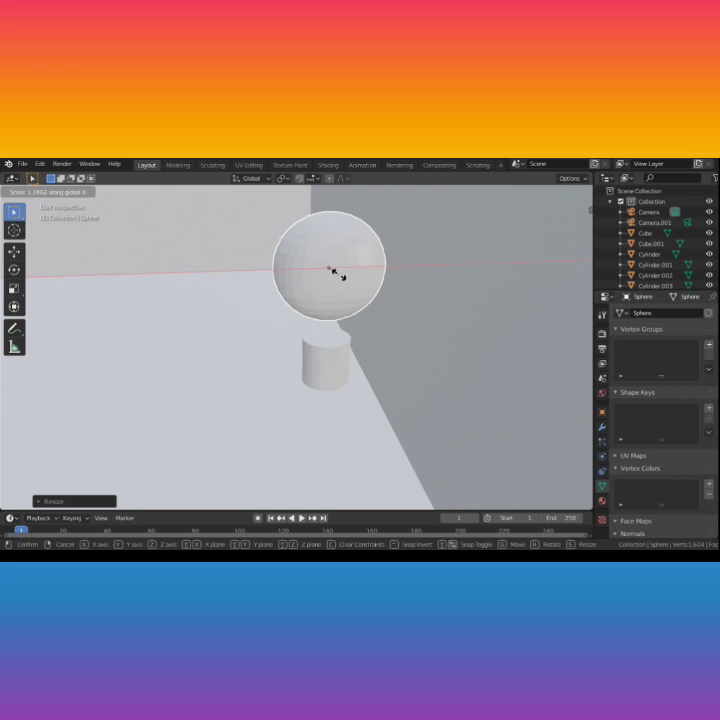
left_click(339, 274)
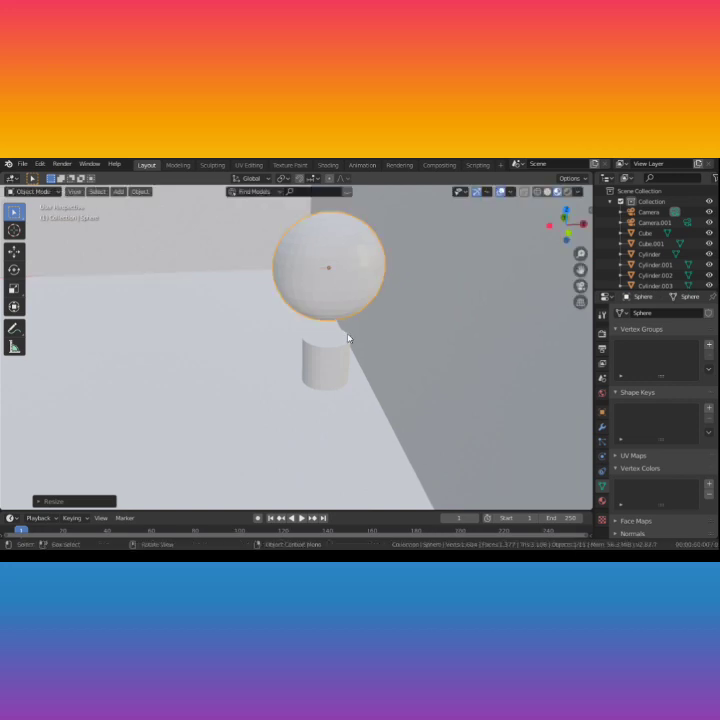
Step: Scale down the top face of the small cylinder beneath the sphere so that it tapers slightly upward
left_click(339, 357)
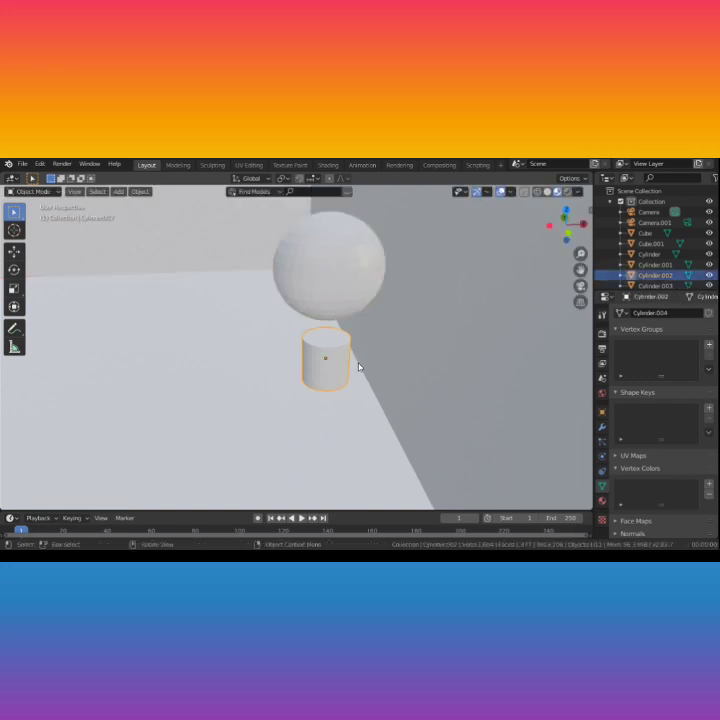
key("Tab")
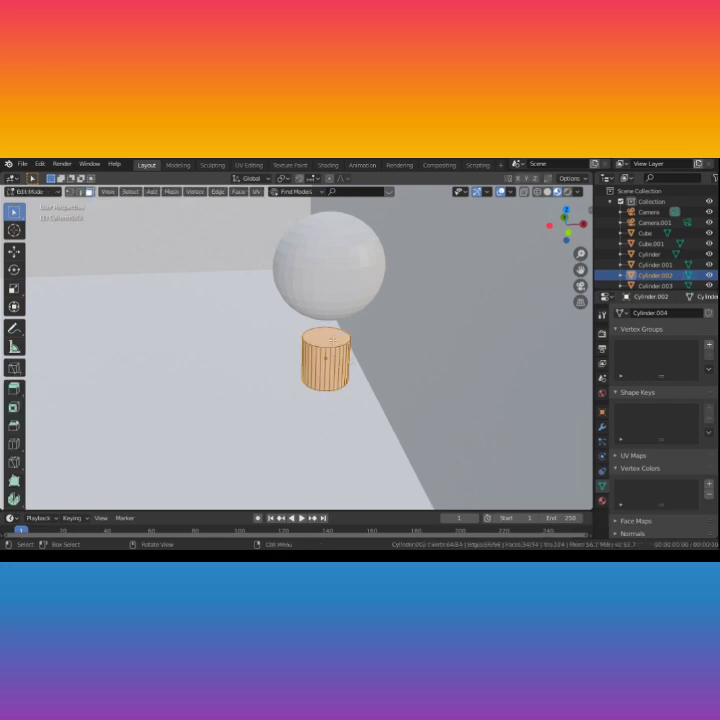
left_click(330, 338)
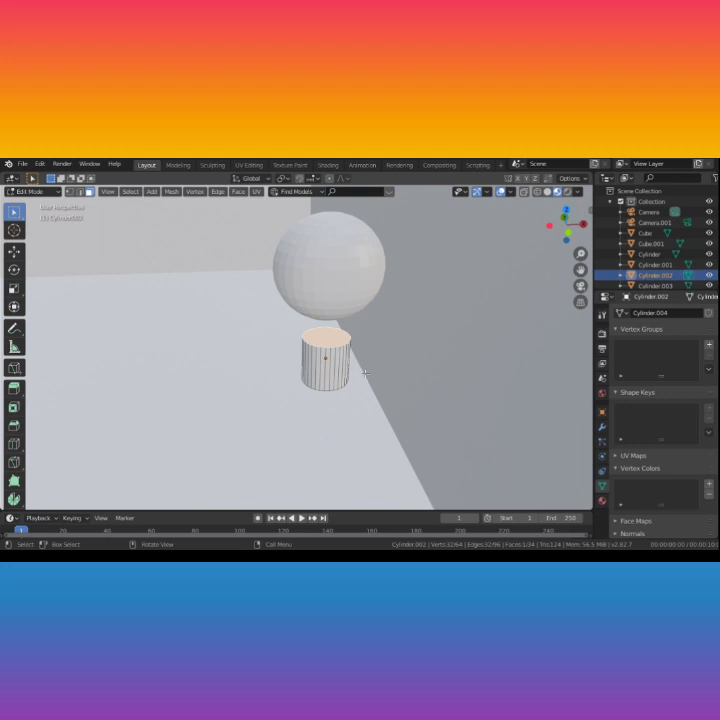
key("s")
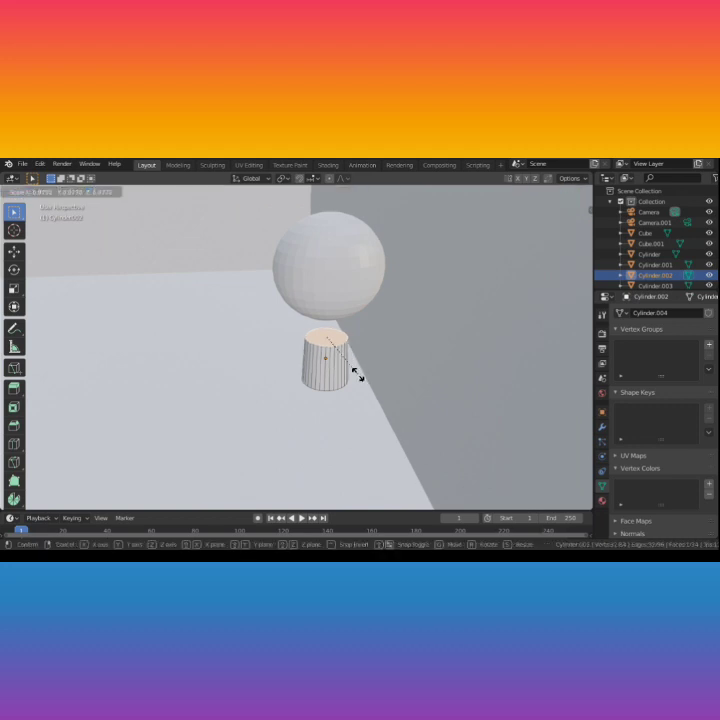
left_click(357, 374)
scroll(320, 360, "up", 5)
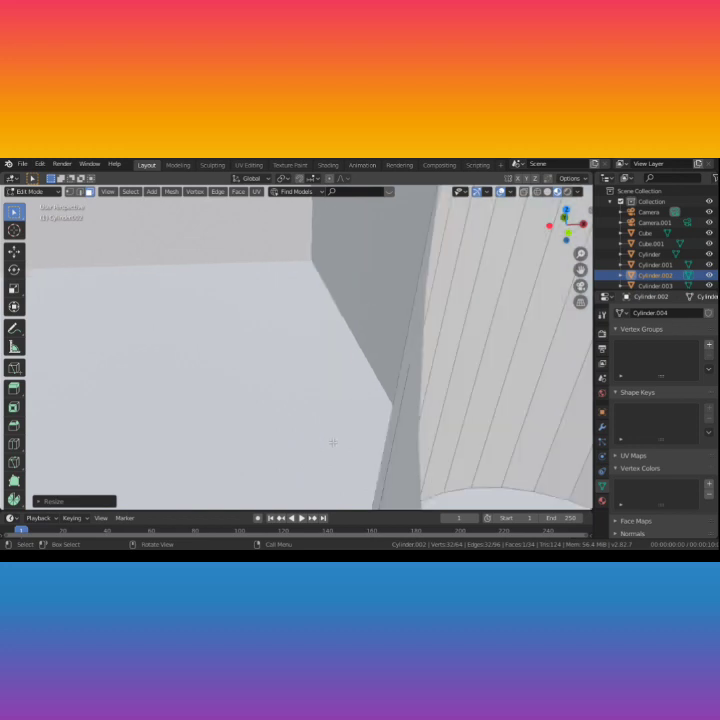
scroll(326, 442, "down", 5)
middle_click_drag(320, 437, 312, 427)
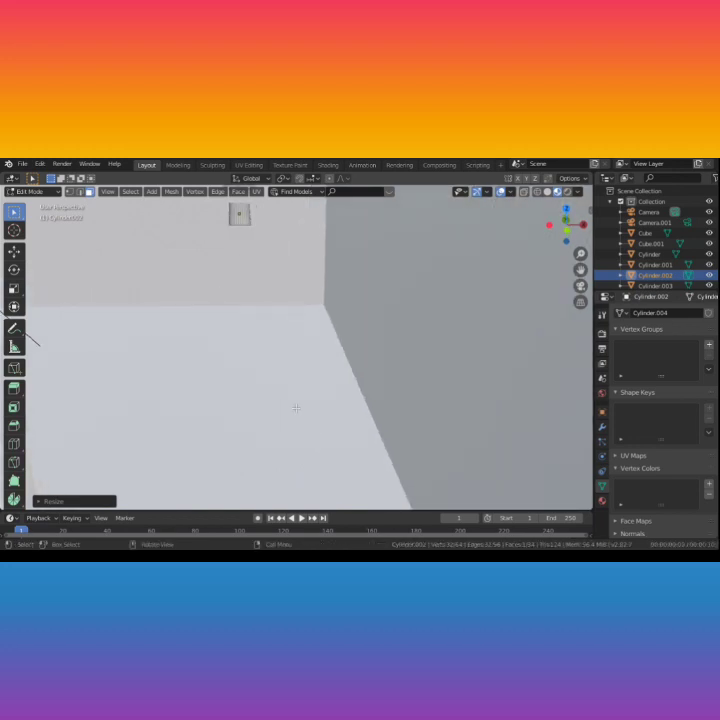
scroll(290, 408, "down", 4)
key("Tab")
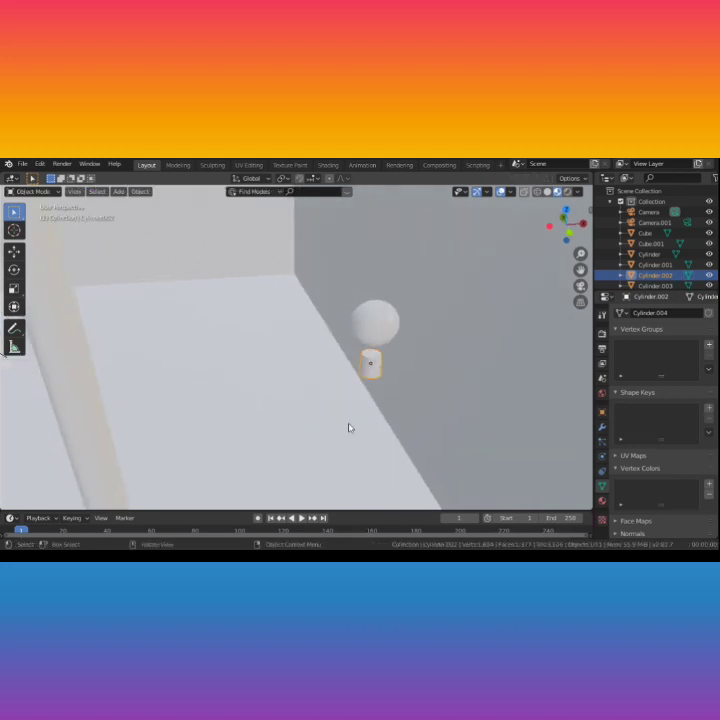
key("s")
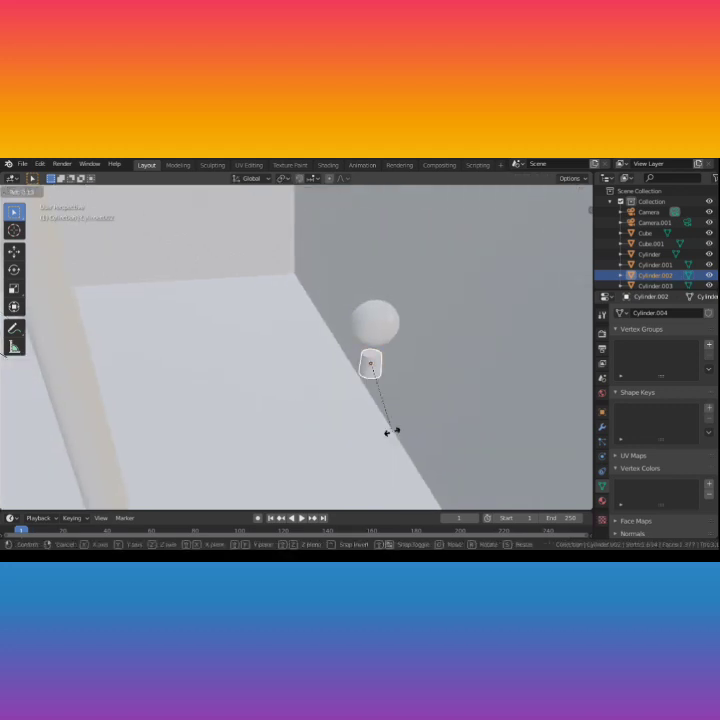
key("r")
key("y")
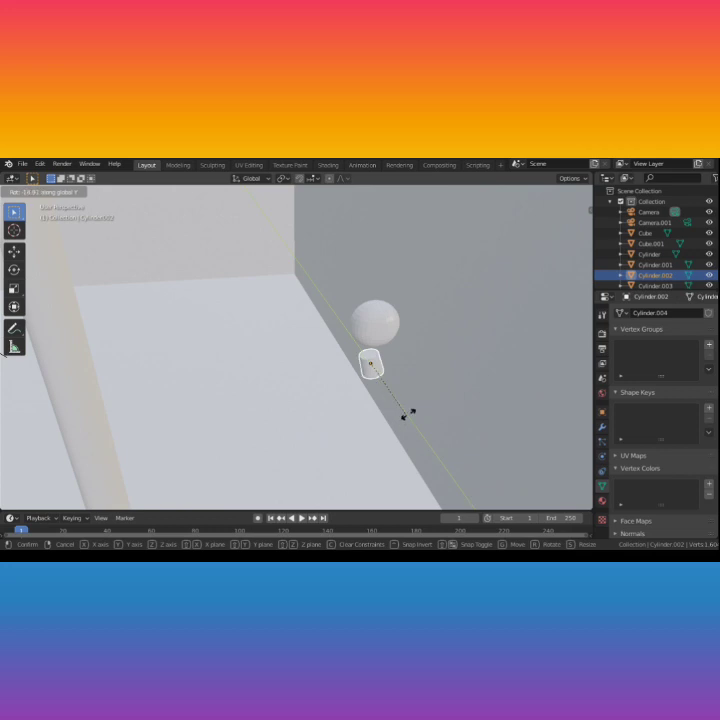
left_click(411, 413)
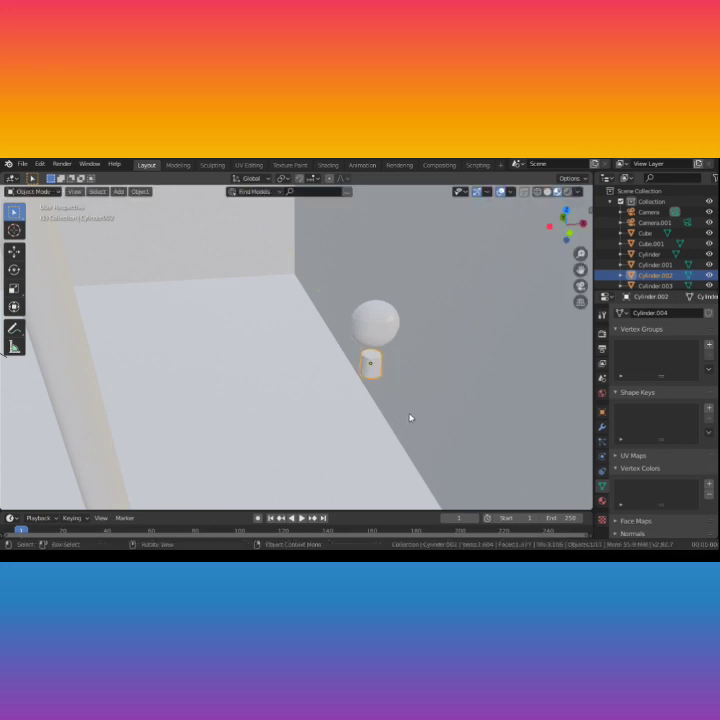
Step: Rotate the small tapered cylinder 90 degrees about global X and 180 degrees about global Z
type("rx")
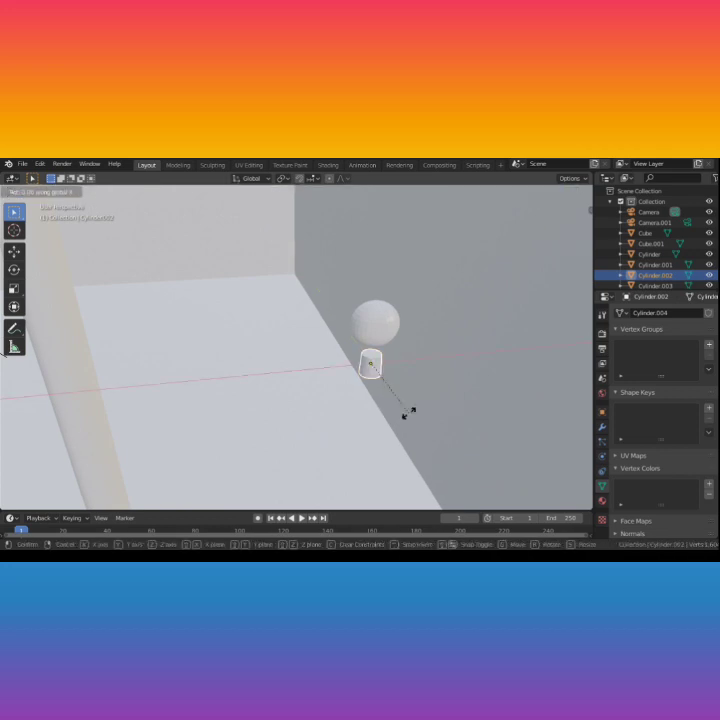
type("90")
left_click(410, 414)
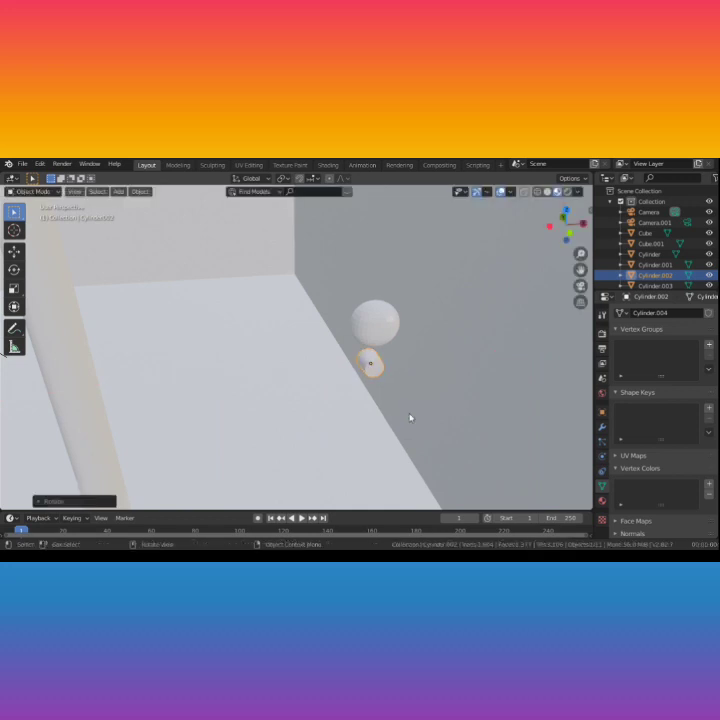
type("rz180")
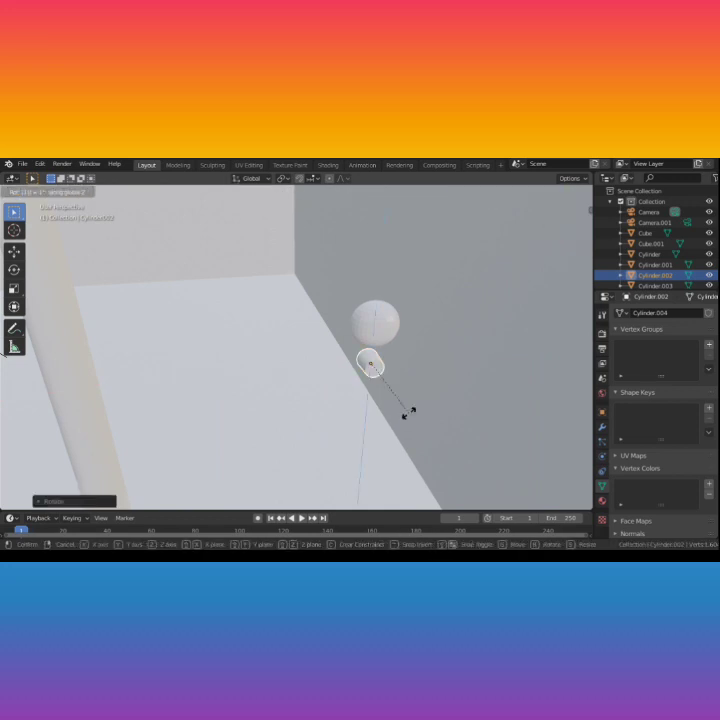
left_click(410, 417)
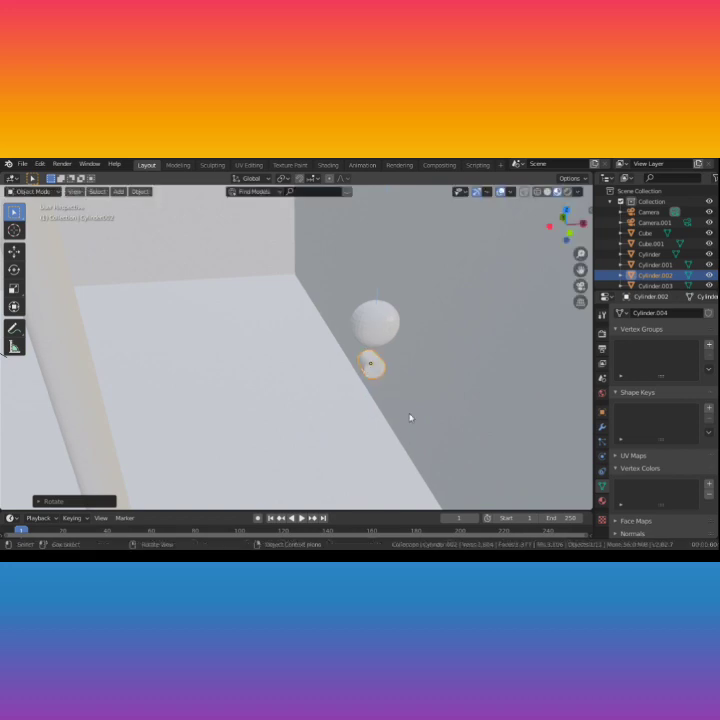
middle_click_drag(399, 397, 391, 399)
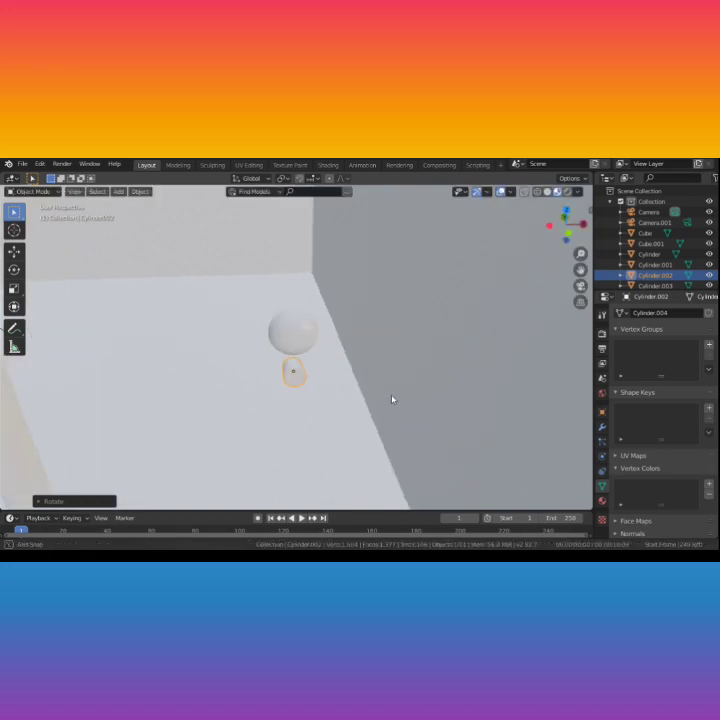
Step: In the small tapered cylinder's mesh, select the end face pointing away from the sphere side and inset it slightly
key("Tab")
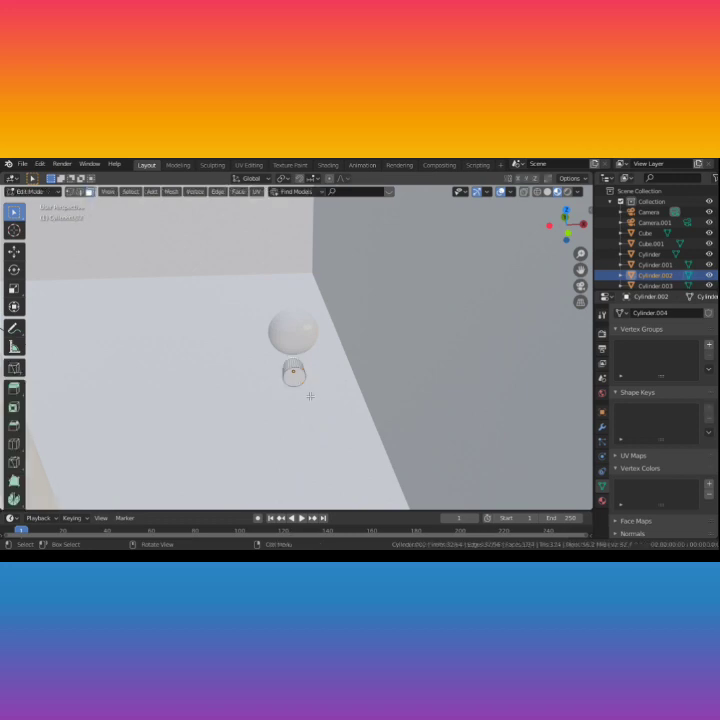
left_click(294, 377)
key("i")
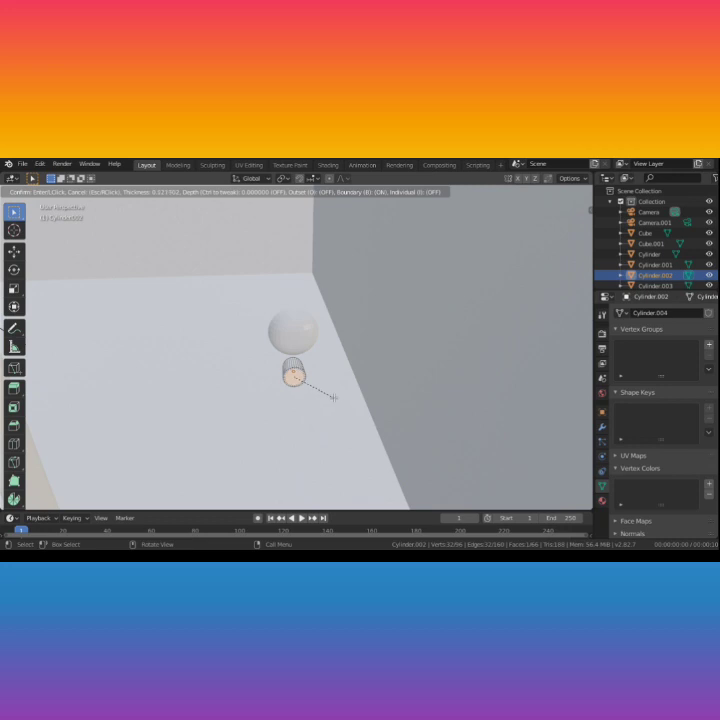
left_click(334, 398)
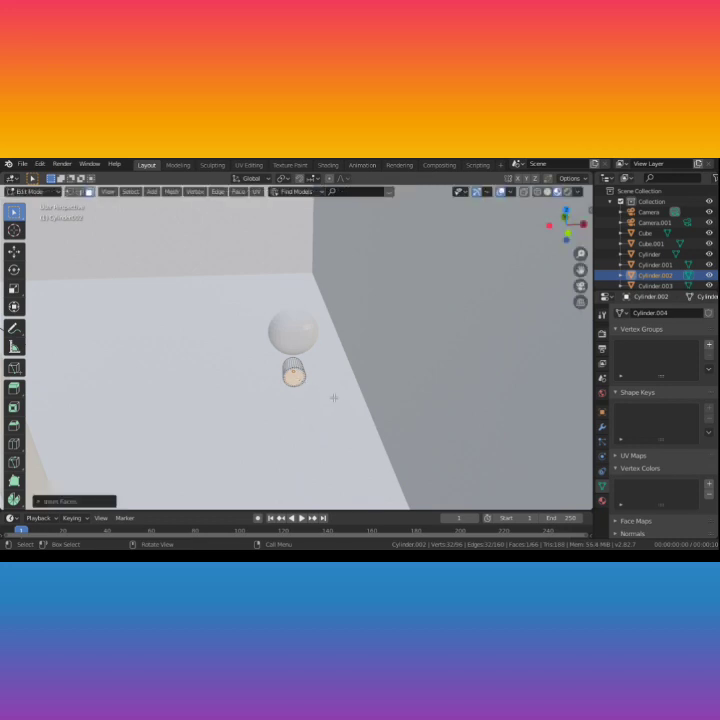
Step: Move the inset end face slightly along global Y and scale it down to about 0.73
middle_click_drag(299, 411, 314, 419)
key("g")
key("x")
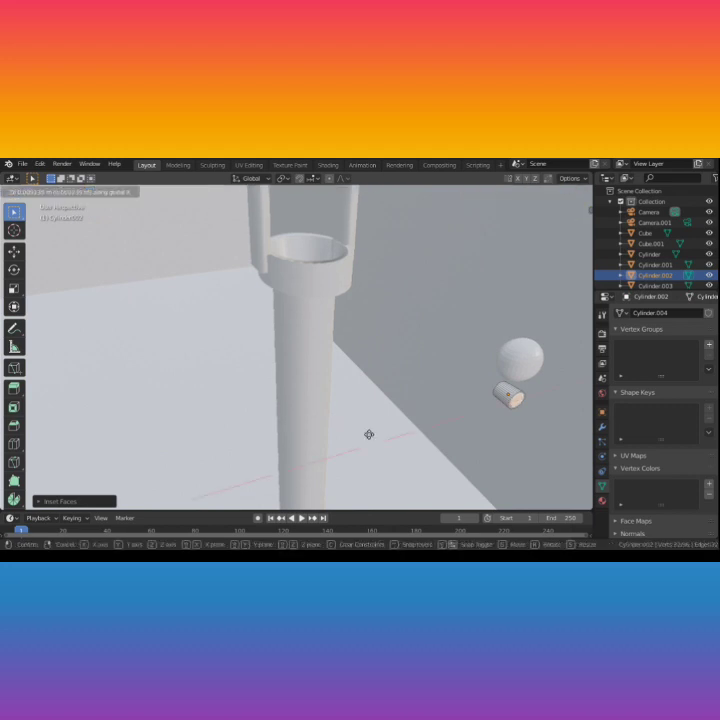
key("y")
left_click(372, 438)
key("s")
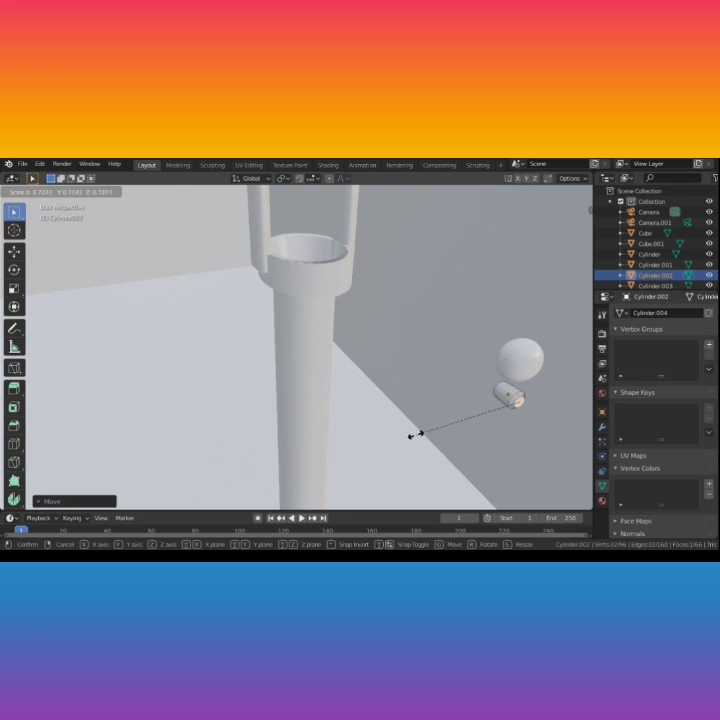
left_click(417, 434)
Step: Shift the scaled-down end face about 0.02 m more along global Y
middle_click_drag(410, 438, 378, 454)
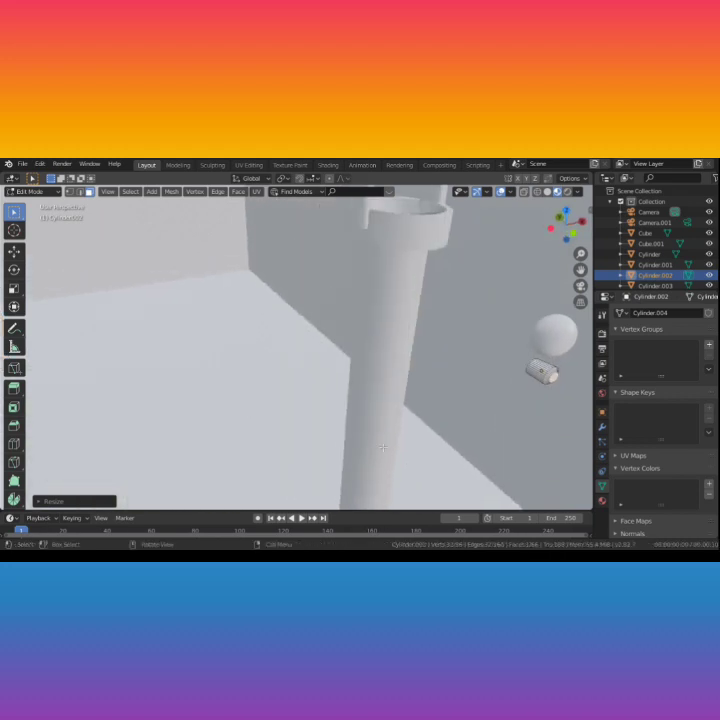
key("g")
key("y")
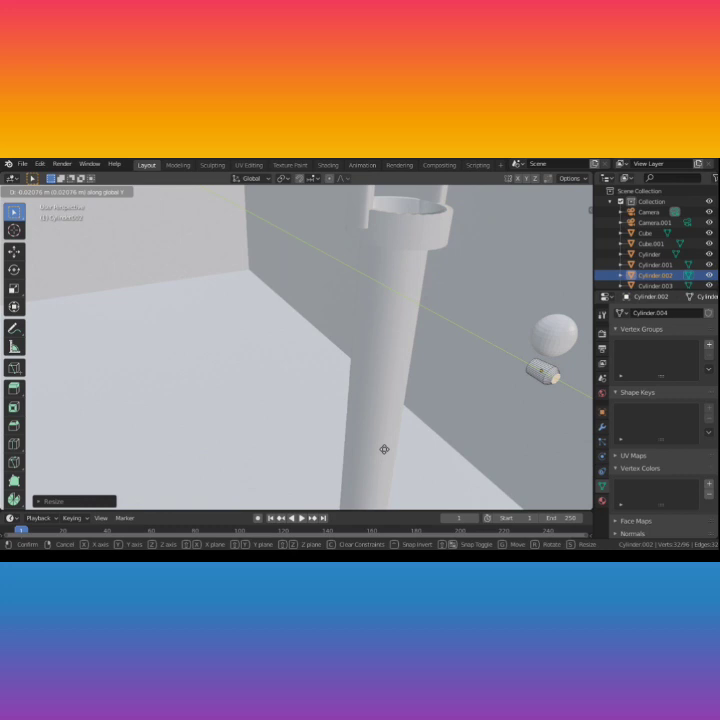
left_click(384, 449)
Step: Extrude the small end face about 0.028 m outward and bevel the edges of the resulting tip
key("e")
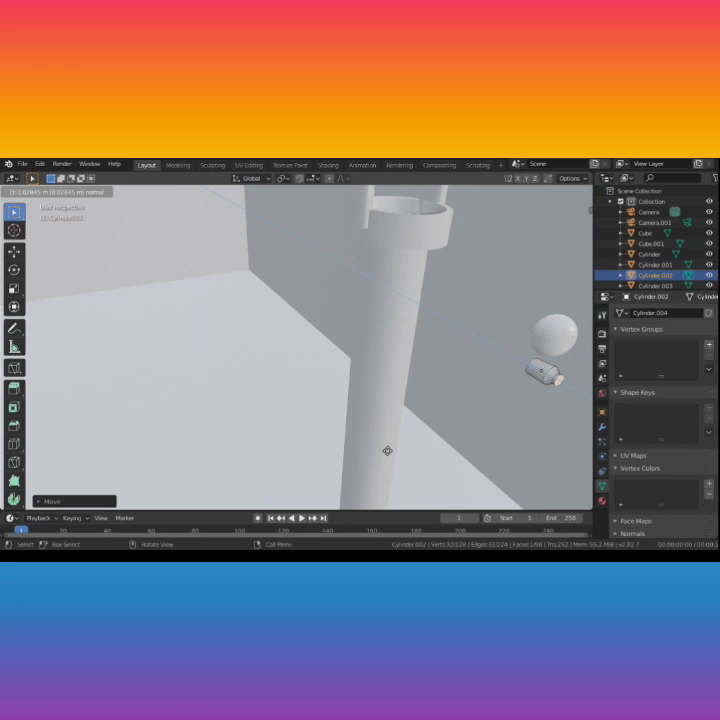
left_click(387, 451)
key("ctrl")
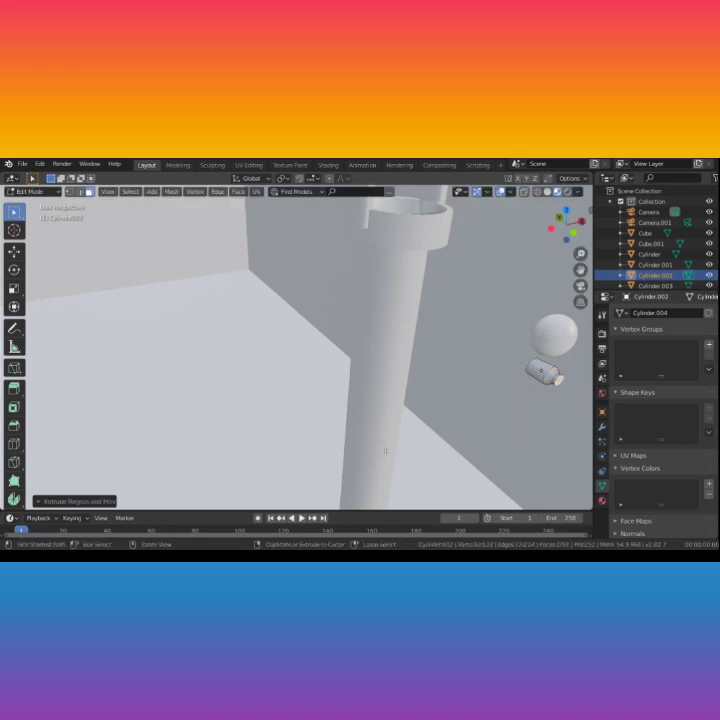
key("ctrl+b")
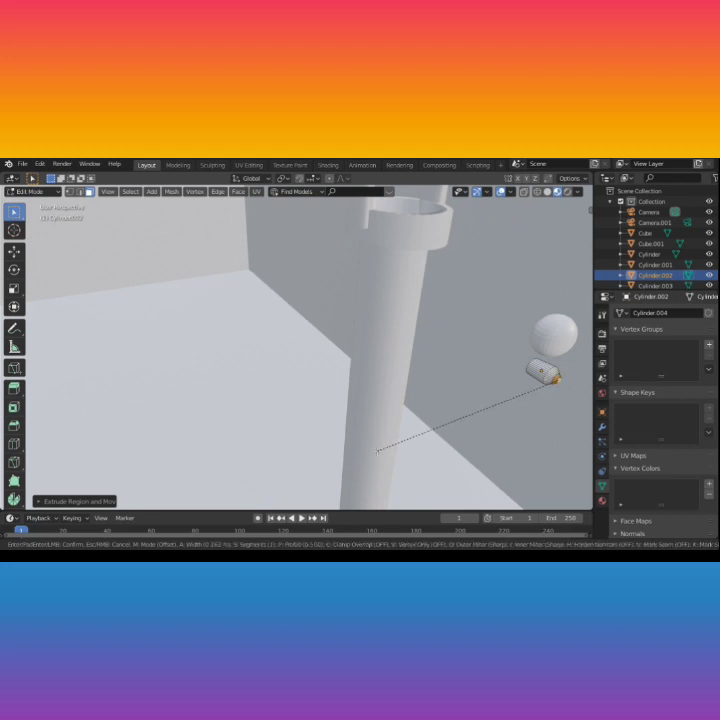
left_click(377, 451)
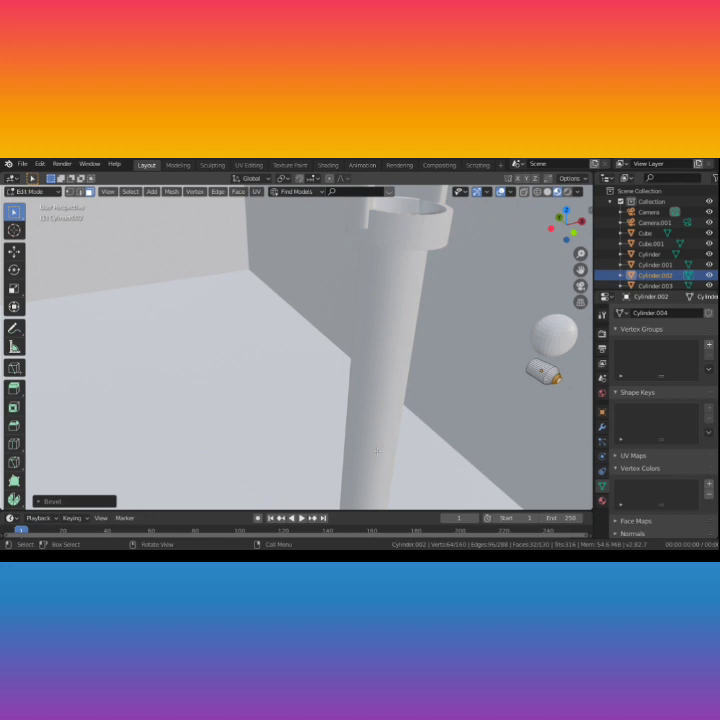
Step: Leave mesh editing and rotate the bulb's cylinder base 90 degrees about global X
middle_click_drag(436, 431, 400, 431)
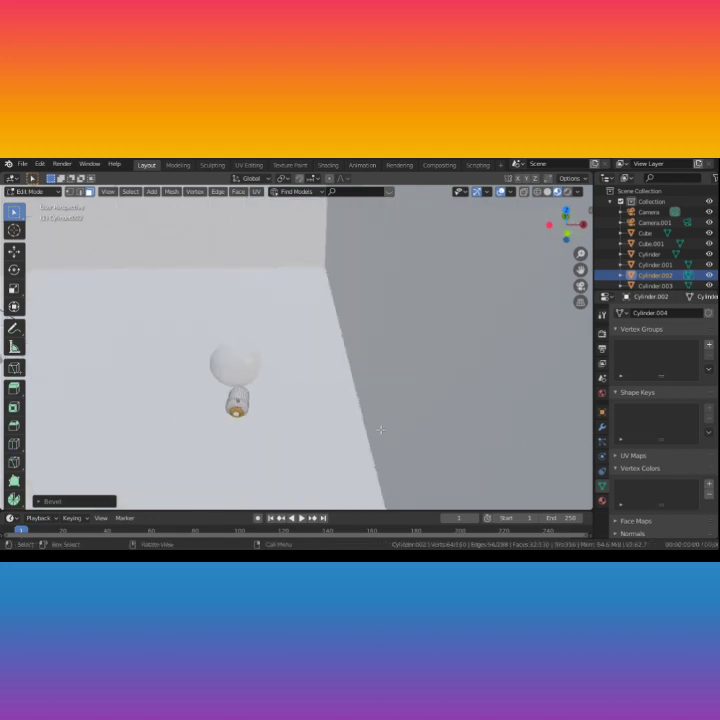
key("Tab")
key("s")
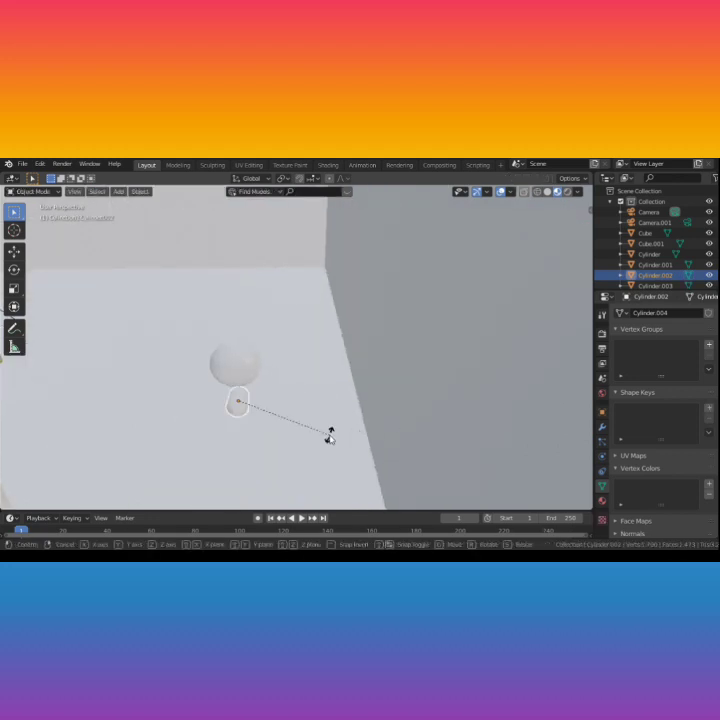
key("y")
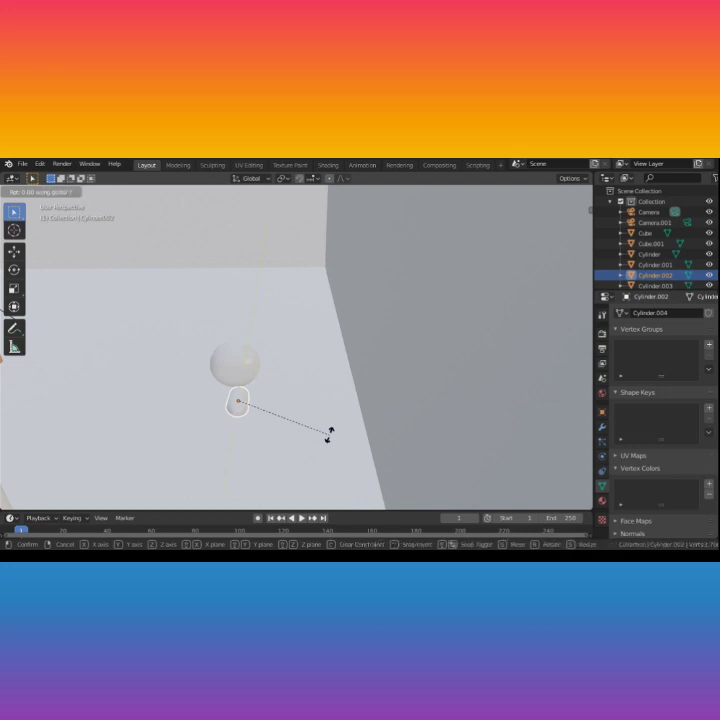
key("x")
type("90")
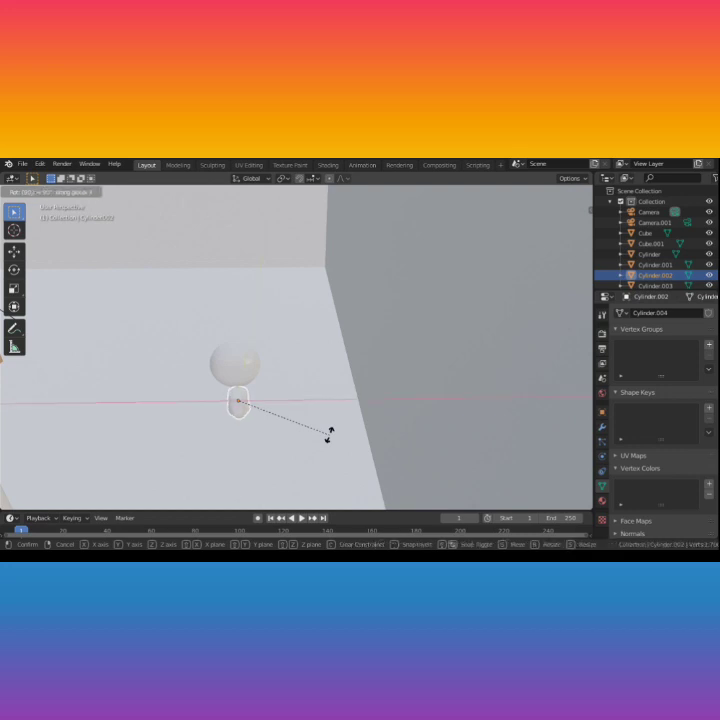
key("Return")
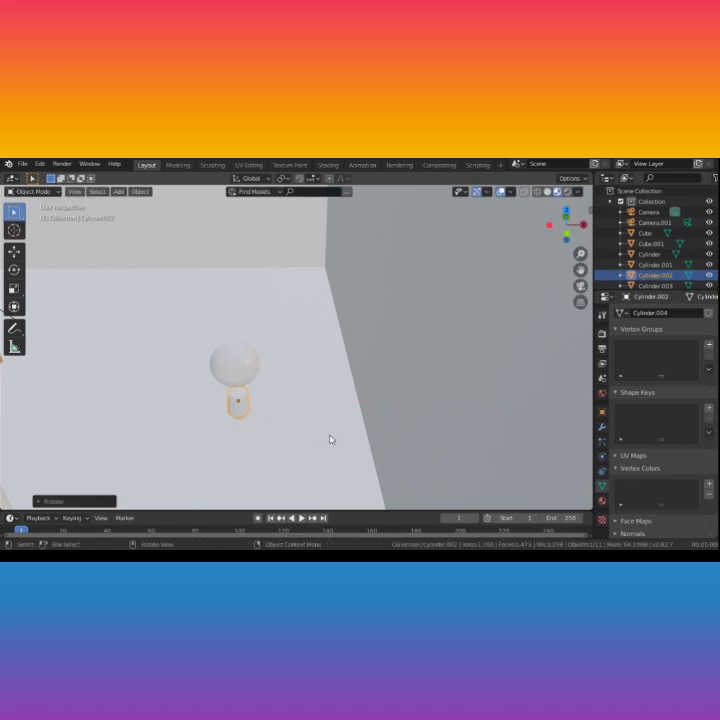
Step: Apply smooth shading to the bulb's cylinder base
middle_click_drag(301, 437, 292, 403)
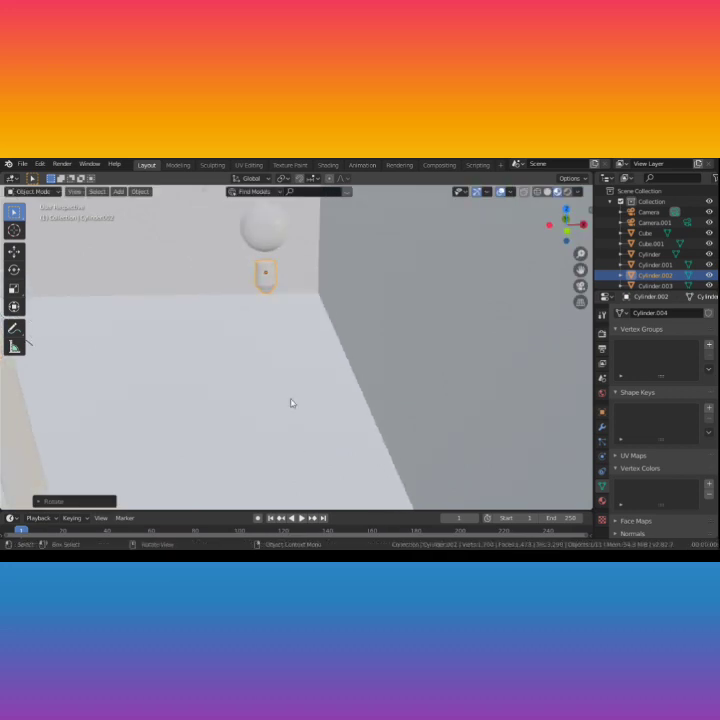
right_click(268, 285)
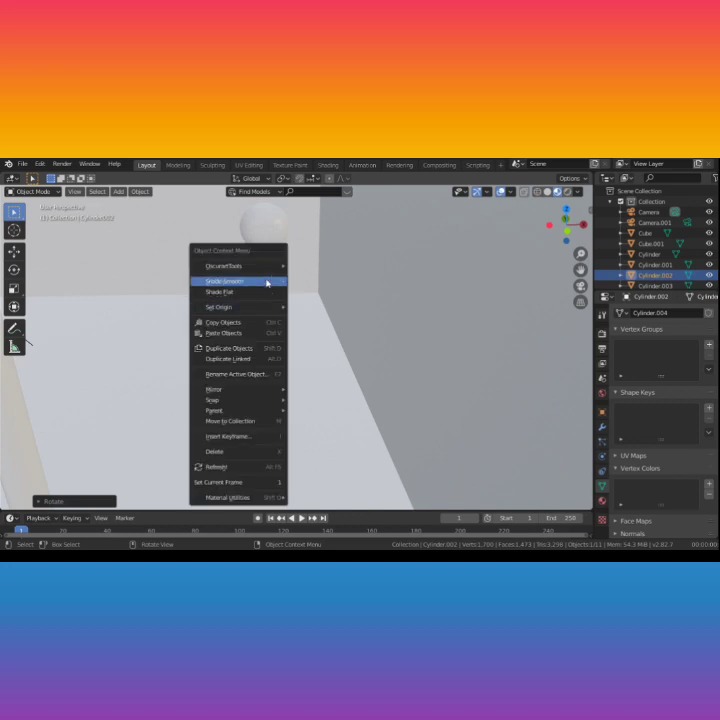
left_click(267, 283)
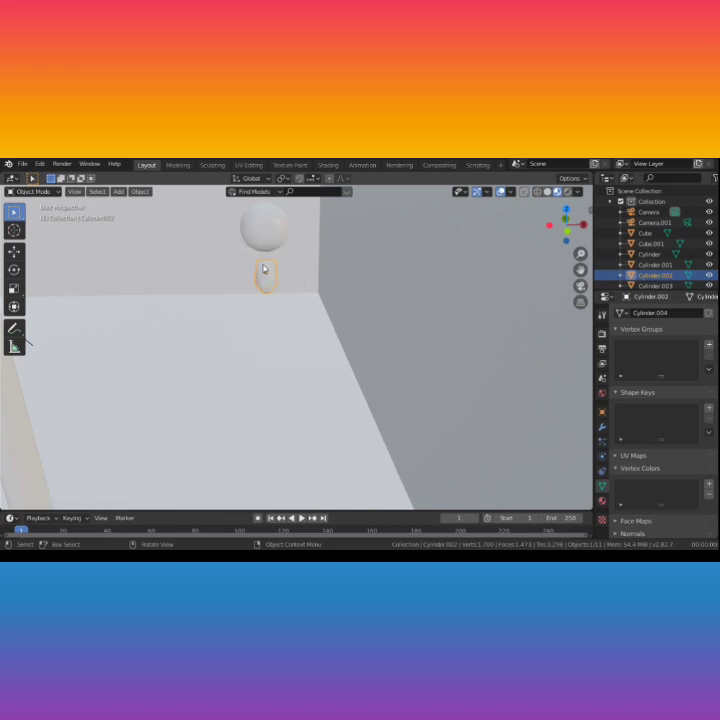
Step: Move the bulb sphere along global X away from its cylinder base, toward the lamp pole
scroll(265, 268, "down", 6)
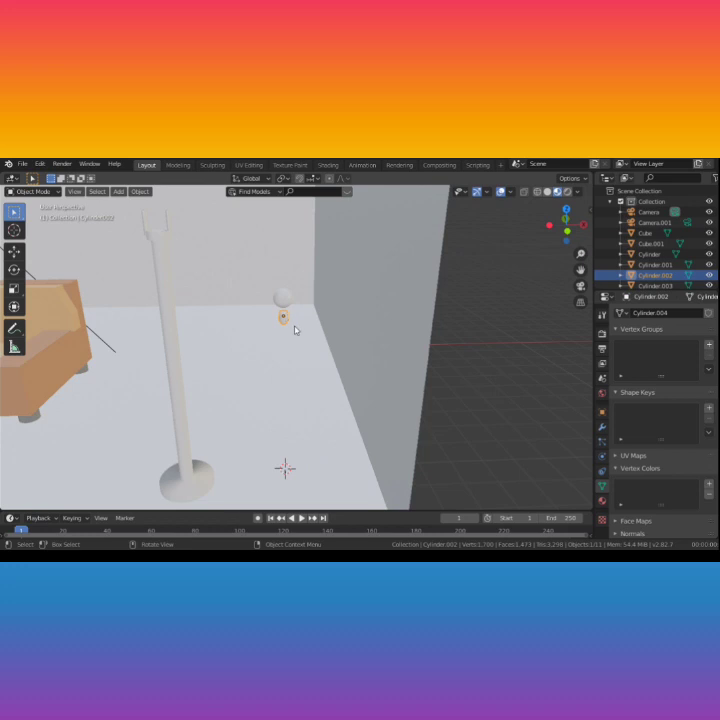
scroll(295, 330, "up", 3)
scroll(296, 330, "up", 3)
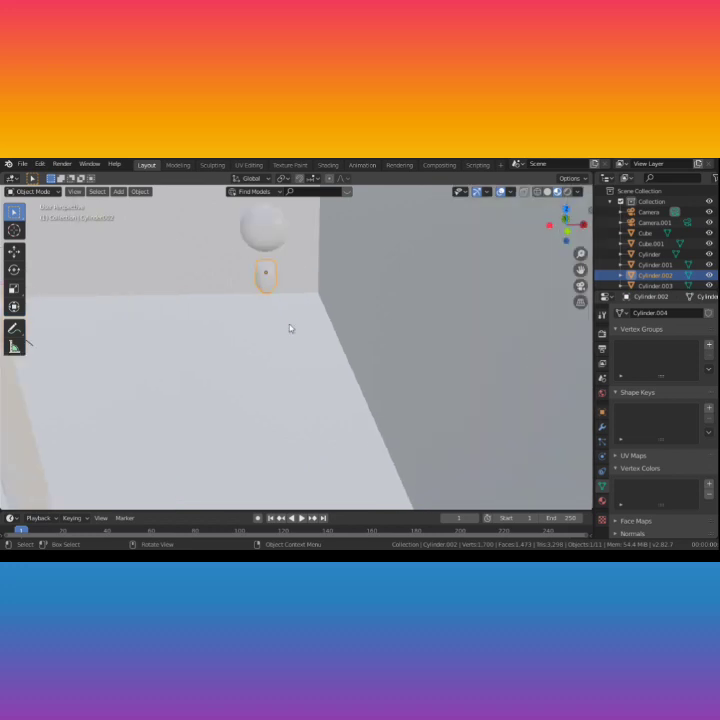
middle_click_drag(287, 322, 288, 275, "shift")
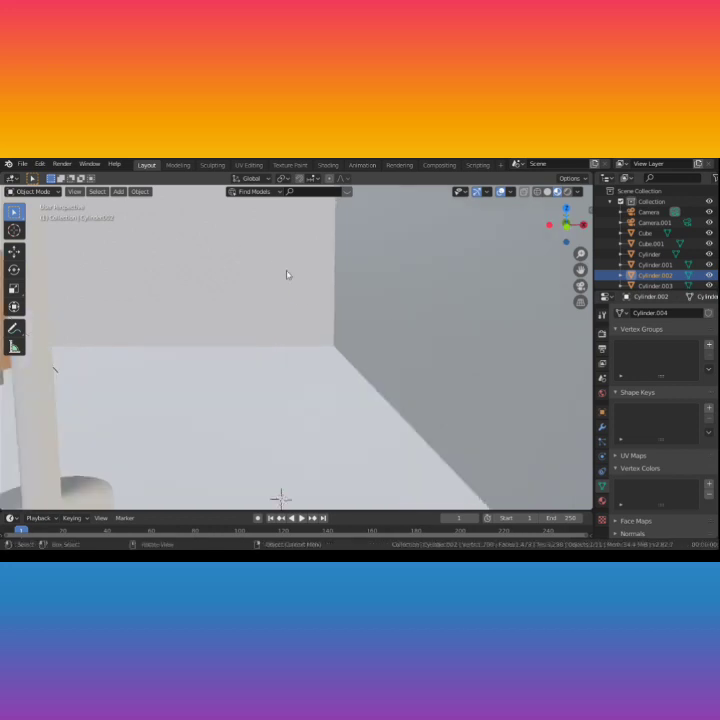
scroll(294, 287, "down", 5)
scroll(296, 281, "up", 3)
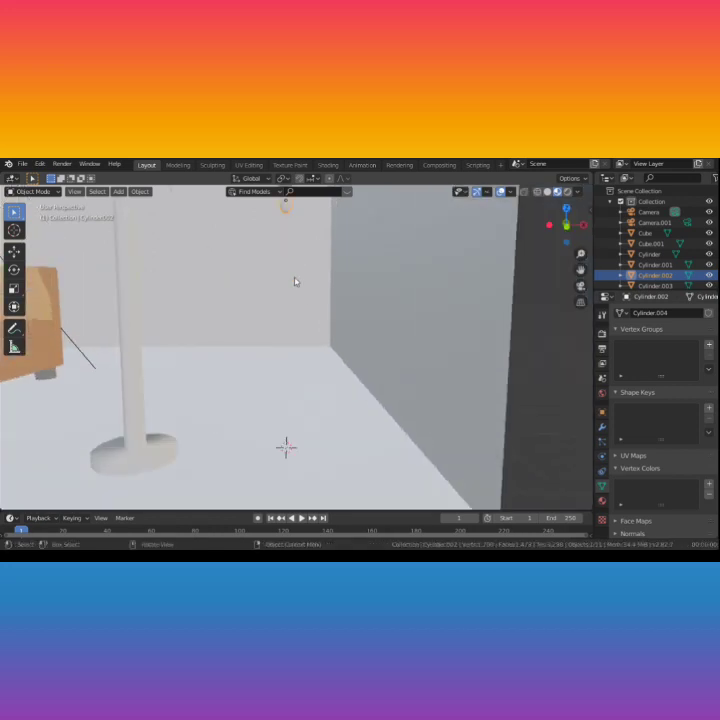
scroll(306, 300, "up", 2)
middle_click_drag(311, 323, 323, 341, "shift")
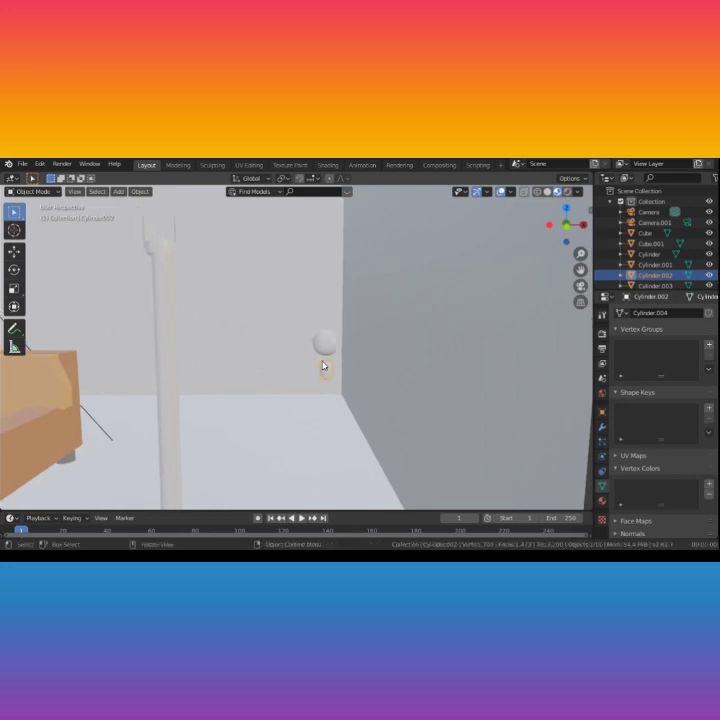
left_click(323, 347)
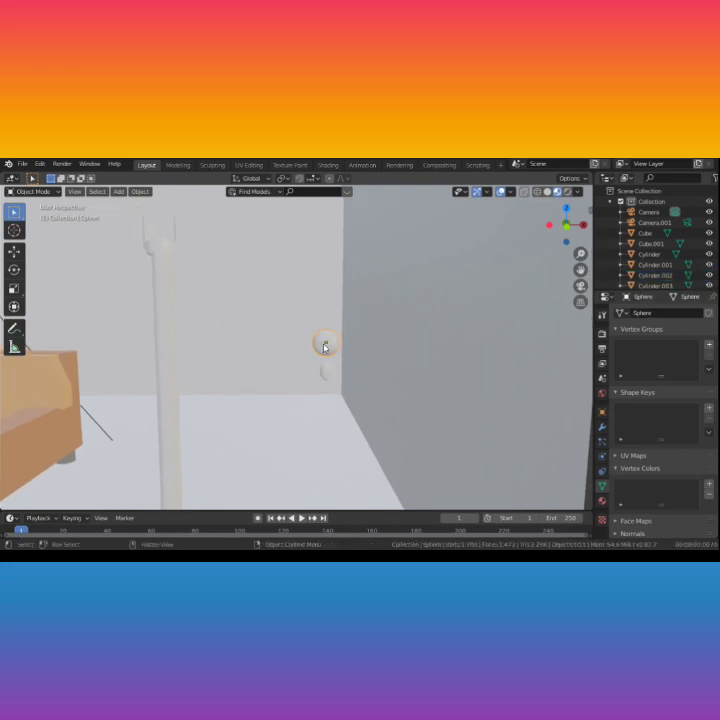
key("g")
key("x")
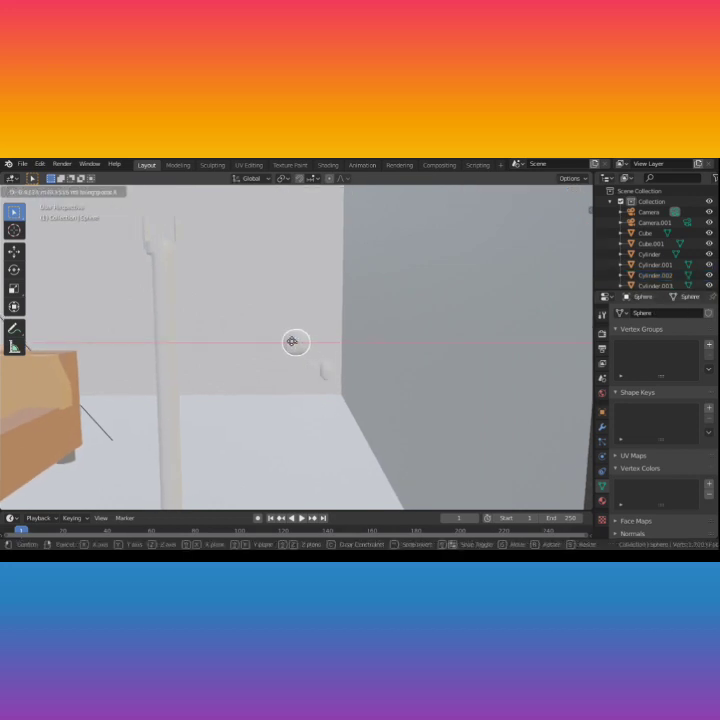
left_click(277, 343)
Step: In the sphere's mesh, clear the selection and select the faces of its bottom cap all the way around
middle_click_drag(286, 375, 283, 365)
key("Tab")
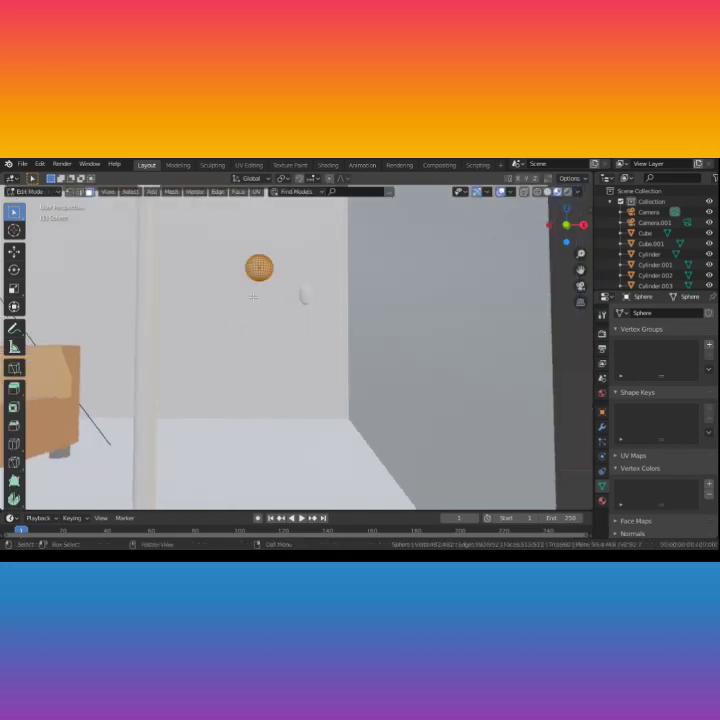
key("alt+a")
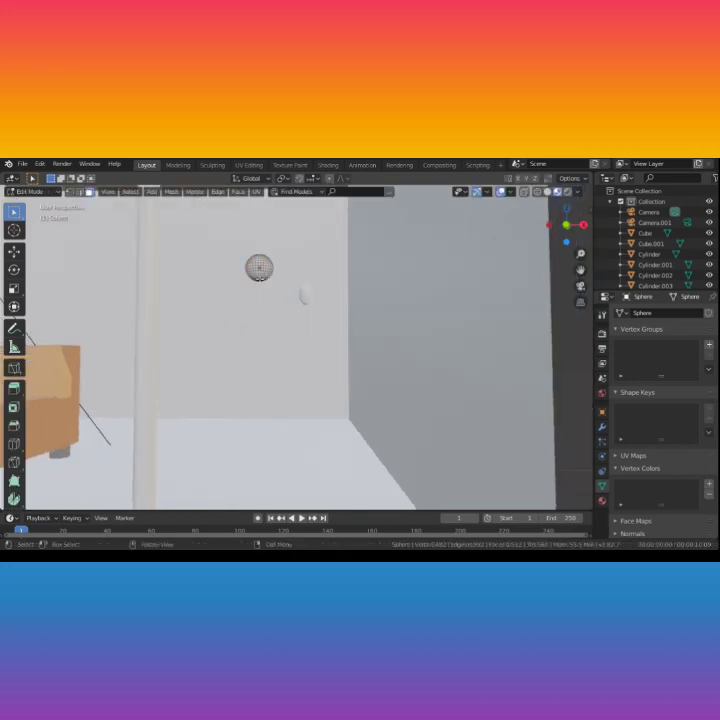
scroll(272, 295, "up", 3)
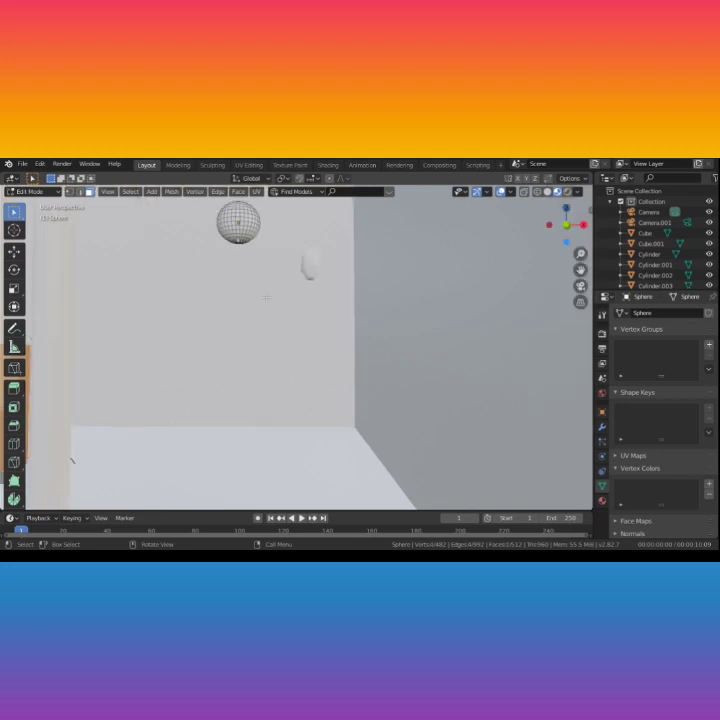
middle_click_drag(267, 297, 350, 305)
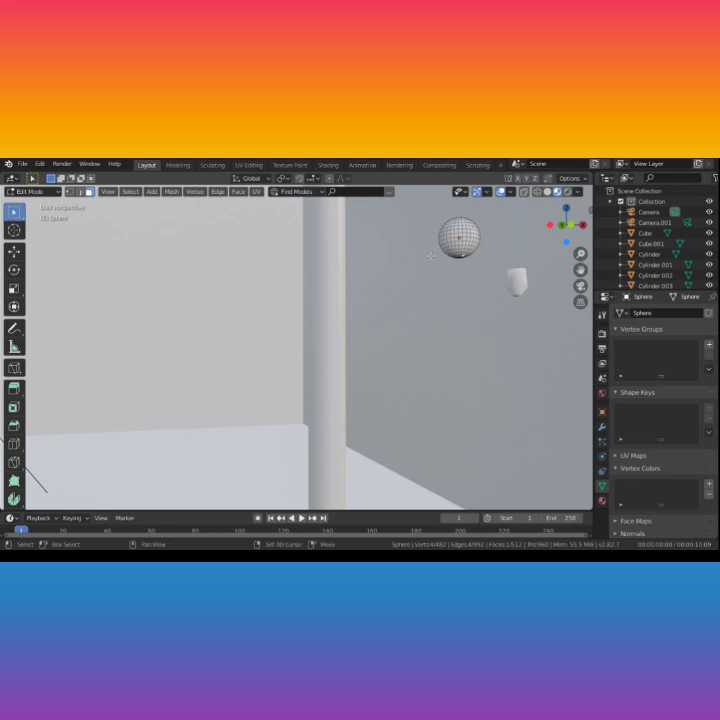
left_click_drag(439, 250, 468, 259, "shift")
middle_click_drag(470, 259, 458, 261)
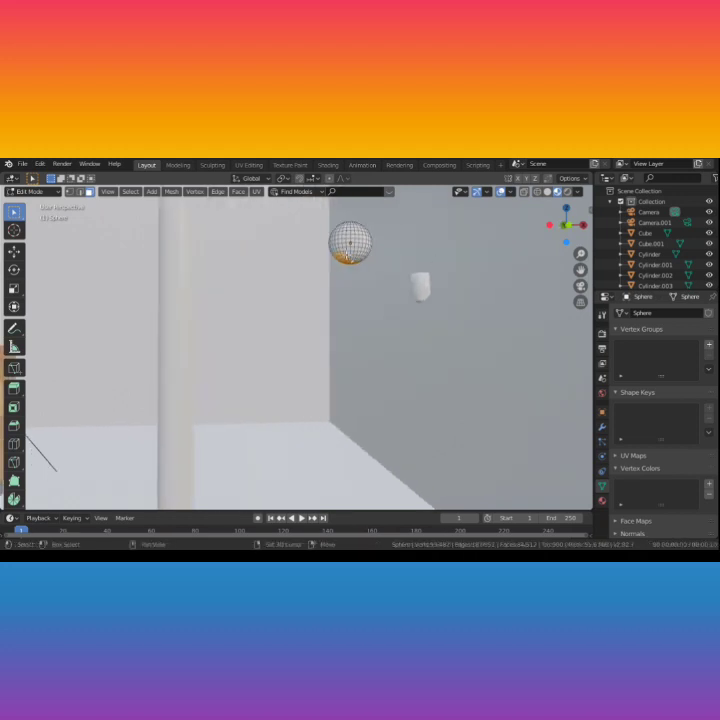
left_click_drag(345, 256, 367, 261, "shift")
middle_click_drag(367, 261, 283, 282)
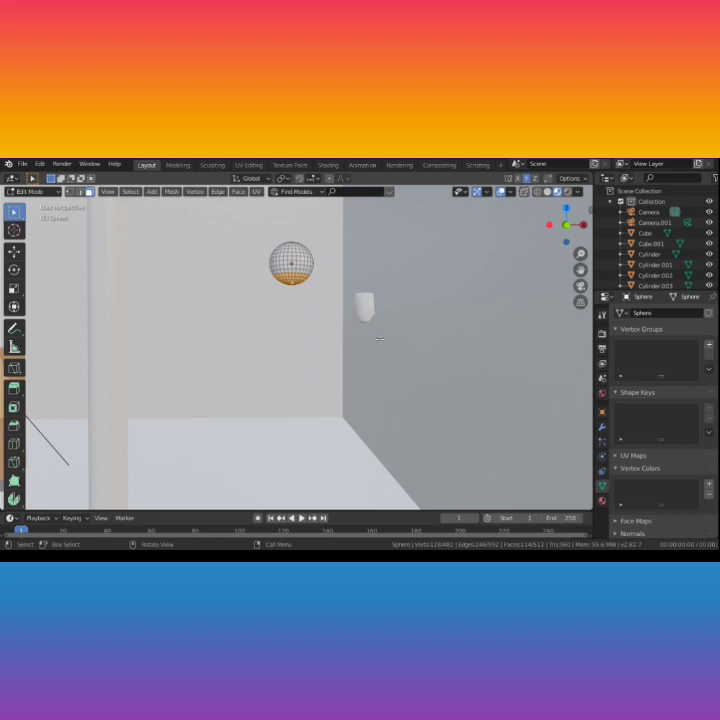
Step: Move the sphere's bottom-cap faces down about 0.065 m along global Z and scale them
mouse_move(272, 350)
middle_mouse_down()
mouse_move(294, 350)
mouse_move(283, 349)
middle_mouse_up()
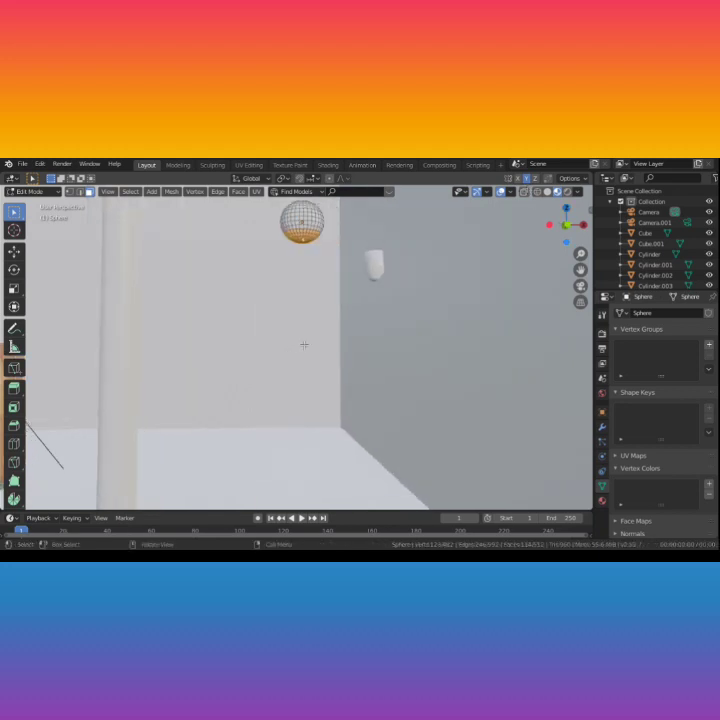
key("g")
key("z")
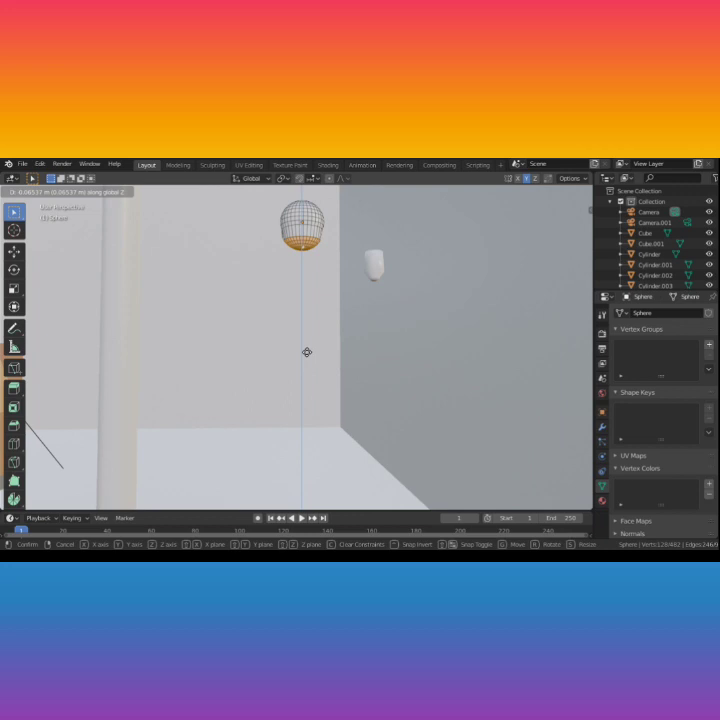
left_click(307, 352)
key("s")
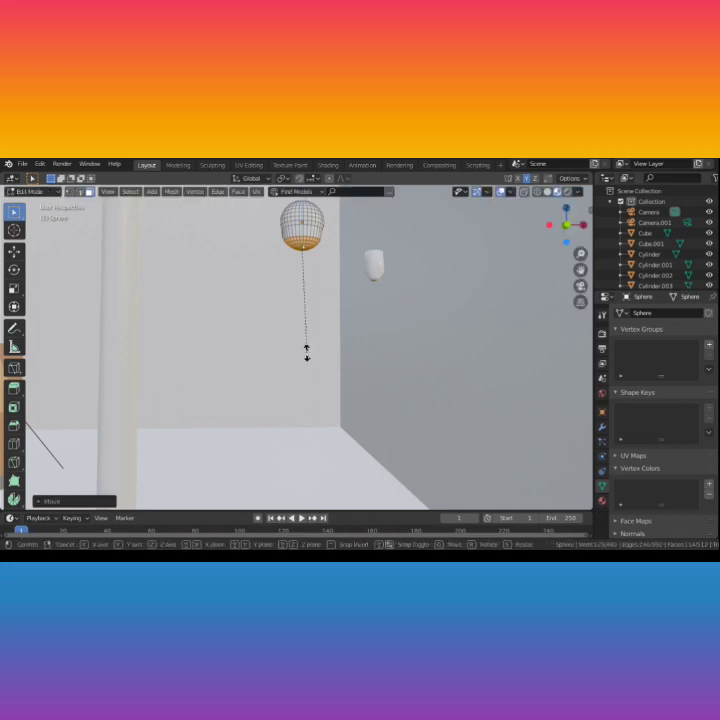
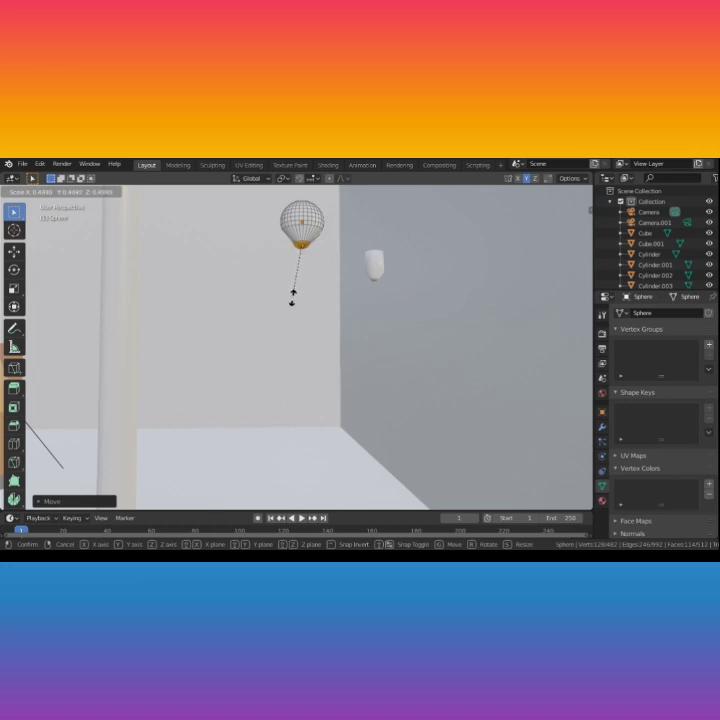
Step: Shrink the selected bottom faces of the sphere to about half size and return to Object Mode
left_click(293, 297)
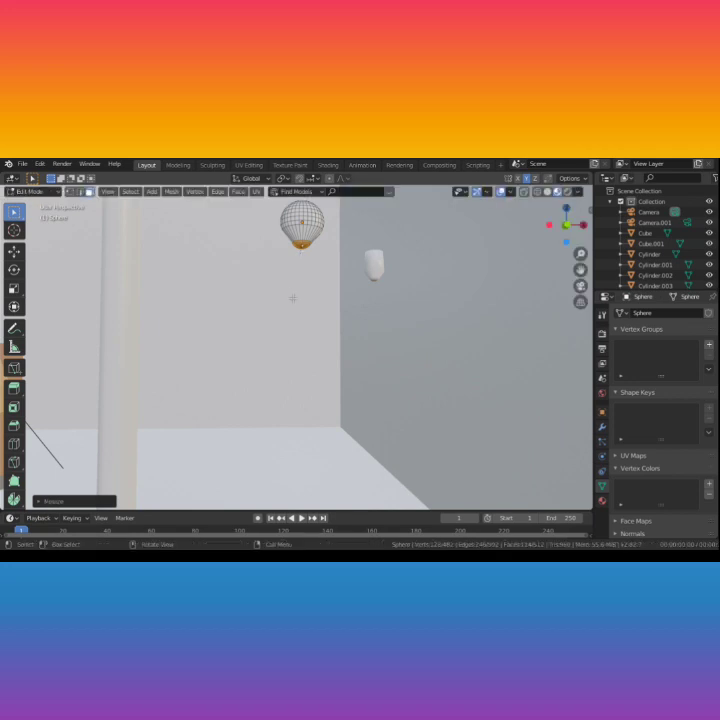
mouse_move(293, 297)
middle_mouse_down()
mouse_move(300, 320)
mouse_move(299, 307)
middle_mouse_up()
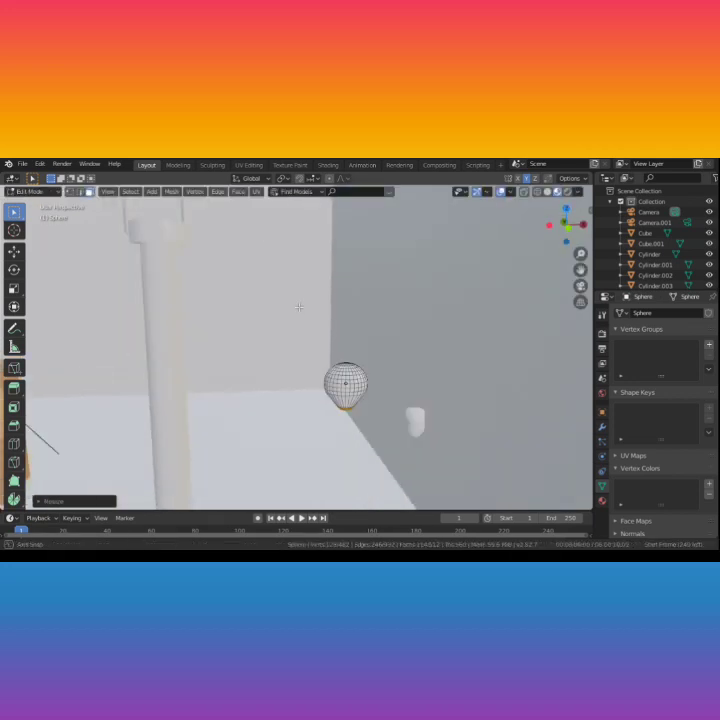
key("Tab")
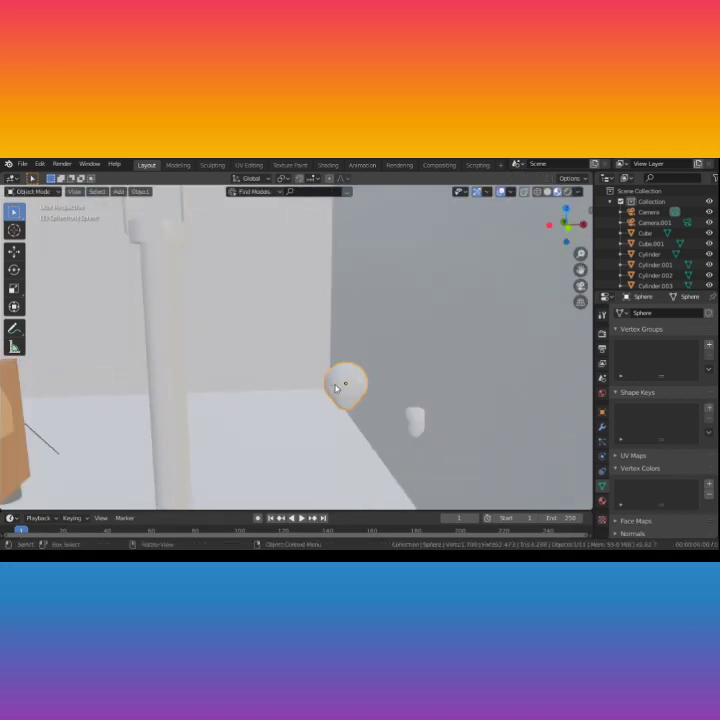
Step: Move the small bulb-base cylinder along the X axis until it sits directly below the sphere
left_click(412, 425)
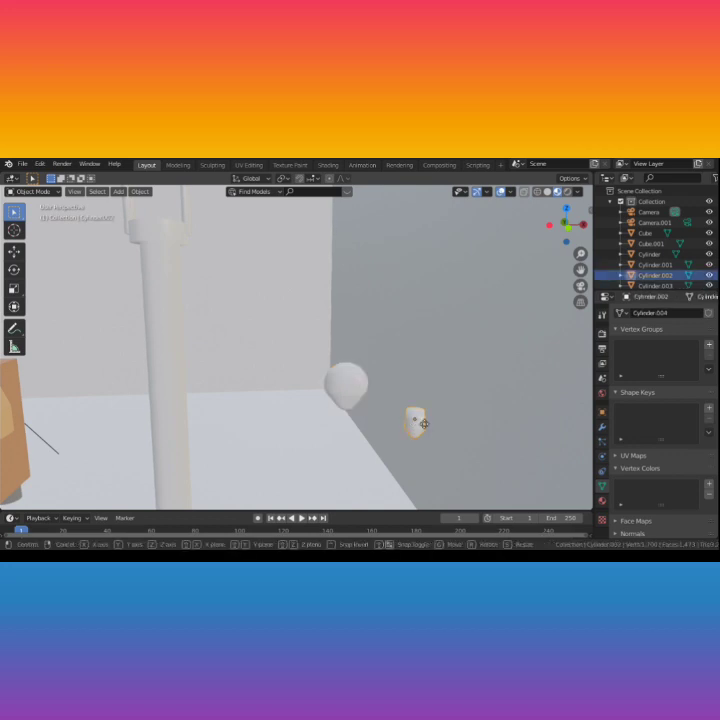
key("g")
key("y")
key("x")
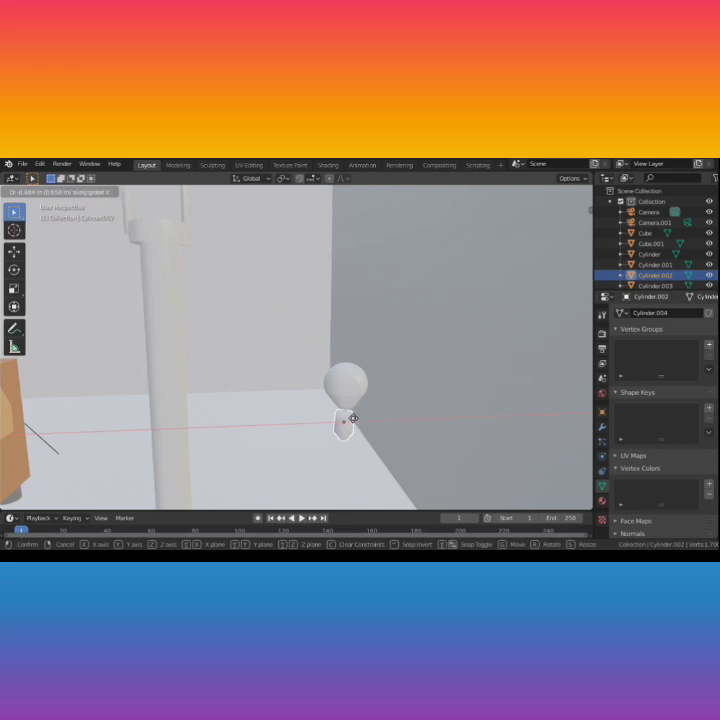
left_click(355, 422)
Step: Raise the bulb-base cylinder slightly along the Z axis so that it meets the narrowed bottom of the sphere
middle_click_drag(360, 431, 354, 423)
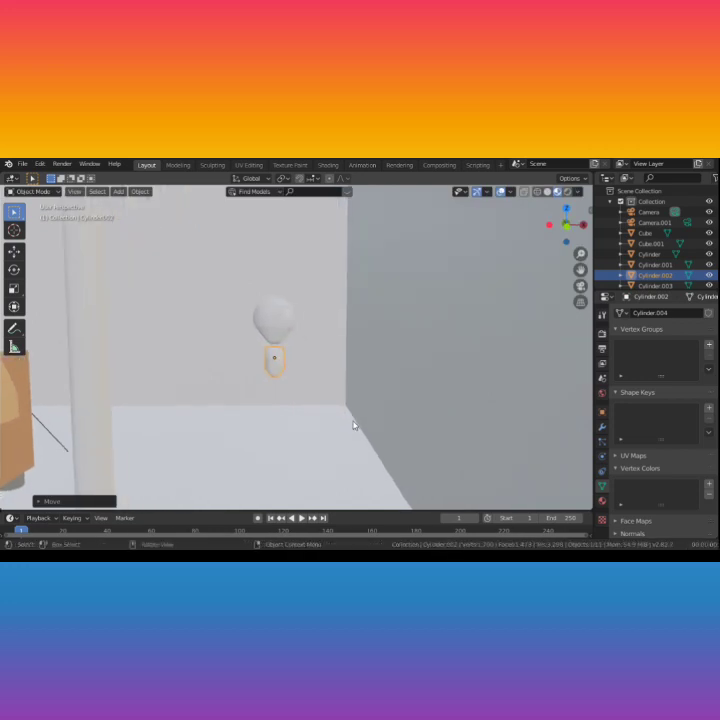
key("g")
key("z")
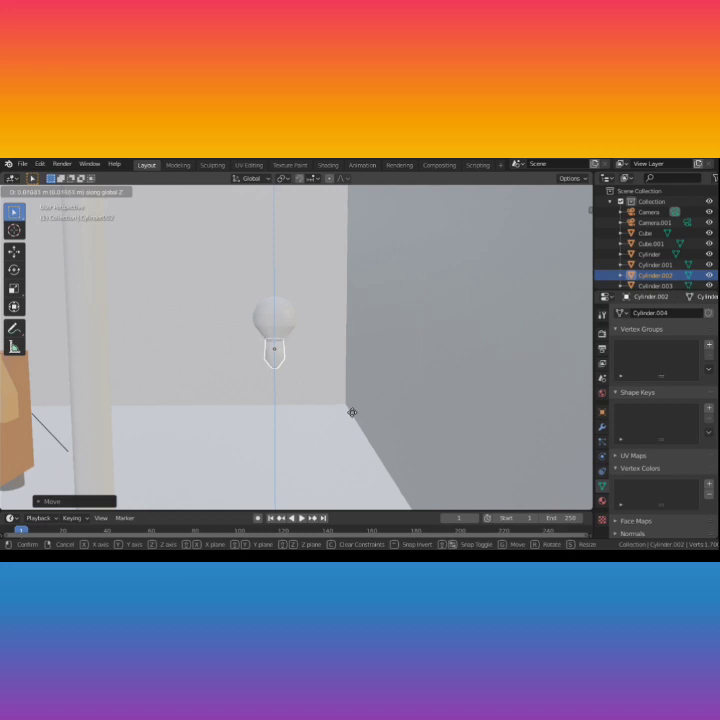
left_click(352, 413)
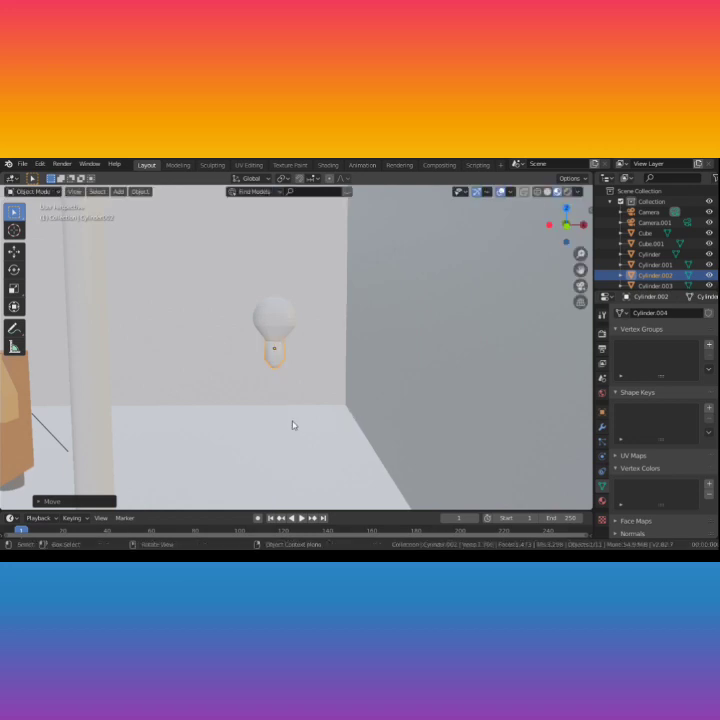
Step: Widen the bulb-base cylinder along the Y axis to match the bottom of the sphere
middle_click_drag(294, 424, 336, 437)
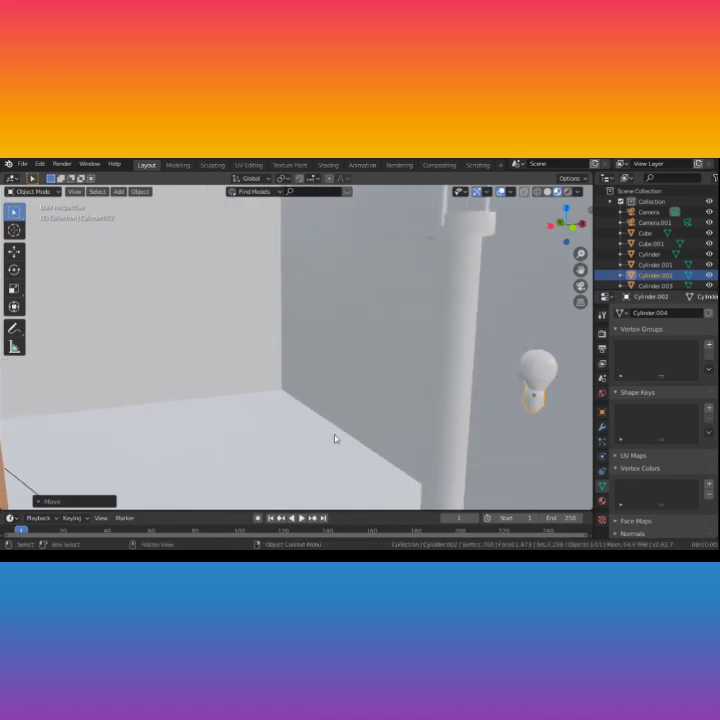
key("s")
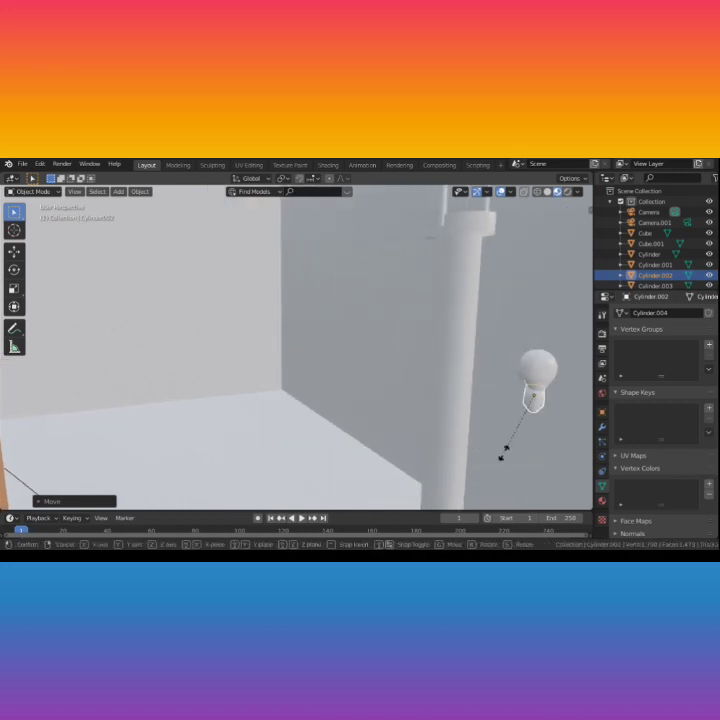
key("y")
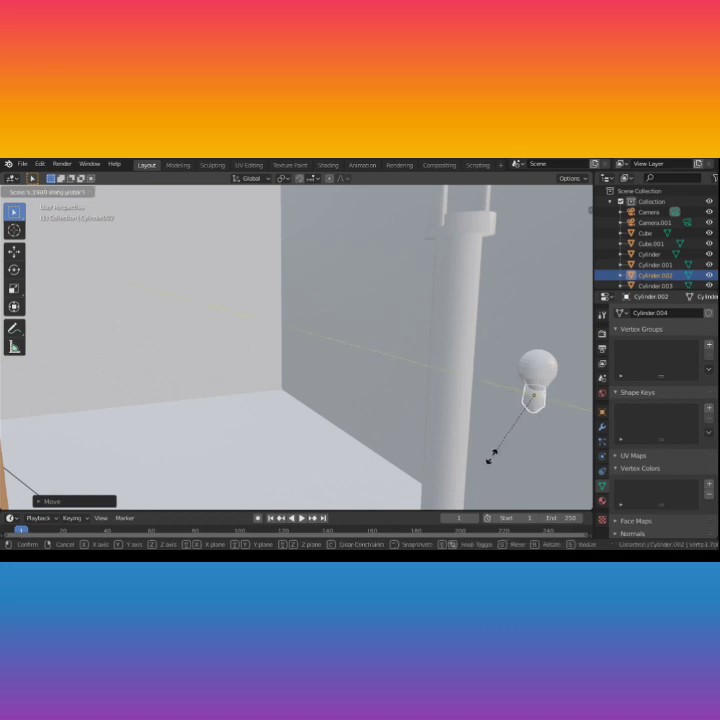
left_click(489, 456)
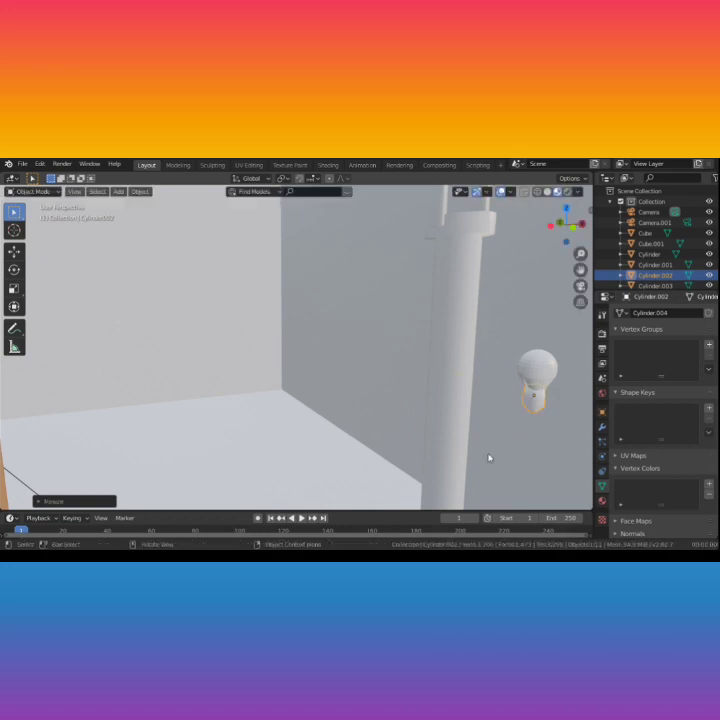
Step: Shift the sphere slightly along the X axis to center it over the bulb base
middle_click_drag(490, 456, 468, 457)
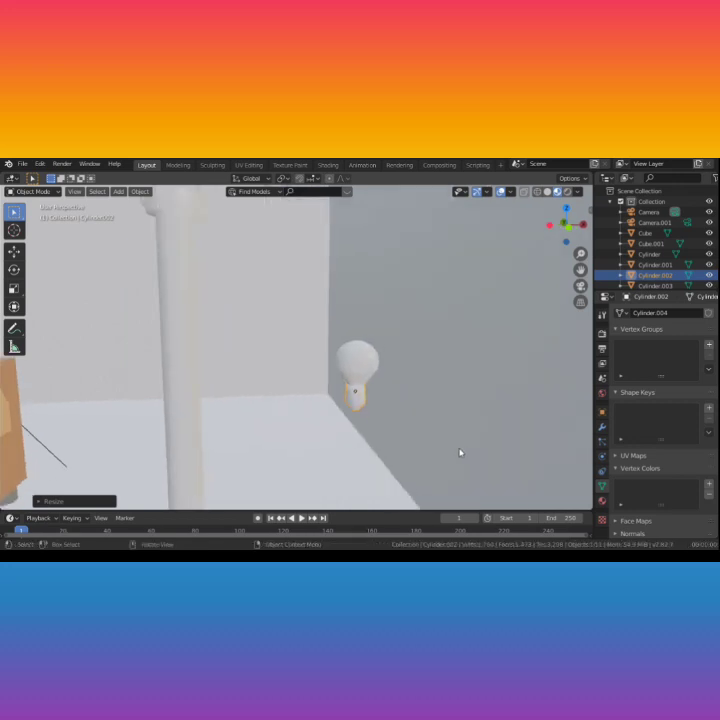
left_click(366, 368)
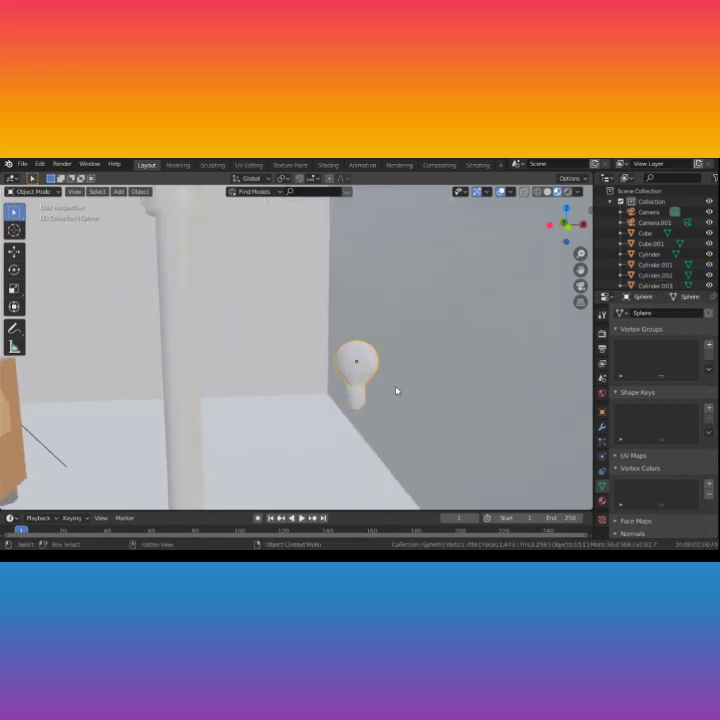
key("g")
key("y")
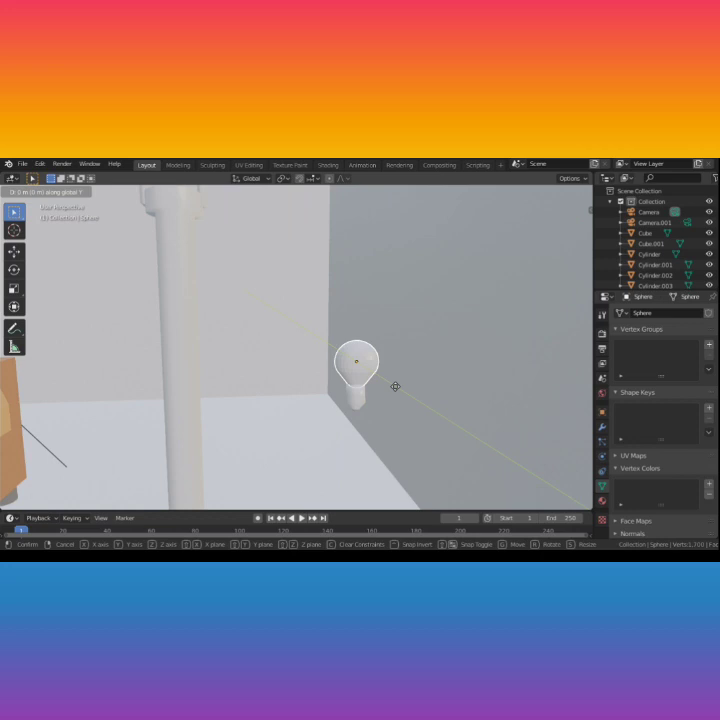
key("x")
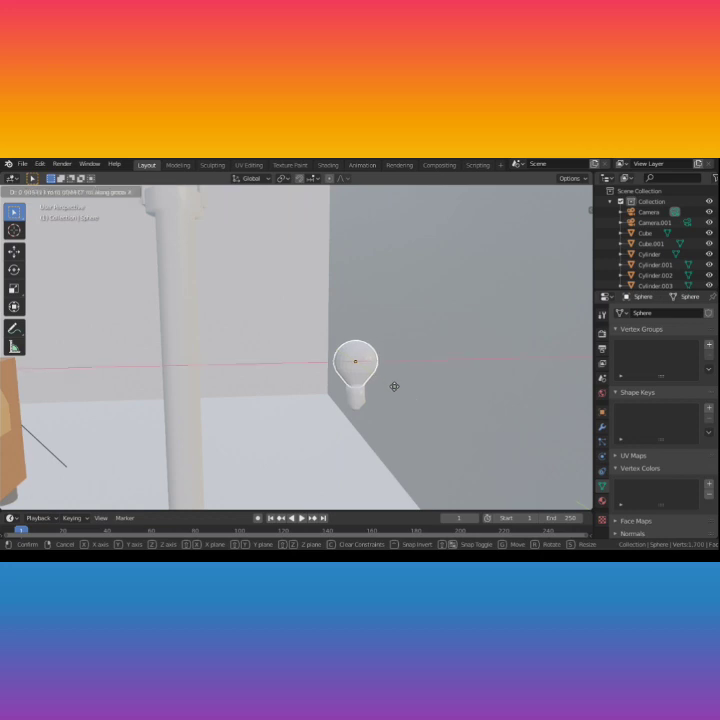
left_click(394, 386)
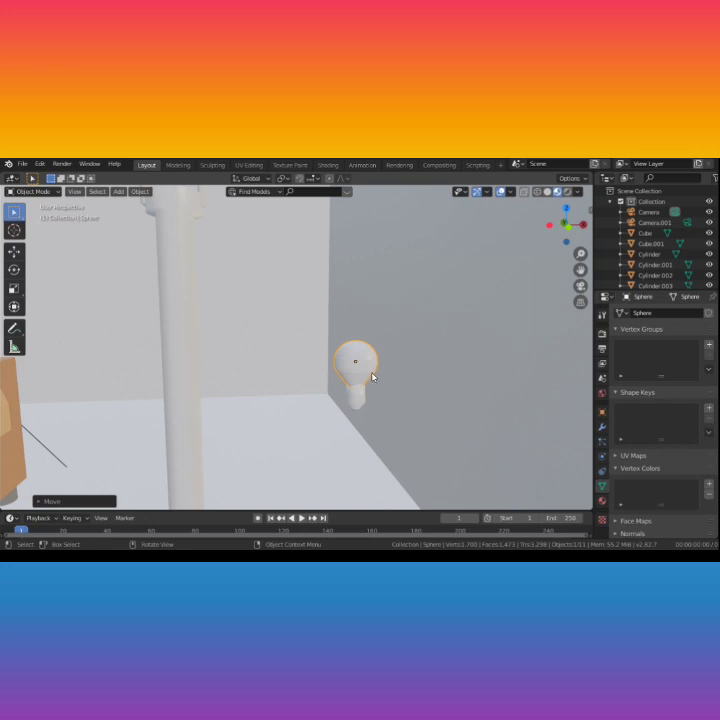
Step: Join the sphere and the bulb-base cylinder into one light bulb object
key("ctrl")
key("ctrl+j")
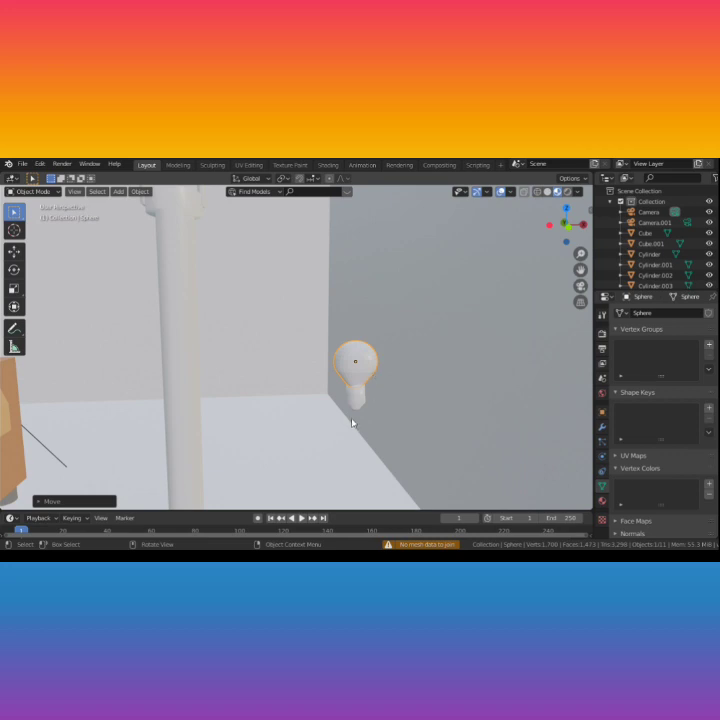
key("shift")
left_click(357, 396, "shift")
key("ctrl")
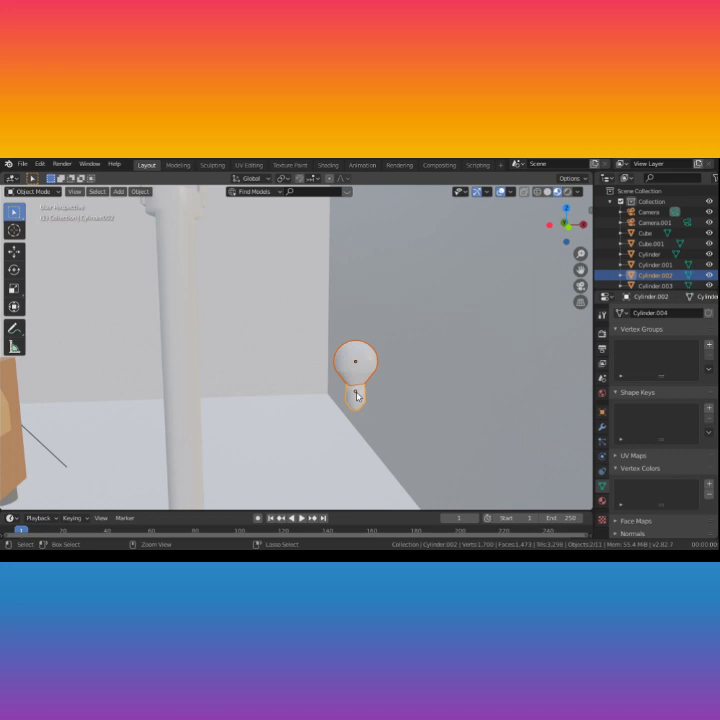
key("ctrl+j")
Step: Raise the light bulb about 1.63 m along the Z axis to the height of the floor lamp's socket
scroll(358, 401, "down", 5)
middle_click_drag(421, 425, 399, 421)
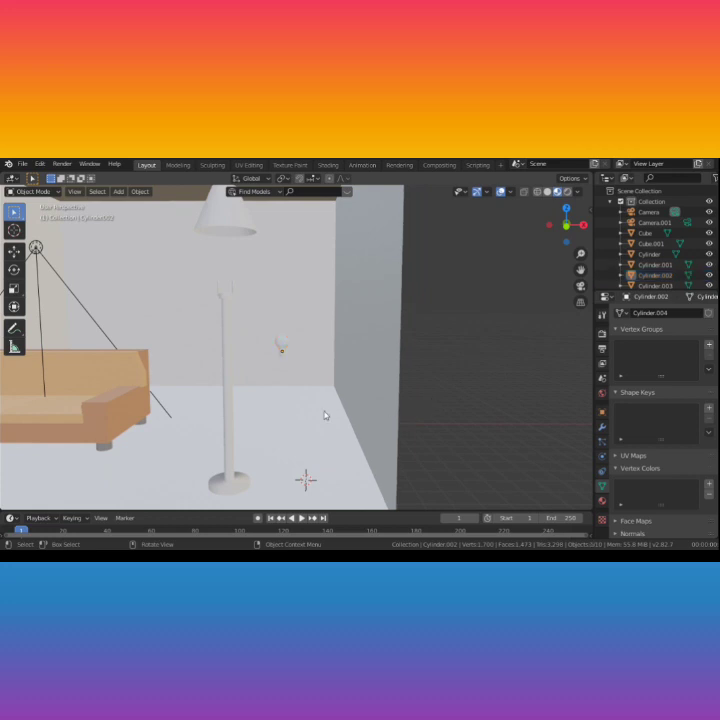
middle_click_drag(325, 415, 329, 415)
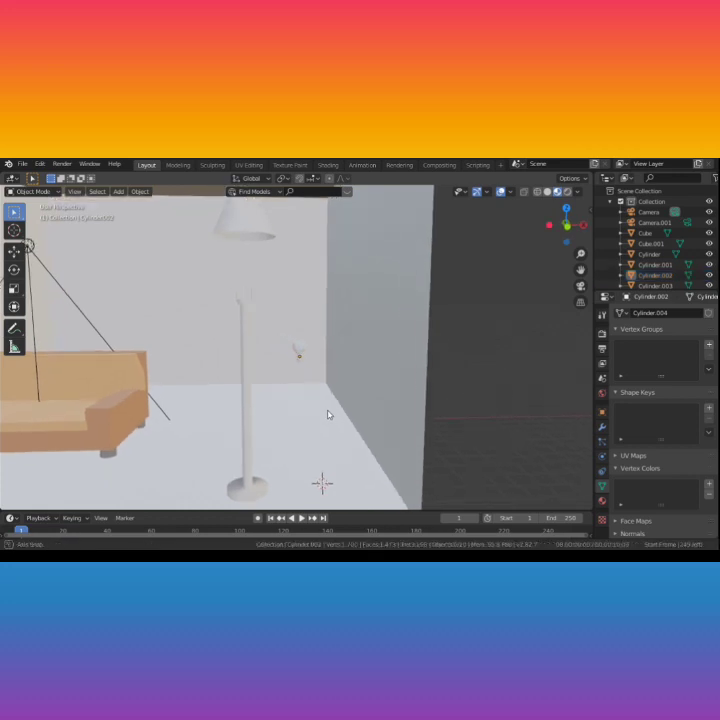
scroll(328, 415, "up", 5)
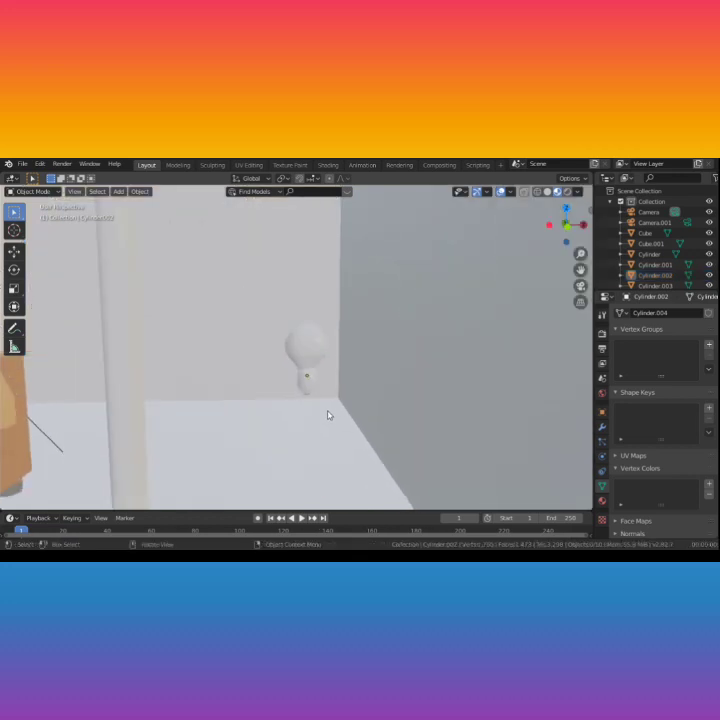
left_click(305, 345)
scroll(323, 373, "down", 5)
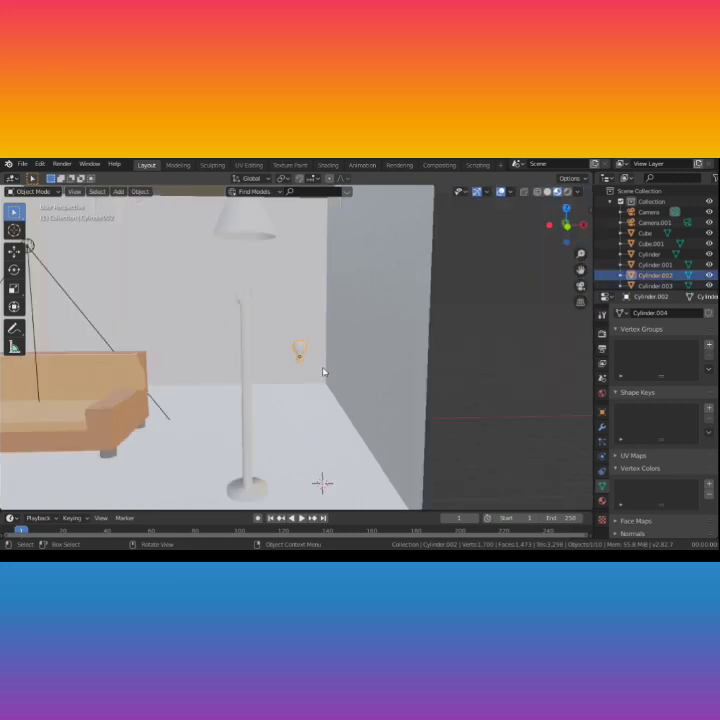
scroll(323, 373, "up", 4)
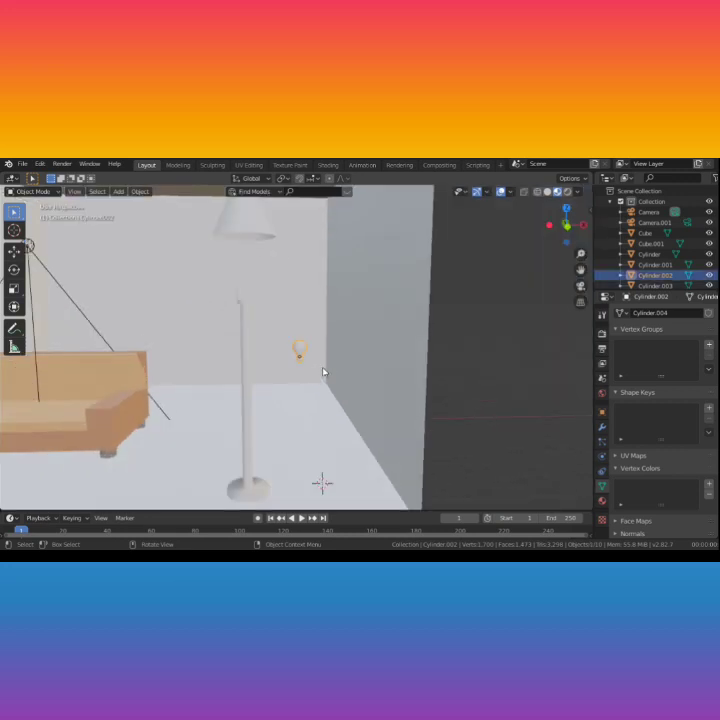
scroll(323, 373, "up", 2)
key("g")
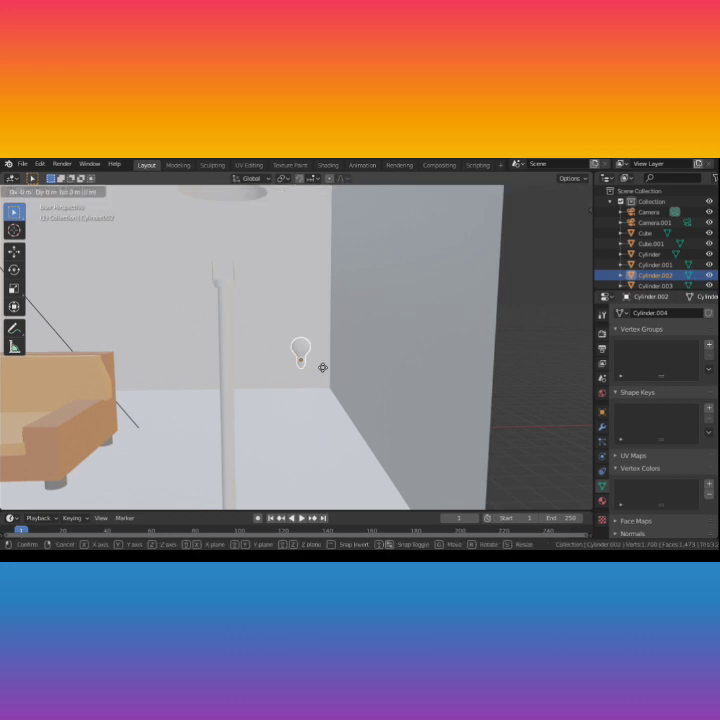
key("z")
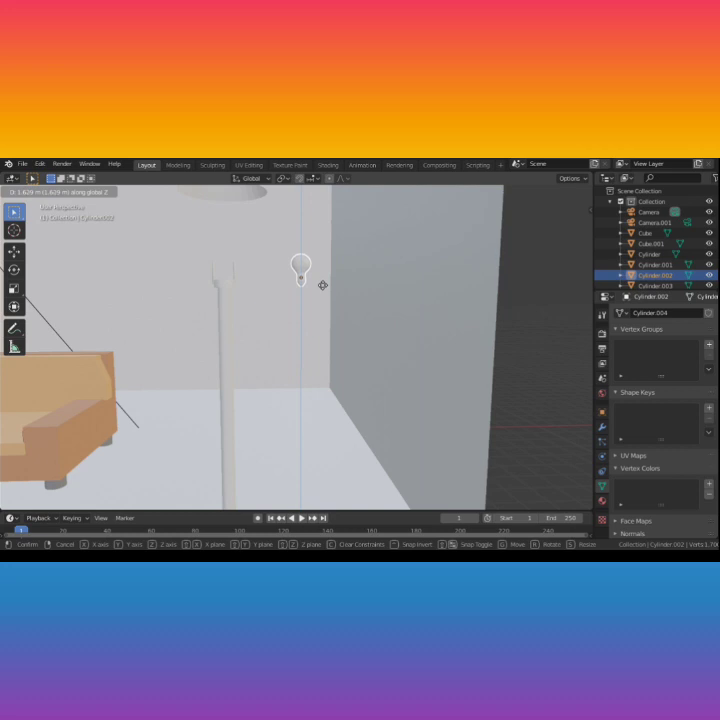
left_click(323, 285)
Step: Move the light bulb along the X axis until it lines up with the floor lamp's socket
key("g")
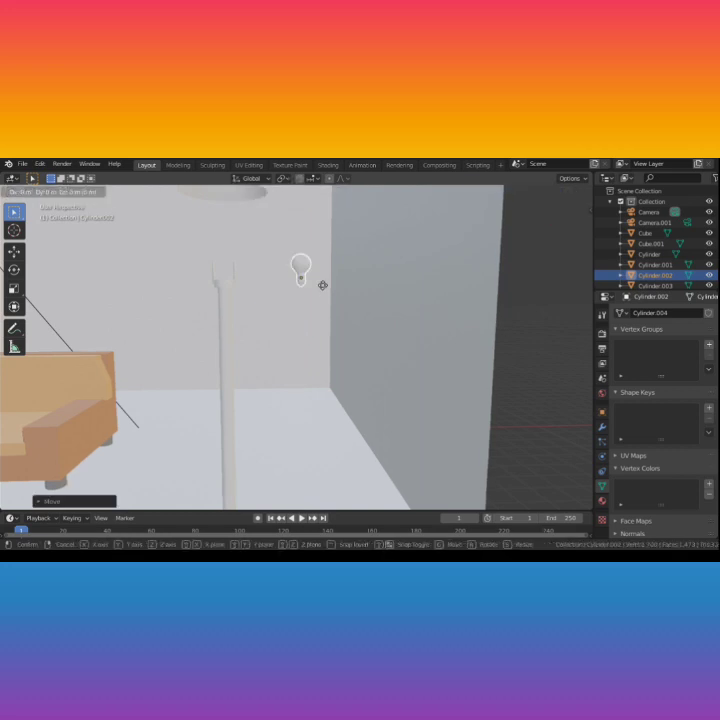
key("x")
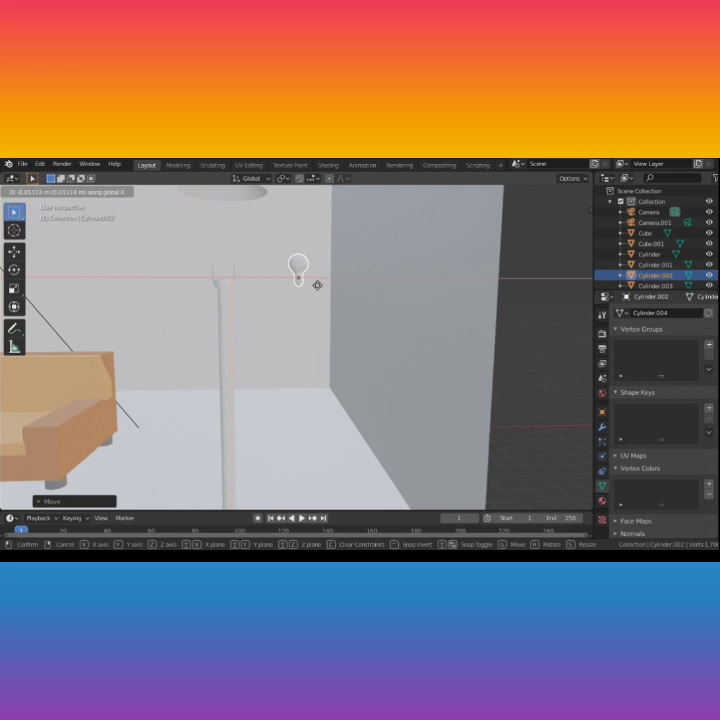
left_click(245, 286)
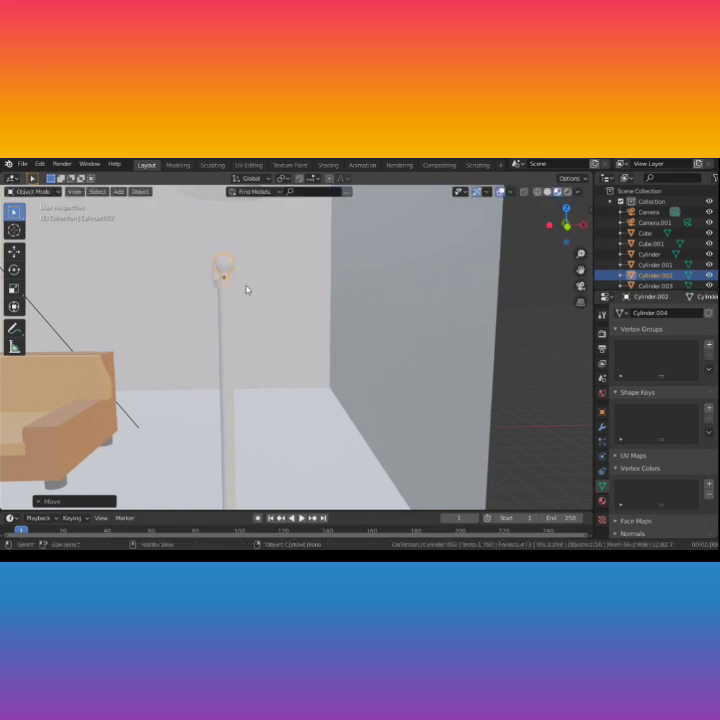
Step: Move the light bulb along the Y axis until it sits directly over the floor lamp's socket
middle_click_drag(249, 297, 254, 317)
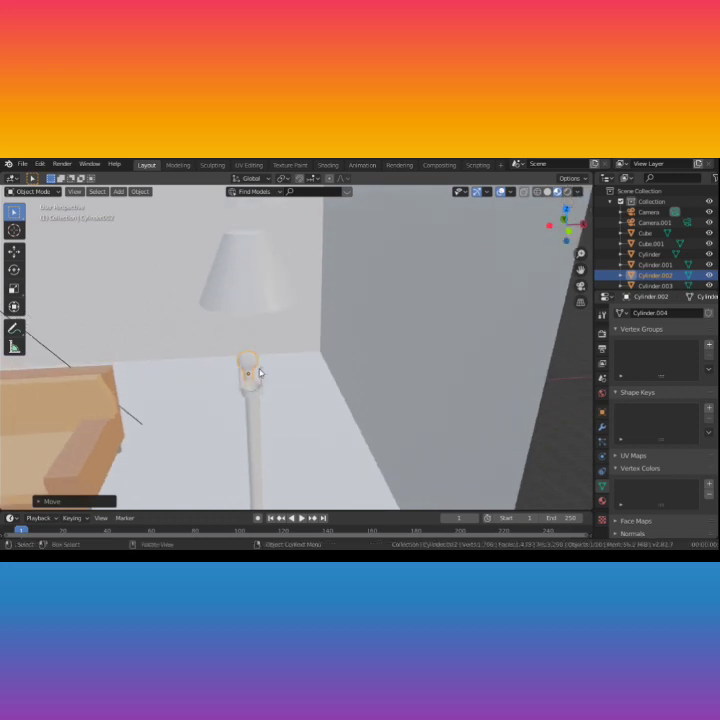
left_click(253, 408)
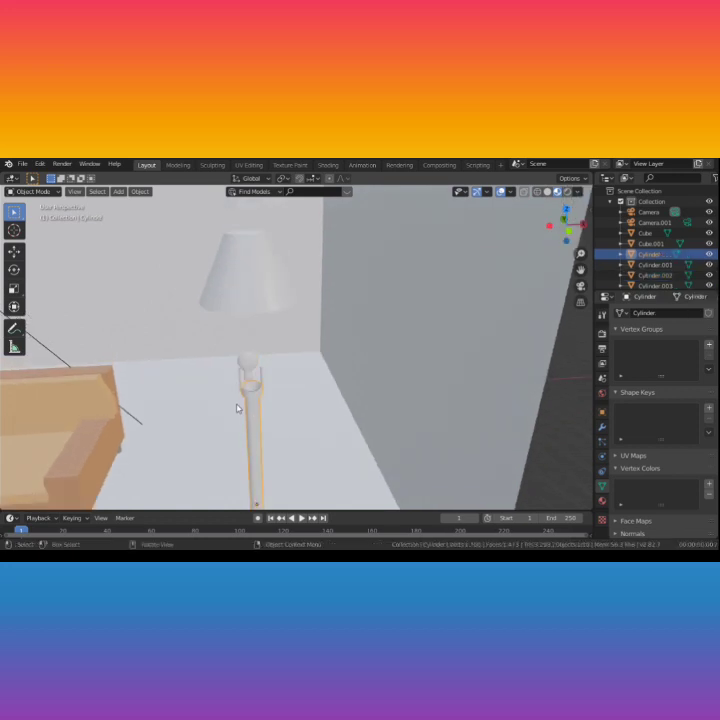
middle_click_drag(250, 408, 290, 370)
left_click(312, 384)
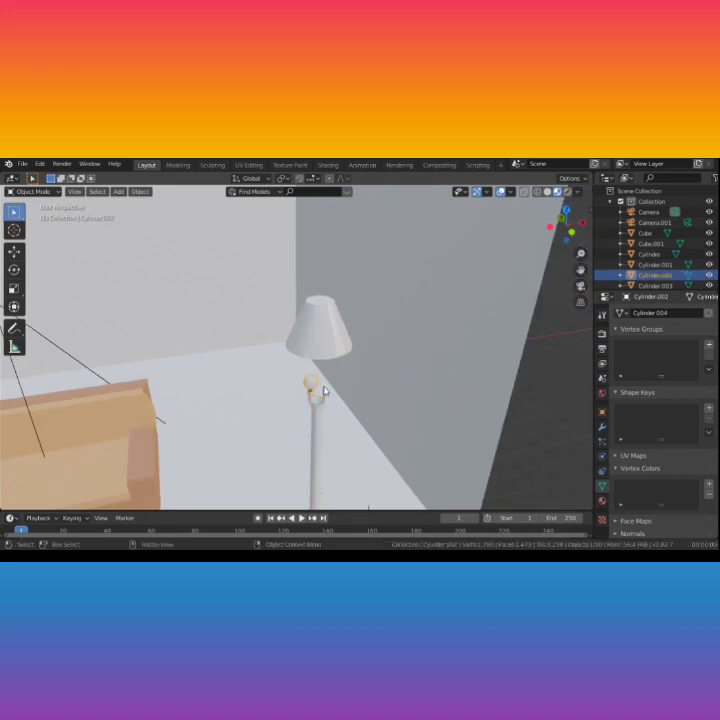
key("g")
key("x")
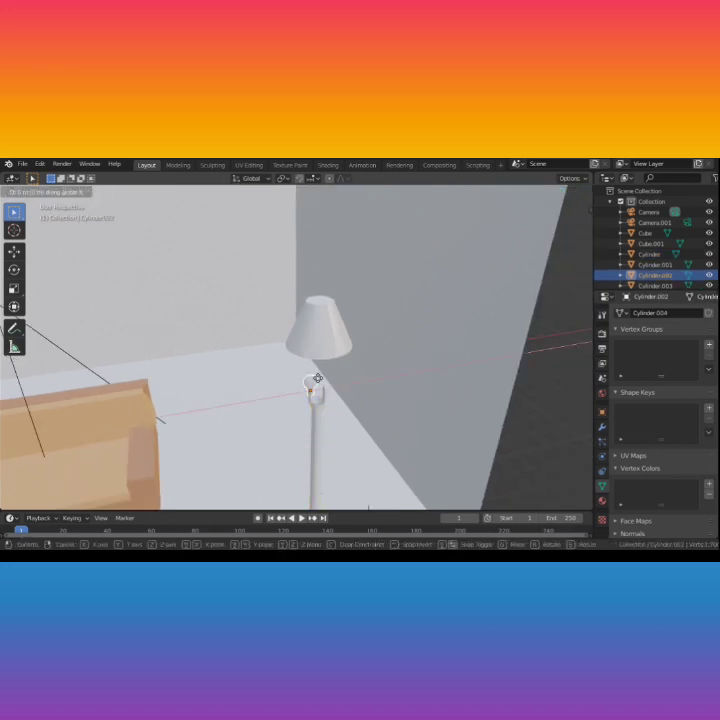
key("y")
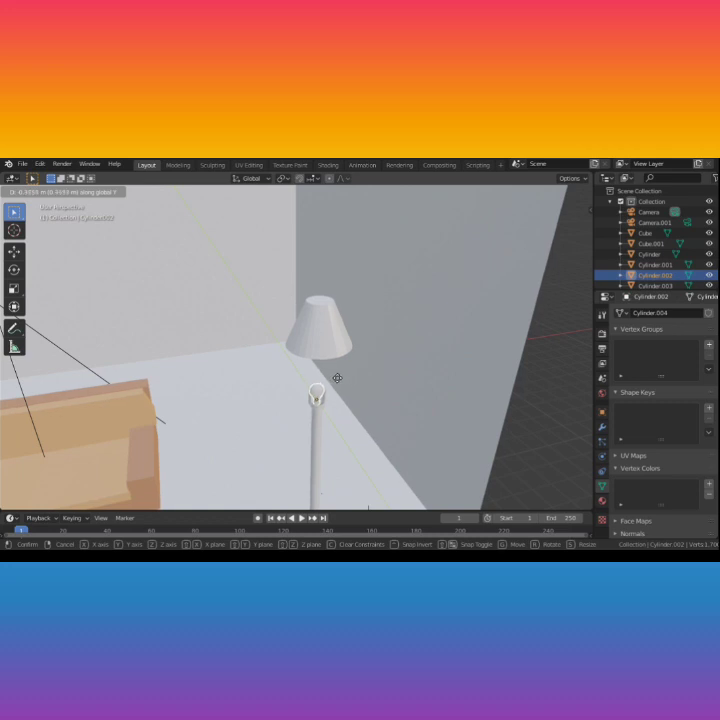
left_click(337, 378)
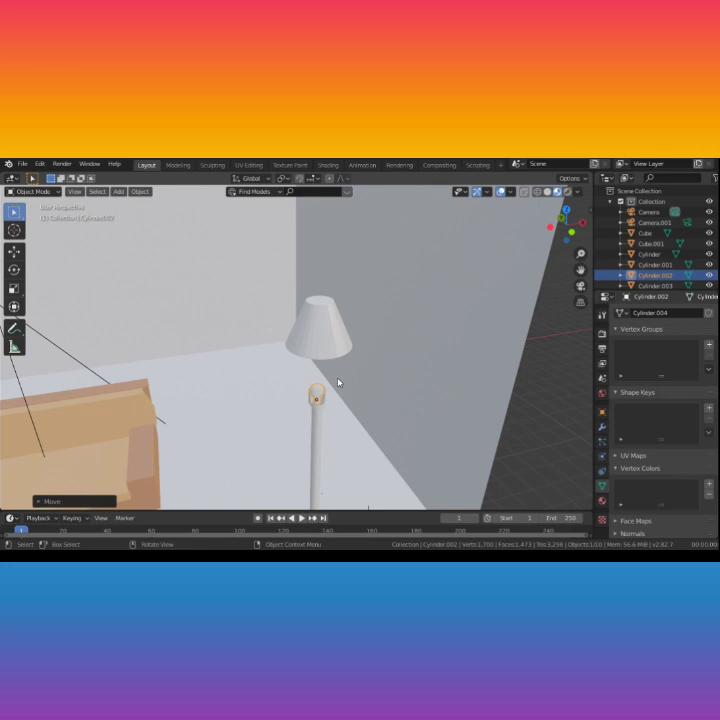
Step: Nudge the light bulb slightly along the X axis to center it between the socket's two upright supports
middle_click_drag(373, 379, 358, 370)
scroll(251, 420, "up", 4)
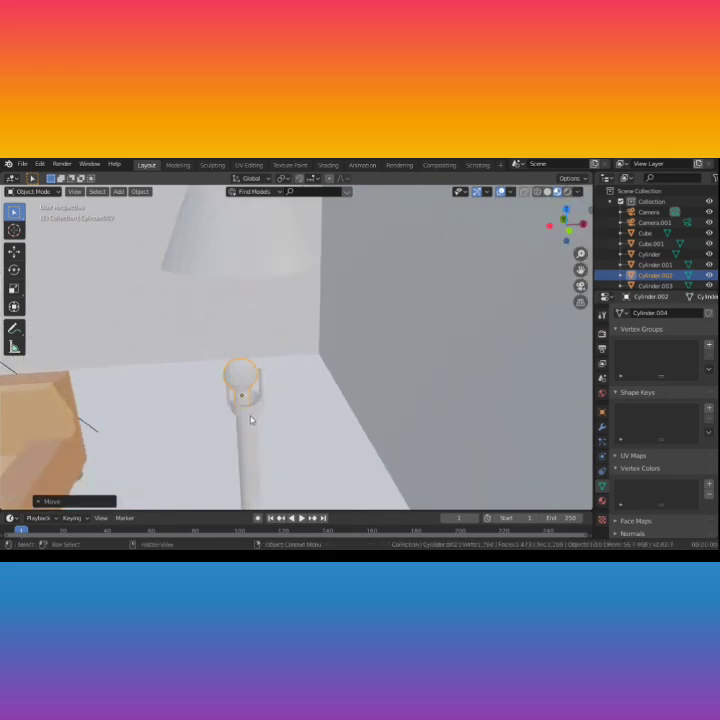
scroll(254, 418, "up", 2)
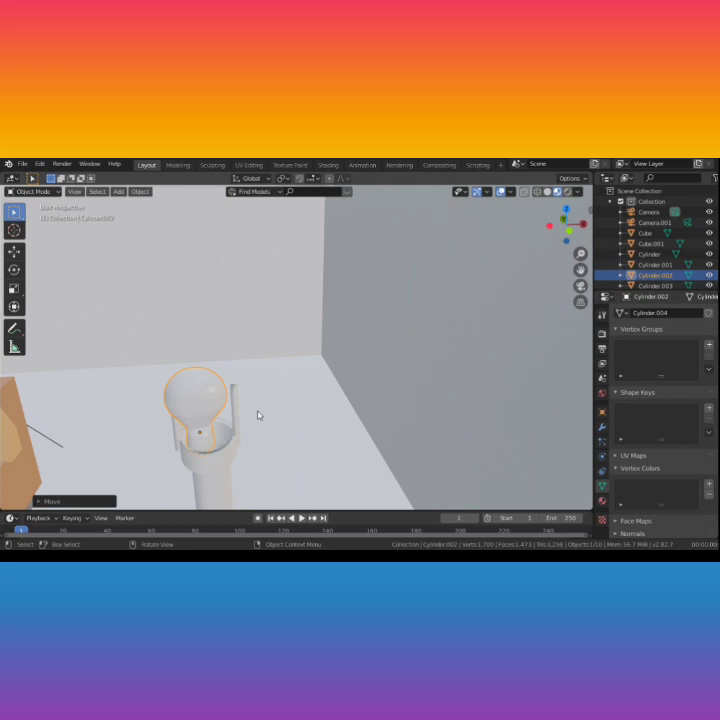
key("g")
key("x")
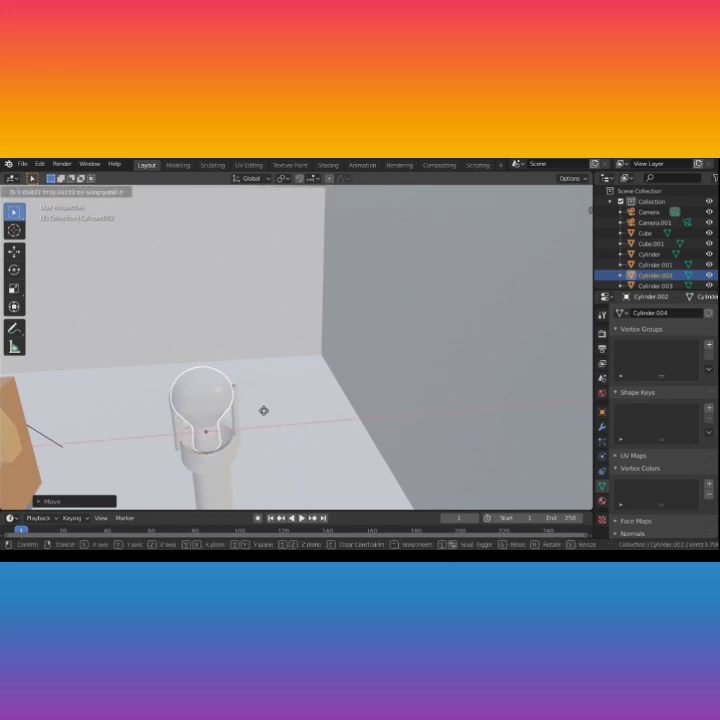
left_click(263, 410)
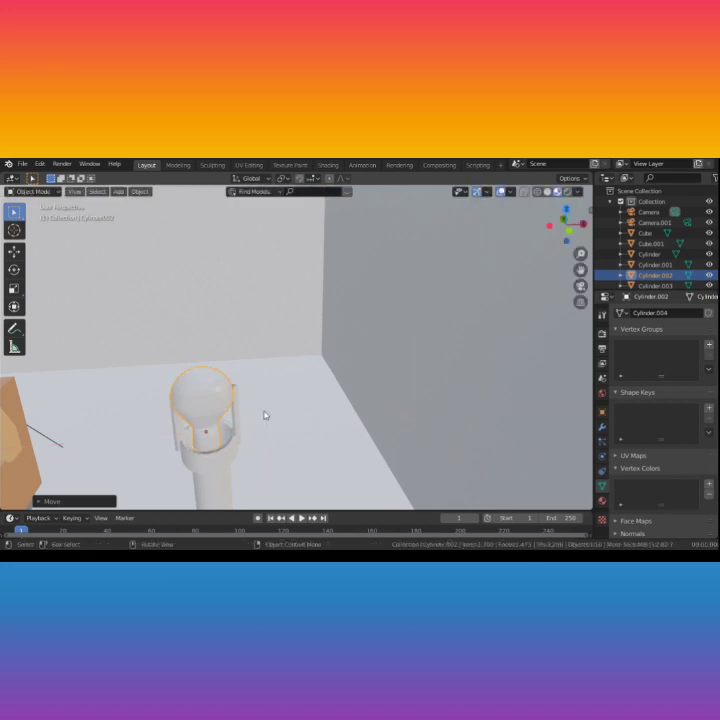
Step: Stretch the light bulb along the Z axis by a factor of about 1.2 and raise it slightly above the socket
key("s")
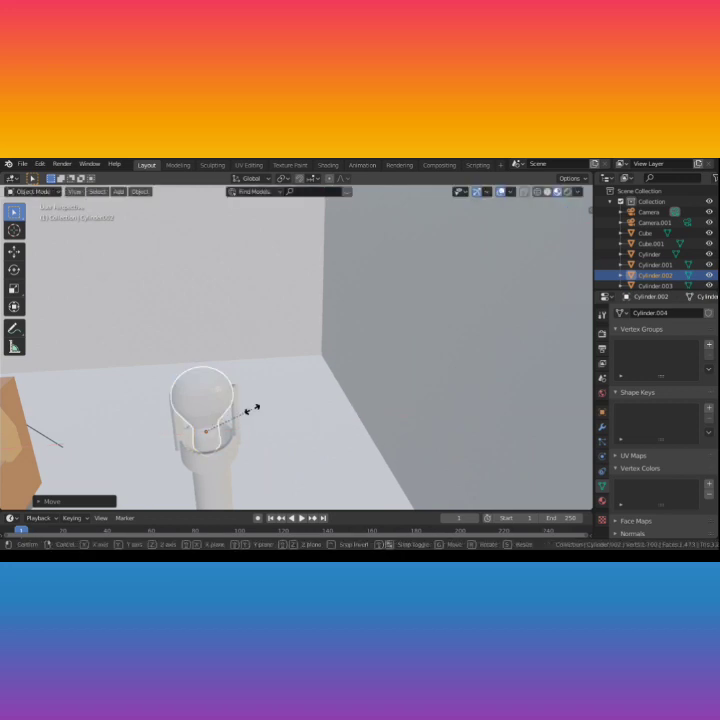
key("z")
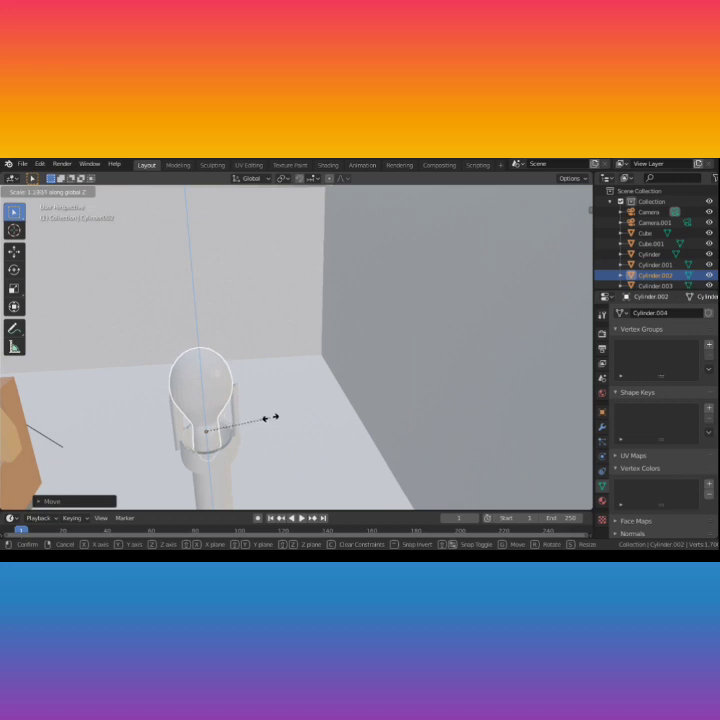
left_click(270, 418)
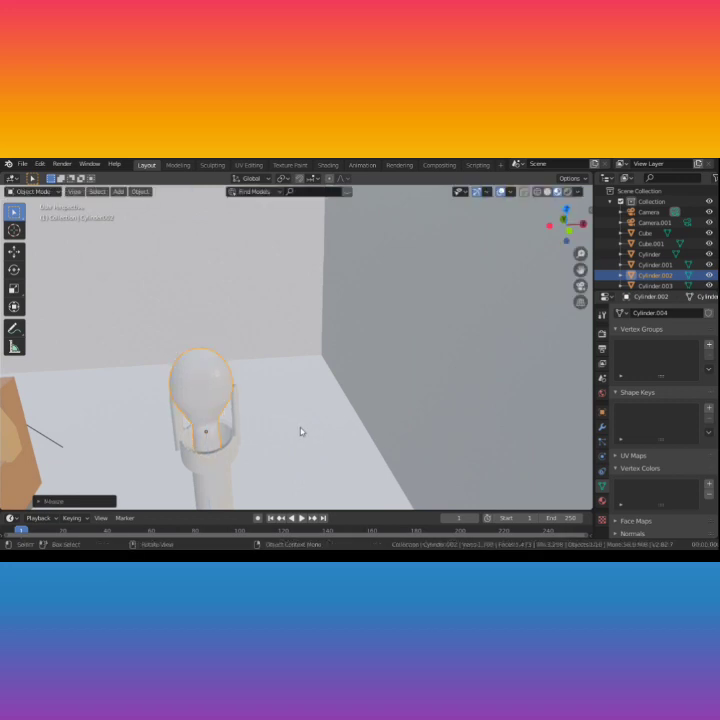
key("s")
key("z")
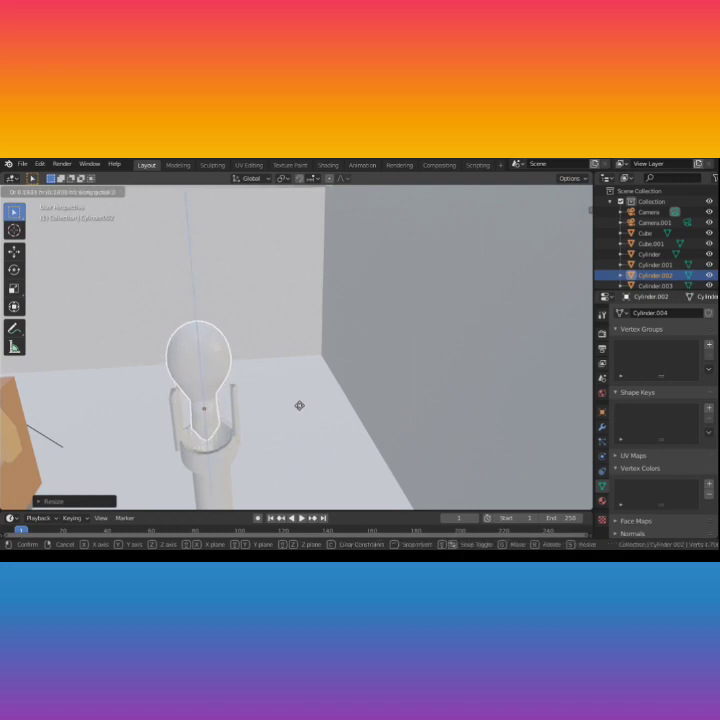
left_click(300, 408)
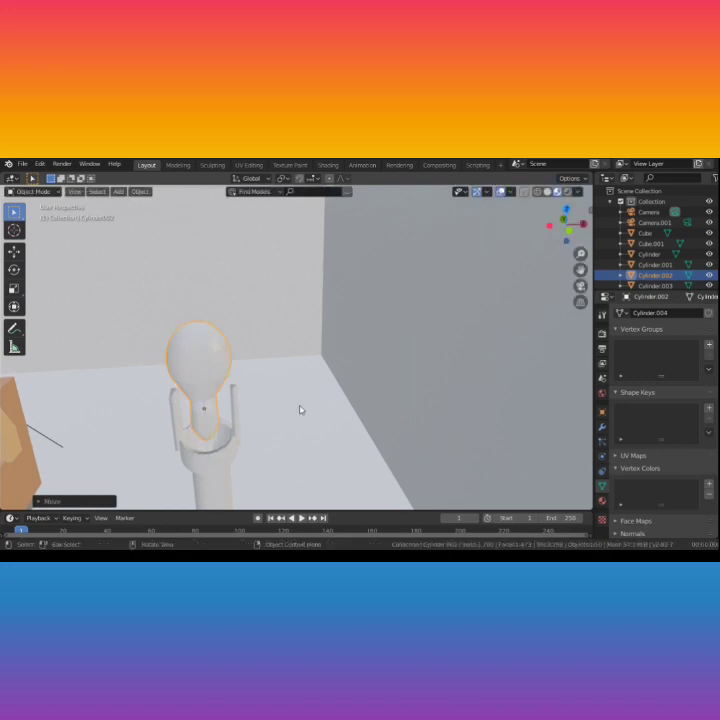
Step: Widen the light bulb by scaling it up along the Y axis and along the X axis
middle_click_drag(274, 425, 256, 442)
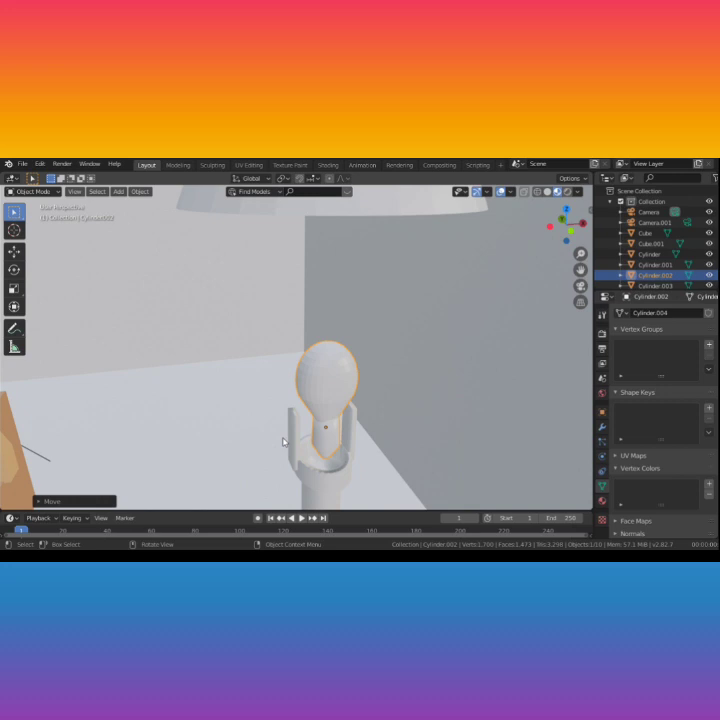
key("s")
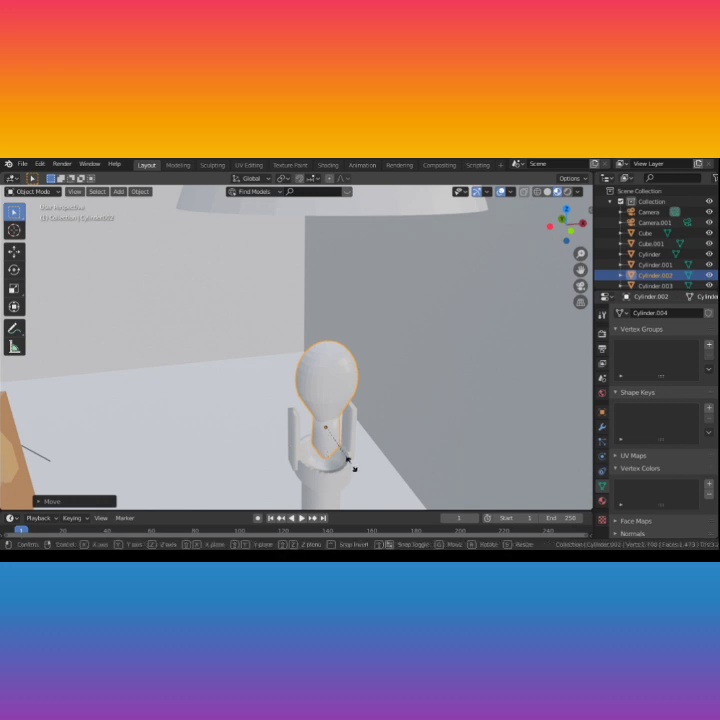
key("y")
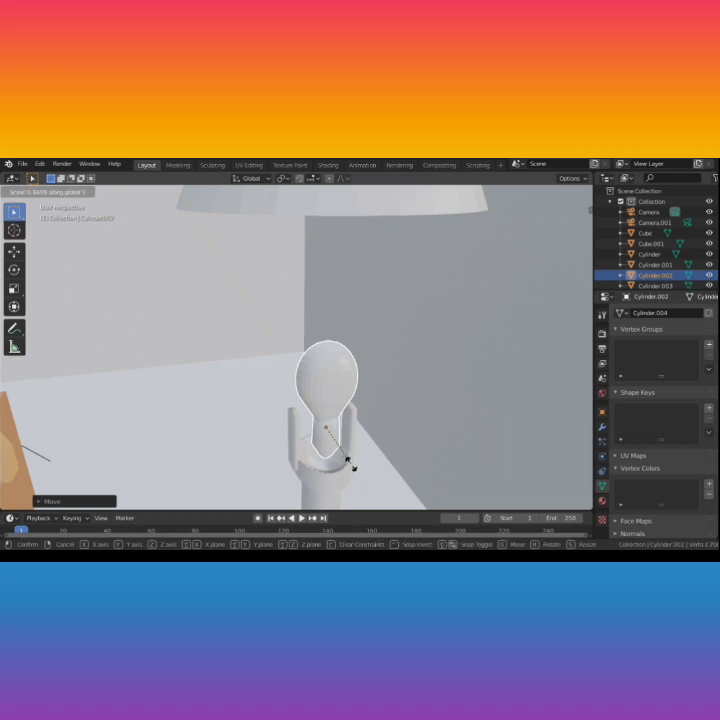
left_click(396, 191)
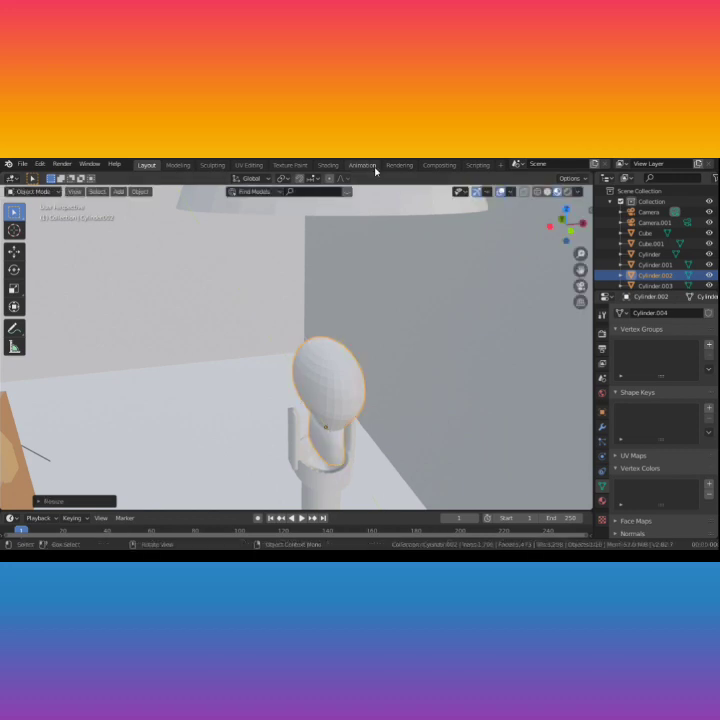
key("s")
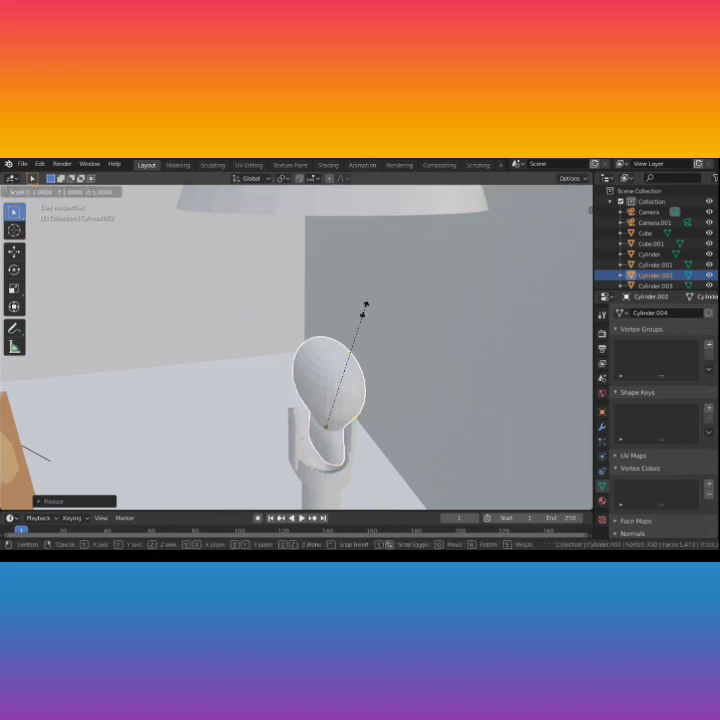
key("x")
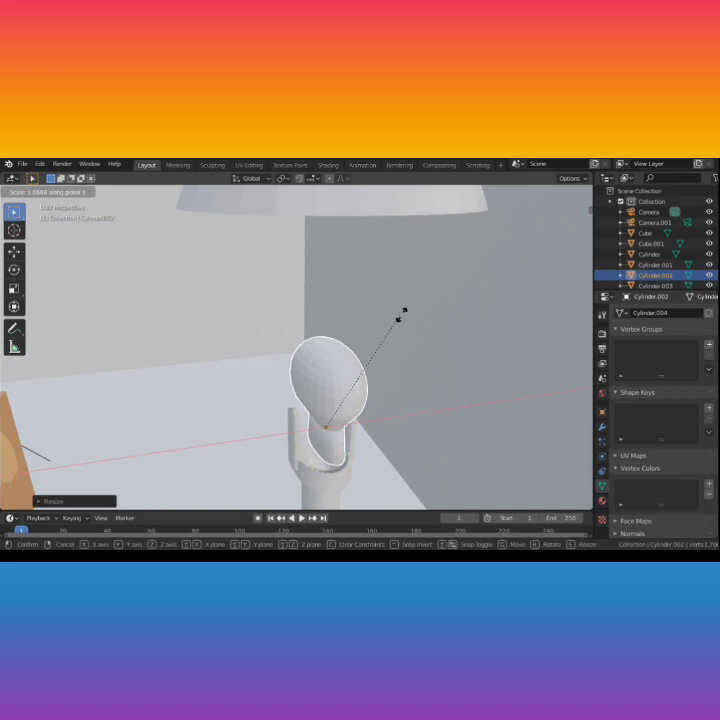
left_click(483, 298)
Step: Scale the widened light bulb along the Z axis by a factor of about 1.28 to restore its rounded shape
mouse_move(483, 329)
middle_mouse_down()
mouse_move(465, 310)
mouse_move(477, 316)
mouse_move(475, 327)
middle_mouse_up()
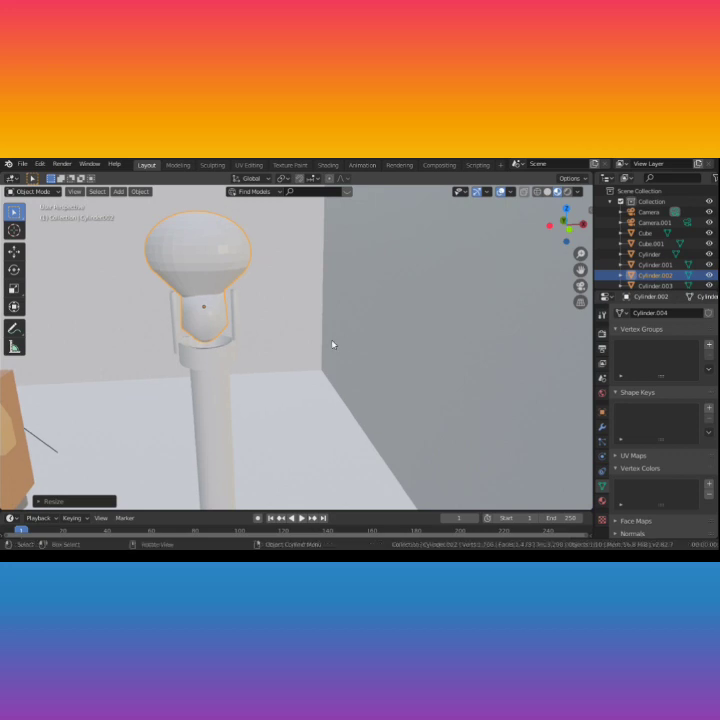
key("s")
key("z")
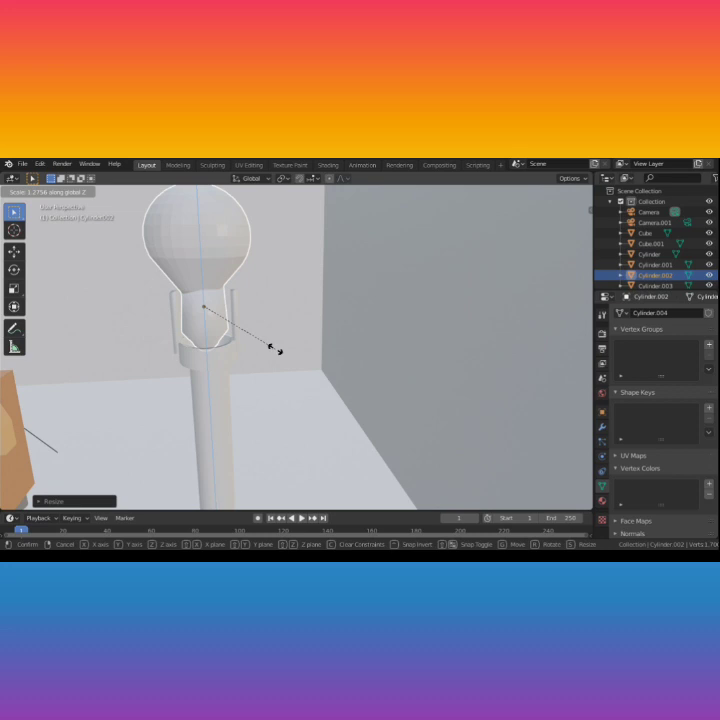
left_click(277, 351)
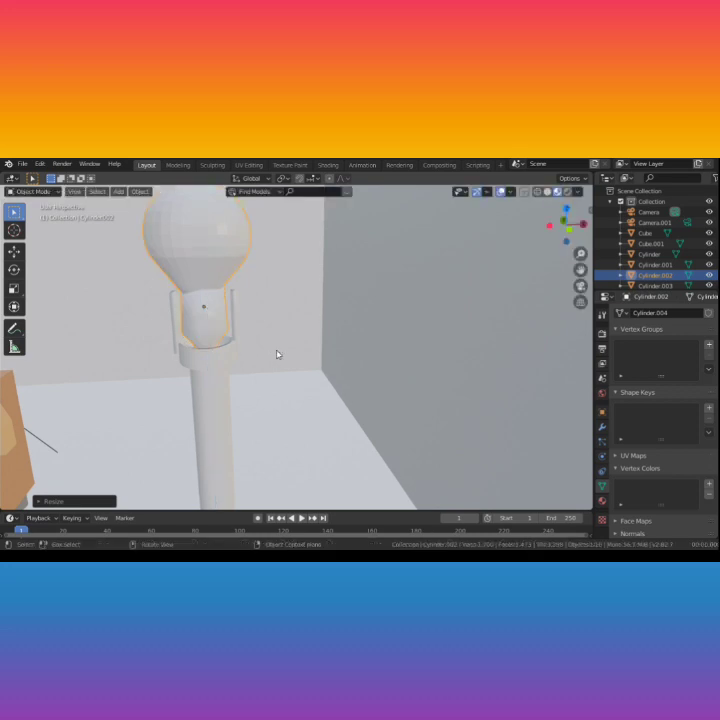
Step: Lower the light bulb slightly along the Z axis so its base sits inside the lamp socket
scroll(257, 372, "down", 3)
scroll(258, 370, "down", 5)
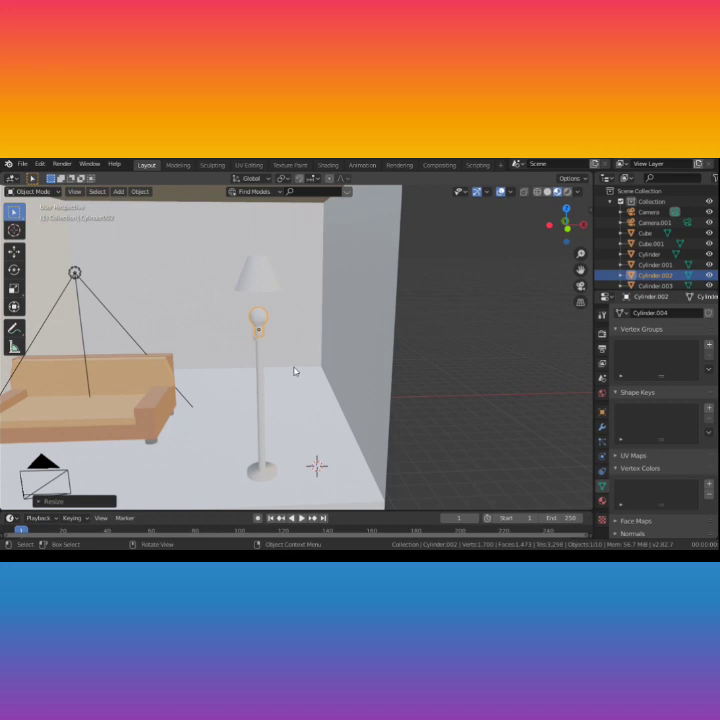
scroll(294, 371, "up", 6)
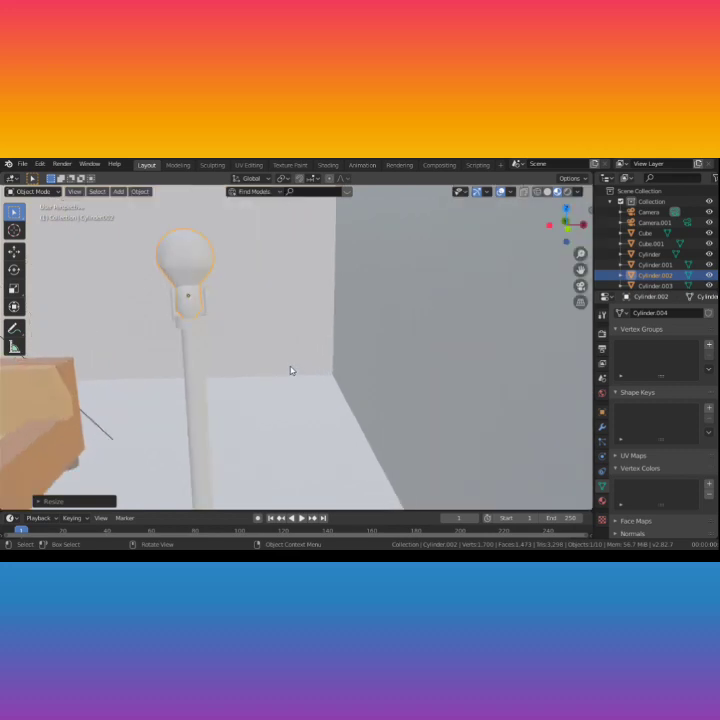
key("g")
key("z")
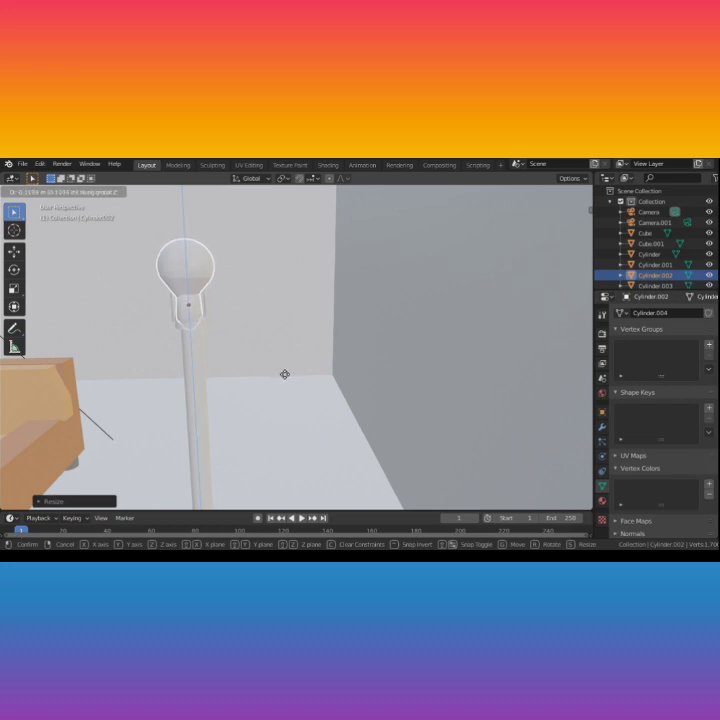
left_click(285, 375)
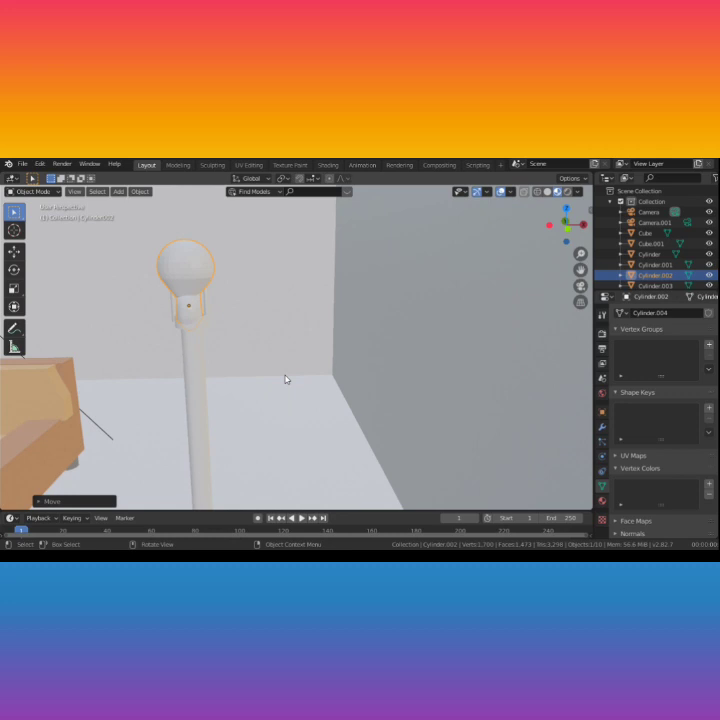
Step: Shift the light bulb slightly along the Y axis to center its base in the socket
middle_click_drag(257, 347, 294, 379)
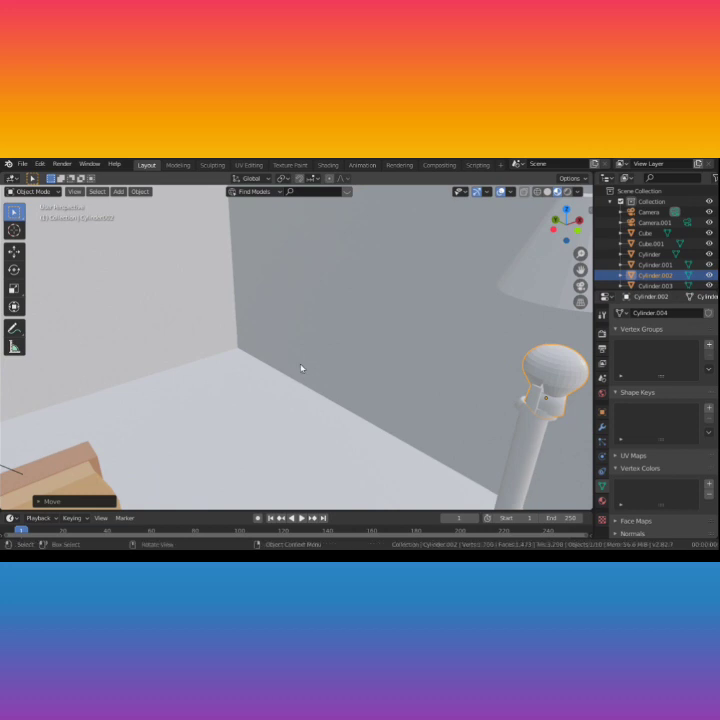
key("g")
key("y")
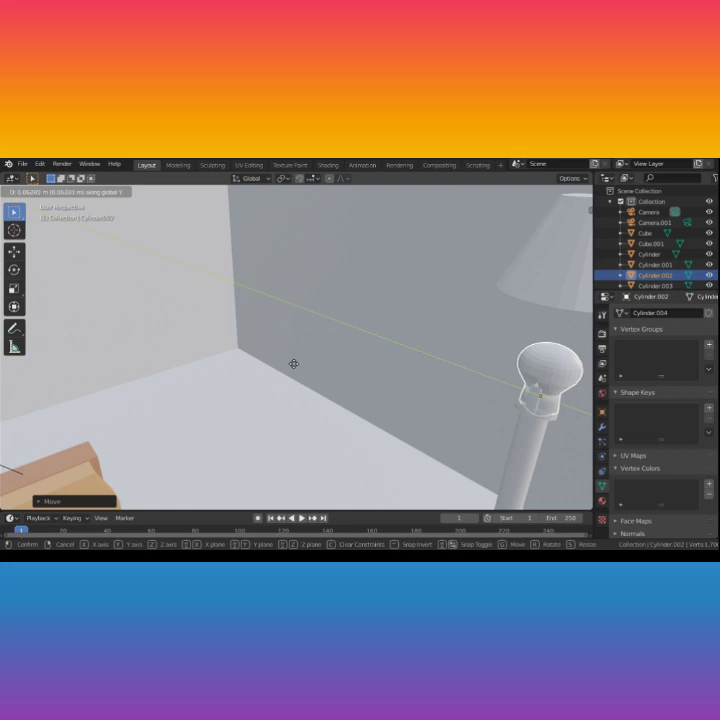
left_click(294, 364)
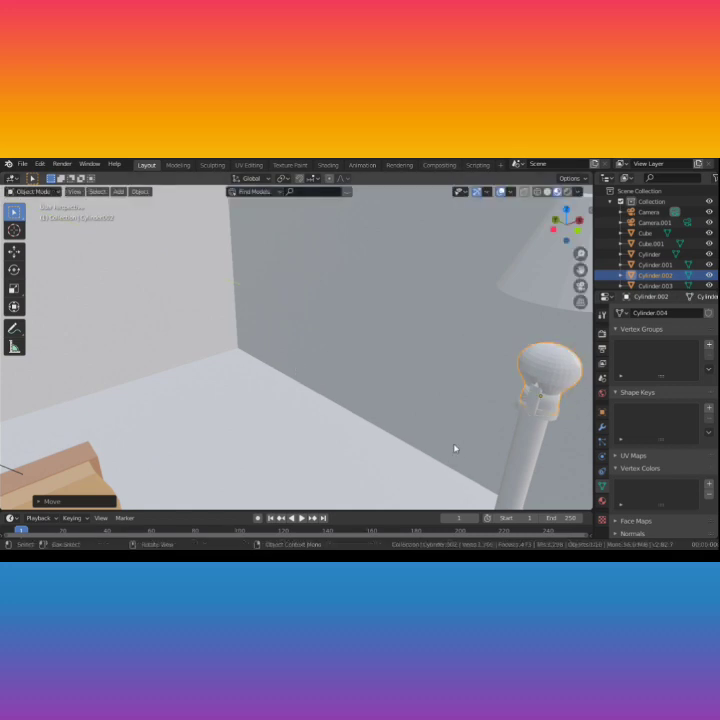
Step: Narrow the light bulb along the Y axis to about 0.80 of its size
middle_click_drag(458, 450, 488, 443)
key("s")
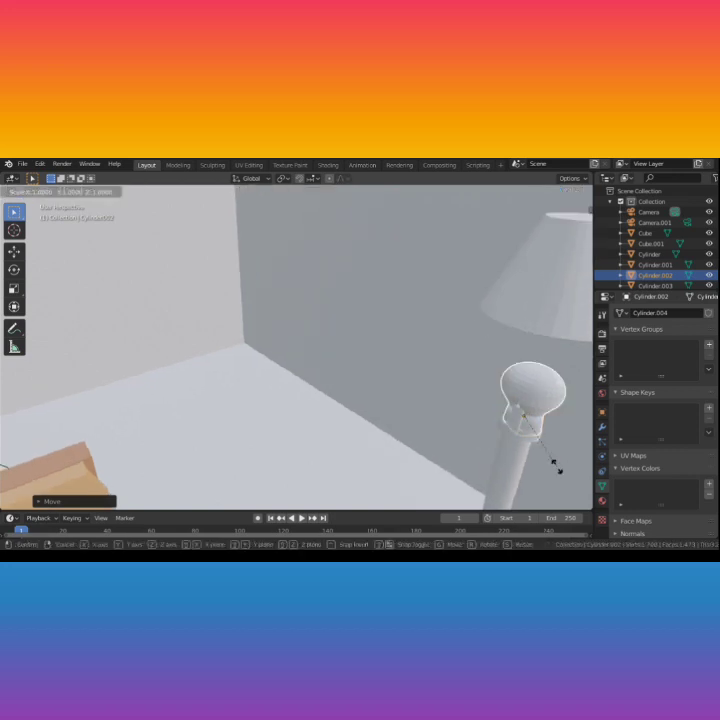
key("y")
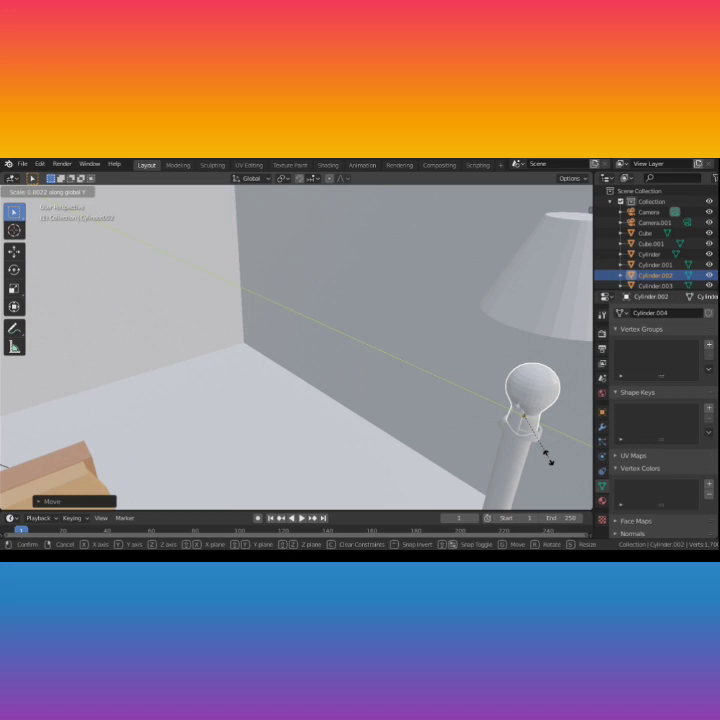
left_click(549, 461)
Step: Rotate the thin upright bar beside the light bulb's base 90 degrees about the Y axis so it lies horizontally
middle_click_drag(549, 461, 513, 447)
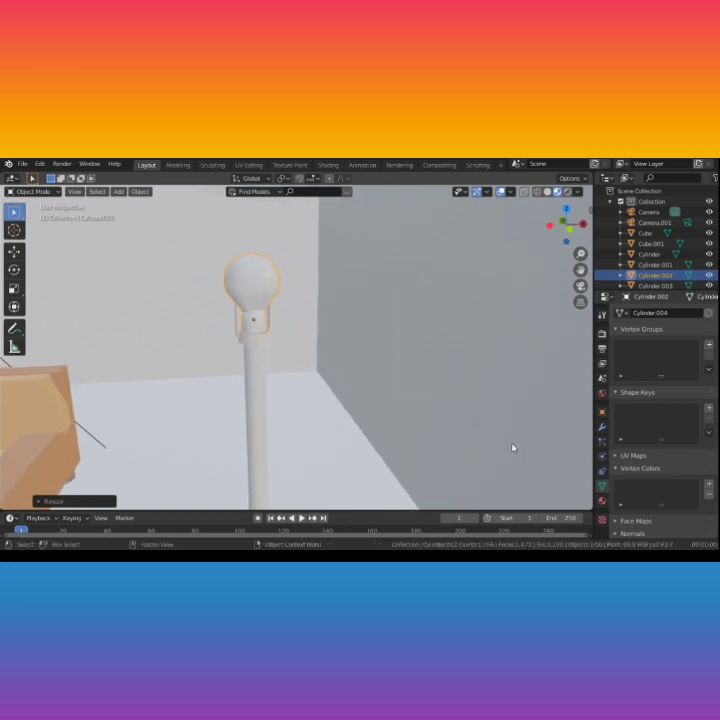
left_click(239, 341)
left_click(236, 322)
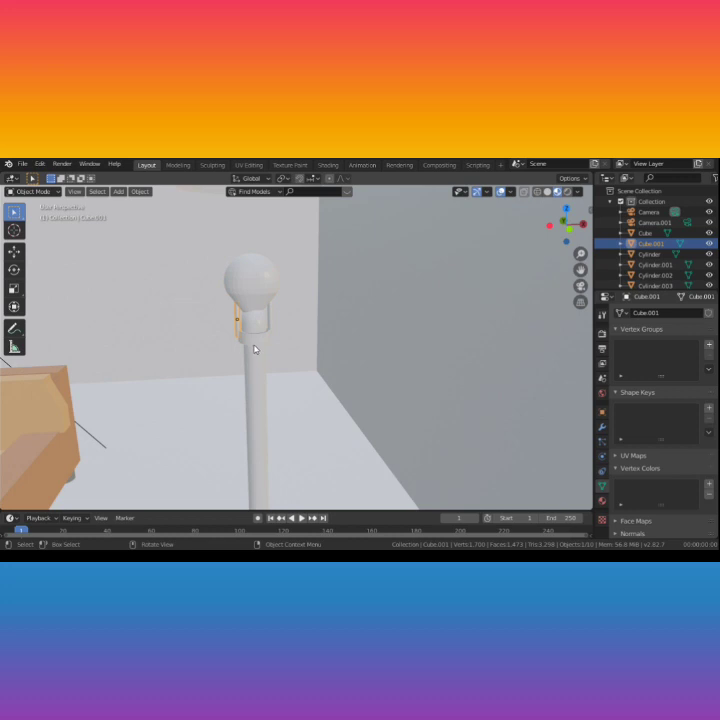
key("r")
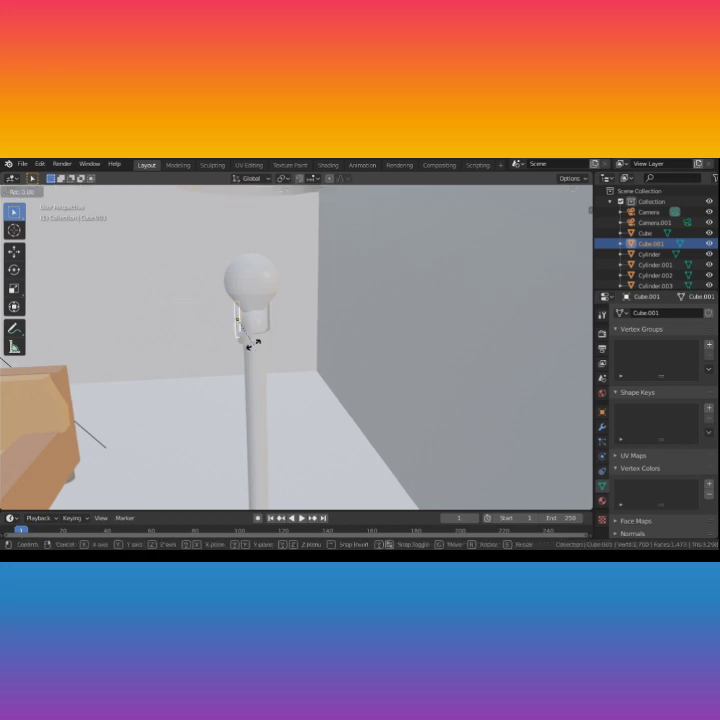
type("y")
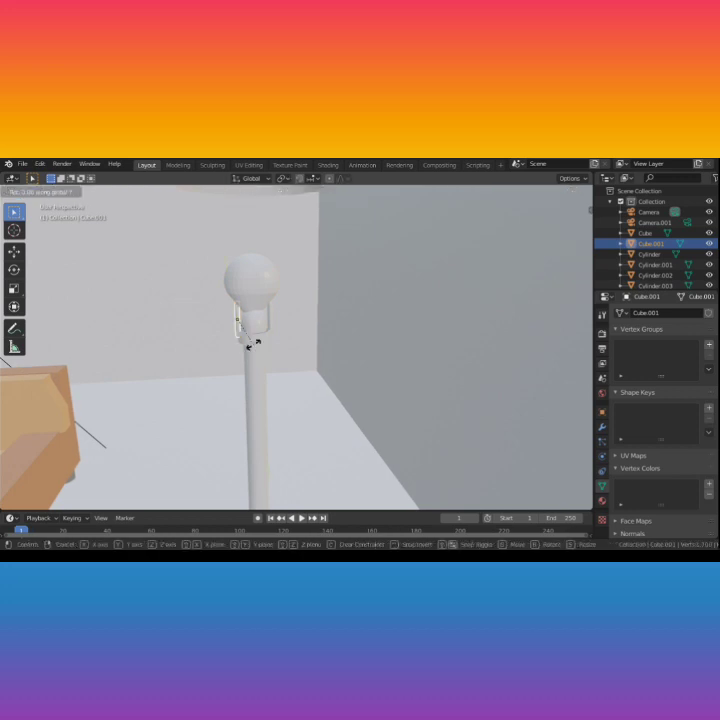
type("90")
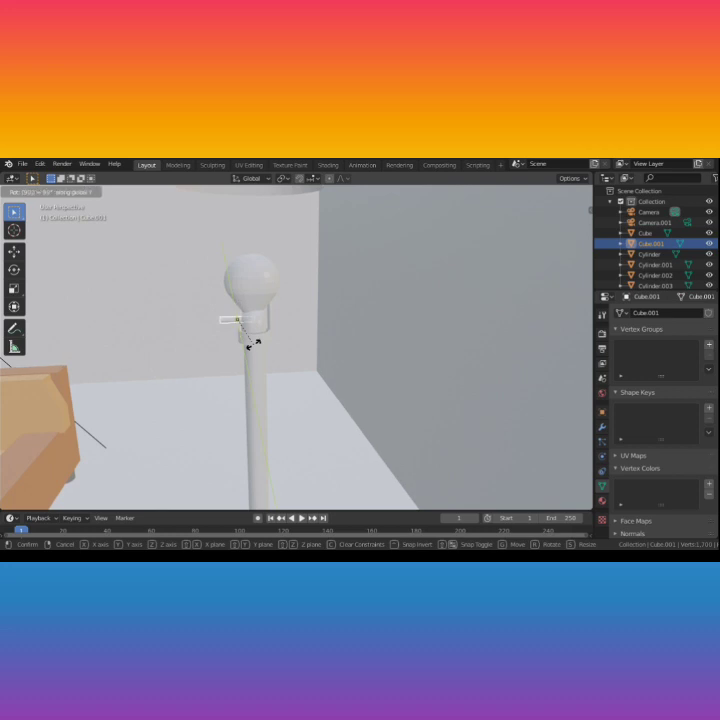
key("Return")
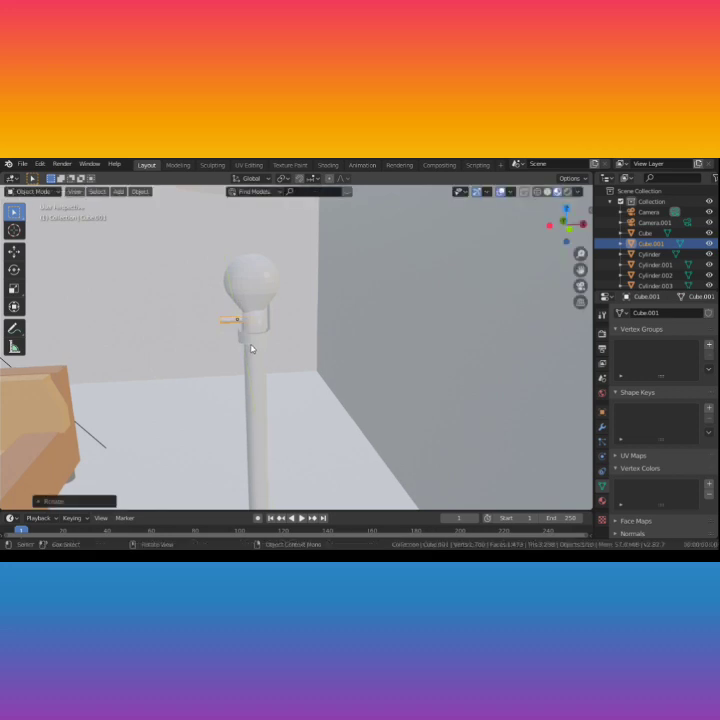
Step: Lower the horizontal bar to the rim of the lamp socket and shift it along X so it projects outward from the pole
key("g")
key("z")
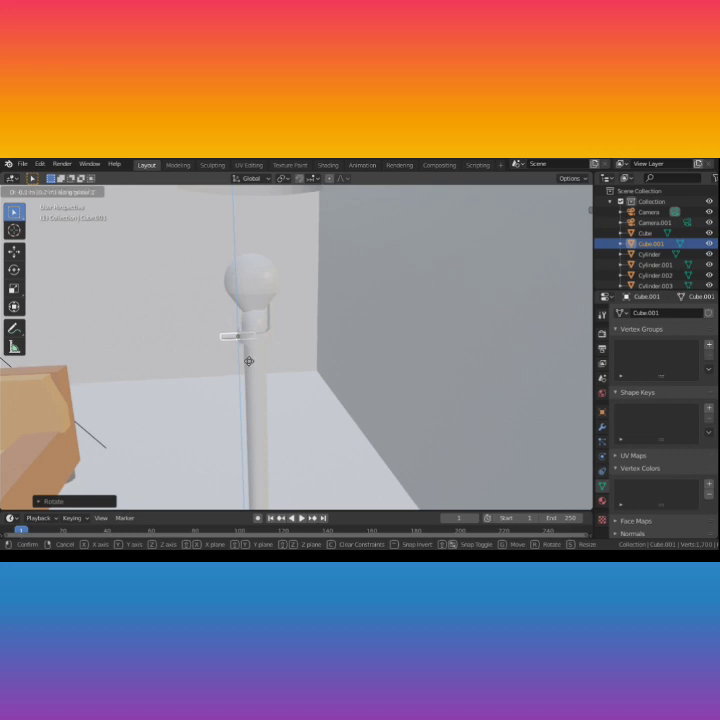
key("Return")
key("g")
key("x")
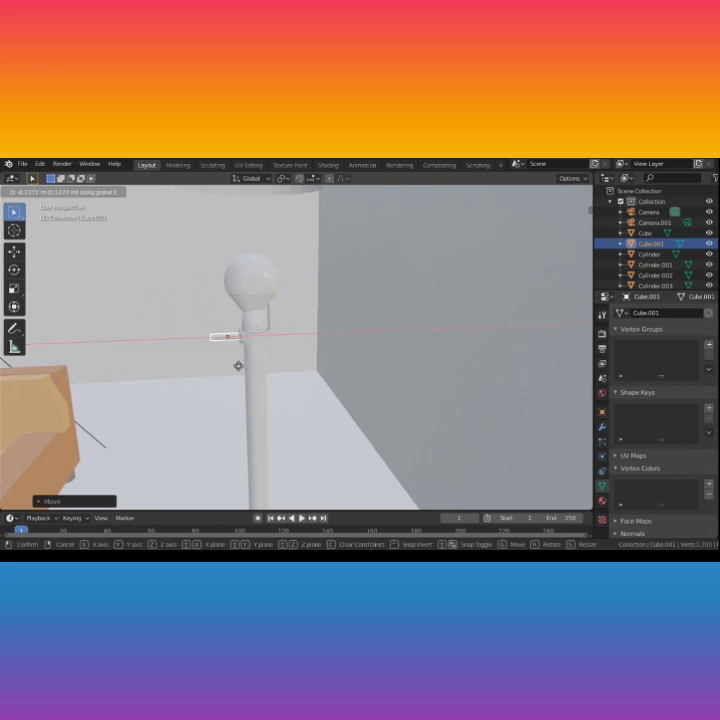
left_click(240, 370)
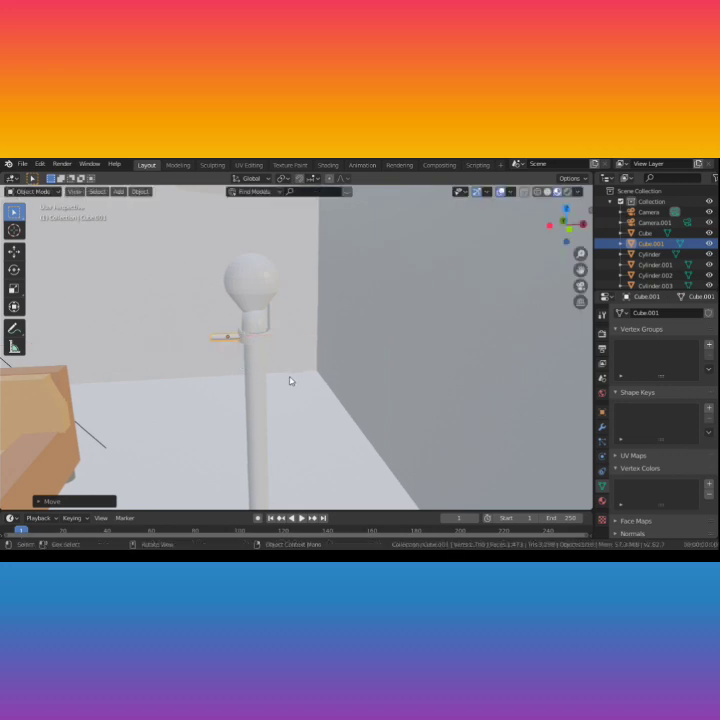
left_click(273, 374)
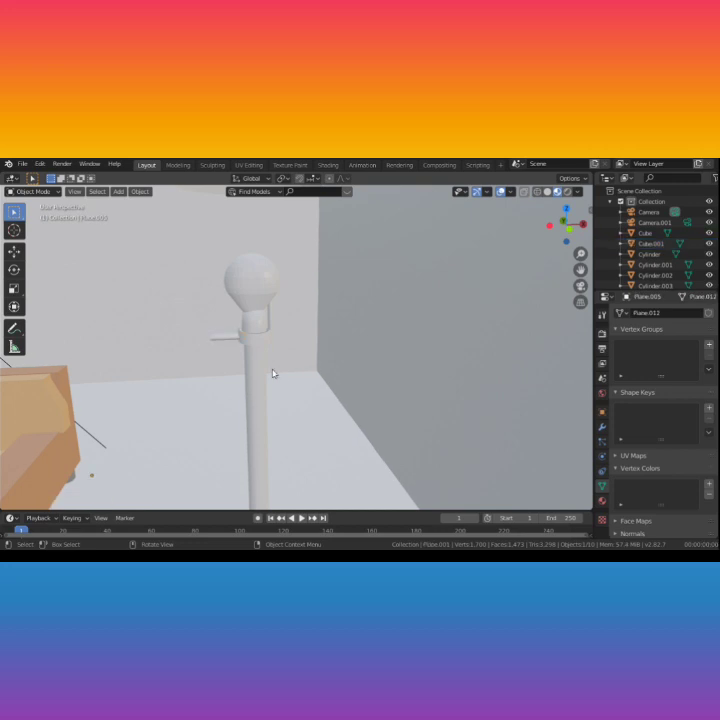
Step: Shorten the horizontal bar slightly along the X axis
left_click(222, 340)
key("s")
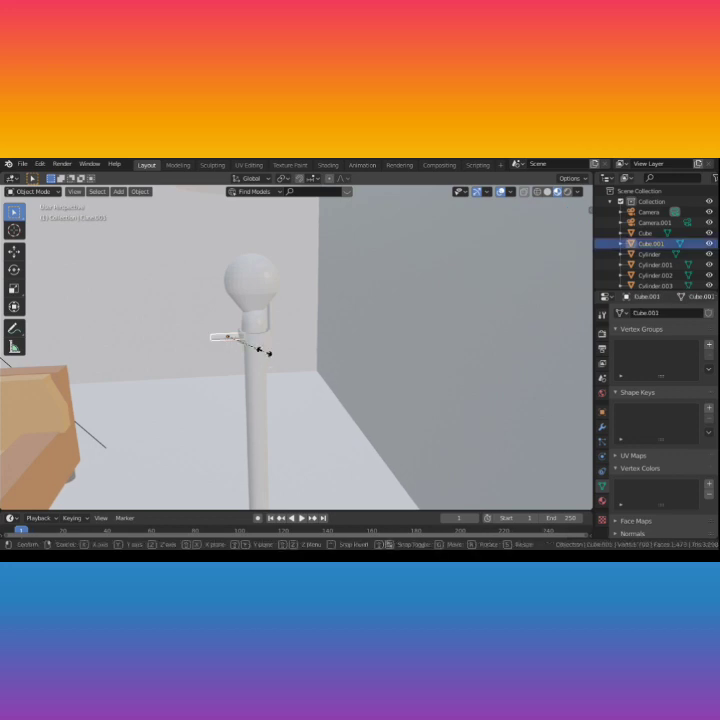
key("x")
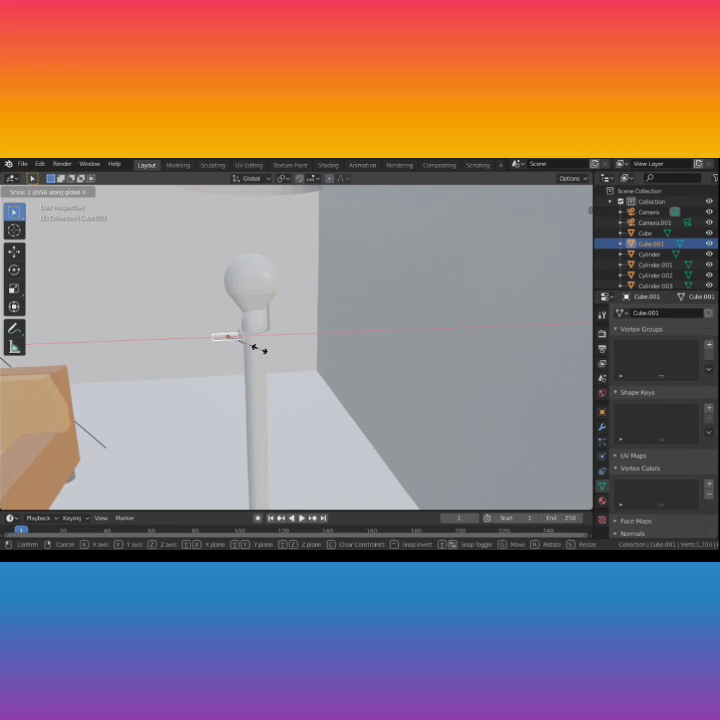
left_click(257, 348)
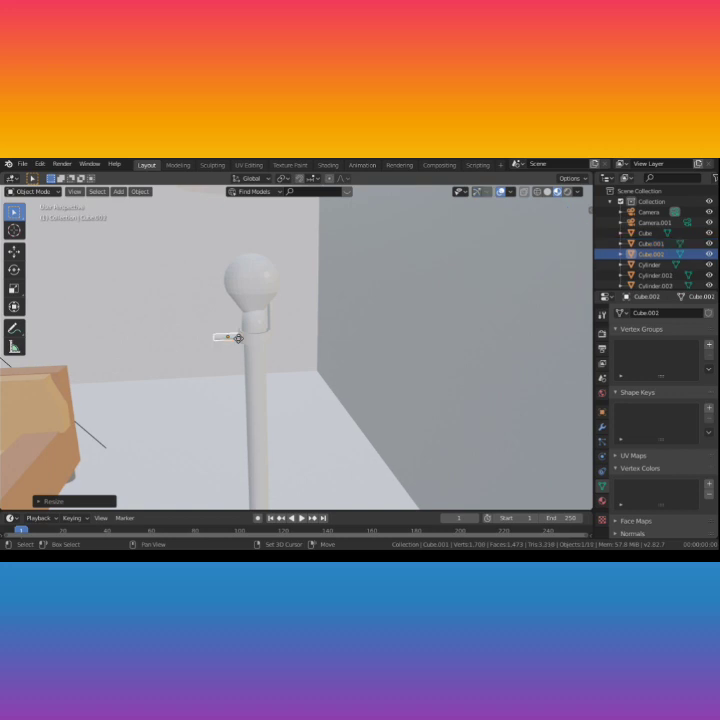
Step: Duplicate the horizontal bar about 0.6 m along the X axis so the copy projects from the opposite side of the pole
key("shift+d")
key("x")
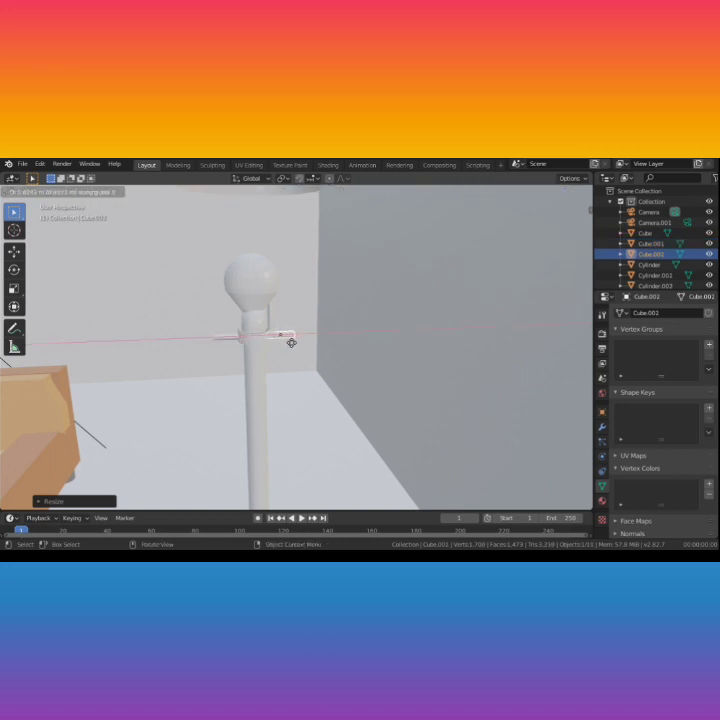
left_click(291, 343)
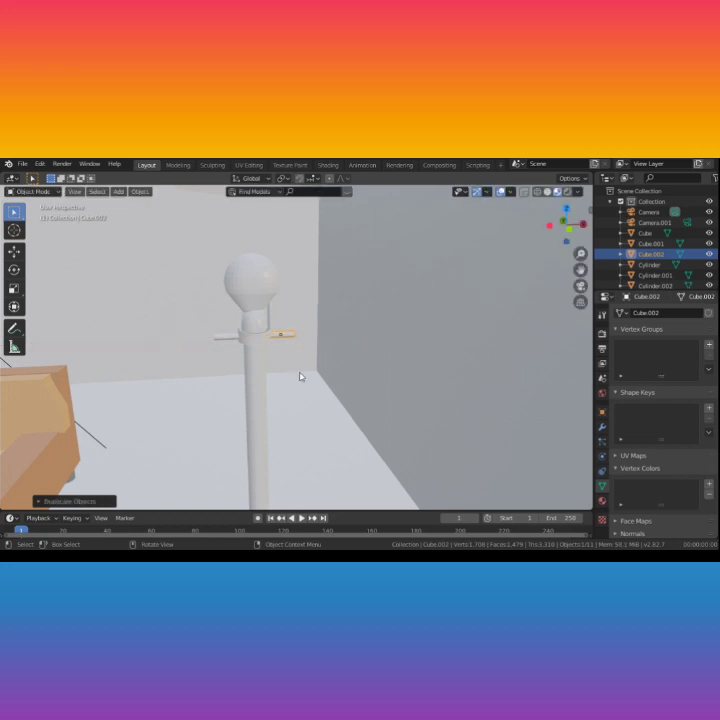
left_click(285, 376)
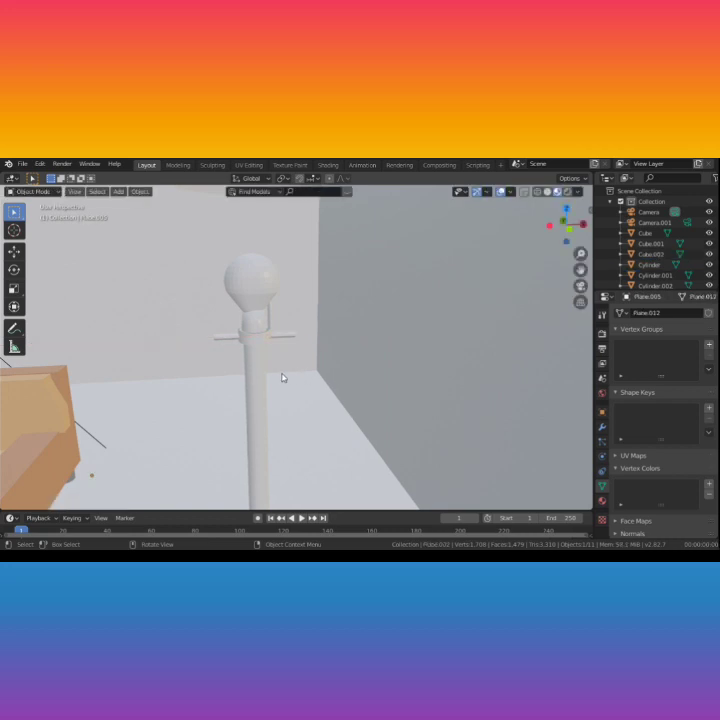
Step: Duplicate the remaining upright bar about 0.36 m along negative X to the opposite side of the bulb's base
left_click(269, 318)
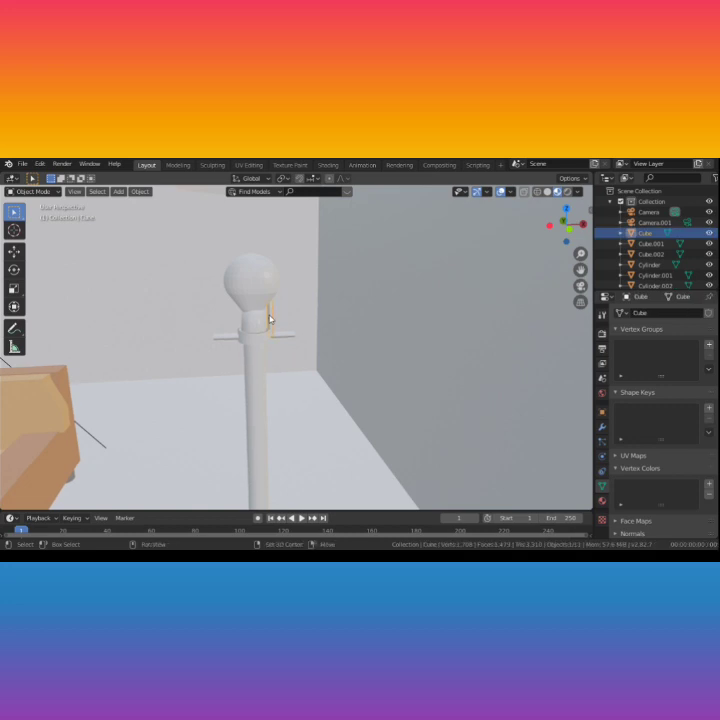
key("shift+d")
key("x")
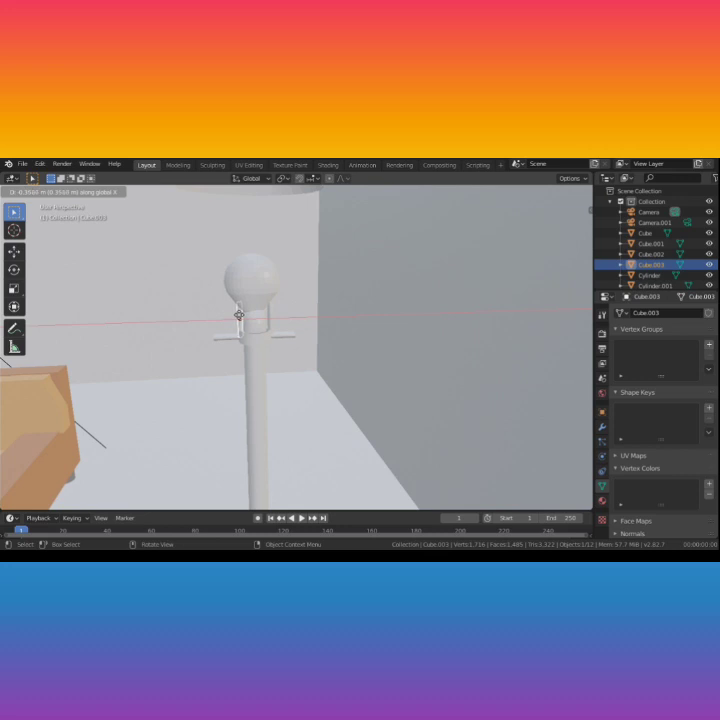
left_click(240, 318)
Step: Lower the duplicated upright bar slightly and shorten it along the Z axis so it sits below the round part of the bulb
key("g")
key("z")
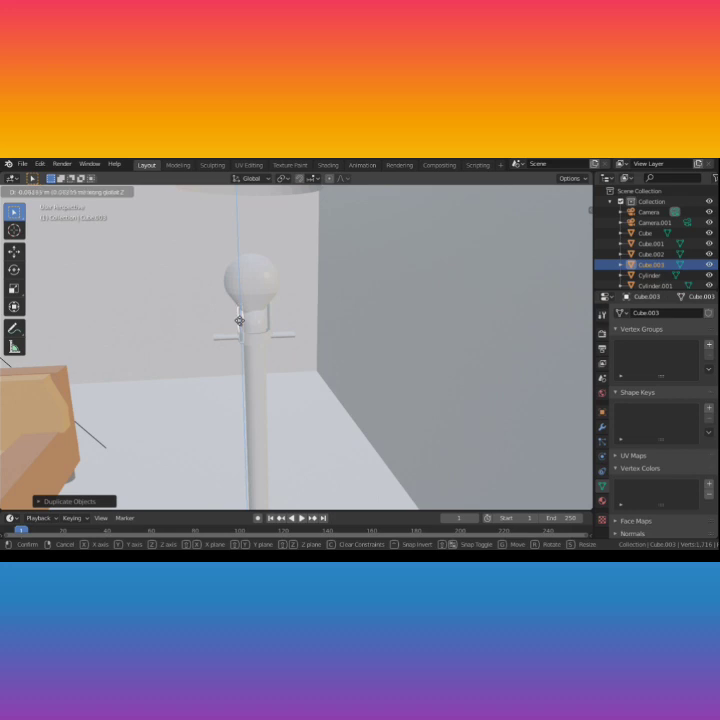
left_click(239, 321)
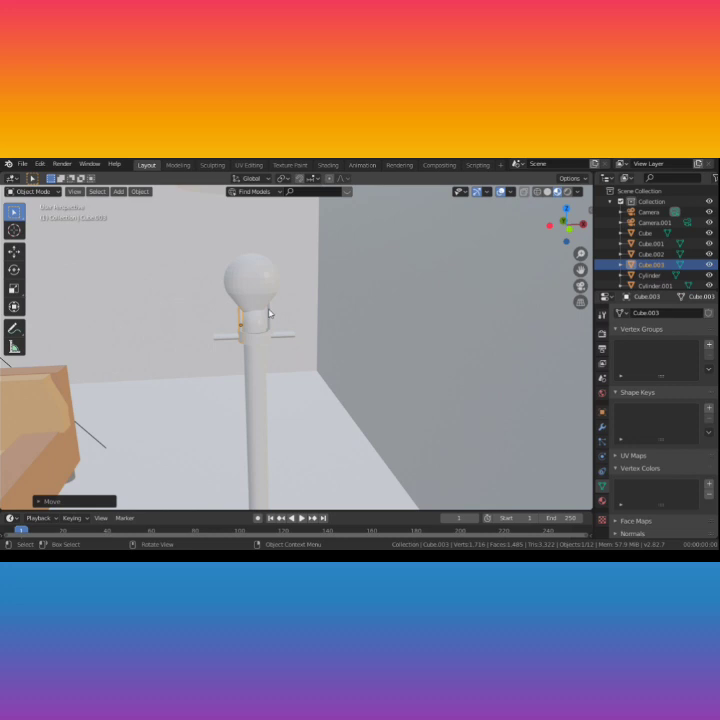
key("s")
key("z")
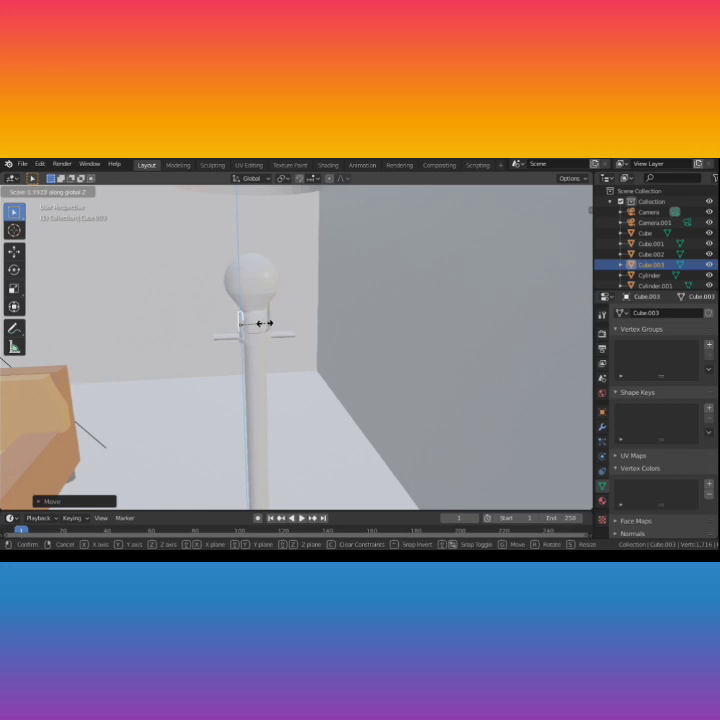
left_click(264, 325)
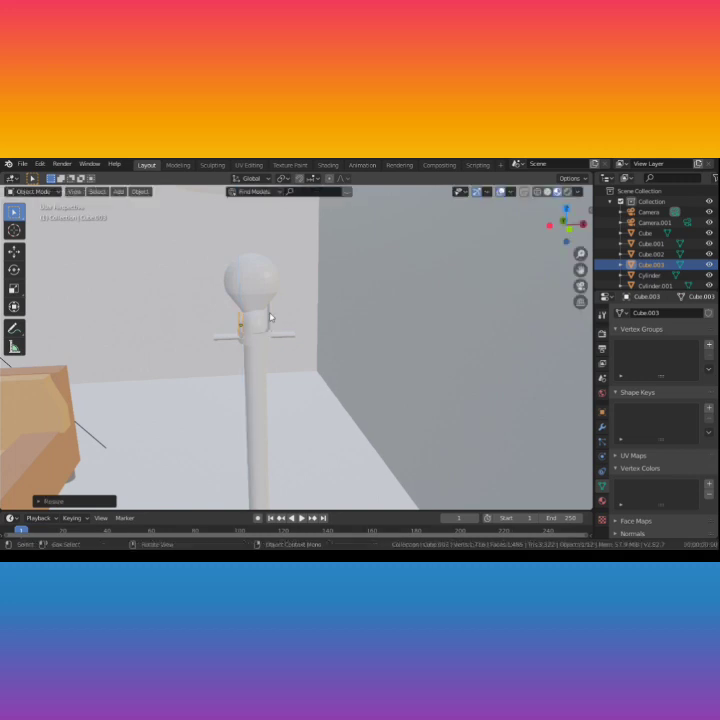
Step: Delete the original, longer upright bar beside the bulb's base
left_click(270, 318)
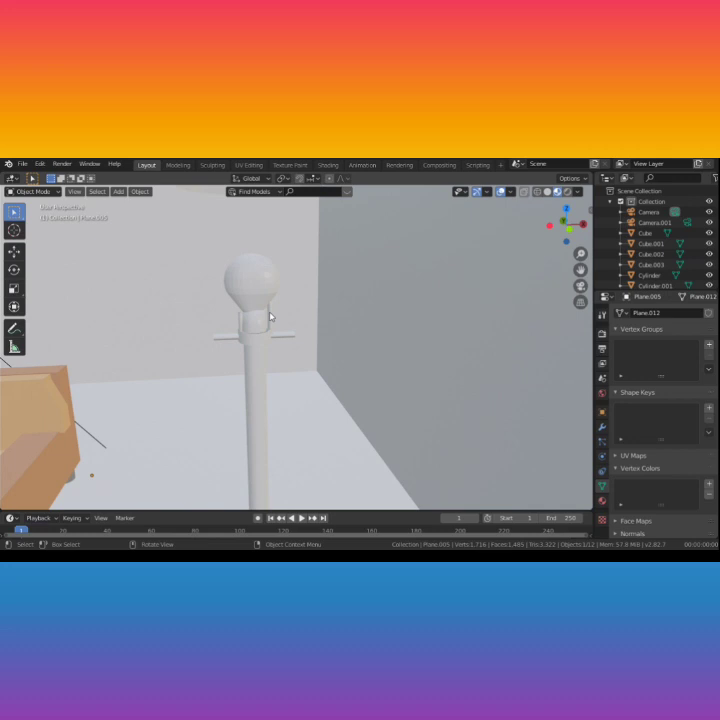
left_click(270, 317)
key("Delete")
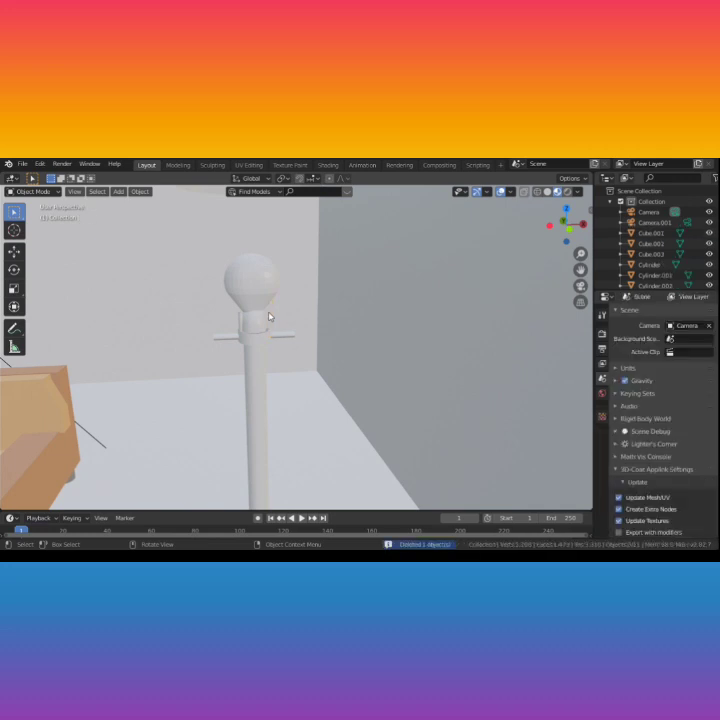
Step: Duplicate the shortened upright bar about 0.3 m along the X axis to the other side of the bulb's base
left_click(241, 318)
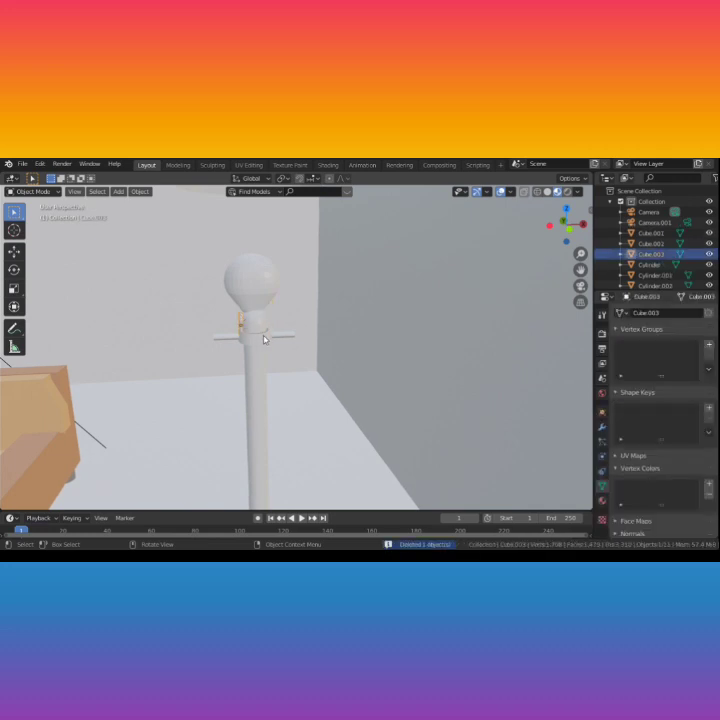
key("shift+d")
key("x")
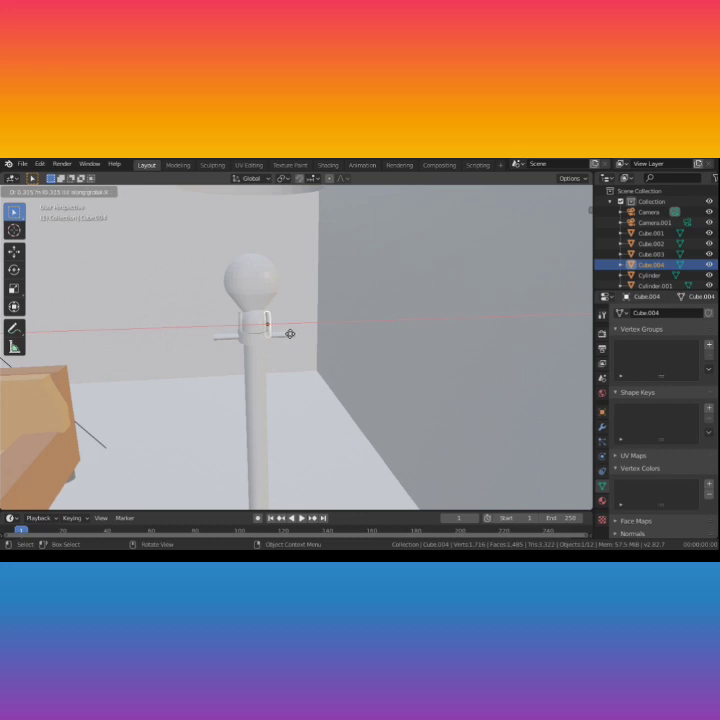
left_click(290, 334)
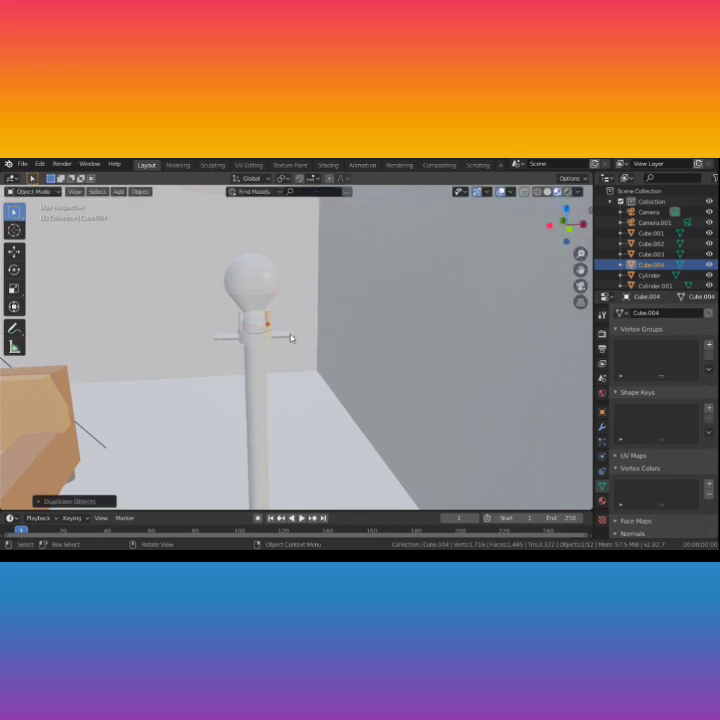
Step: Nudge the first shortened upright bar slightly outward along the X axis to line it up with the socket's edge
left_click(240, 324)
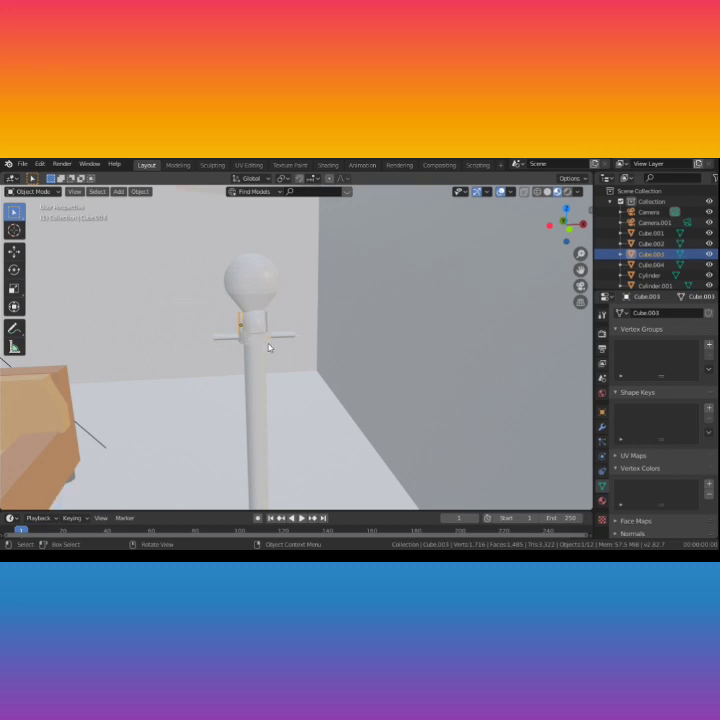
key("g")
key("x")
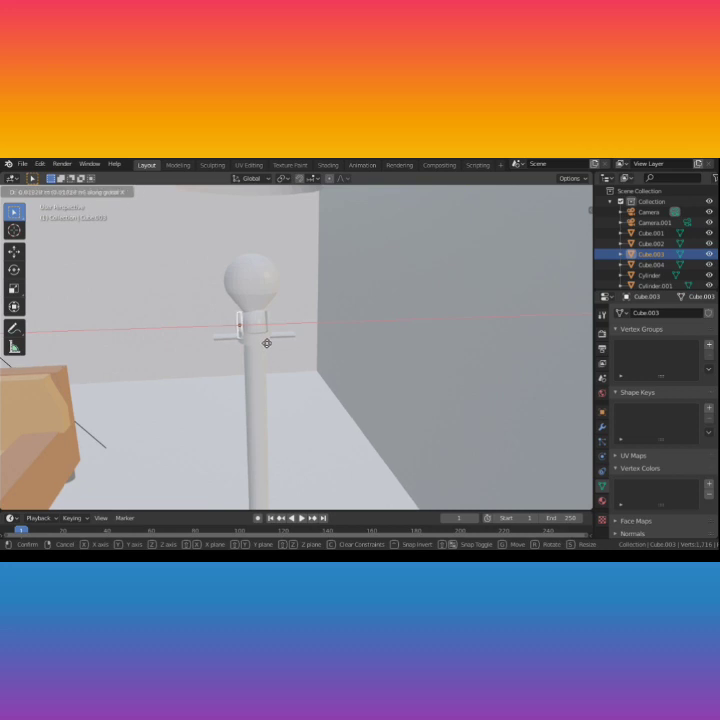
left_click(267, 343)
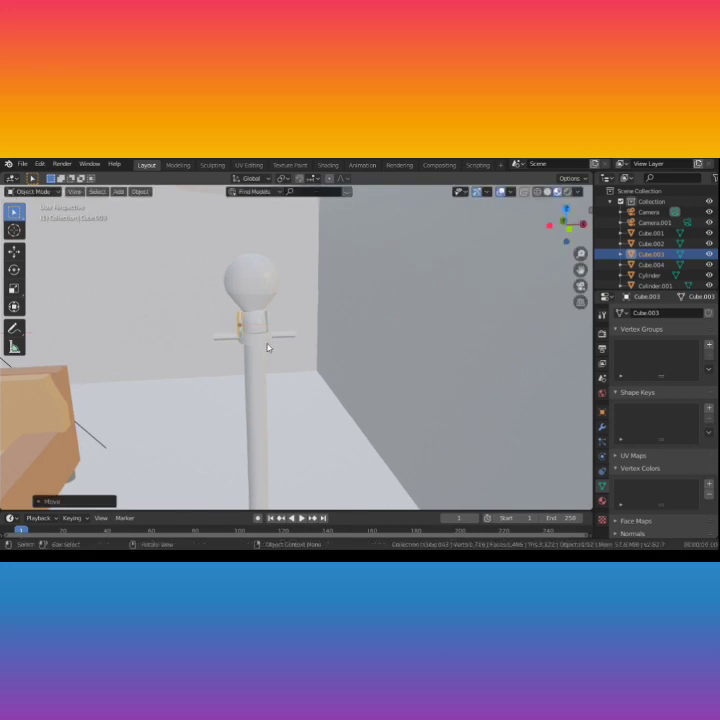
Step: Nudge the duplicated short upright bar slightly outward along the X axis to match the opposite edge of the socket
middle_click_drag(391, 306, 387, 307)
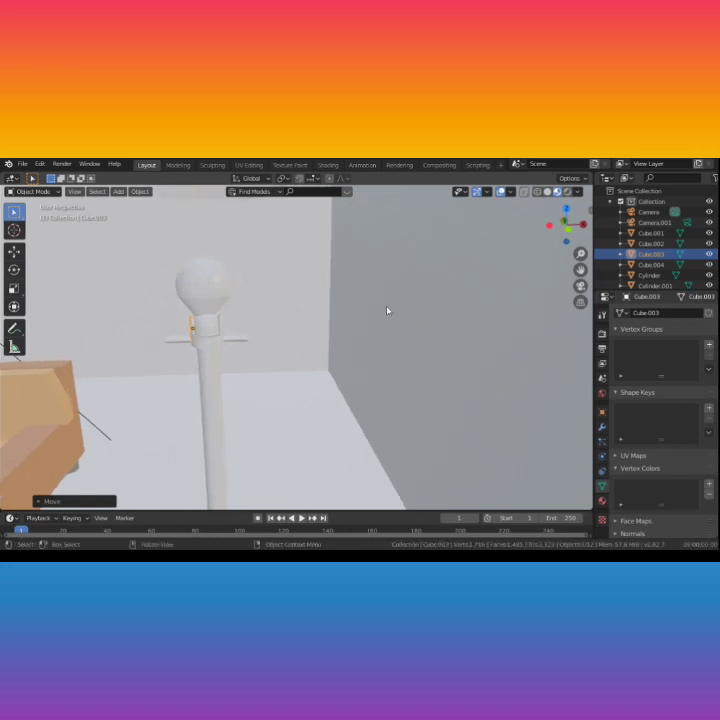
left_click(221, 326)
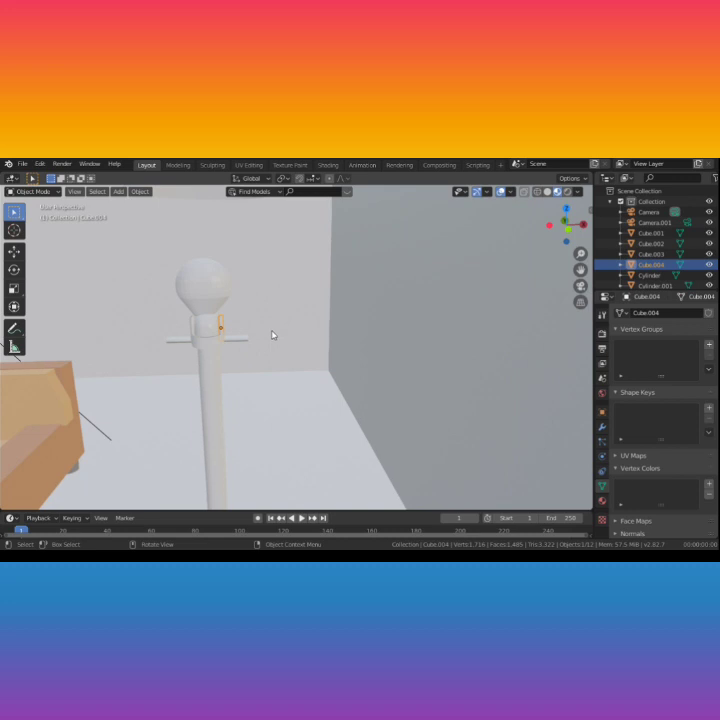
key("g")
key("x")
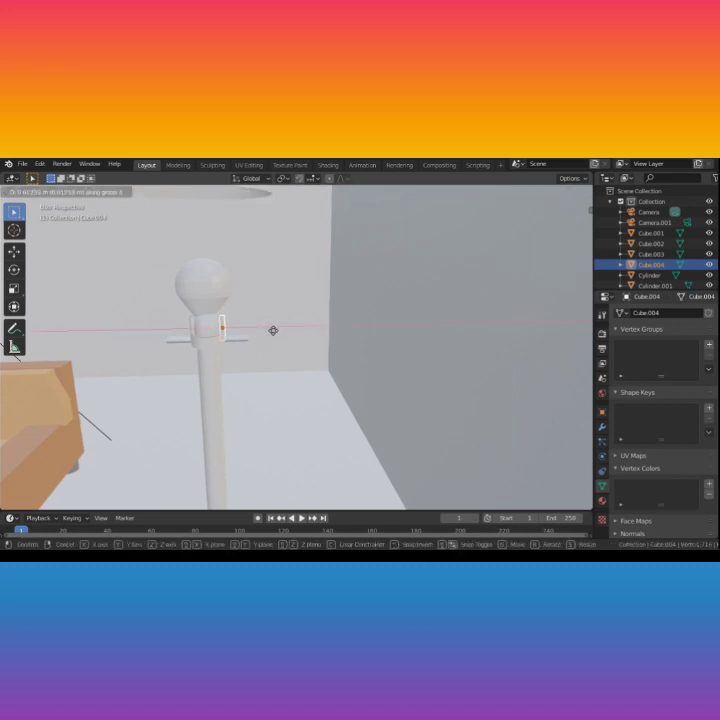
left_click(274, 334)
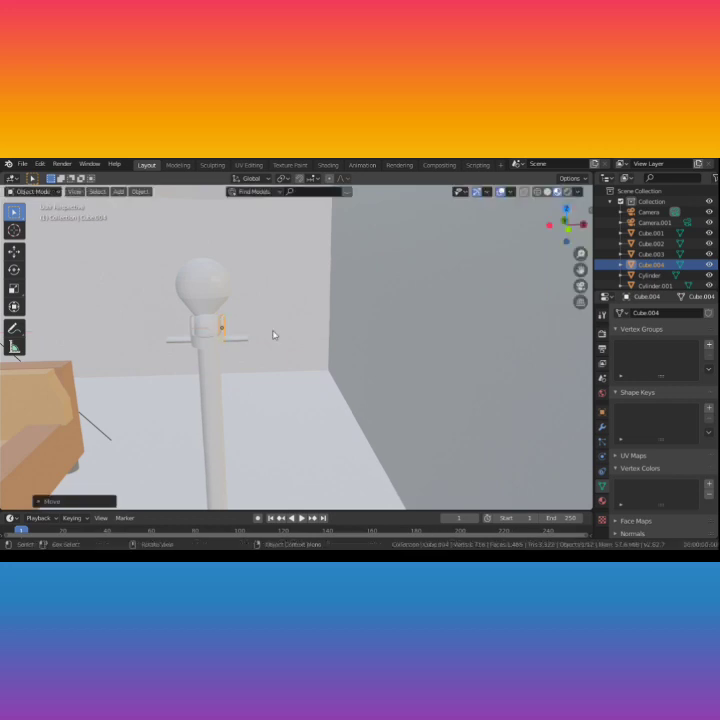
left_click(273, 404)
middle_click_drag(262, 382, 270, 382)
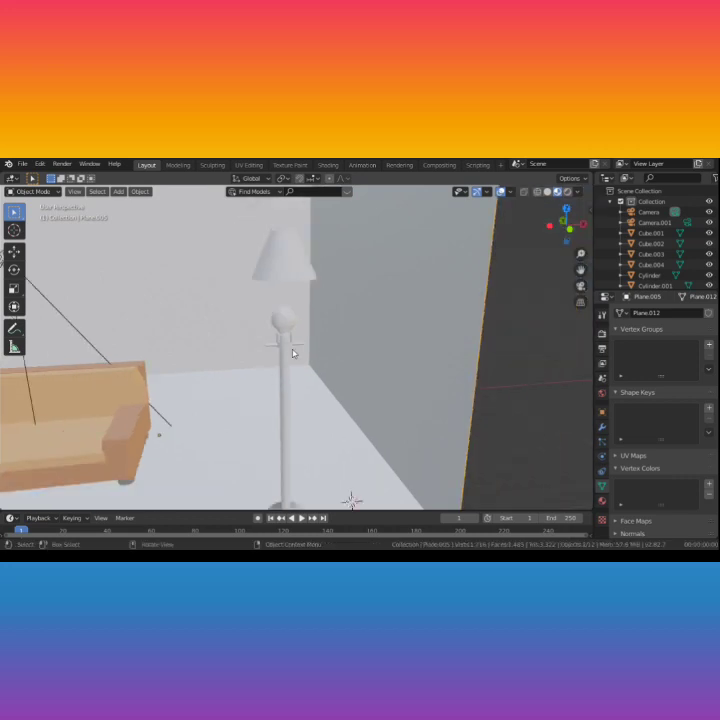
Step: Stretch the lampshade along the Z axis to about 1.1 times its height
left_click(298, 273)
key("s")
key("z")
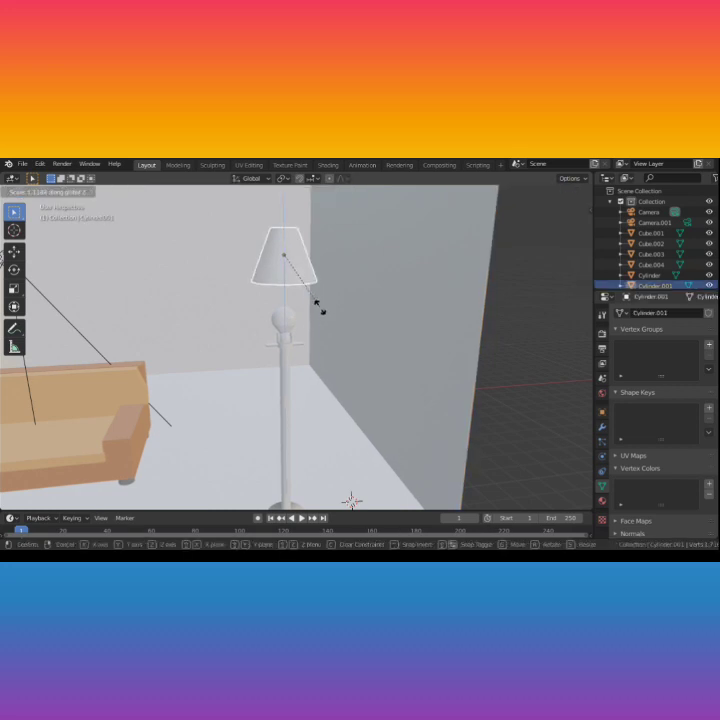
left_click(319, 307)
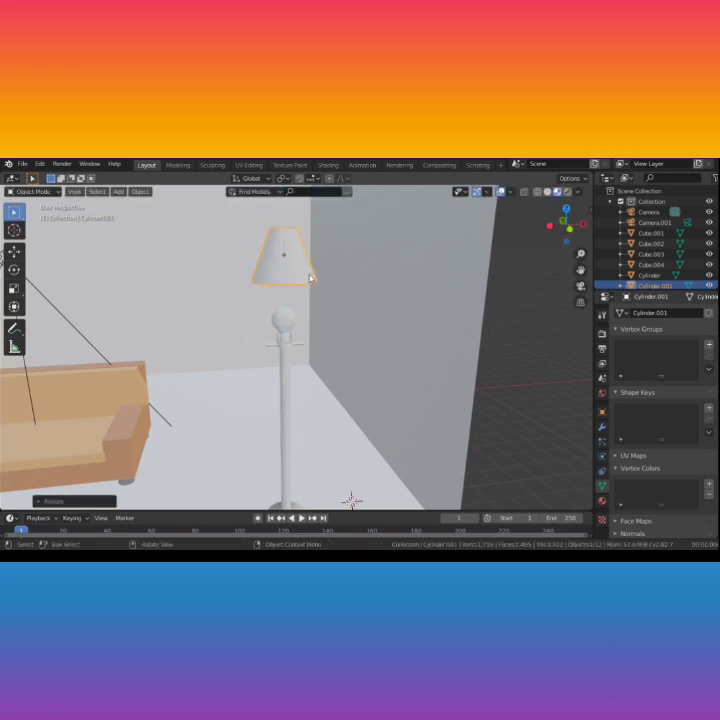
Step: Test the lampshade's fit by lowering it about 1.9 m along the Z axis over the bulb, and raise it back clear of the bulb
key("g")
key("z")
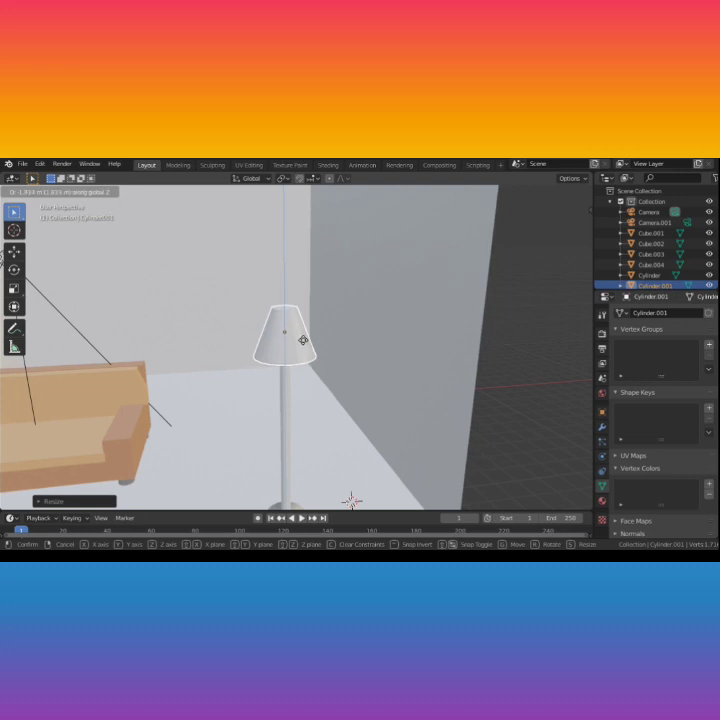
left_click(303, 340)
middle_click_drag(328, 360, 308, 347)
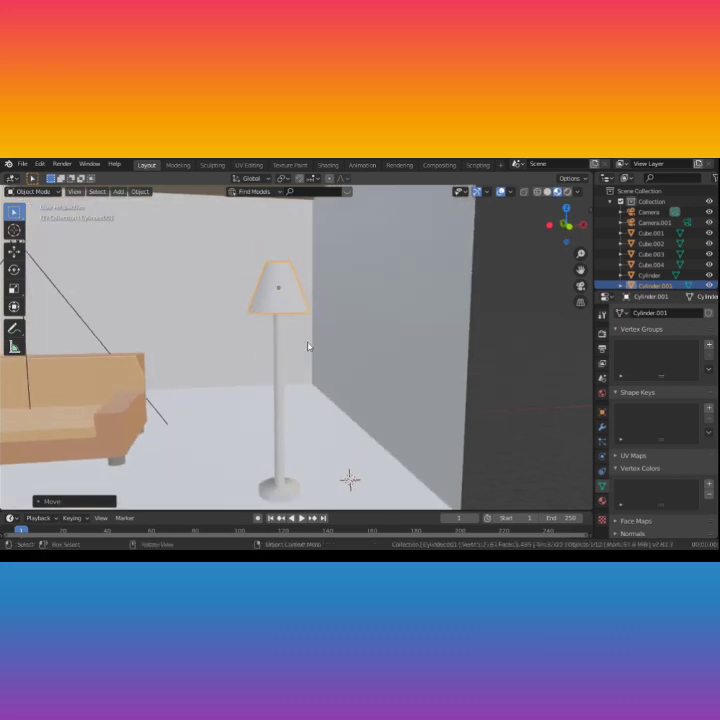
key("g")
key("z")
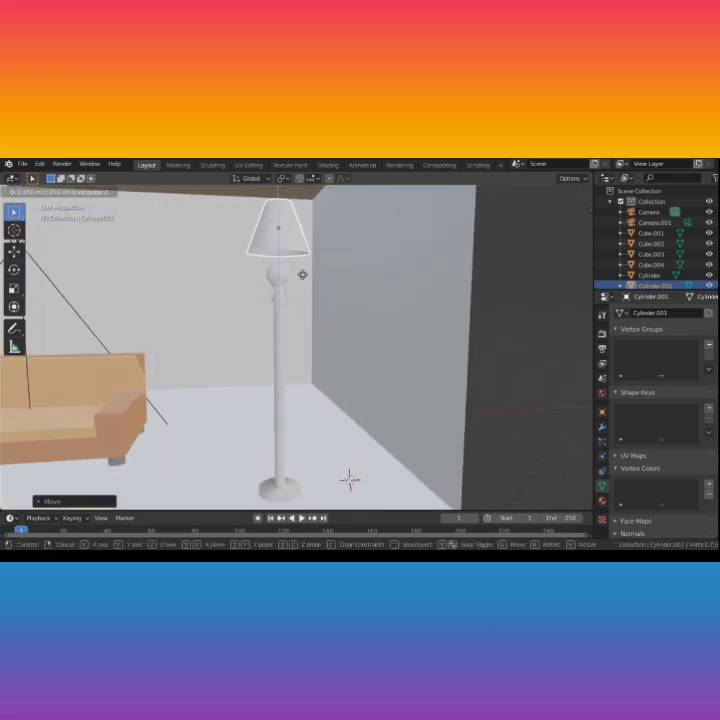
left_click(301, 268)
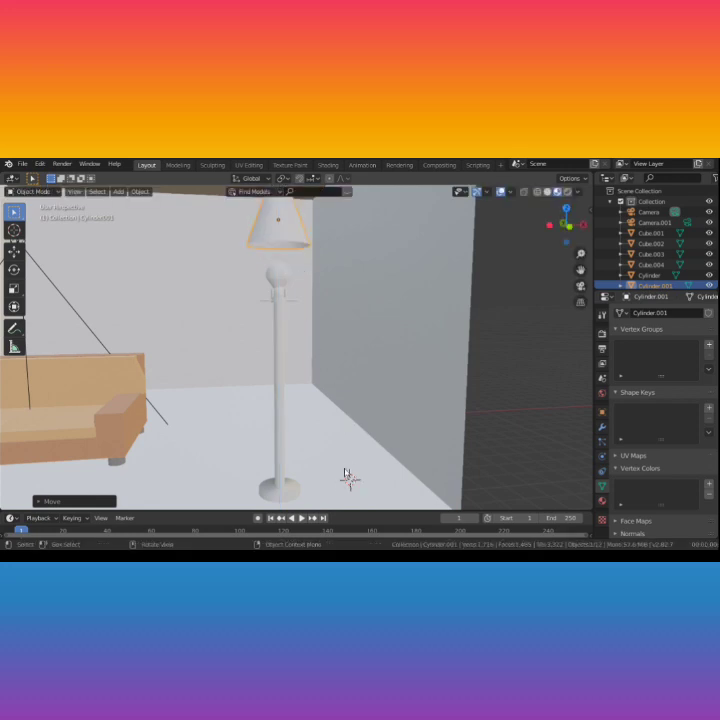
Step: Add a spot light to the scene and raise it along the Z axis to the height of the lamp's bulb
key("shift+a")
mouse_move(335, 455)
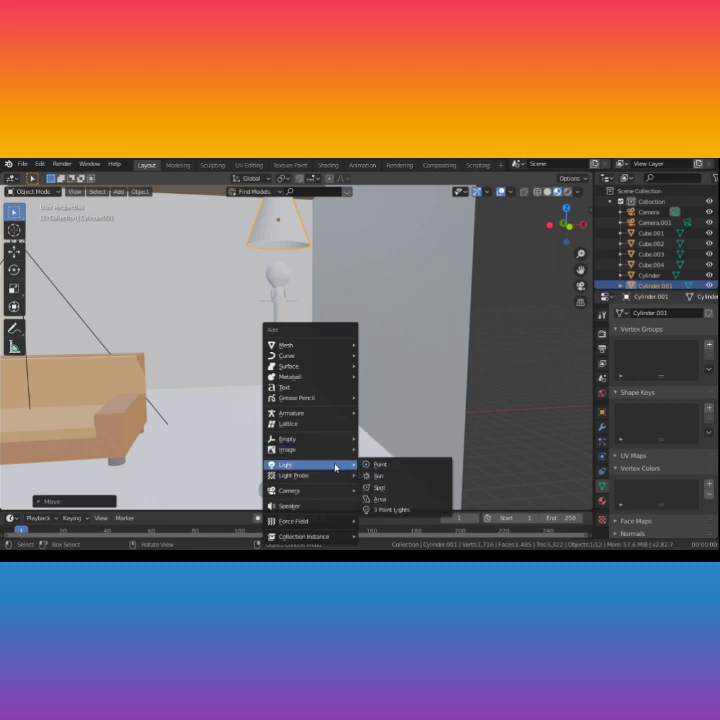
left_click(395, 490)
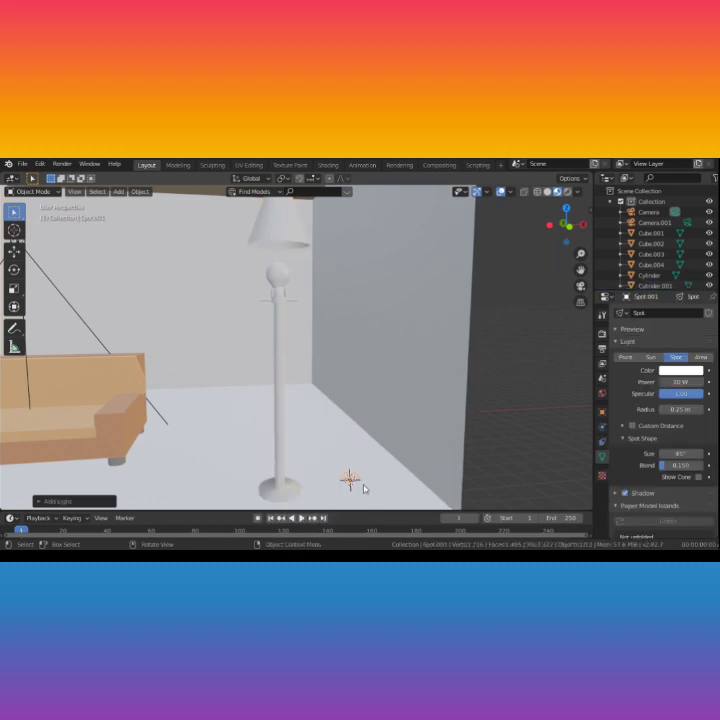
key("g")
key("z")
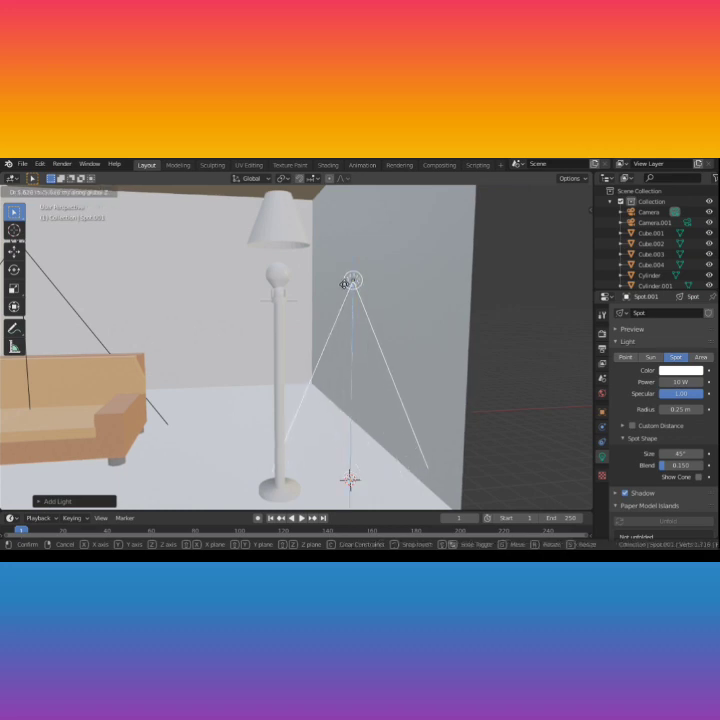
left_click(344, 284)
Step: Move the spot light about 2 m along negative X to the lamp and nudge it slightly up to the bulb's centre
key("g")
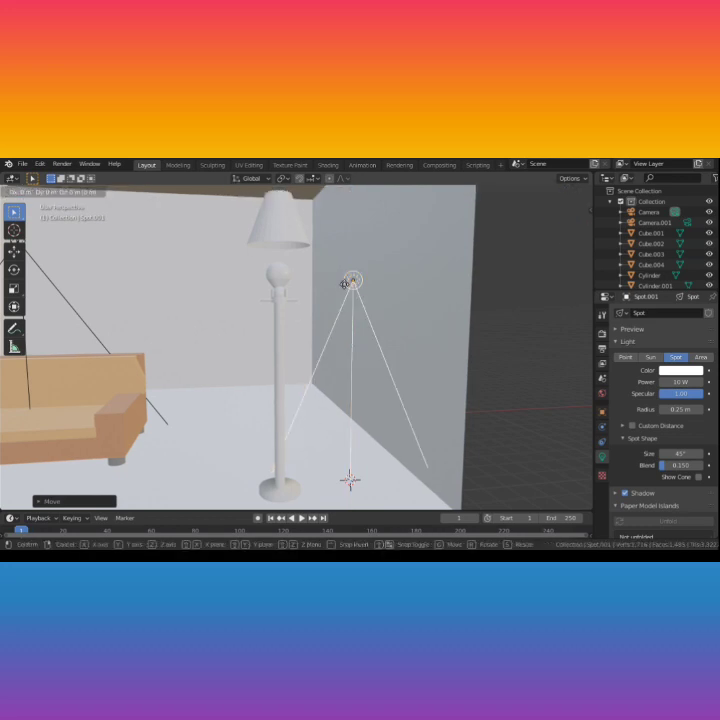
key("x")
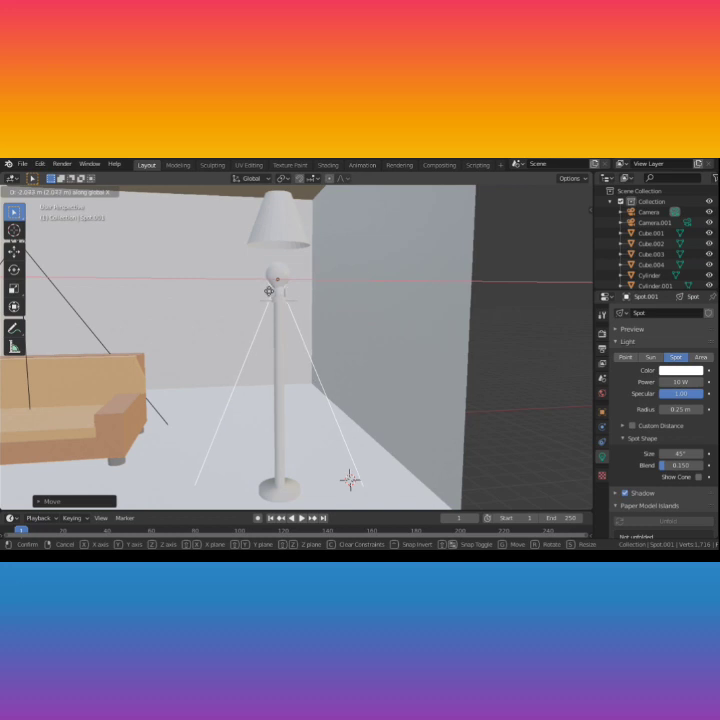
left_click(269, 291)
key("g")
key("z")
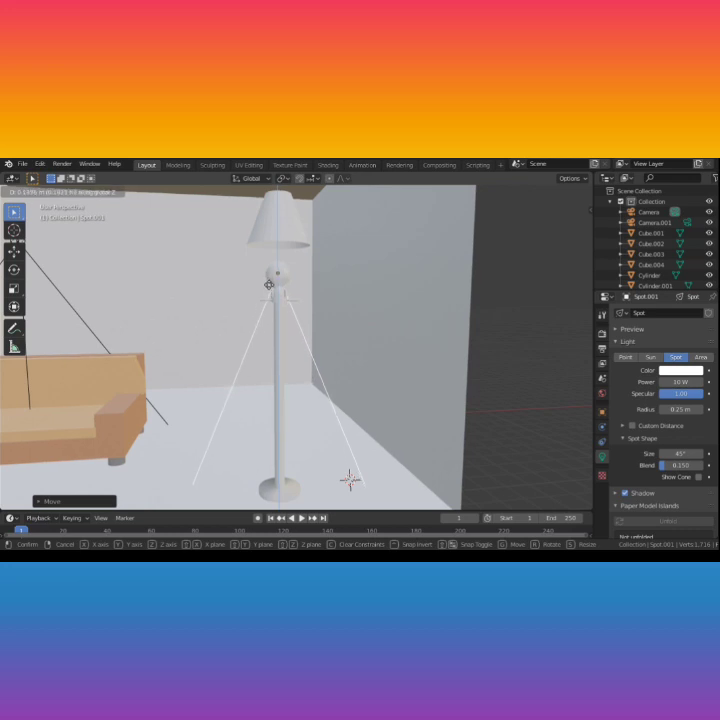
left_click(269, 285)
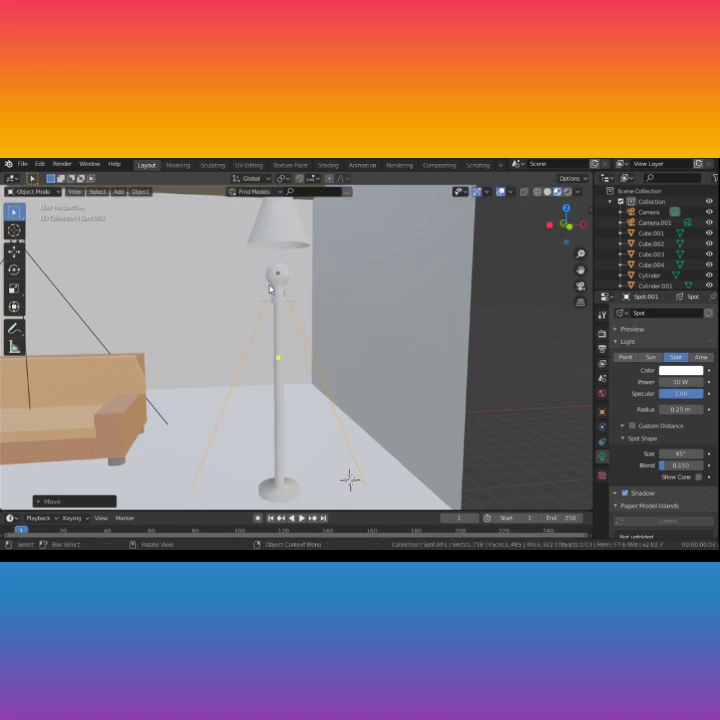
Step: Move the spot light about 0.43 m along negative Y so it sits inside the bulb
middle_click_drag(252, 326, 313, 337)
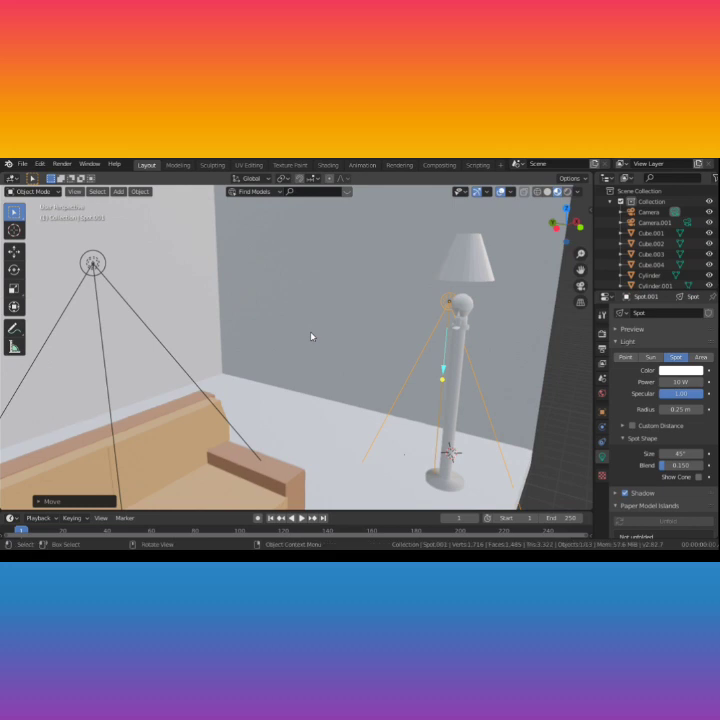
key("g")
key("y")
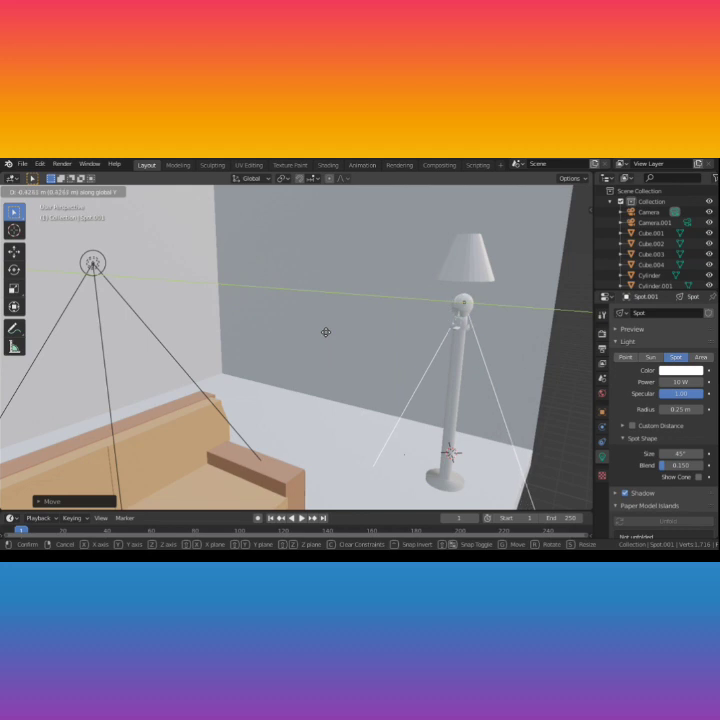
left_click(325, 332)
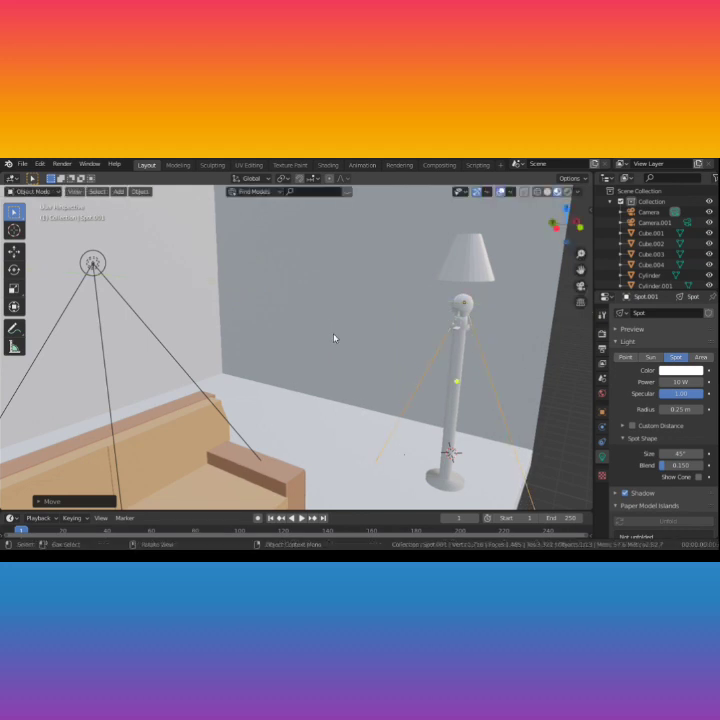
Step: Nudge the spot light about 0.07 m along negative X and slightly down along Z to centre it in the bulb
middle_click_drag(466, 365, 426, 355)
key("g")
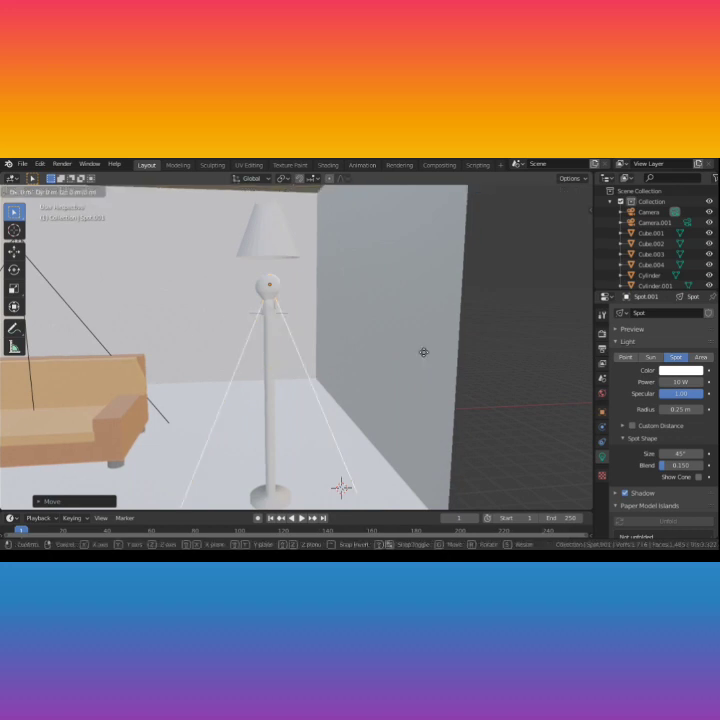
key("x")
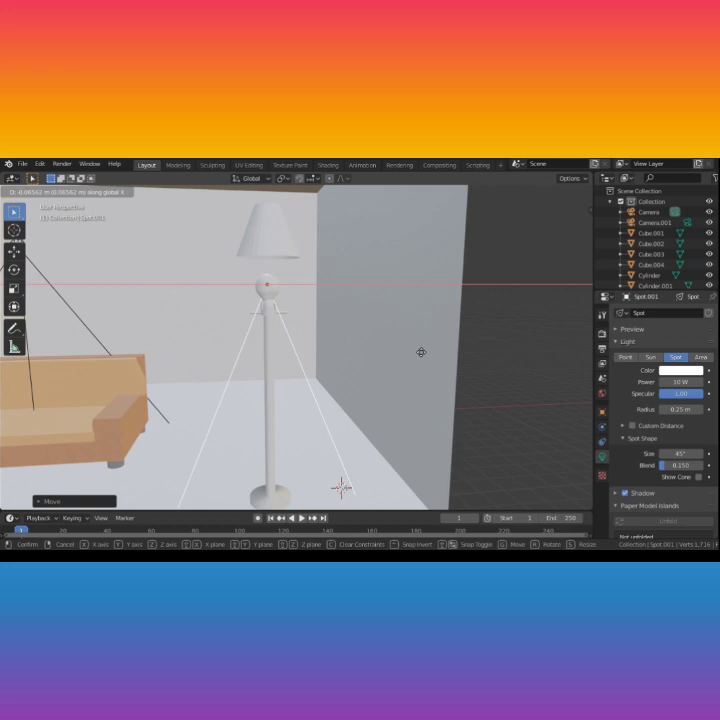
key("Escape")
key("g")
key("z")
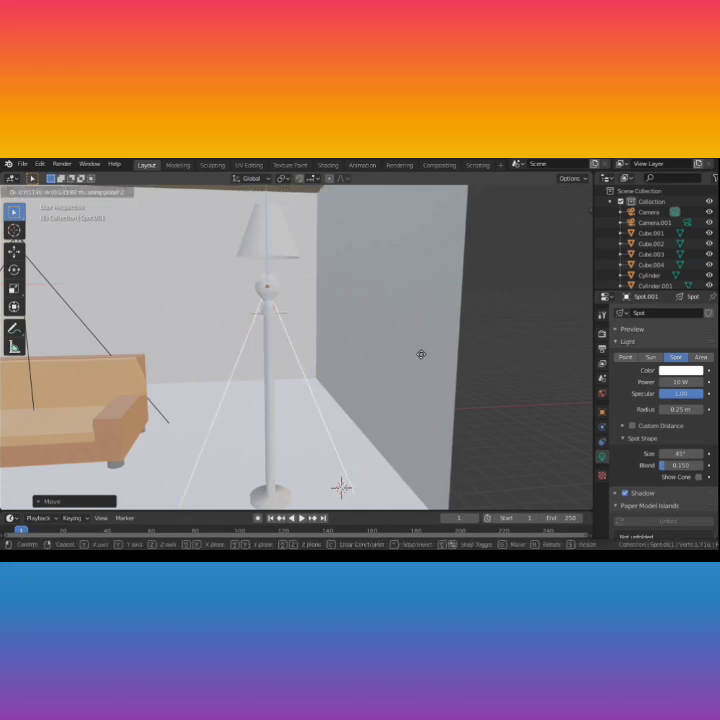
left_click(421, 354)
Step: Fine-tune the spot light's position inside the bulb along the Y axis
middle_click_drag(388, 348, 424, 377)
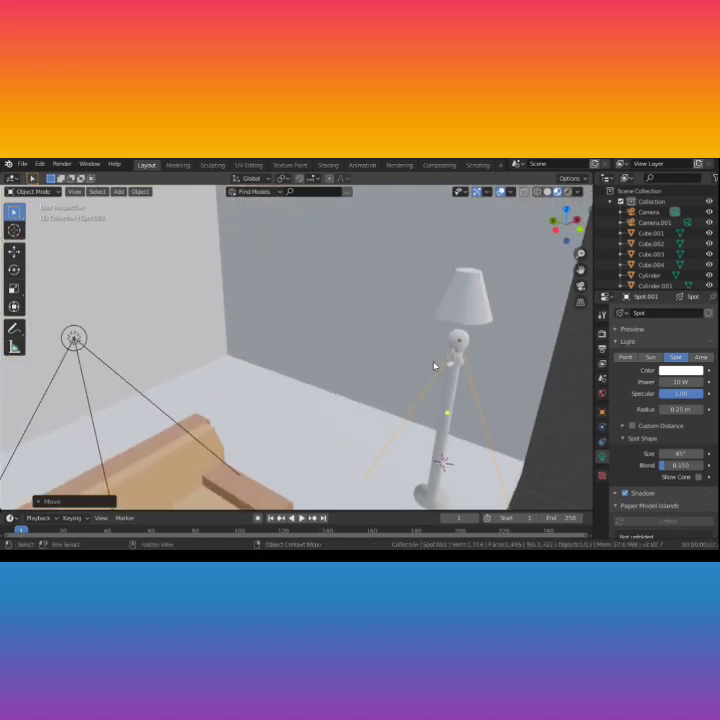
key("g")
key("y")
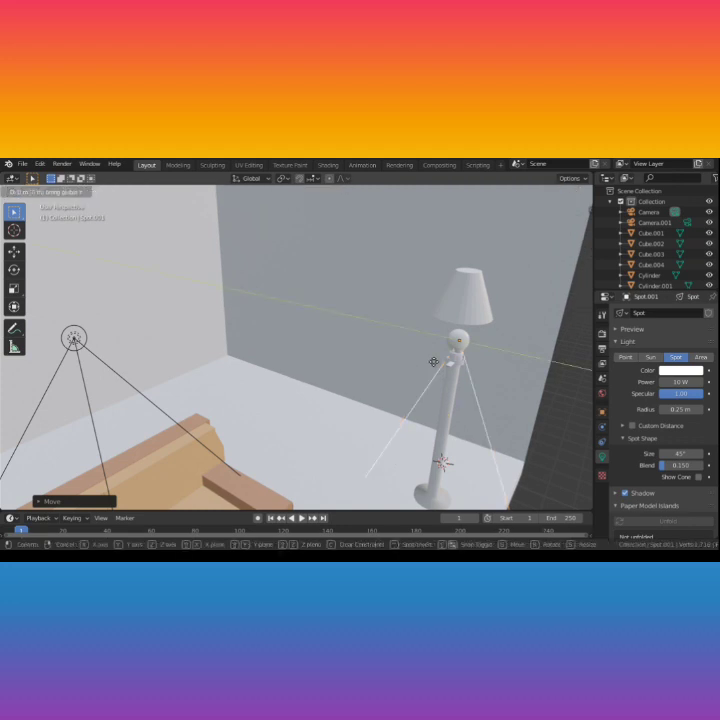
left_click(434, 362)
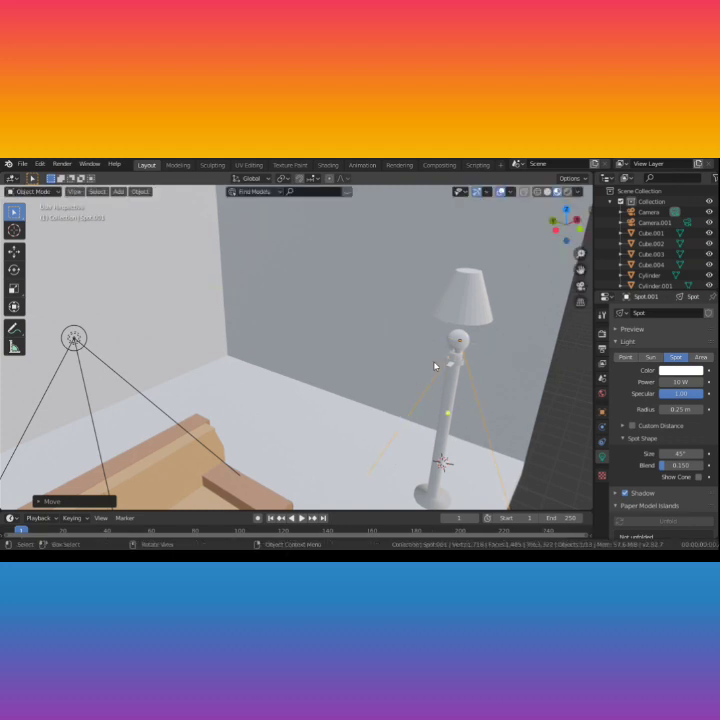
Step: Lower the lampshade along the Z axis until it covers the bulb and the support bars
middle_click_drag(524, 405, 472, 392)
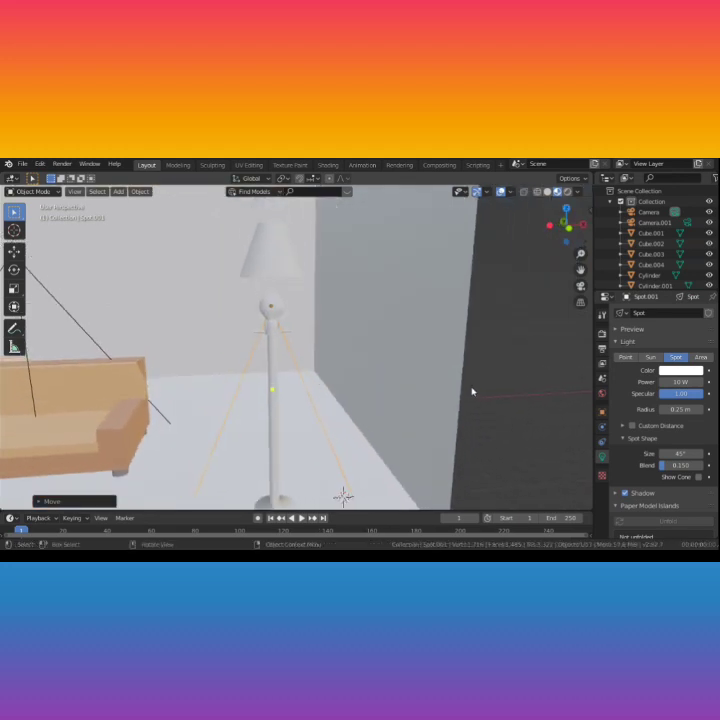
left_click(279, 266)
key("g")
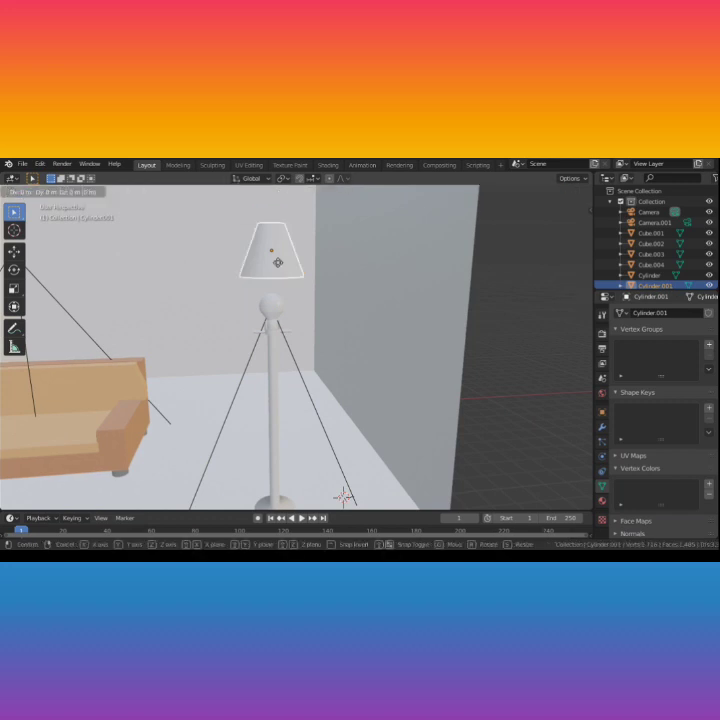
key("z")
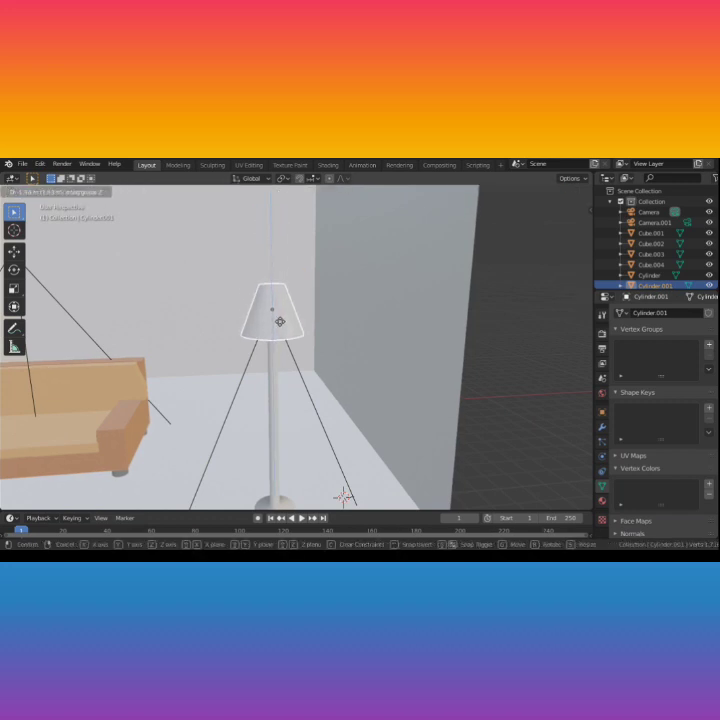
left_click(280, 321)
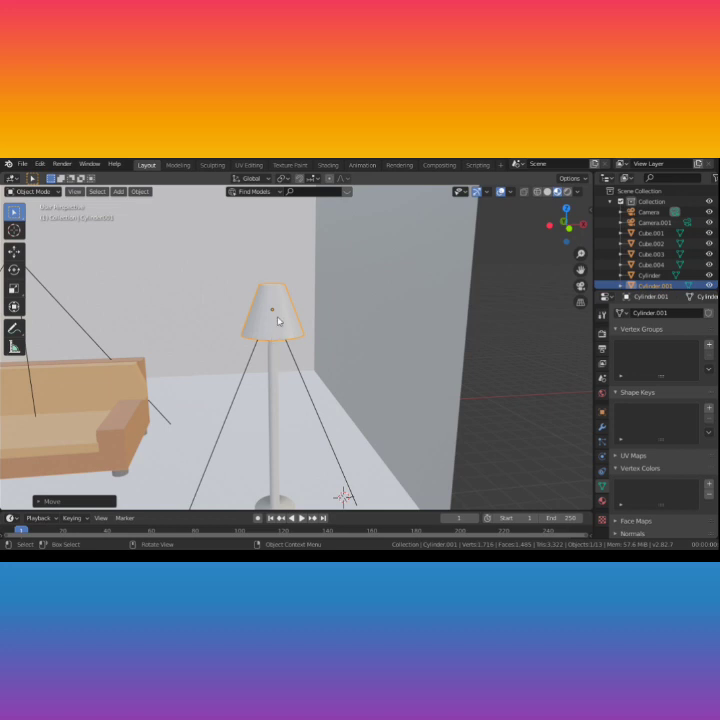
Step: Select only the lampshade and raise it along the Z axis well above the bulb to expose the support bars
left_click_drag(277, 318, 269, 288)
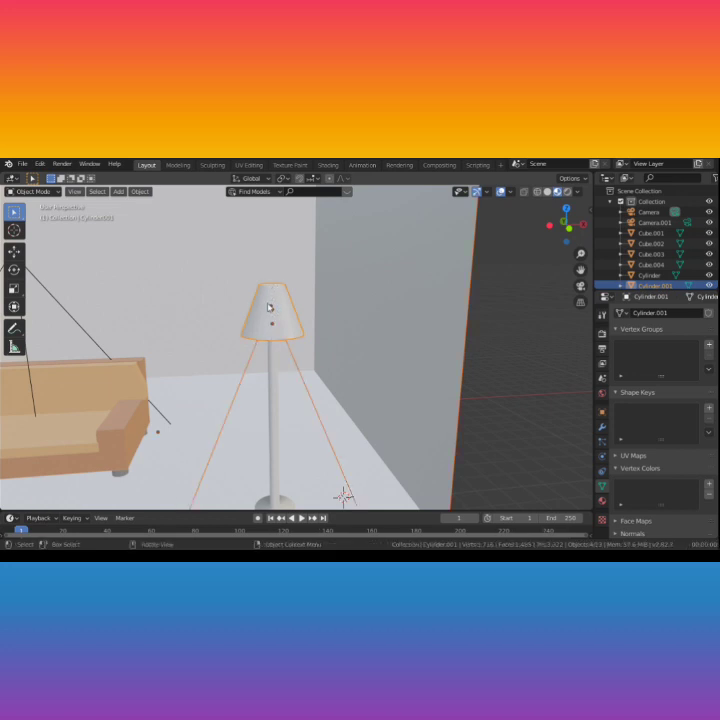
left_click_drag(519, 347, 526, 353)
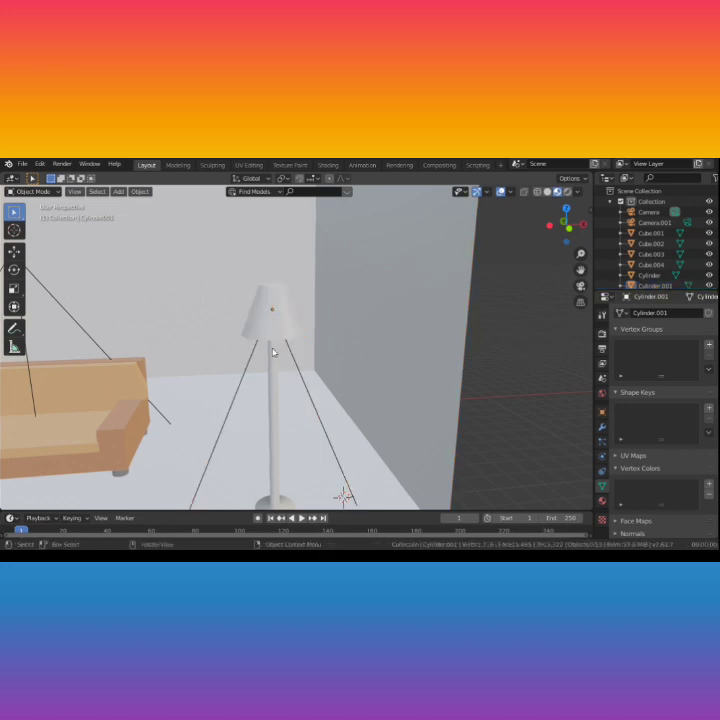
left_click(282, 330)
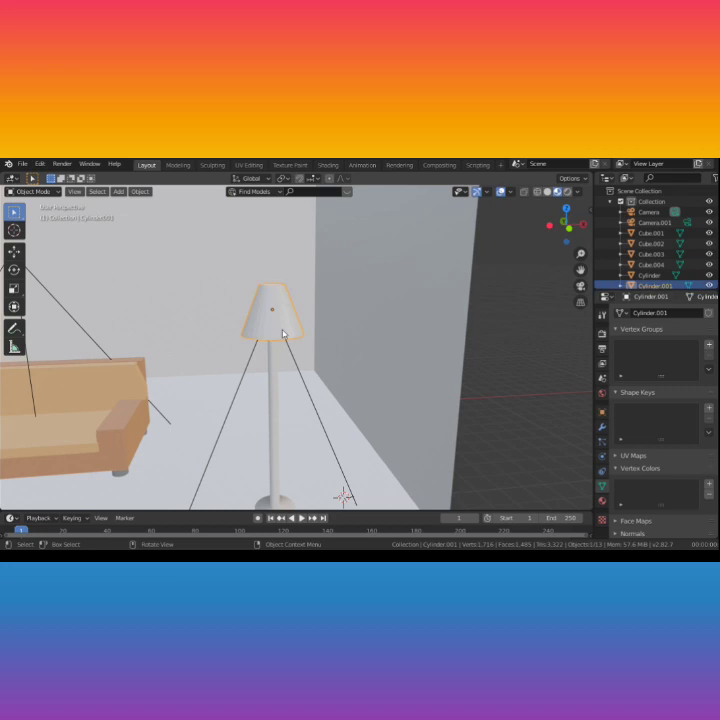
key("g")
key("z")
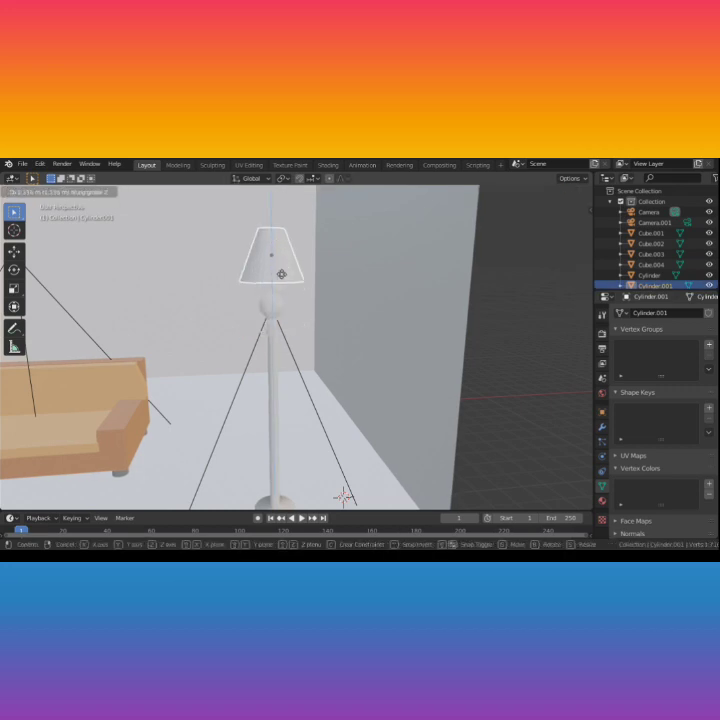
left_click(289, 257)
scroll(297, 339, "up", 3)
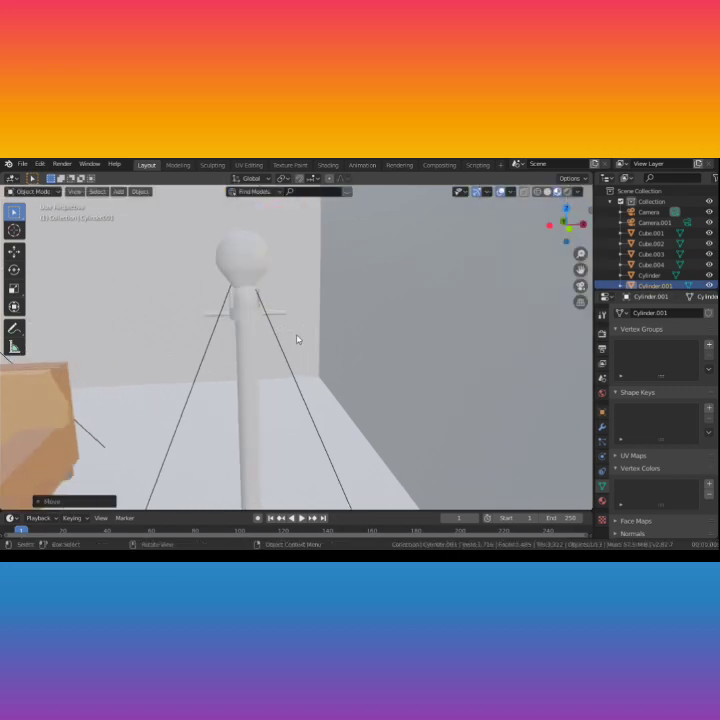
scroll(270, 326, "up", 3)
scroll(256, 299, "down", 2)
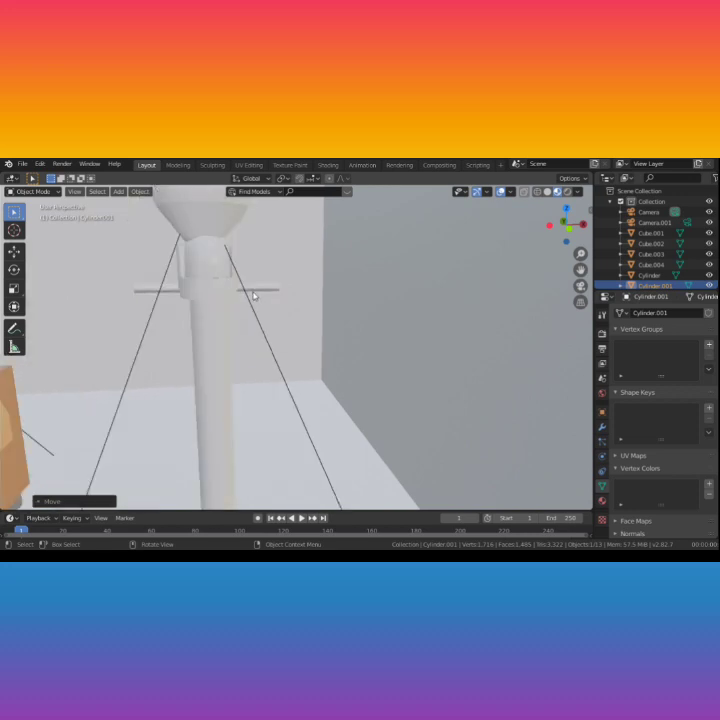
left_click(254, 290)
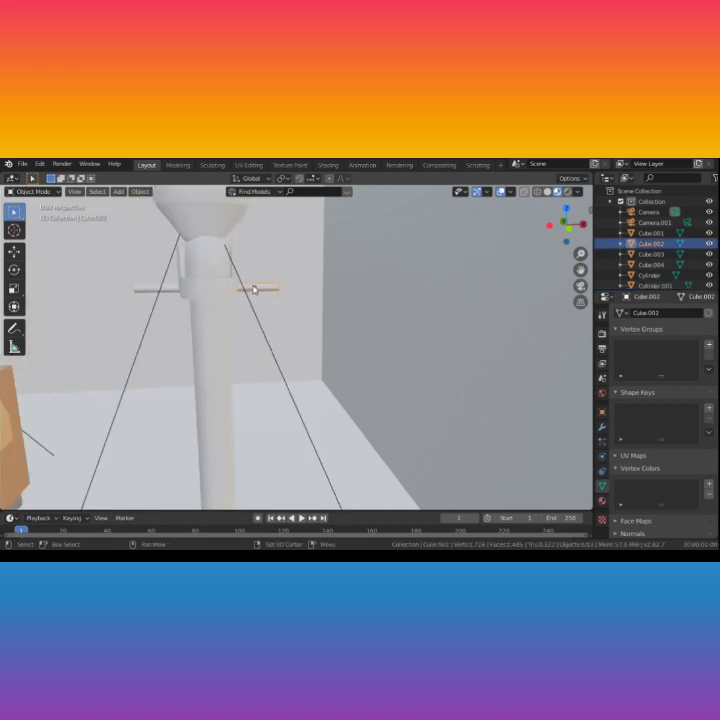
left_click(233, 268, "shift")
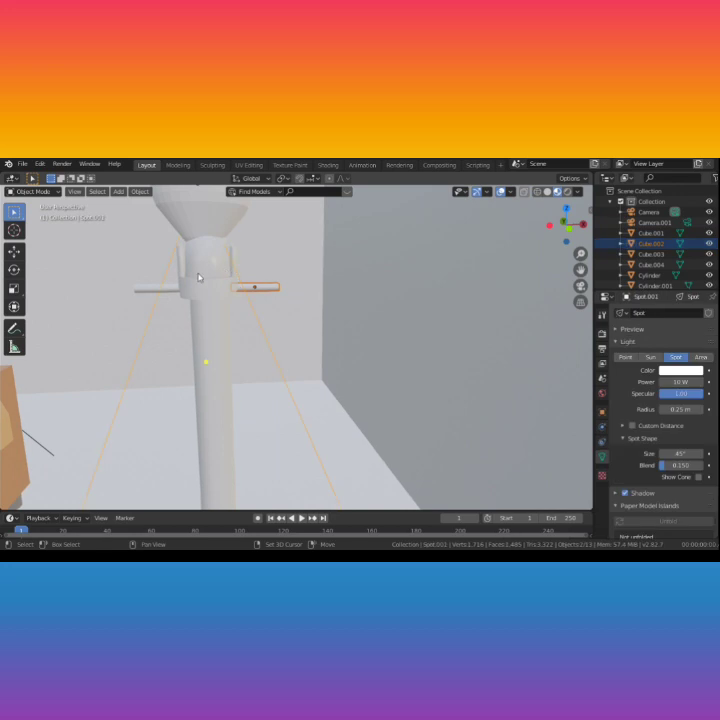
scroll(309, 278, "down", 8)
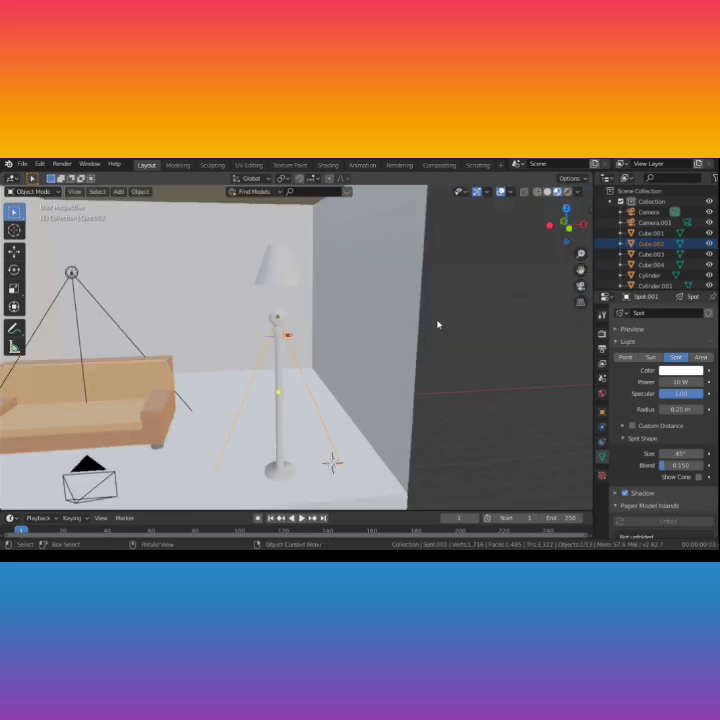
scroll(278, 347, "up", 10)
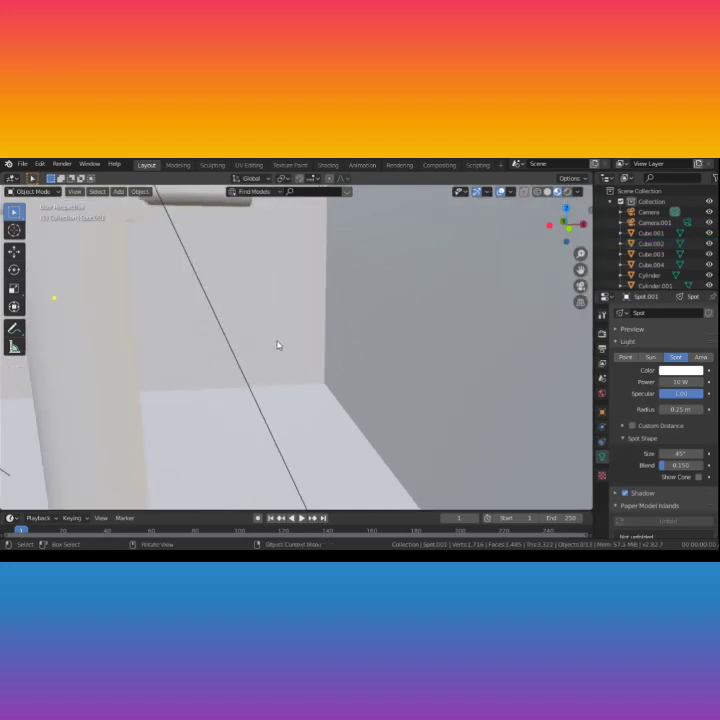
scroll(246, 300, "down", 5)
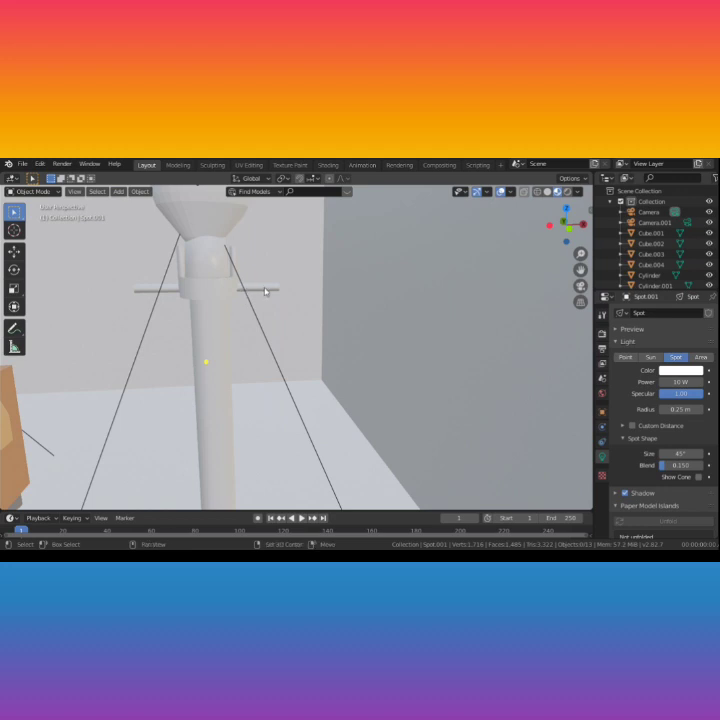
Step: Select the four support bars and join them with the lamp stand into a single object
left_click(266, 291)
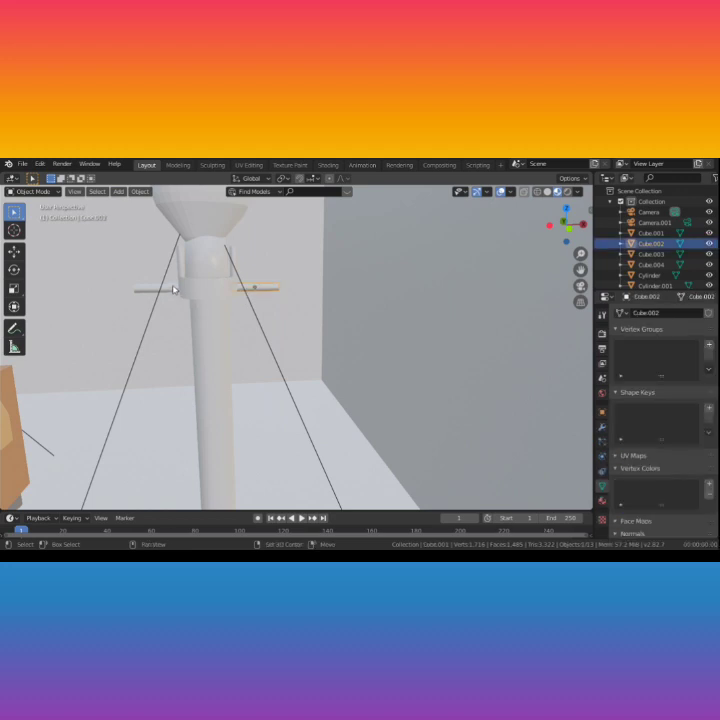
left_click(173, 290, "shift")
left_click(183, 263, "shift")
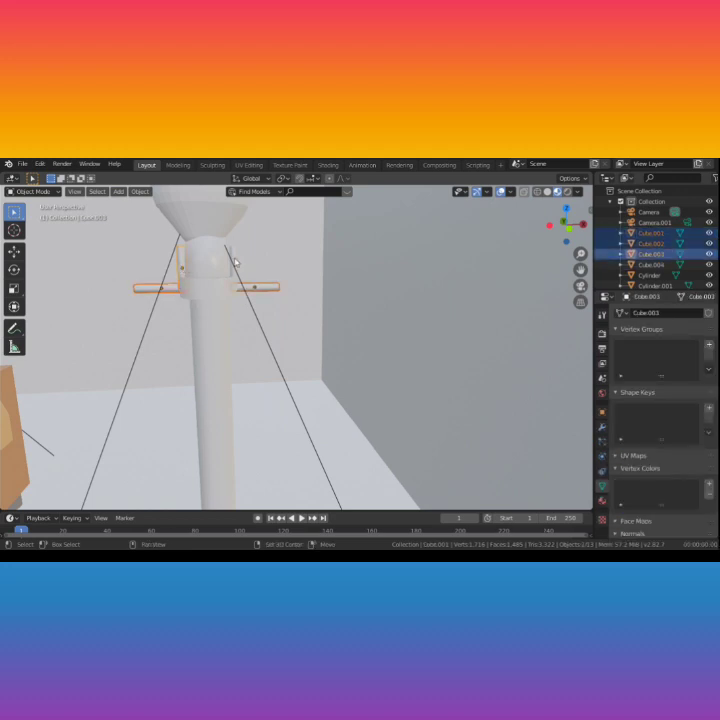
left_click(236, 254, "shift")
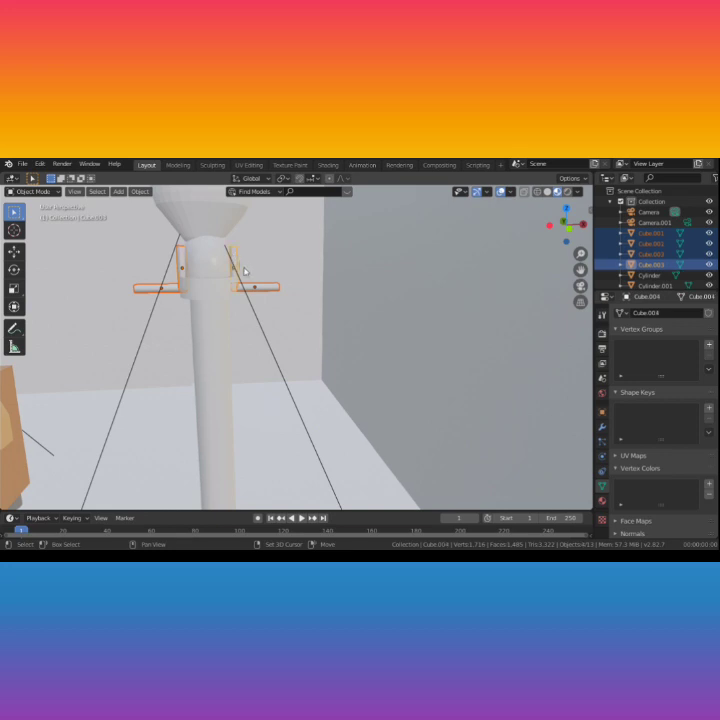
right_click(303, 295)
left_click(292, 296)
middle_click_drag(292, 296, 237, 317)
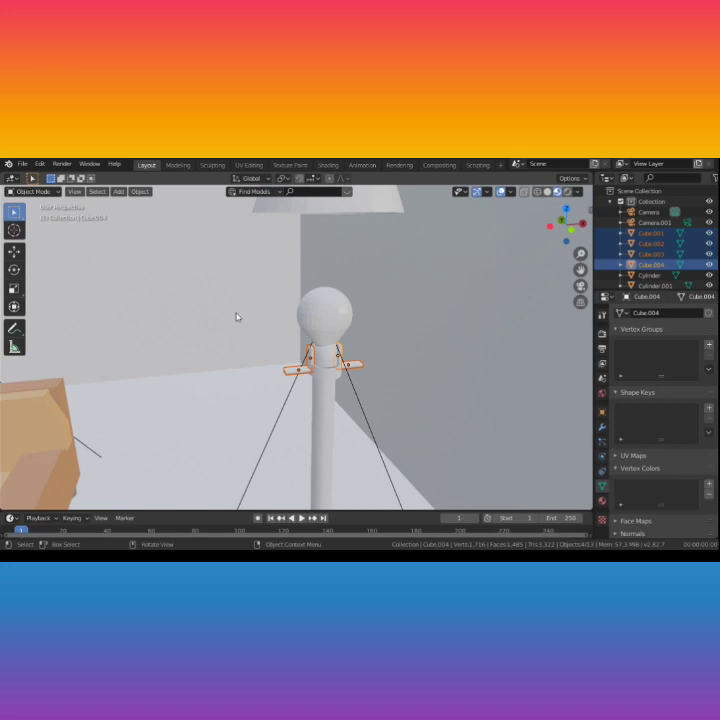
left_click(321, 396, "shift")
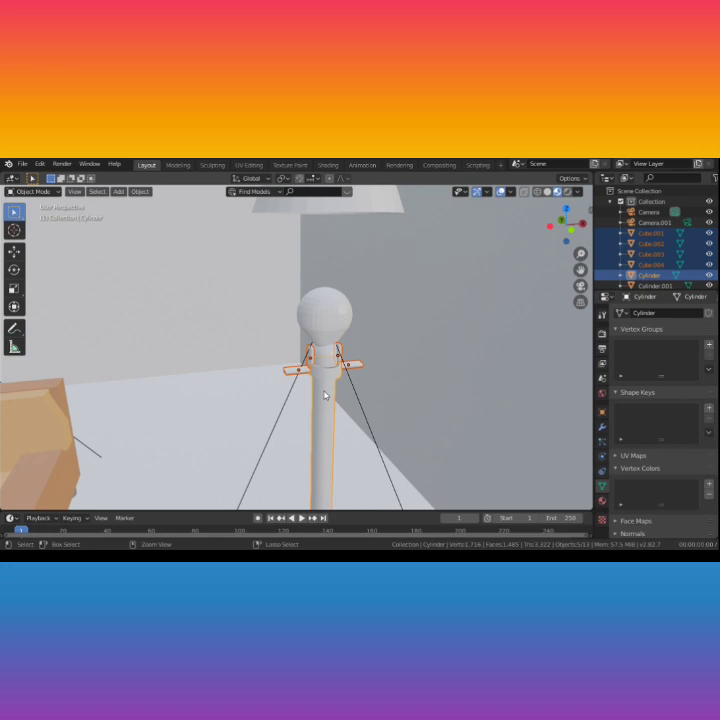
key("ctrl+j")
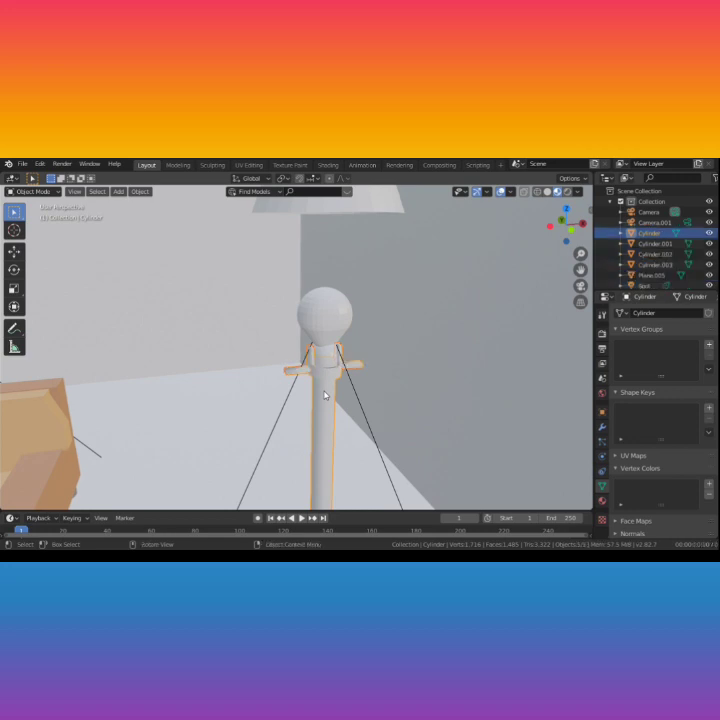
Step: Select the lamp stand, bulb, lampshade and spot light together and move them along the Y axis towards the room's back wall
middle_click_drag(361, 415, 350, 415)
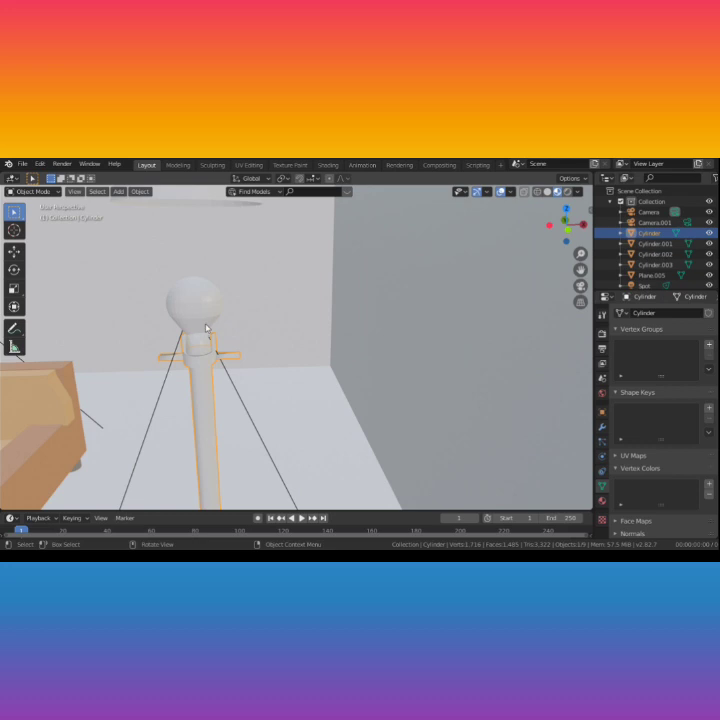
middle_click_drag(209, 341, 236, 347)
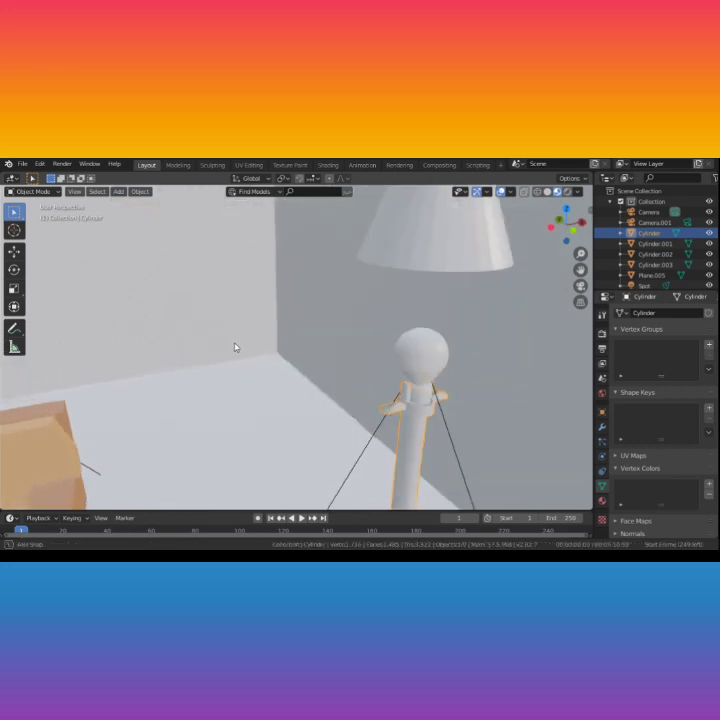
left_click(425, 367, "shift")
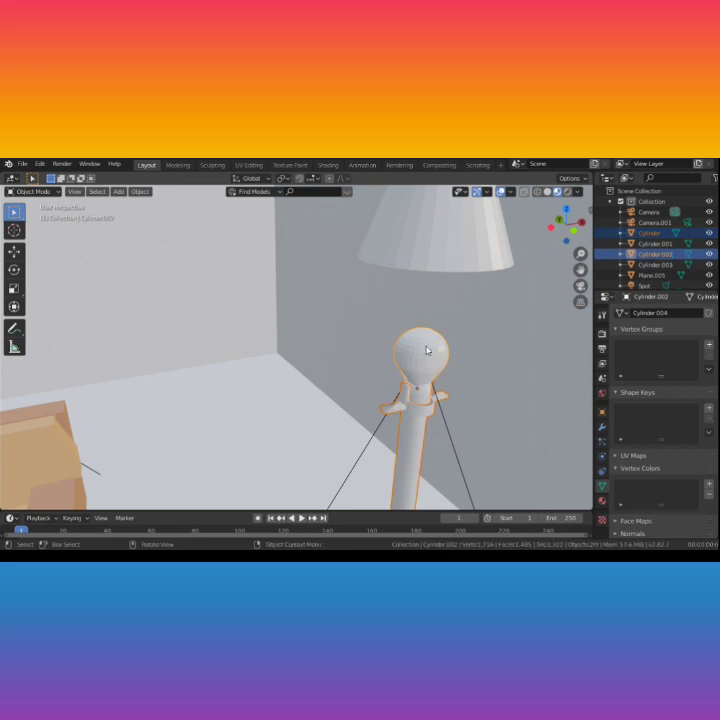
left_click(432, 254, "shift")
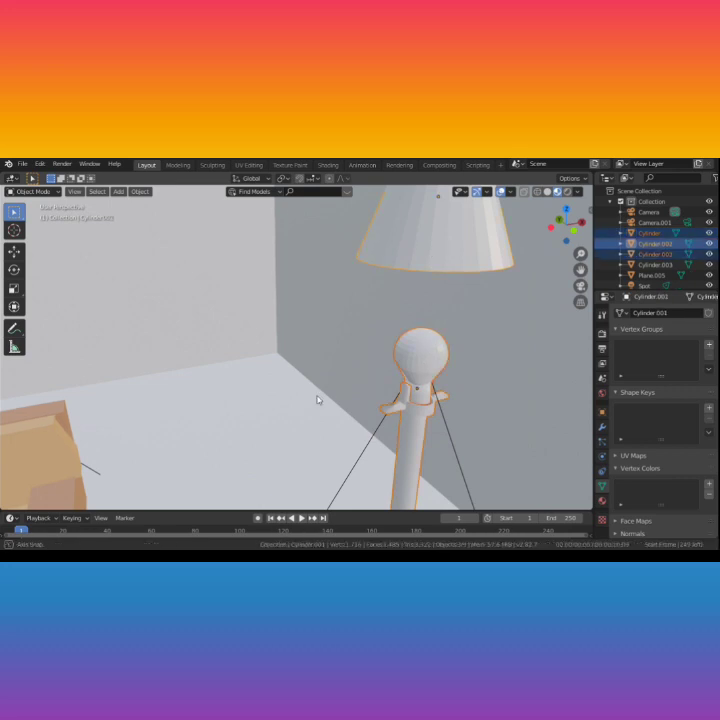
middle_click_drag(318, 397, 348, 407)
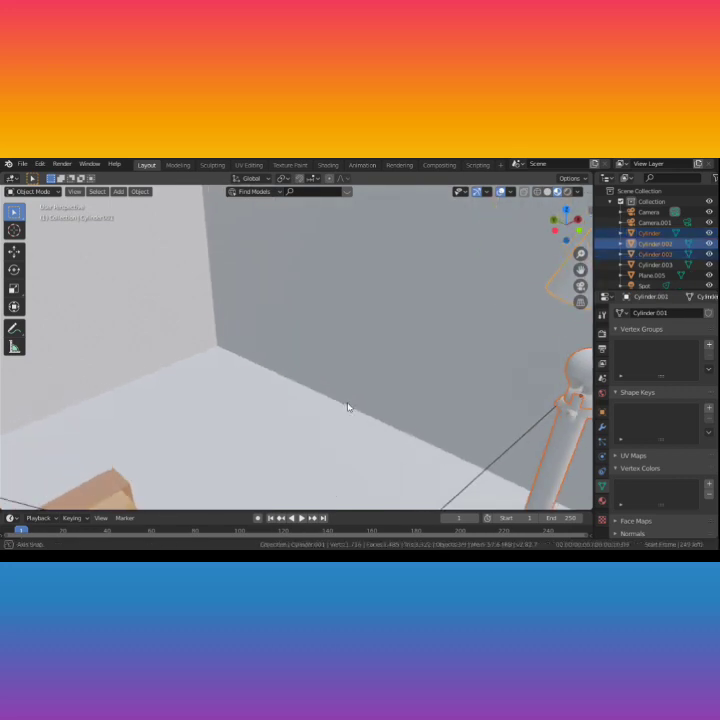
left_click(524, 440, "shift")
scroll(524, 440, "down", 5)
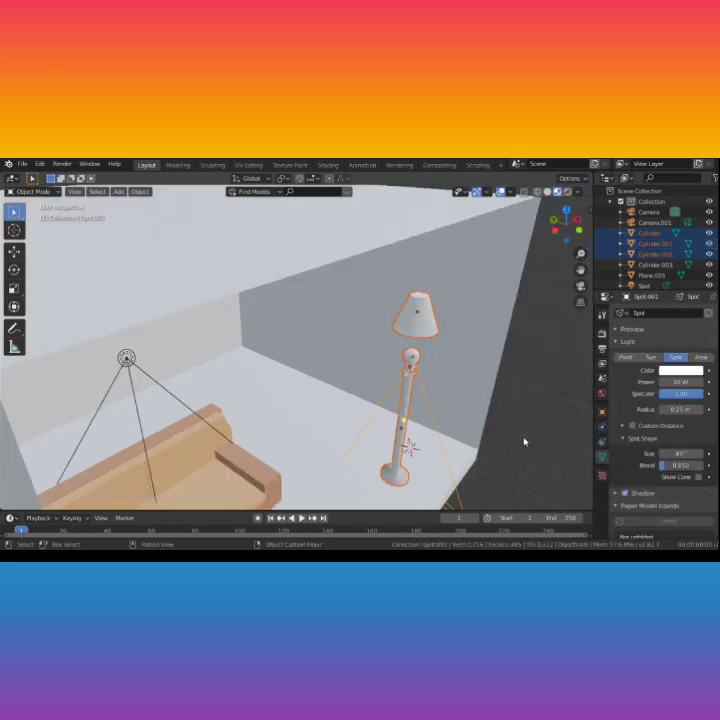
key("g")
key("y")
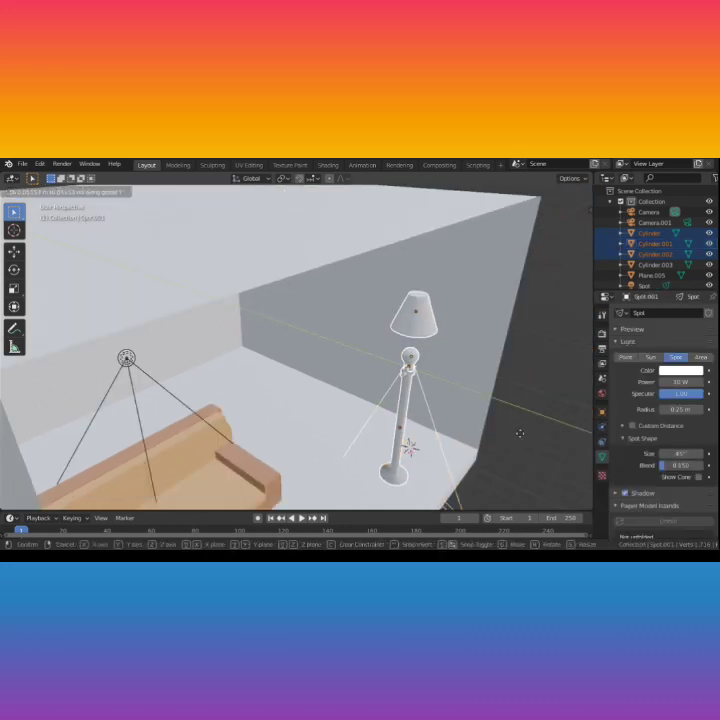
left_click(329, 350)
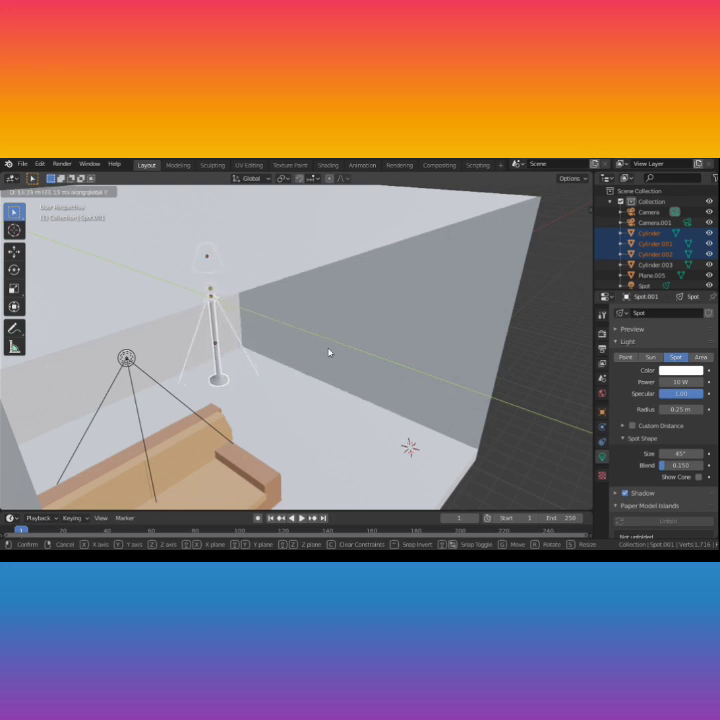
Step: Move the whole lamp with its spot light about 2.2 m along the X axis towards the side wall
middle_click_drag(341, 362, 289, 347)
key("g")
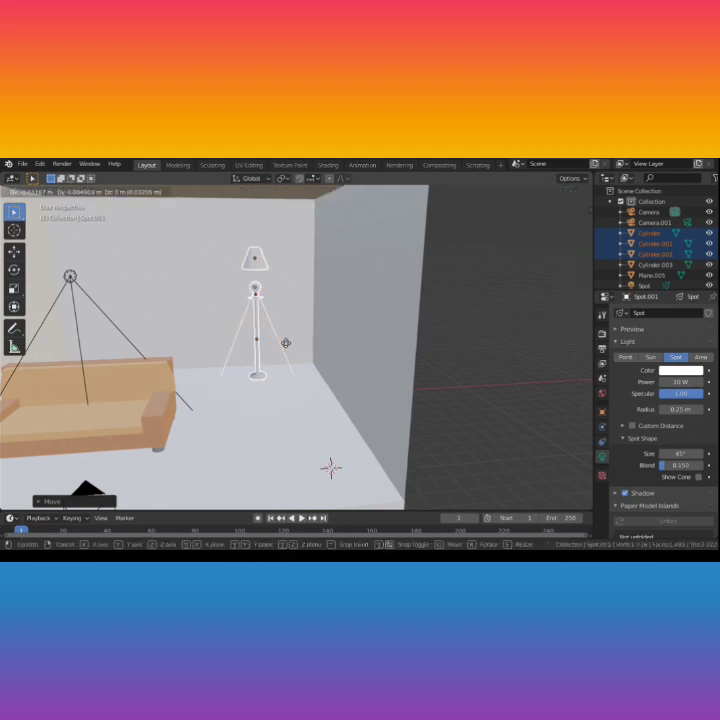
key("x")
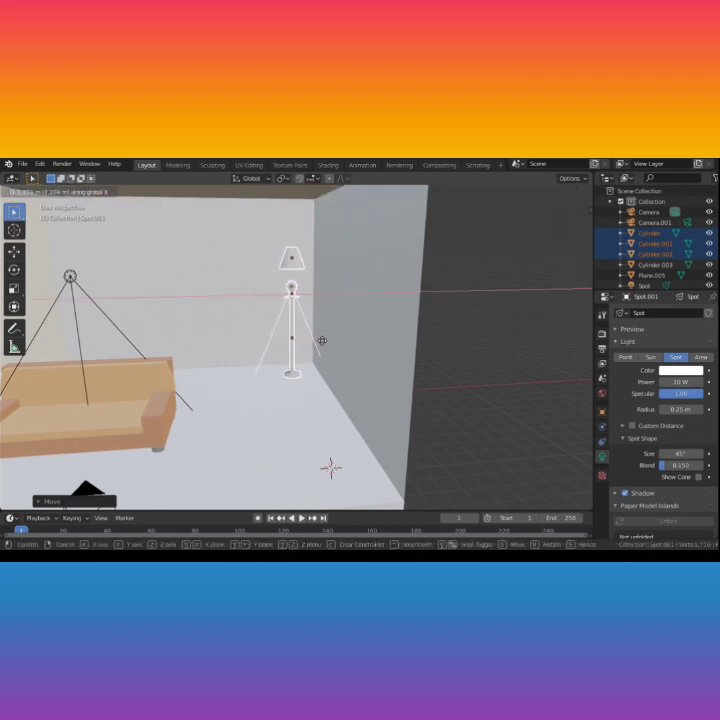
left_click(322, 340)
Step: Nudge the whole lamp further along the Y axis so it stands close in the room's back corner
scroll(322, 340, "up", 4)
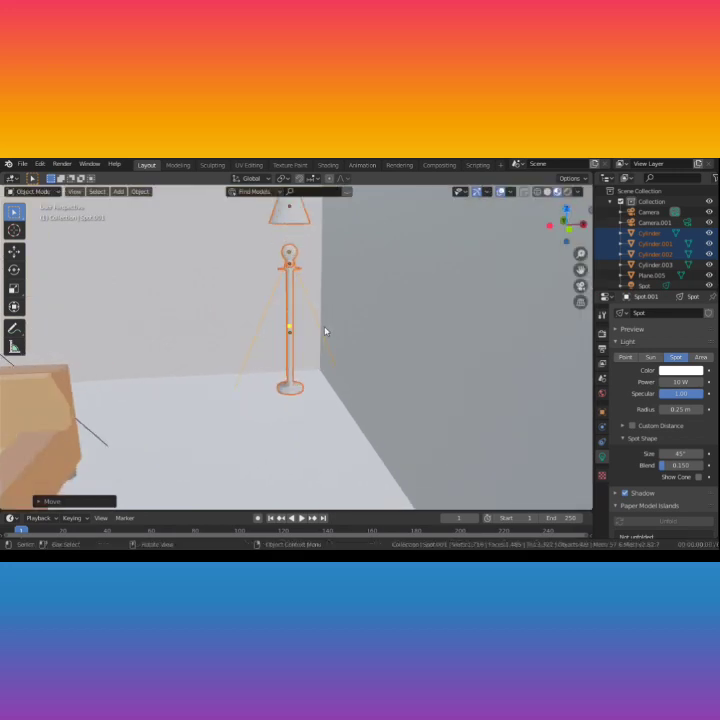
middle_click_drag(325, 331, 370, 376)
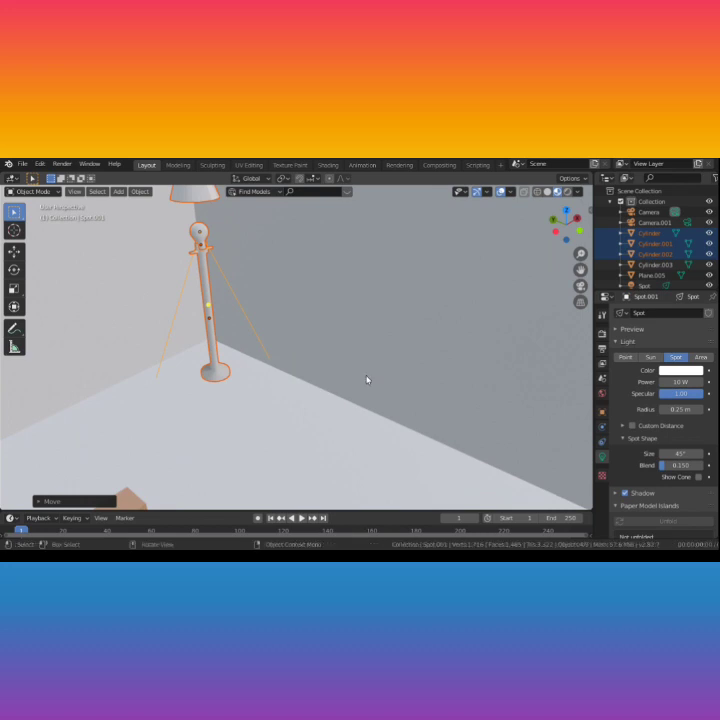
key("g")
key("x")
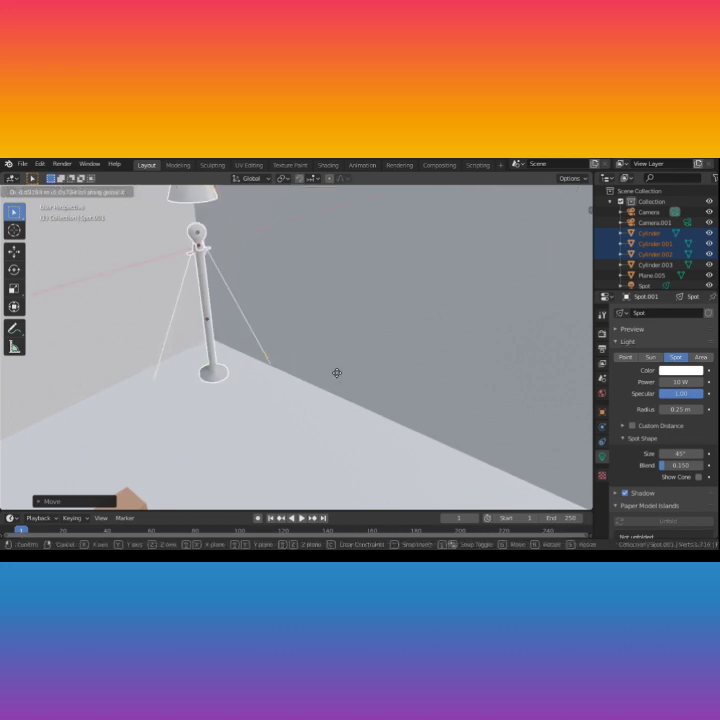
key("y")
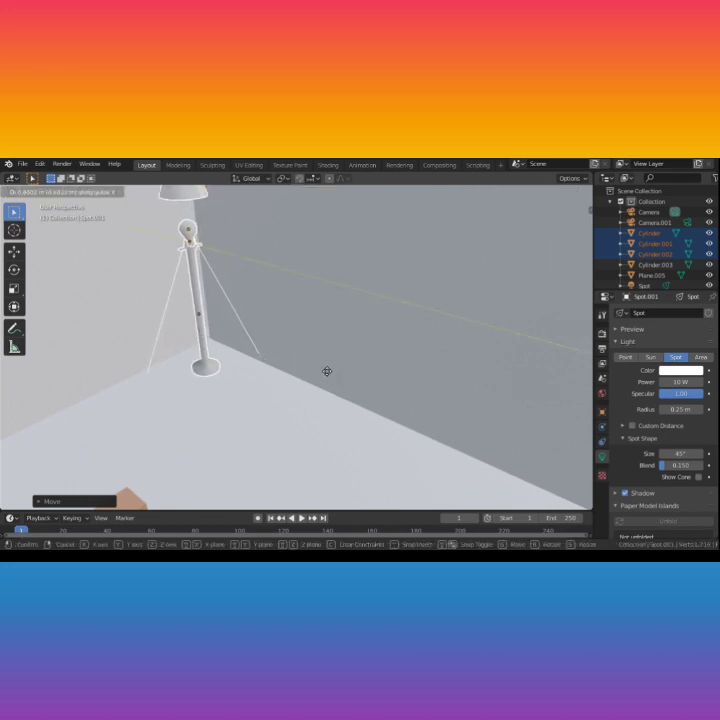
left_click(325, 371)
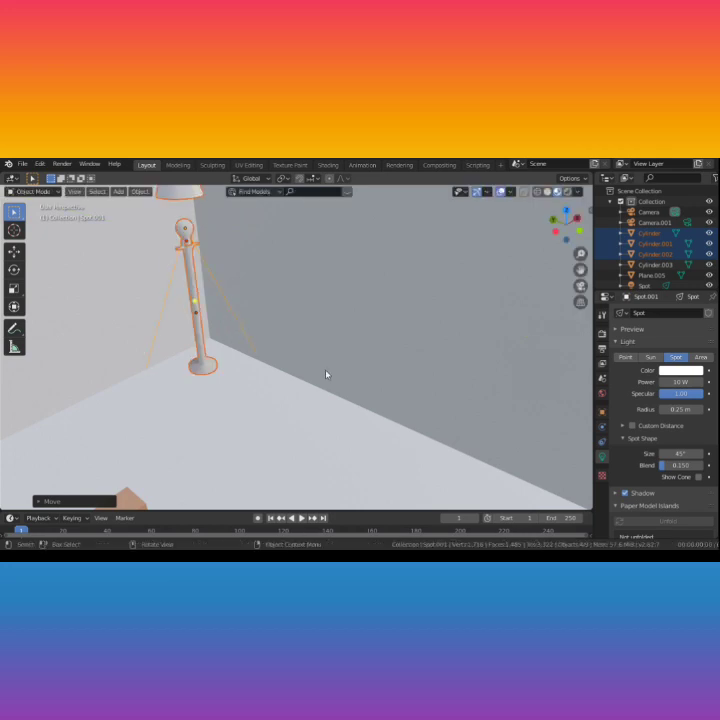
Step: Select only the lampshade and lower it about 2.1 m along the Z axis over the bulb
middle_click_drag(321, 374, 273, 333)
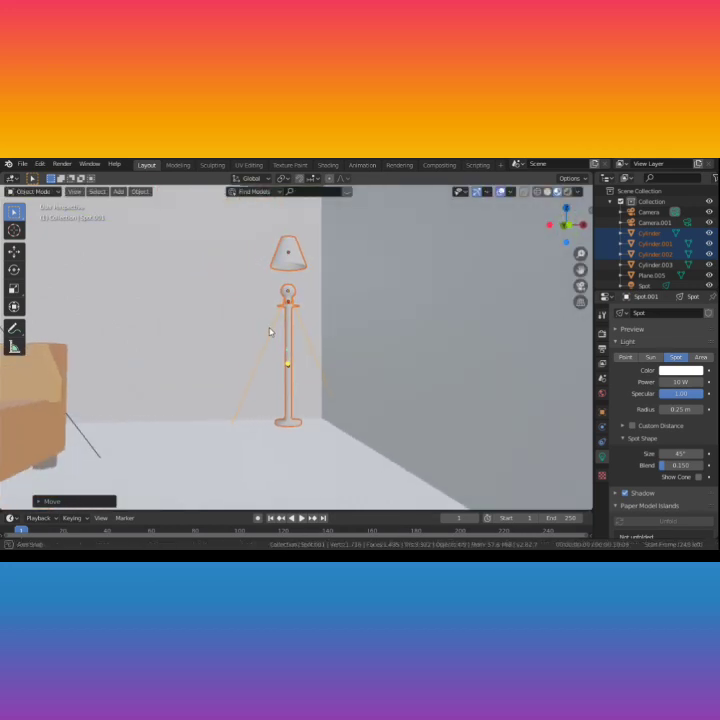
left_click(287, 259)
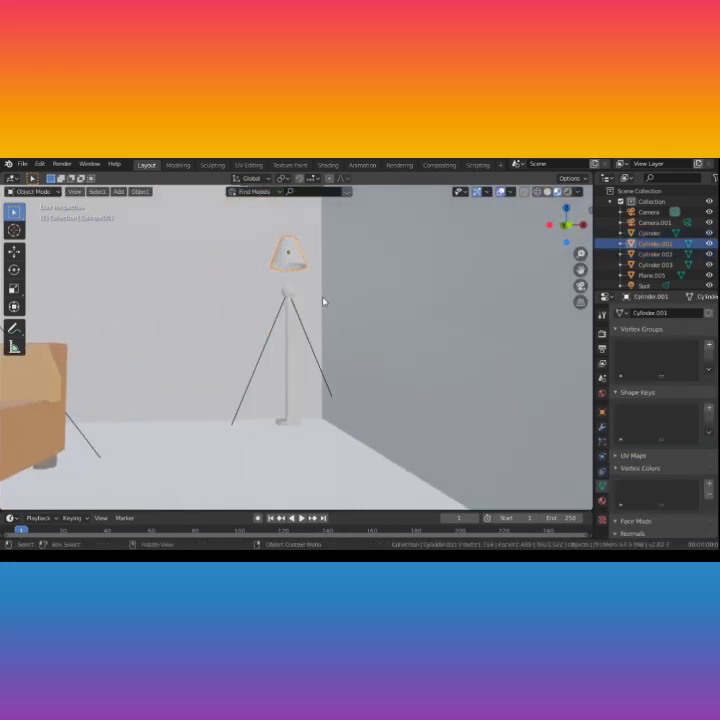
key("g")
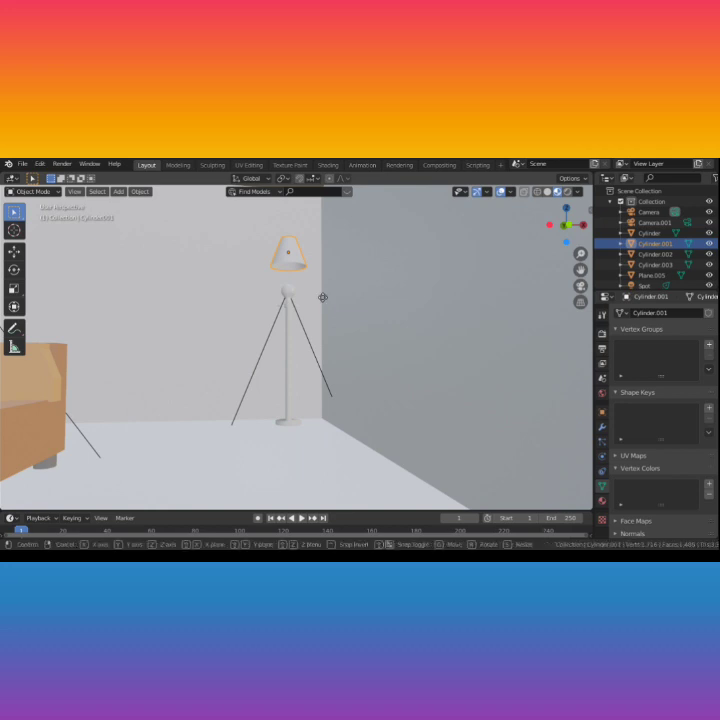
key("z")
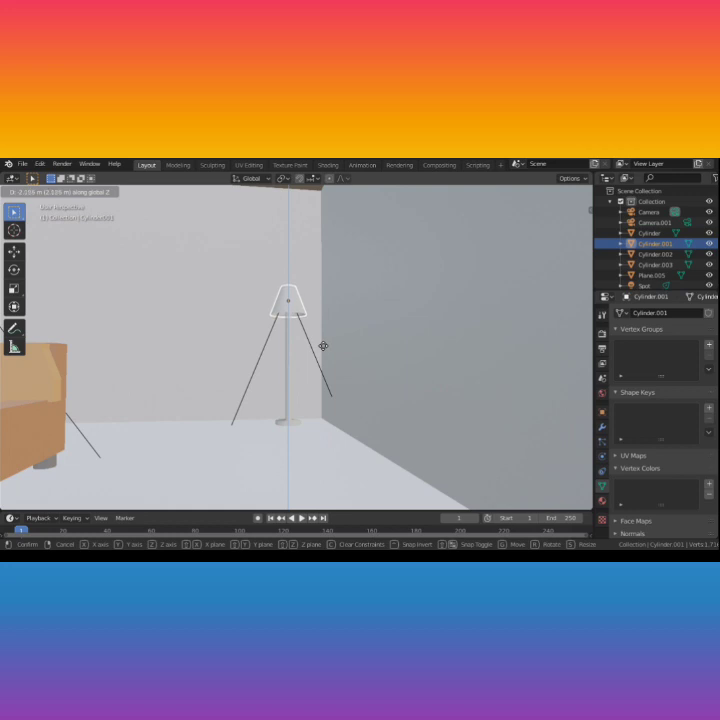
left_click(322, 346)
Step: Raise the lampshade slightly along the Z axis to fine-tune its height on the lamp stand
middle_click_drag(323, 350, 342, 397)
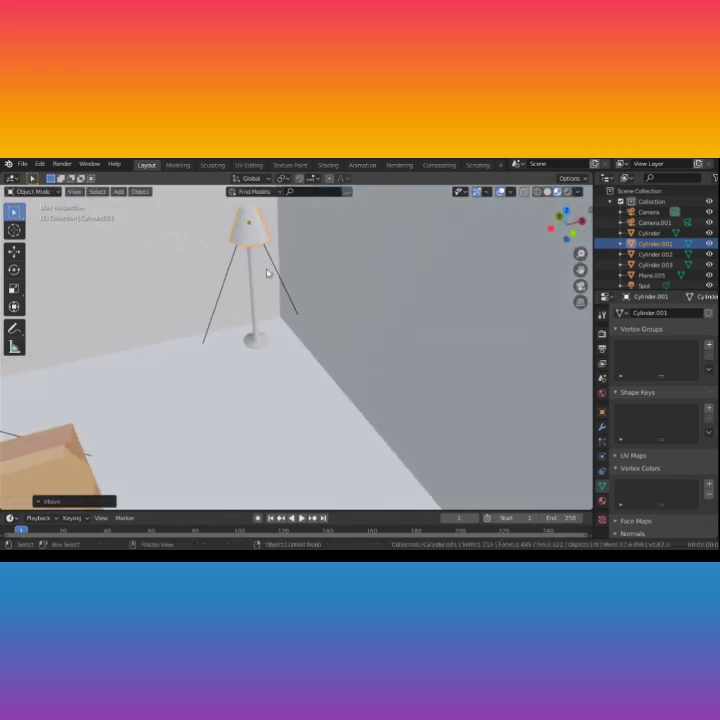
key("g")
key("z")
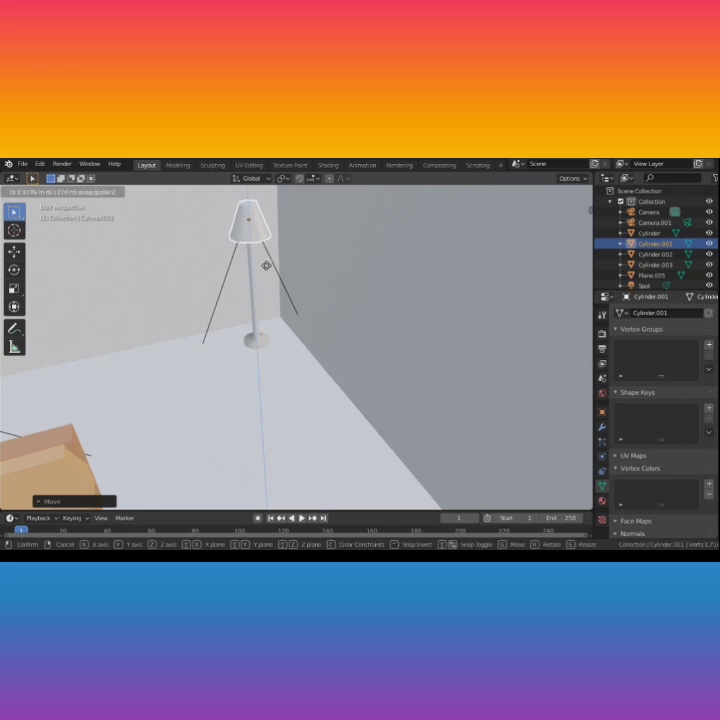
left_click(266, 265)
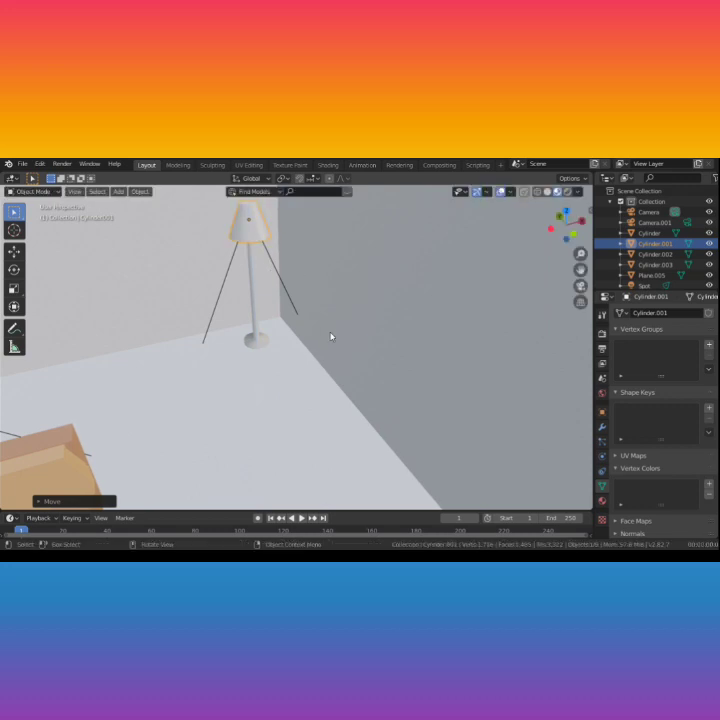
Step: Examine the floor lamp and its lampshade in the room corner from several angles, close up and from outside the room
middle_click_drag(331, 336, 305, 333)
scroll(305, 333, "down", 5)
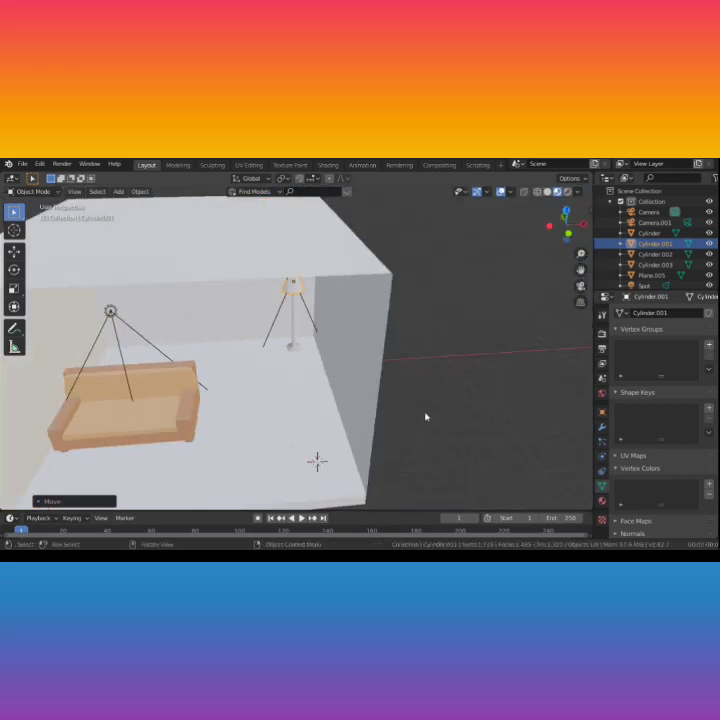
middle_click_drag(418, 410, 379, 371)
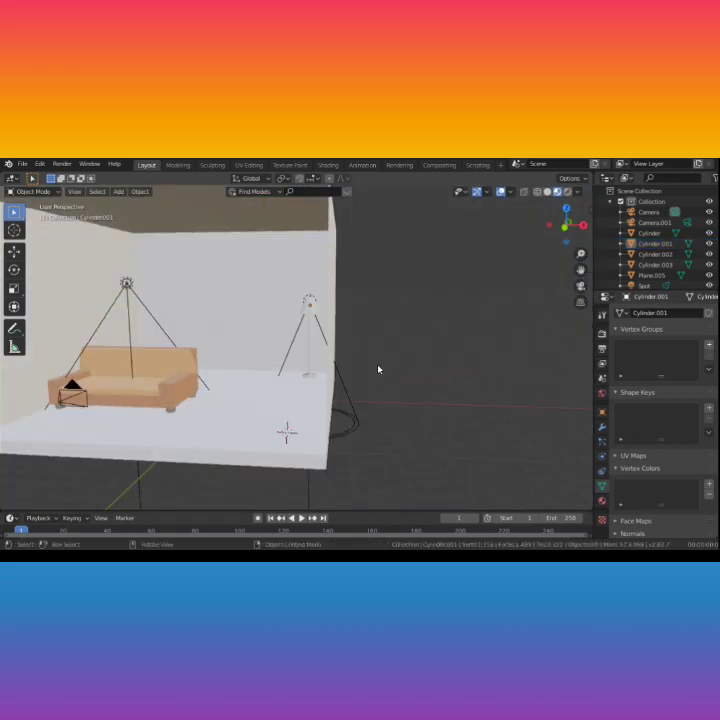
mouse_move(320, 330)
middle_mouse_down()
mouse_move(320, 317)
mouse_move(326, 321)
middle_mouse_up()
scroll(317, 305, "up", 6)
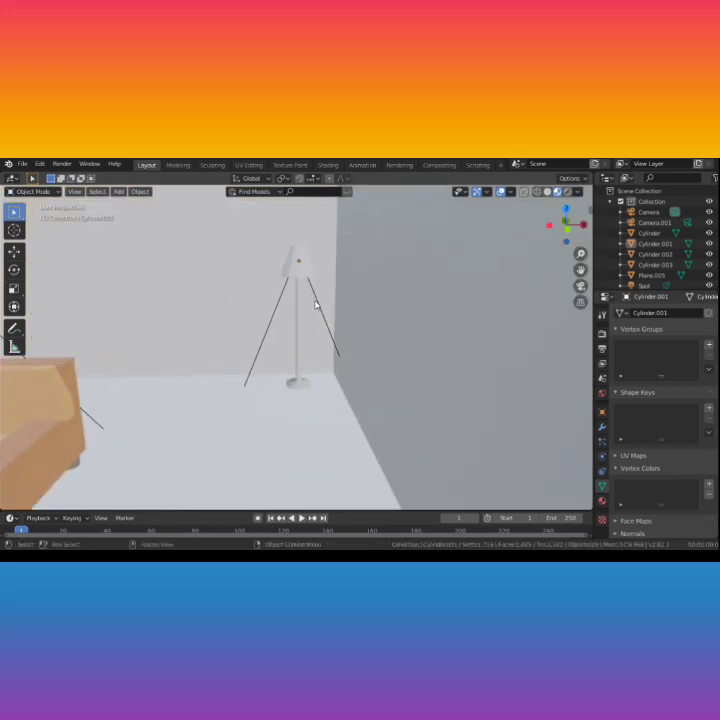
scroll(315, 305, "up", 2)
scroll(315, 305, "down", 4)
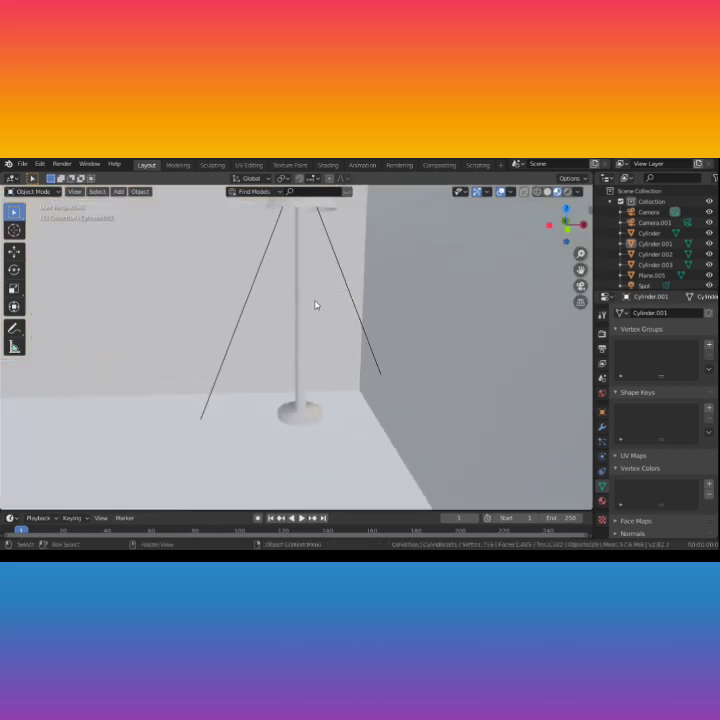
scroll(315, 305, "down", 4)
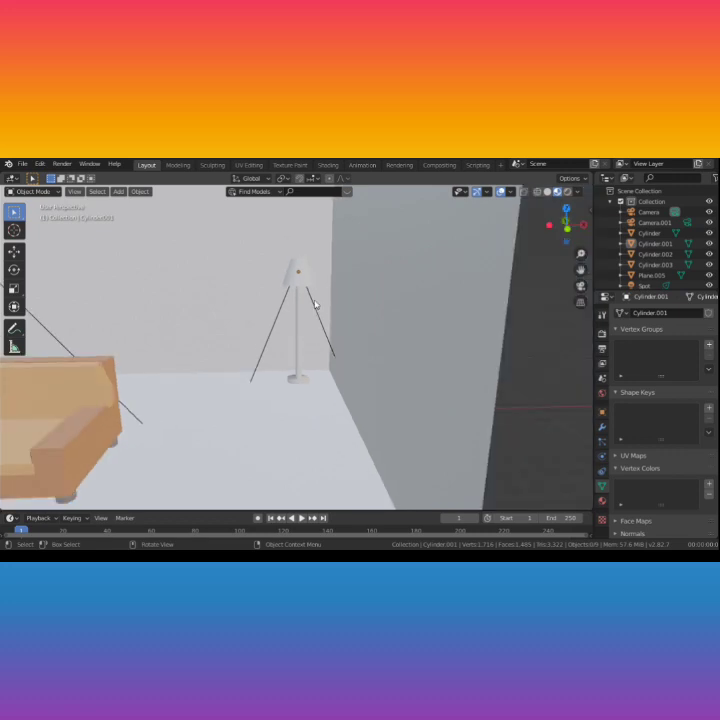
middle_click_drag(303, 327, 355, 317)
scroll(258, 333, "up", 3)
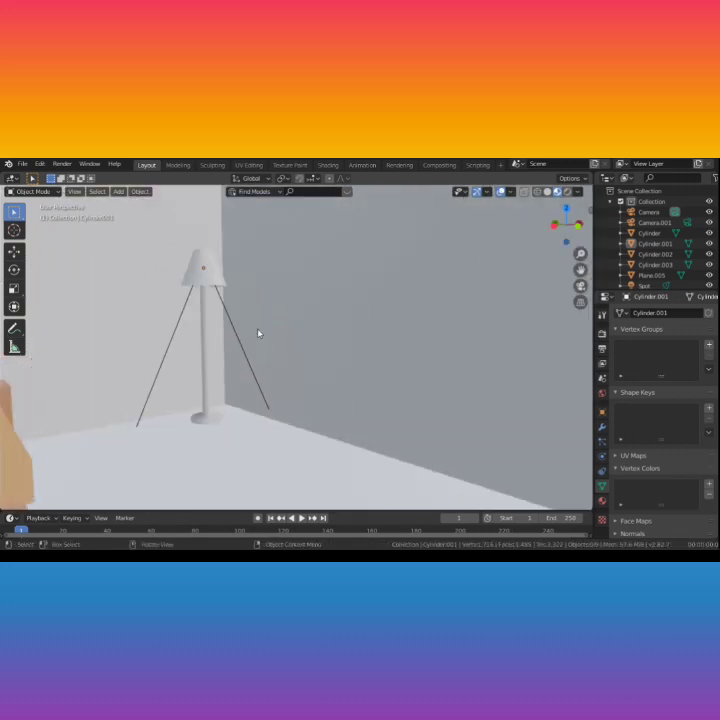
middle_click_drag(252, 331, 329, 423, "shift")
scroll(310, 413, "up", 2)
scroll(329, 423, "down", 4)
scroll(382, 415, "down", 5)
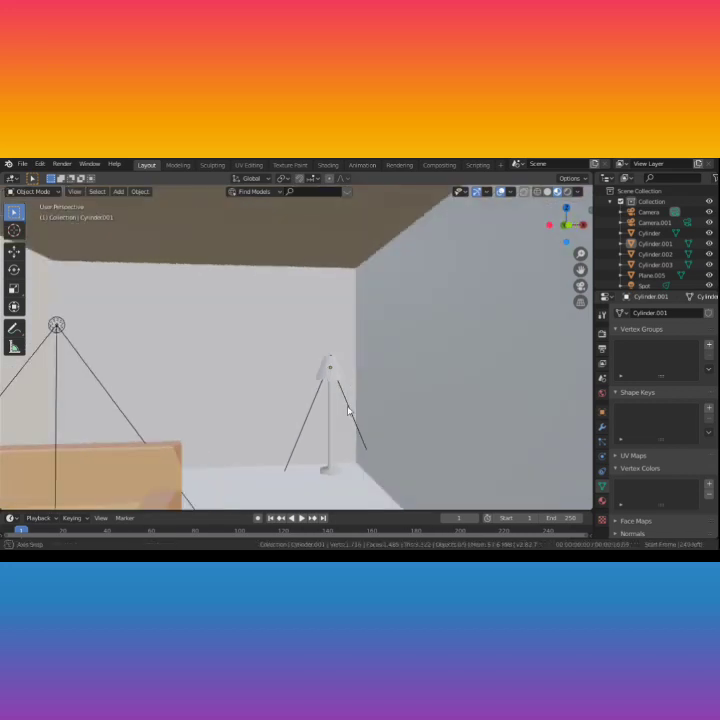
scroll(348, 411, "down", 1)
mouse_move(349, 411)
middle_mouse_down()
mouse_move(349, 417)
mouse_move(346, 411)
middle_mouse_up()
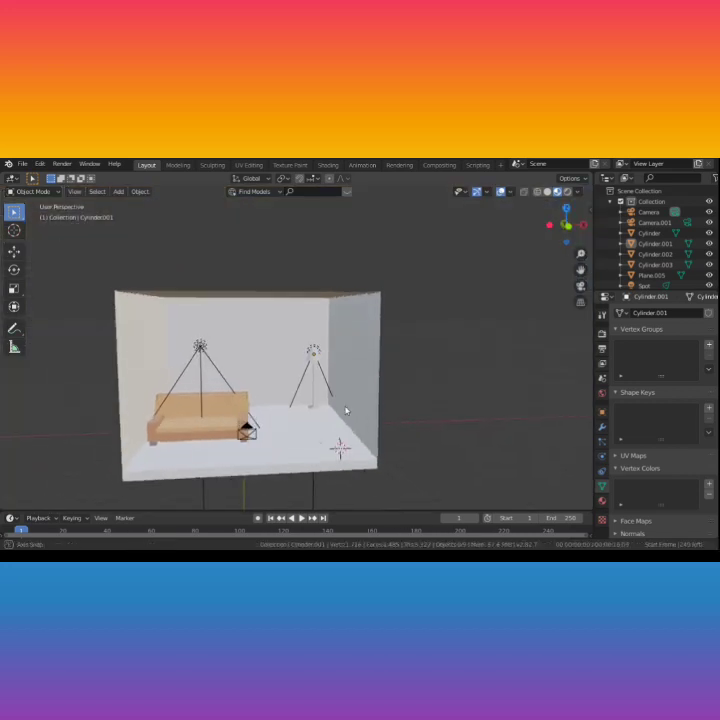
Step: Select the floor lamp's spot light and lower it slightly along the Z axis inside the lampshade
left_click(316, 352)
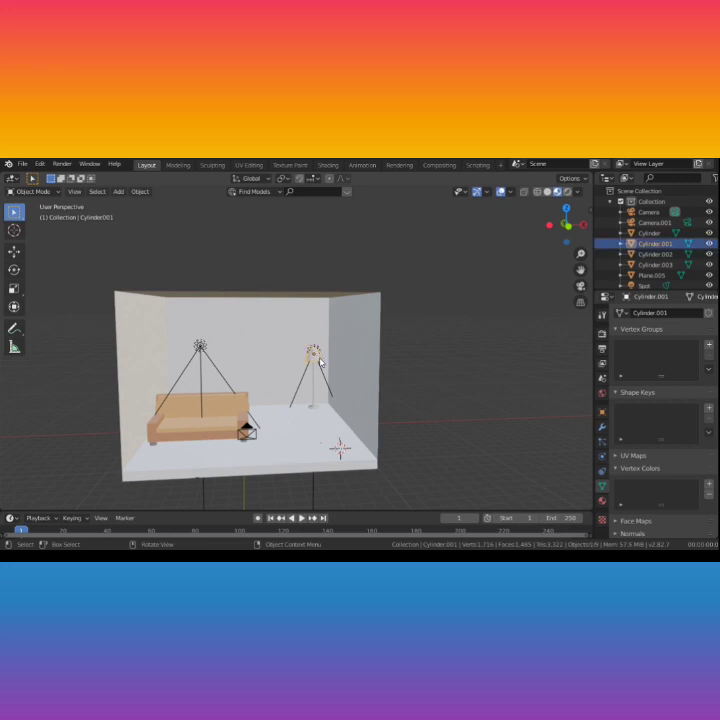
left_click(317, 350)
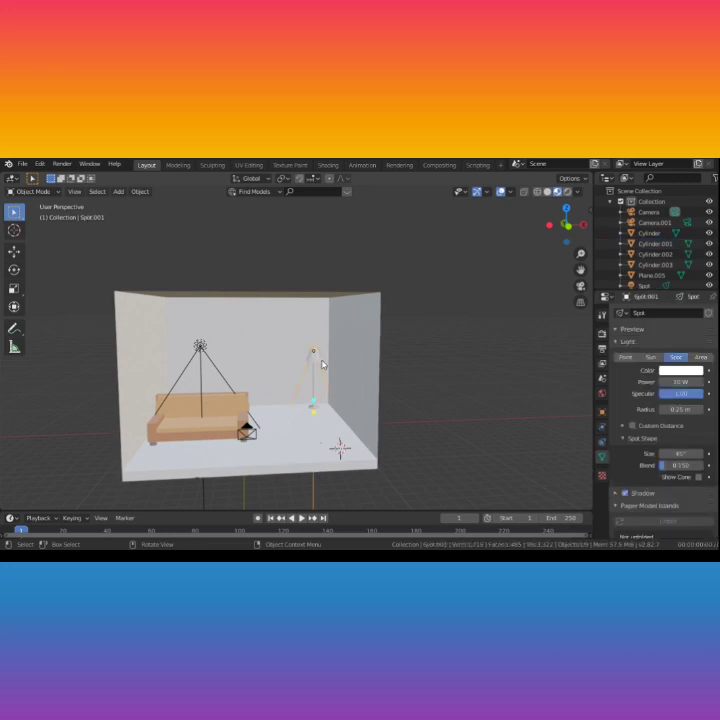
key("g")
key("z")
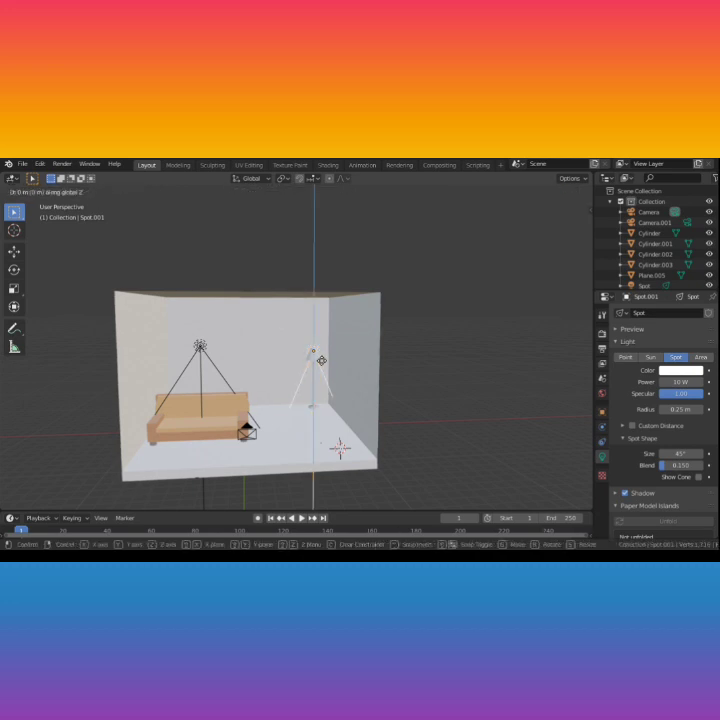
left_click(322, 366)
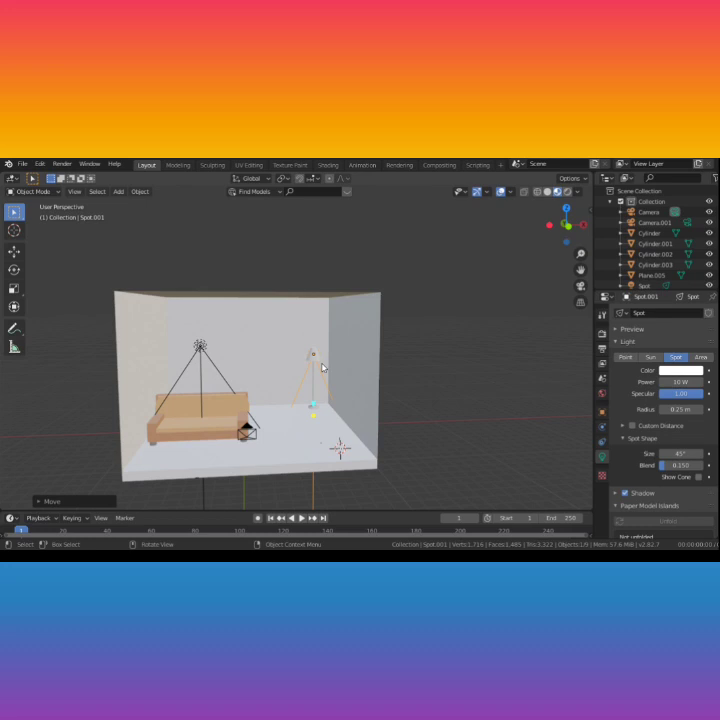
Step: Narrow the floor lamp's spot light by scaling it to about 0.6 along the X axis
key("s")
key("x")
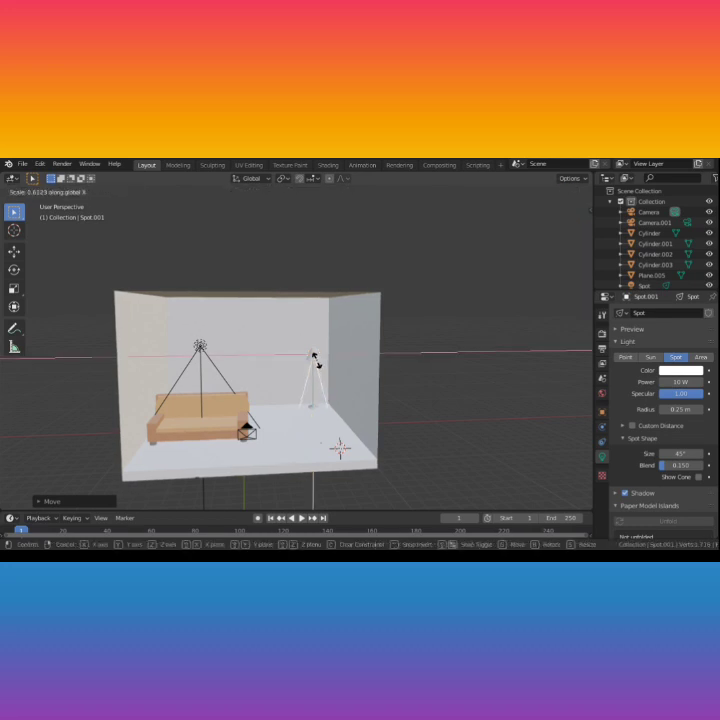
left_click(316, 357)
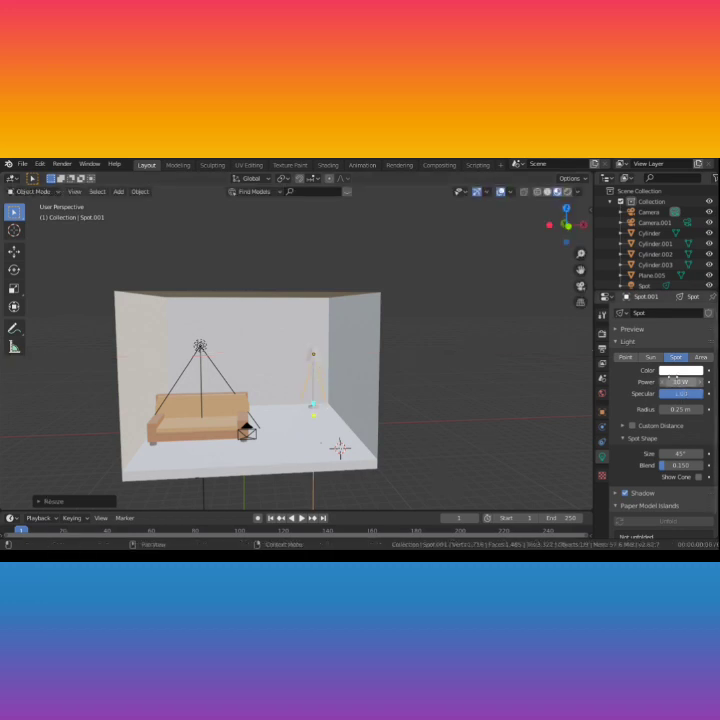
Step: Set the floor lamp spot light's power to 1000 W and check its effect briefly in rendered shading
left_click(680, 381)
key("BackSpace")
key("Return")
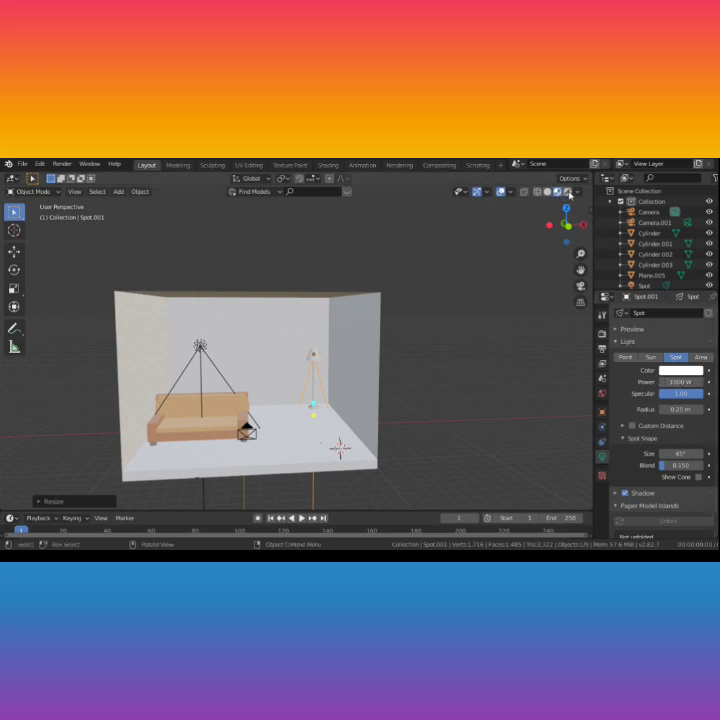
left_click(569, 193)
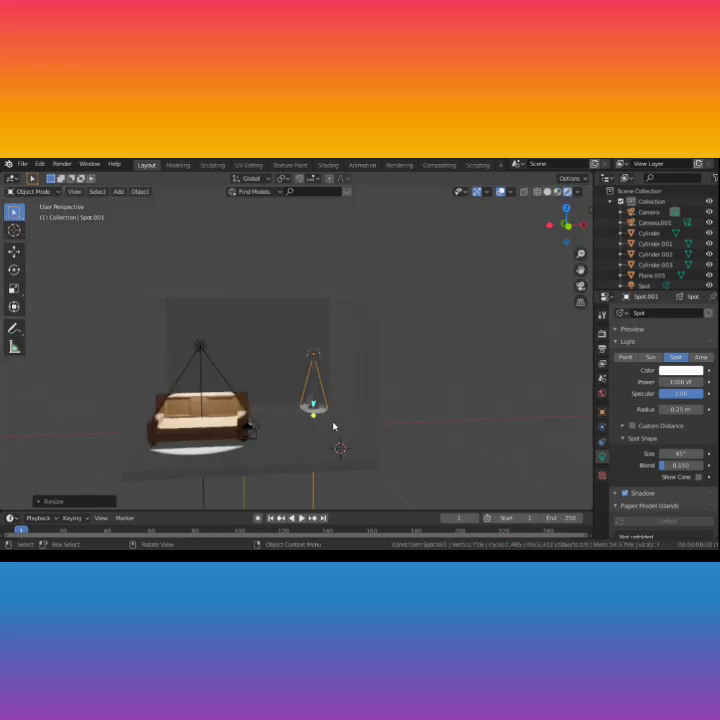
scroll(334, 427, "up", 4)
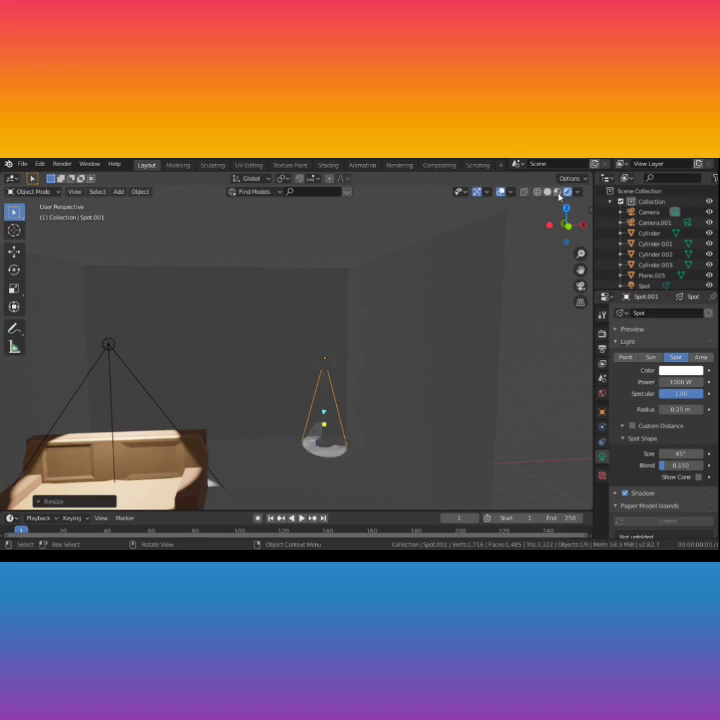
left_click(558, 191)
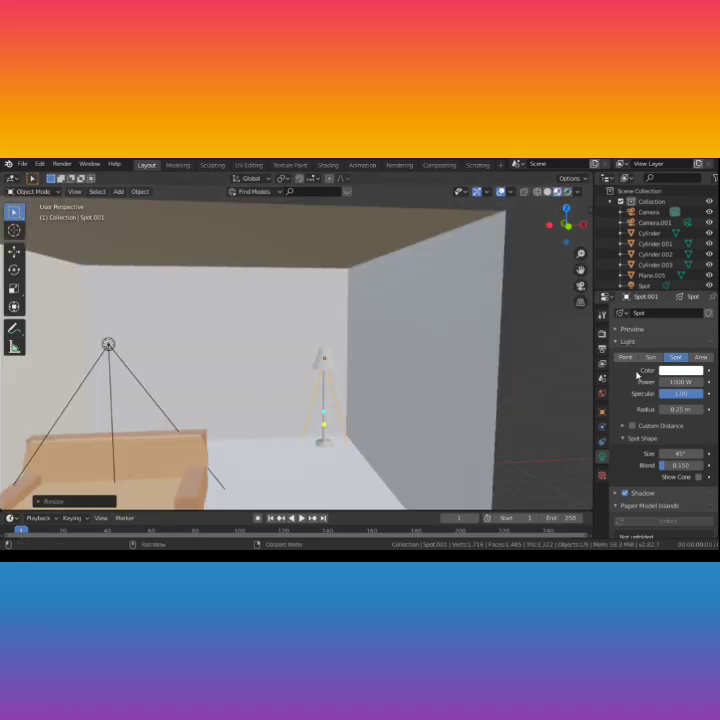
Step: Raise the floor lamp spot light's power first to 2500 W and finally to 5000 W, with the viewport in rendered shading
left_click(680, 382)
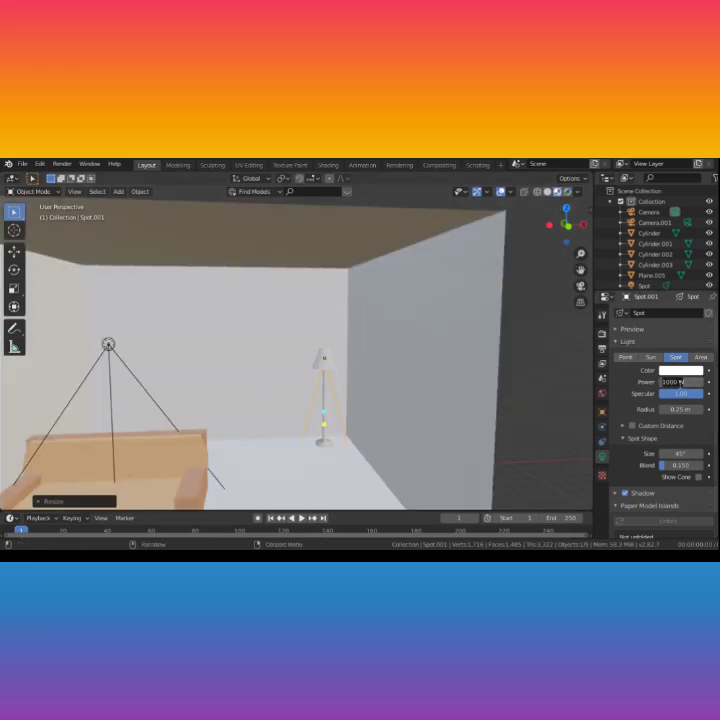
key("BackSpace")
key("Escape")
left_click(566, 191)
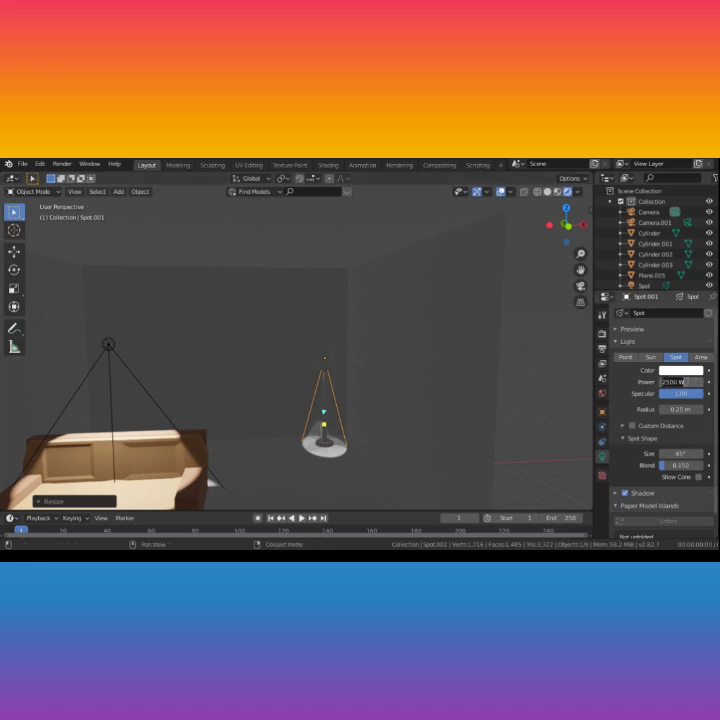
left_click(686, 381)
key("Return")
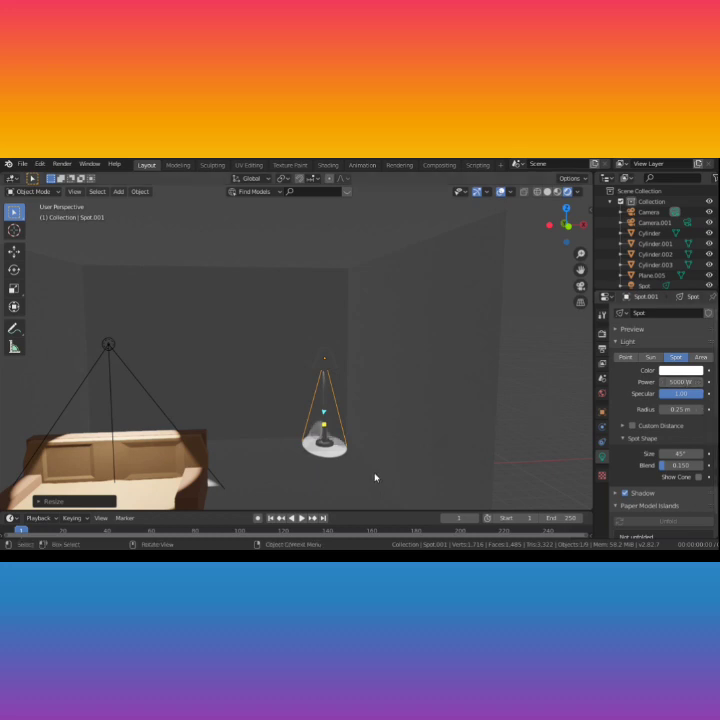
Step: Delete the separate spot light above the sofa so that only the floor lamp's light remains
scroll(375, 478, "down", 3)
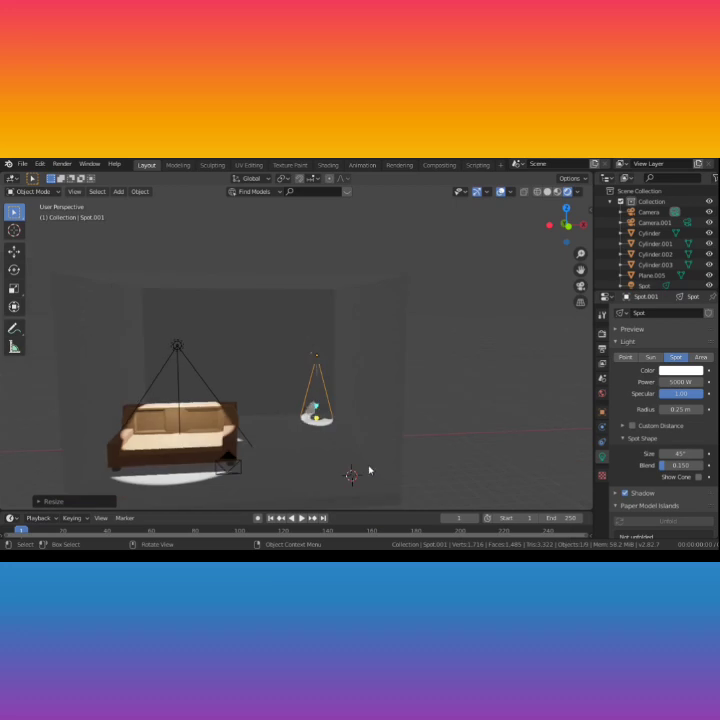
scroll(369, 470, "down", 1)
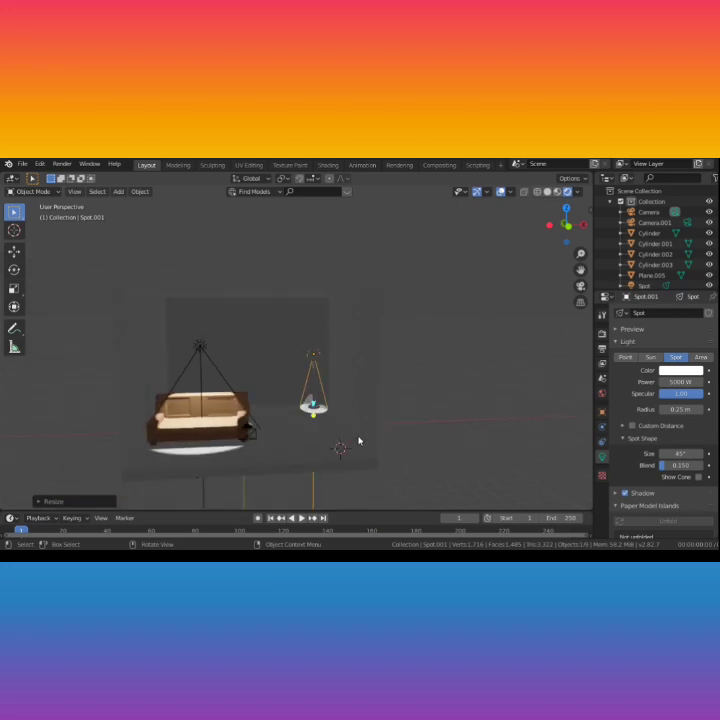
scroll(359, 440, "up", 1)
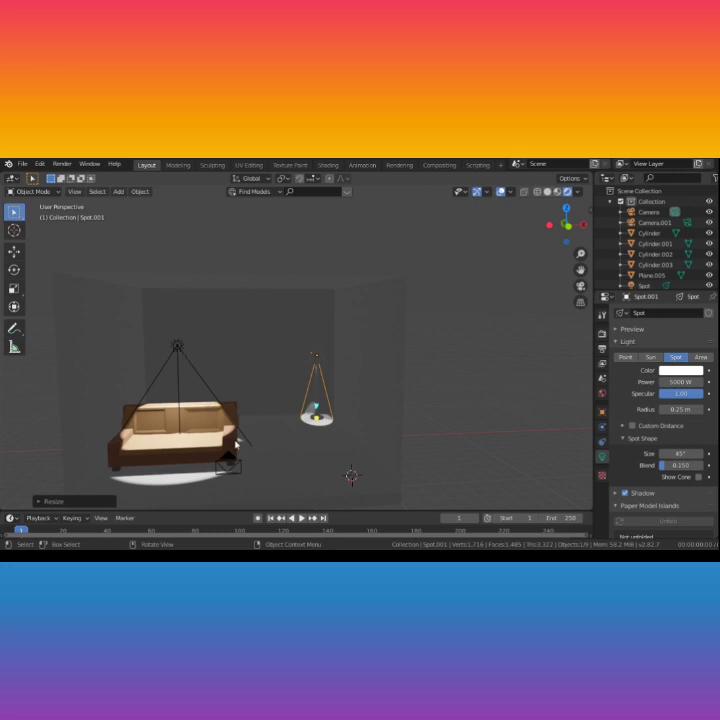
left_click(178, 360)
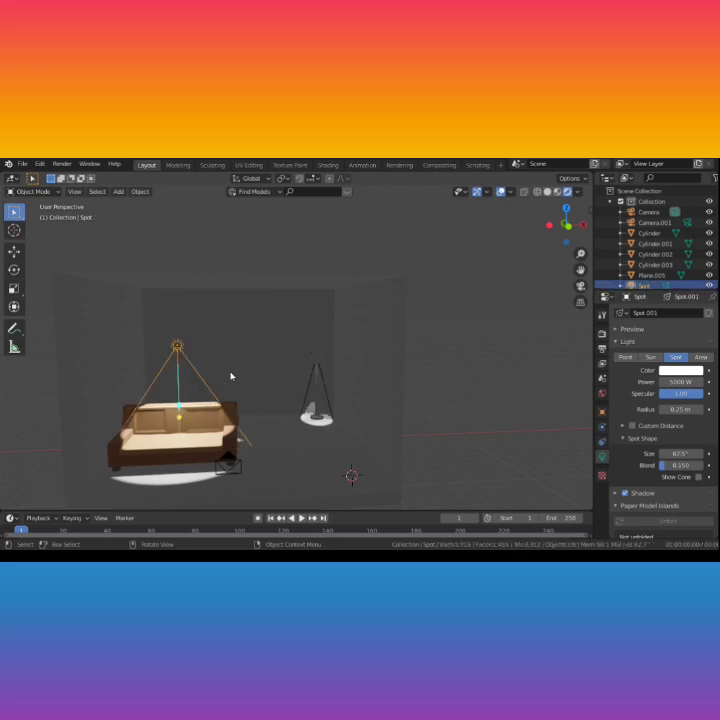
key("Delete")
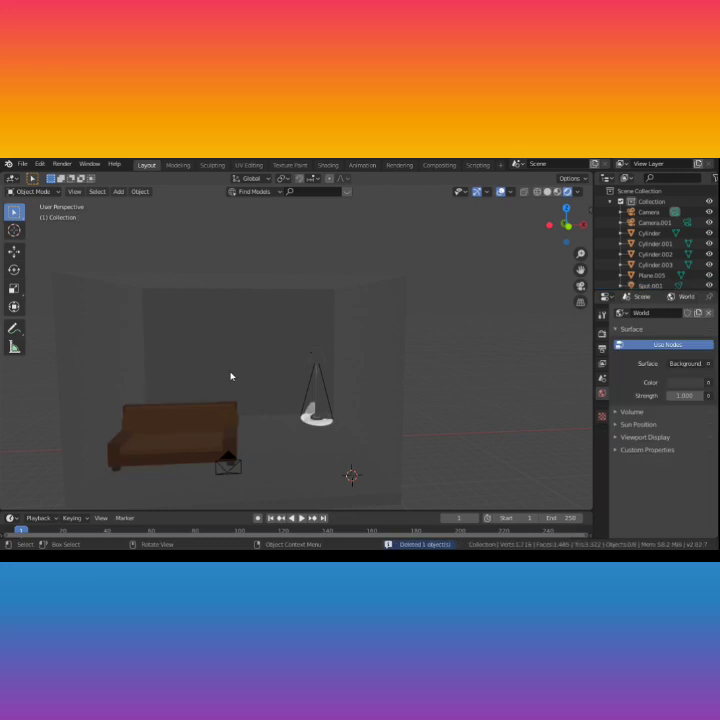
Step: Move the sofa about 4 m along the Y axis towards the back wall
left_click(194, 426)
key("g")
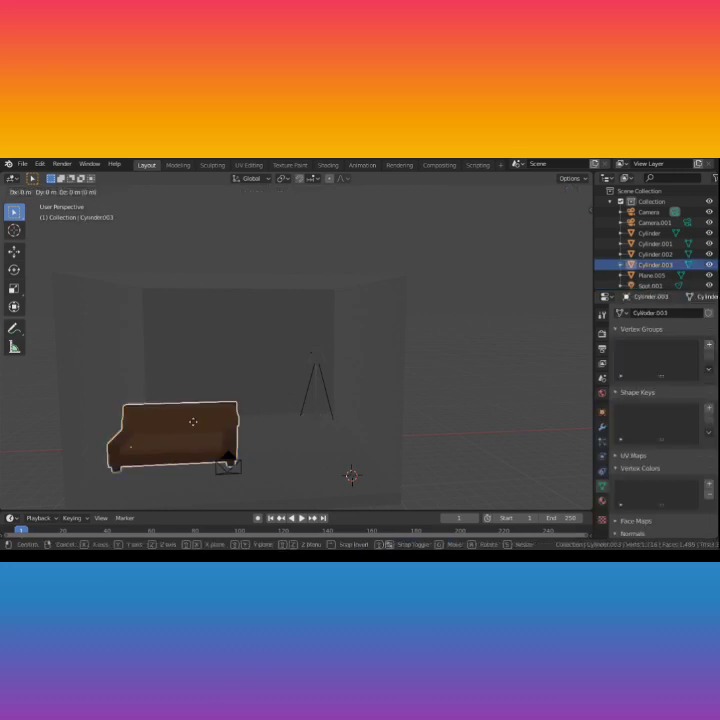
key("y")
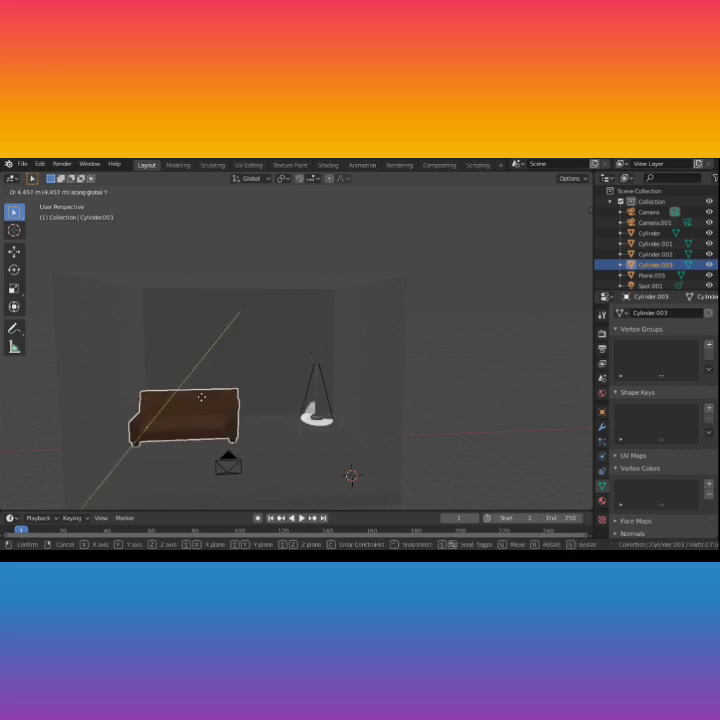
left_click(201, 400)
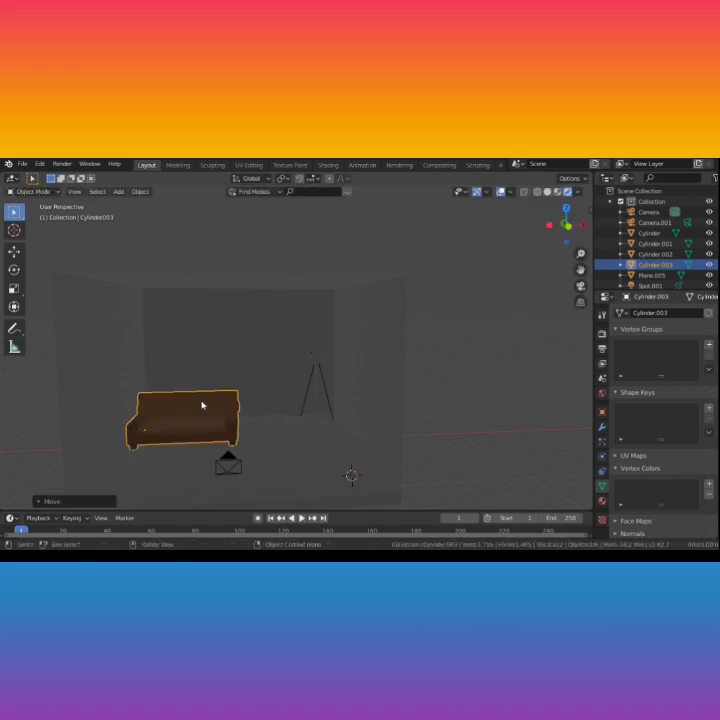
Step: Move the sofa about 4 m along the X axis so it stands beside the floor lamp
key("g")
key("x")
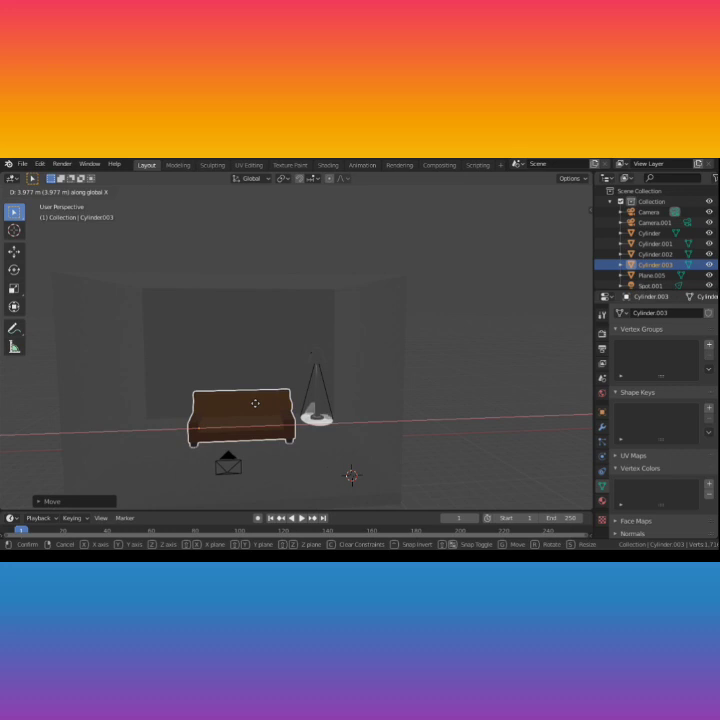
left_click(256, 405)
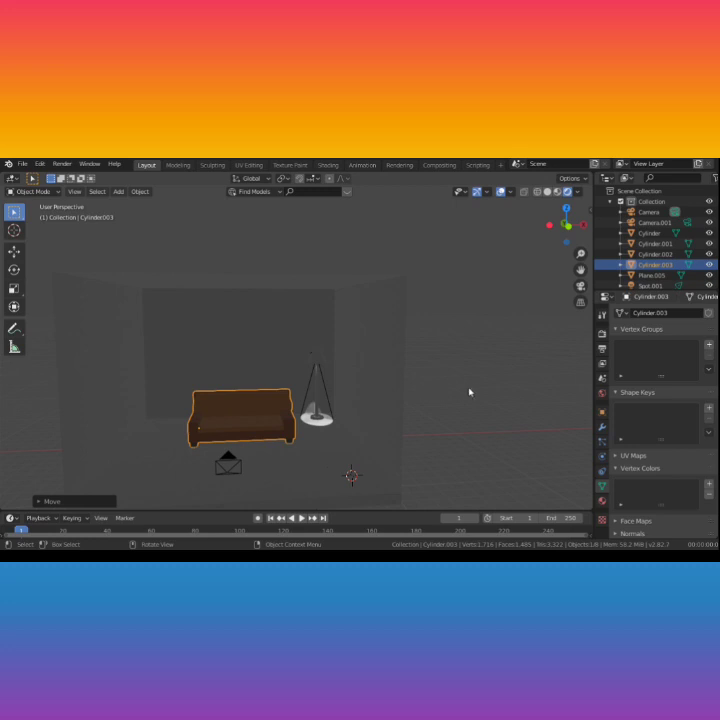
middle_click_drag(461, 392, 337, 381)
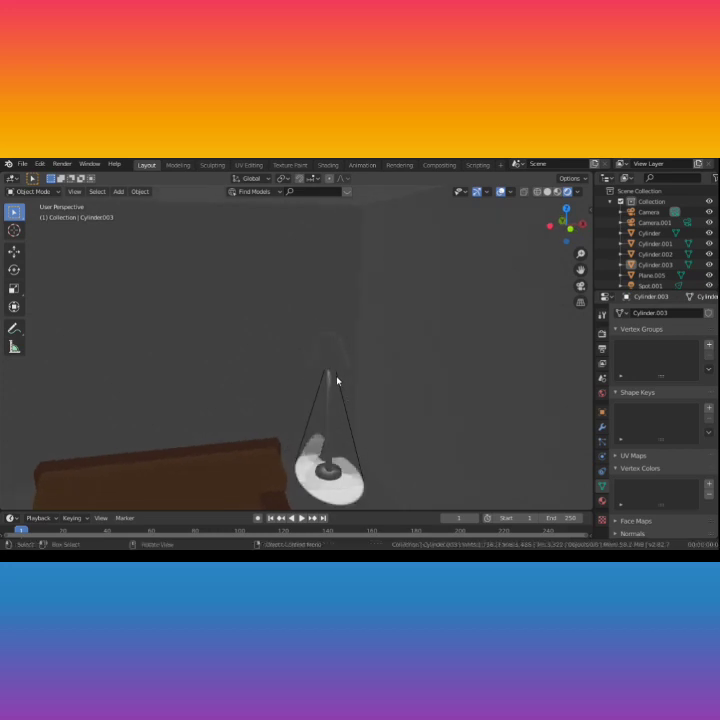
left_click(338, 381)
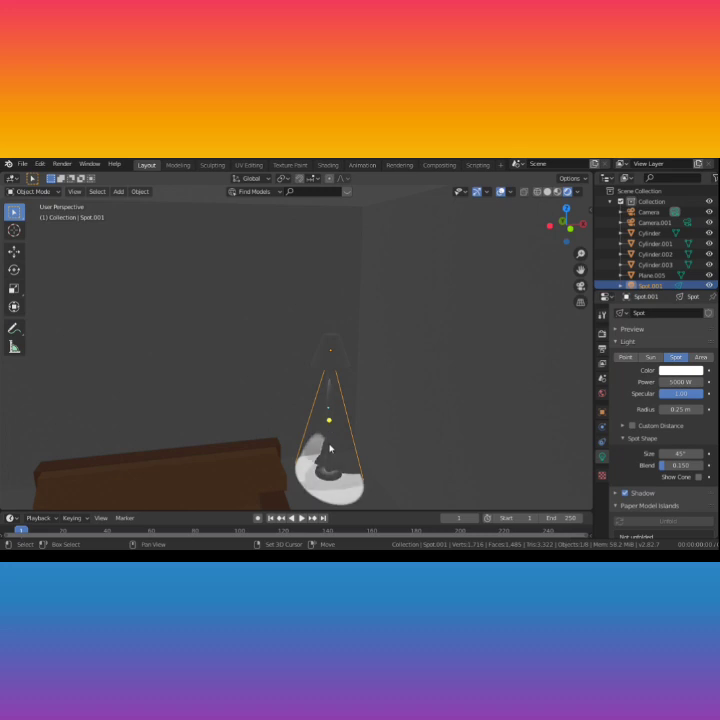
left_click(331, 373)
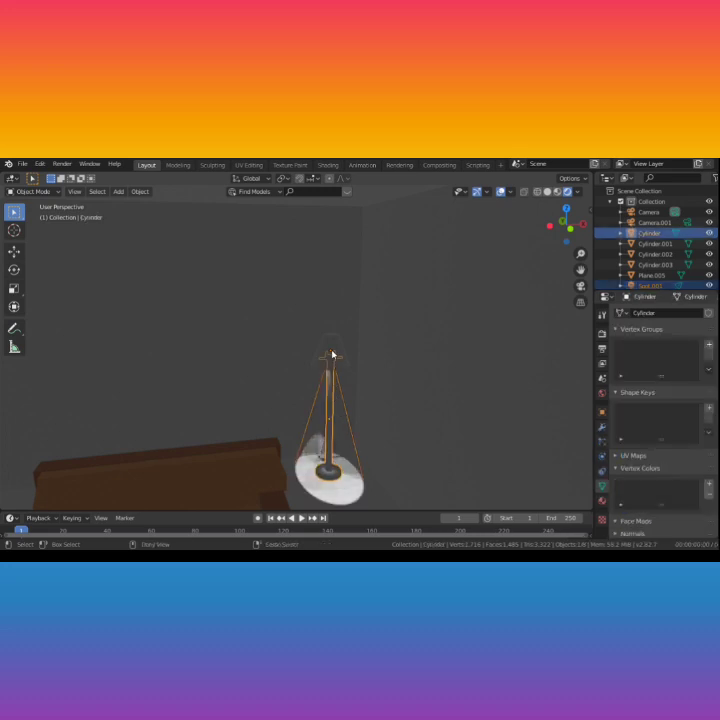
left_click(332, 352, "shift")
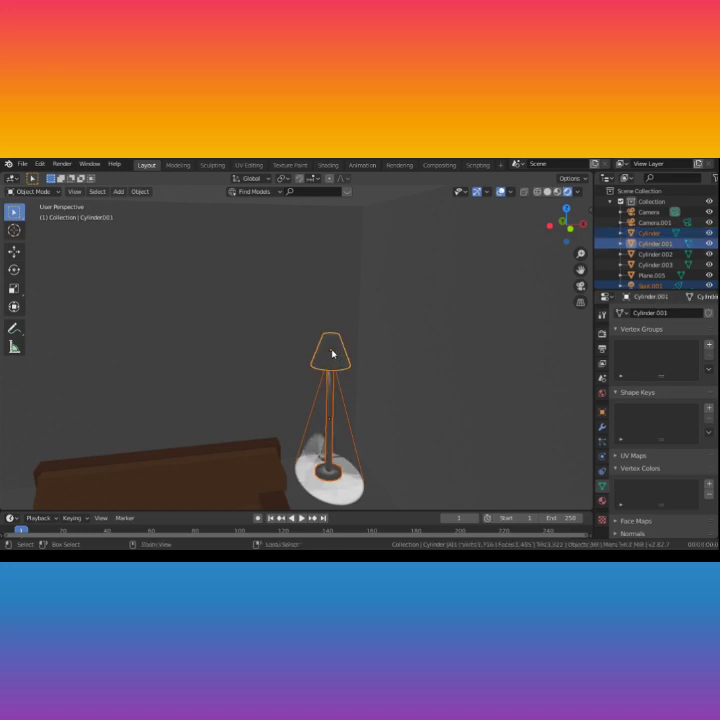
left_click(332, 355)
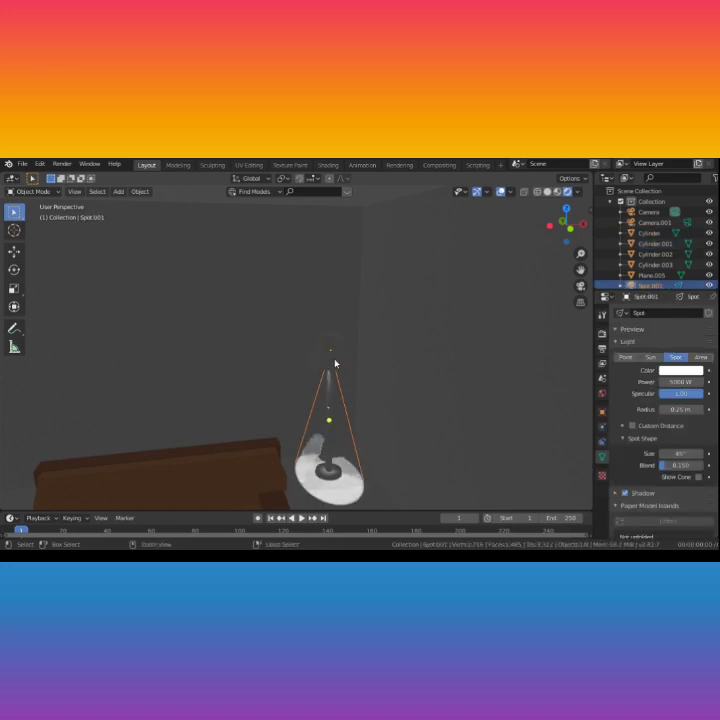
Step: Select the floor lamp's bulb, shade and stand together
left_click(334, 358)
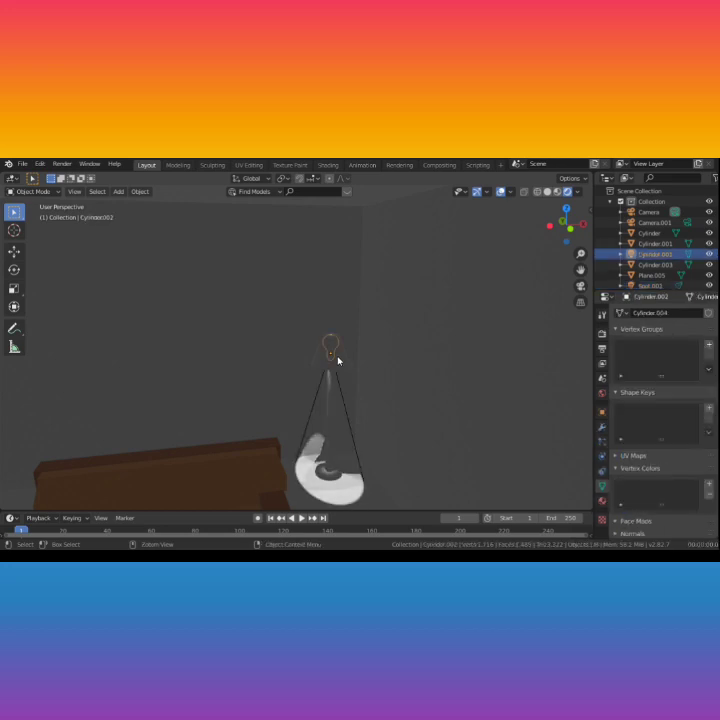
left_click(338, 361, "shift")
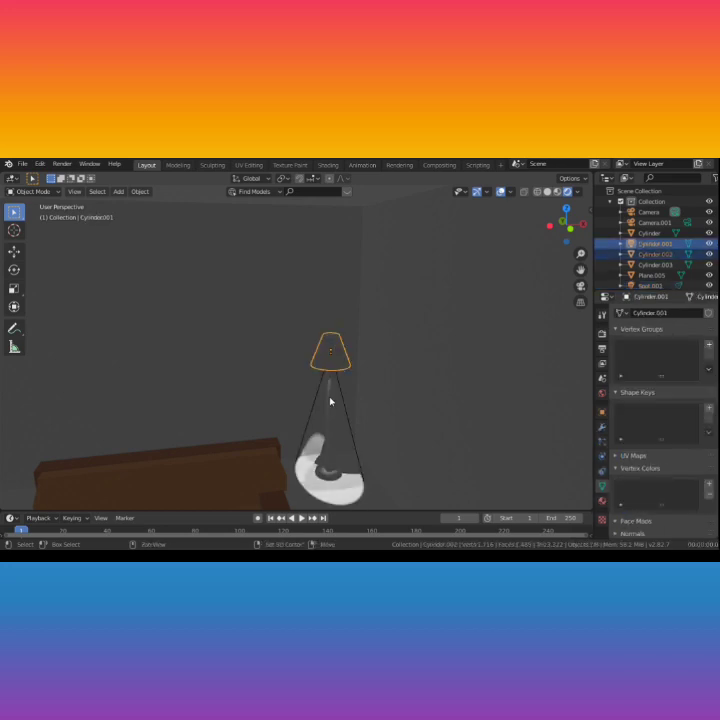
left_click(336, 476, "shift")
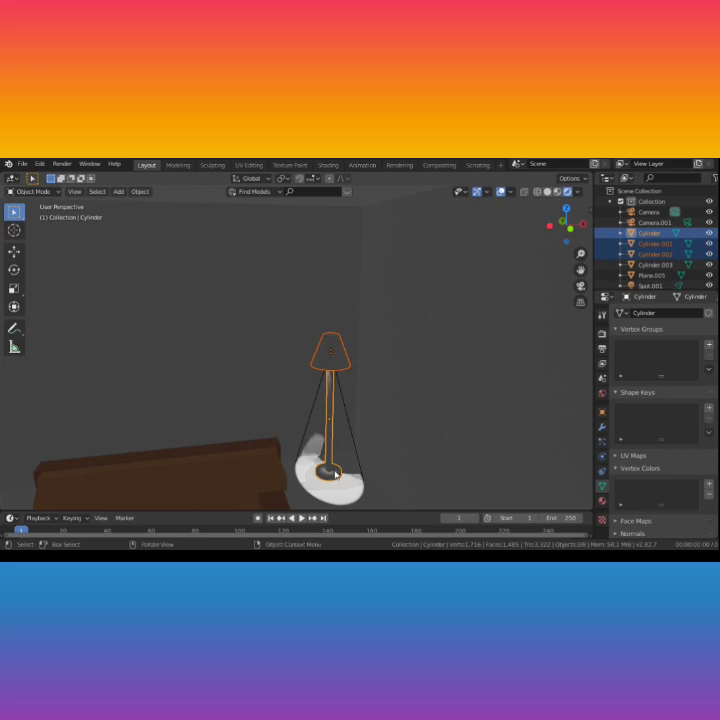
key("g")
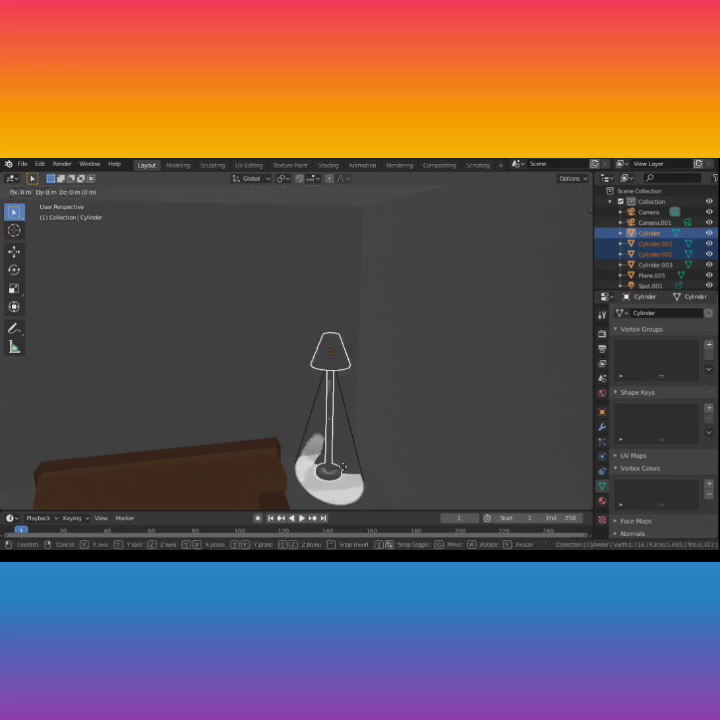
key("y")
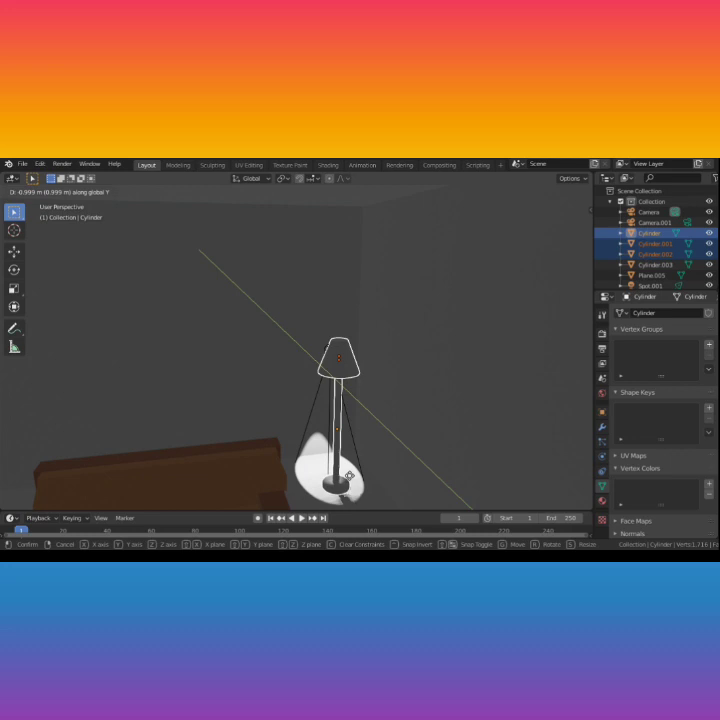
left_click(349, 476)
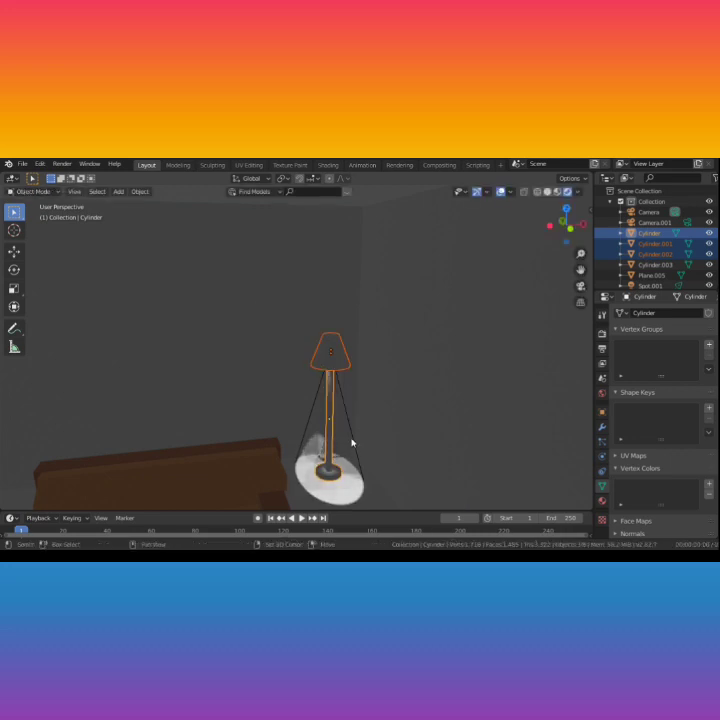
Step: Add the spot light to the lamp selection and move the whole floor lamp about -1 m along the Y axis
left_click(353, 440, "shift")
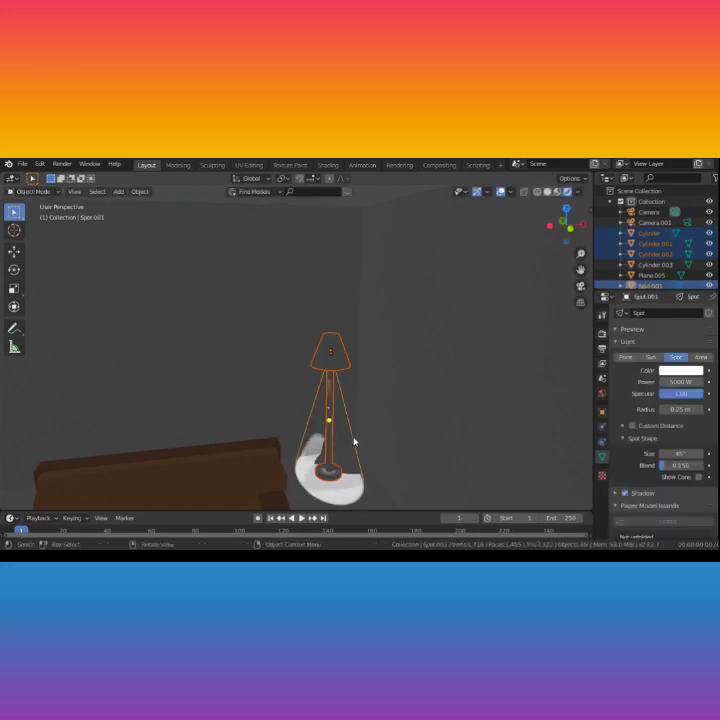
key("g")
key("y")
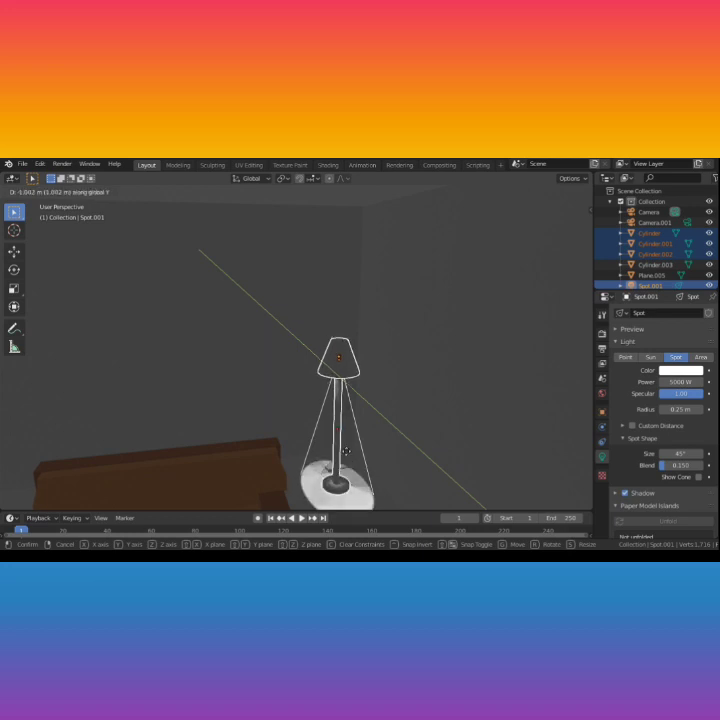
left_click(345, 452)
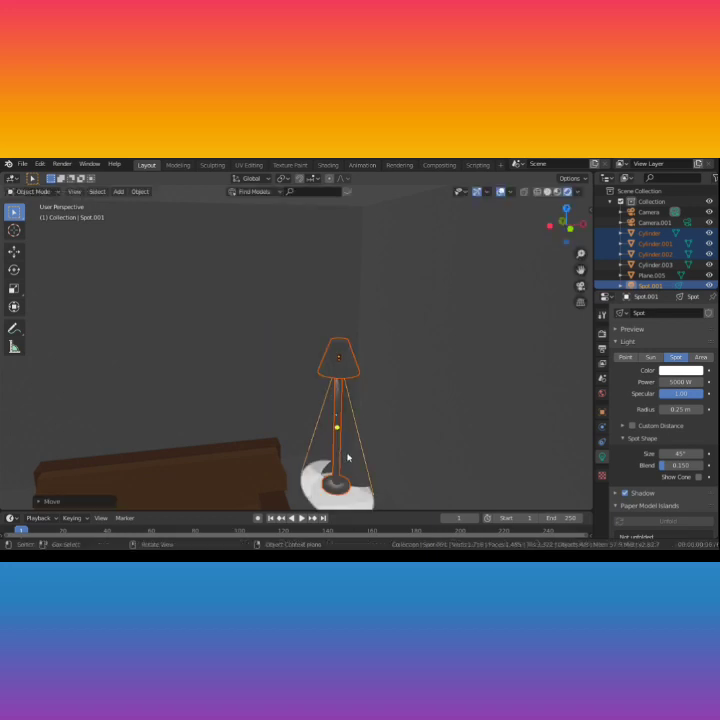
Step: Widen the floor lamp spot light's cone to about 50.6° and set its power to 7500 W, leaving nothing selected
scroll(368, 440, "down", 5)
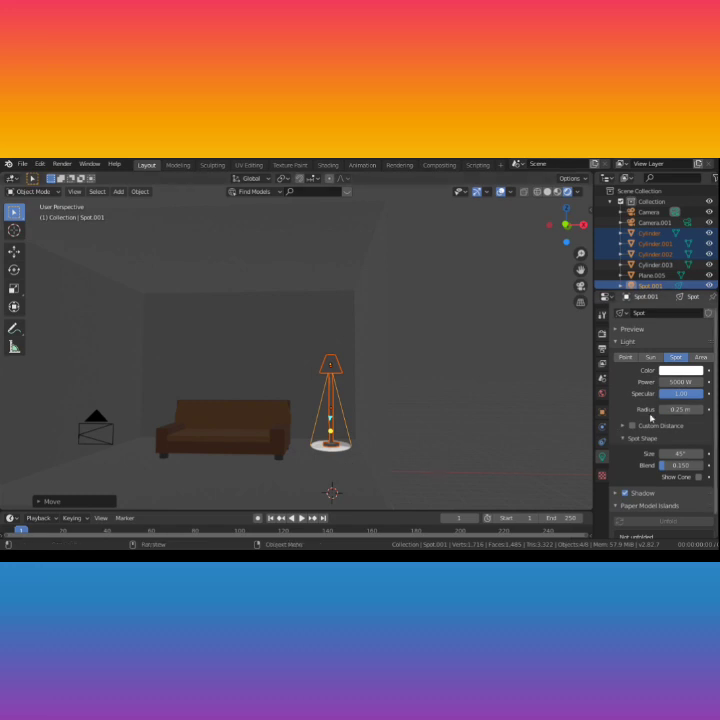
left_click_drag(678, 454, 695, 454)
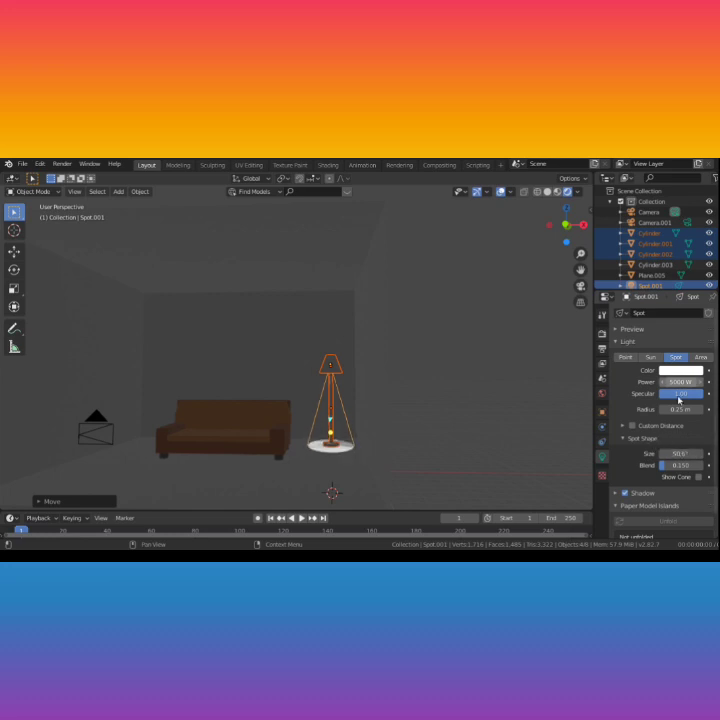
left_click_drag(680, 381, 682, 381)
left_click(681, 381)
key("BackSpace")
type("2500")
key("Return")
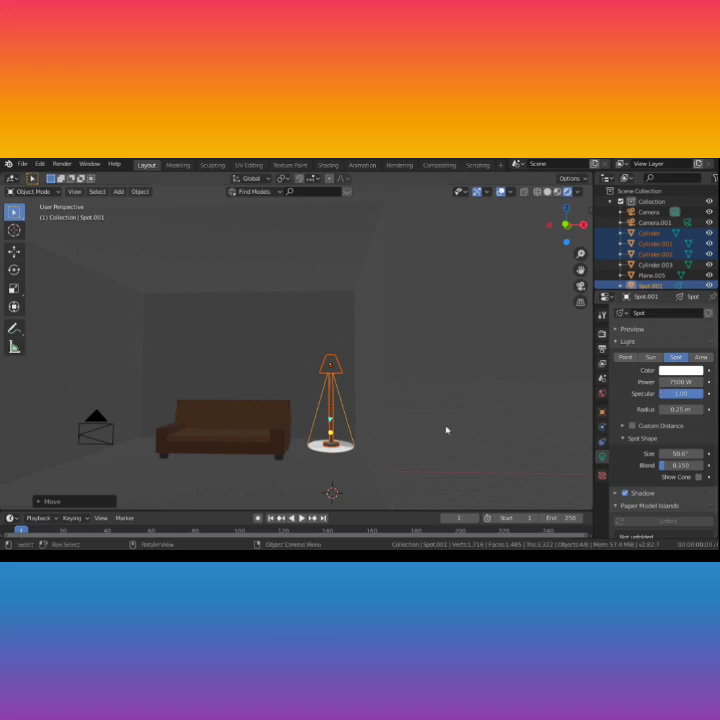
left_click(407, 436)
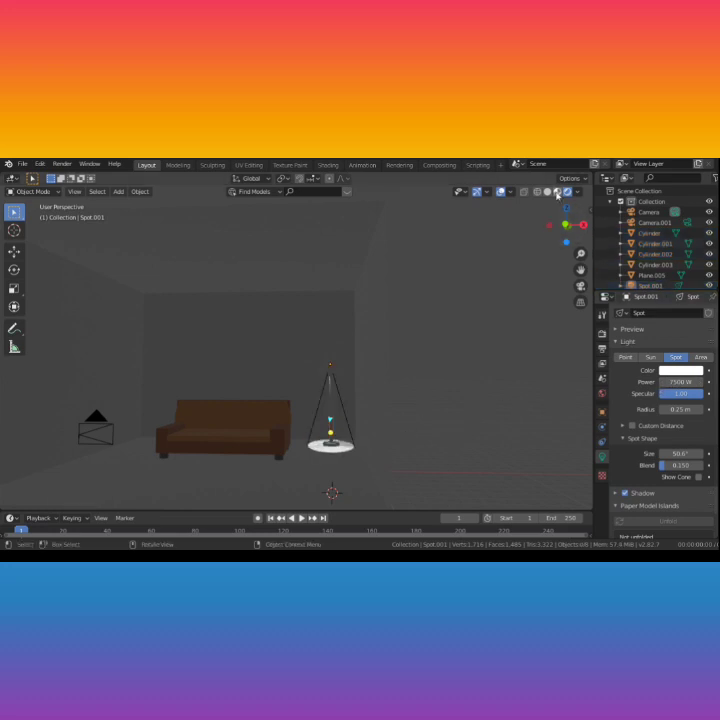
Step: In material preview shading, give the lamp stand a new material with a mid-grey base color of value about 0.59
left_click(557, 192)
scroll(364, 450, "up", 5)
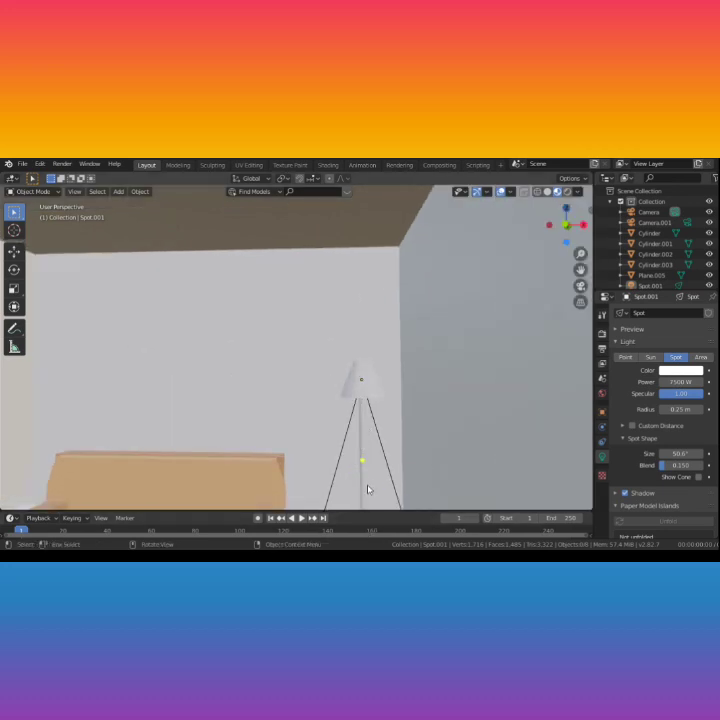
left_click(364, 483)
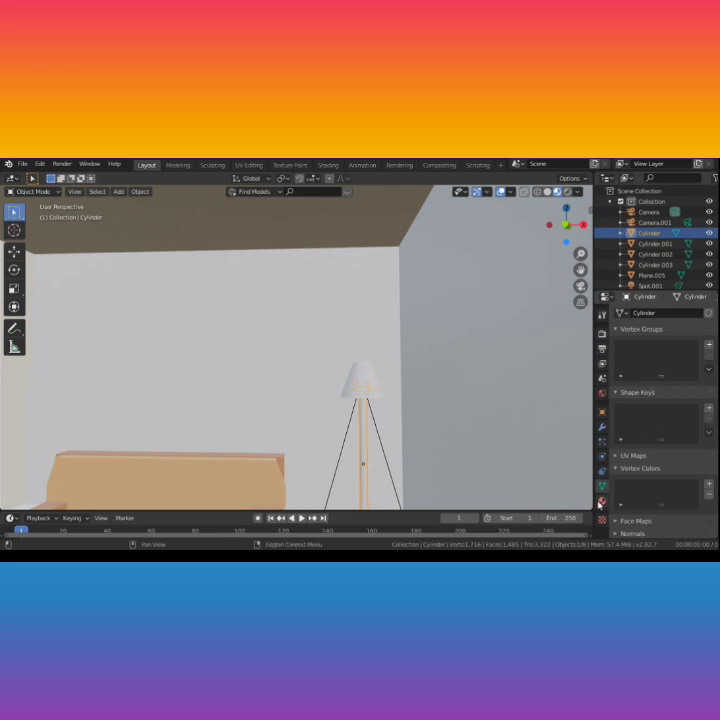
left_click(601, 502)
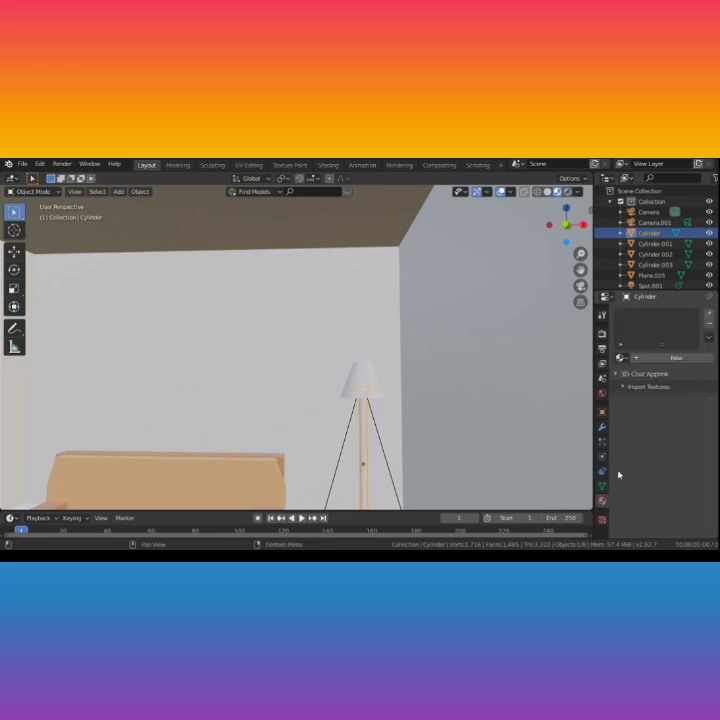
left_click(675, 358)
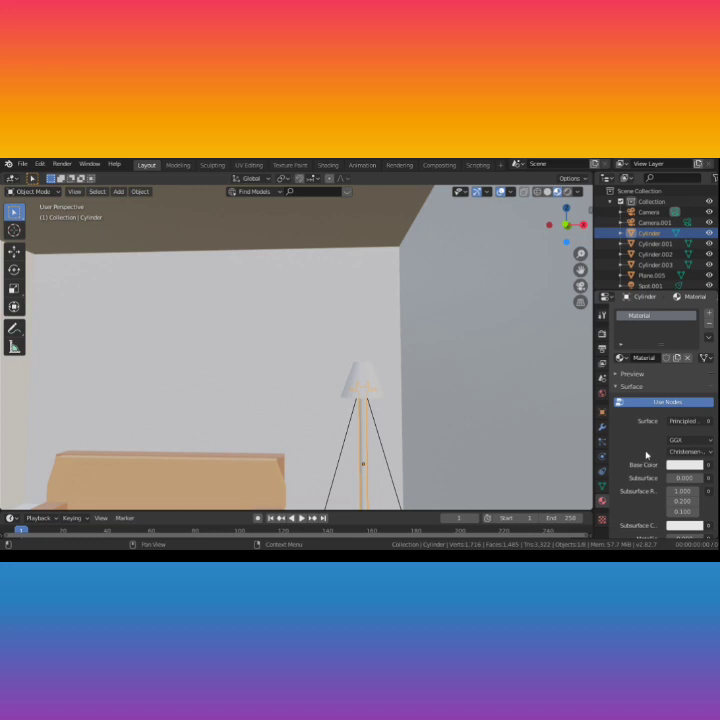
scroll(646, 455, "down", 3)
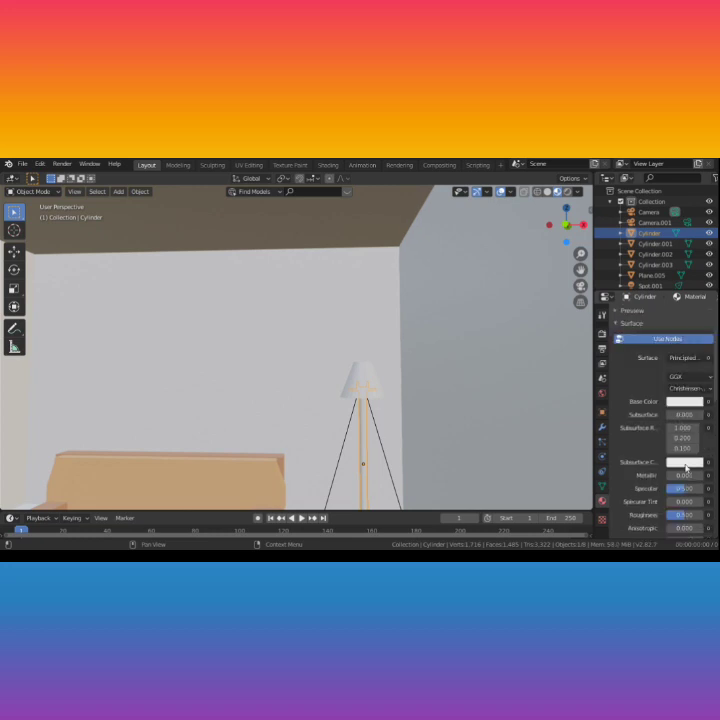
left_click(681, 404)
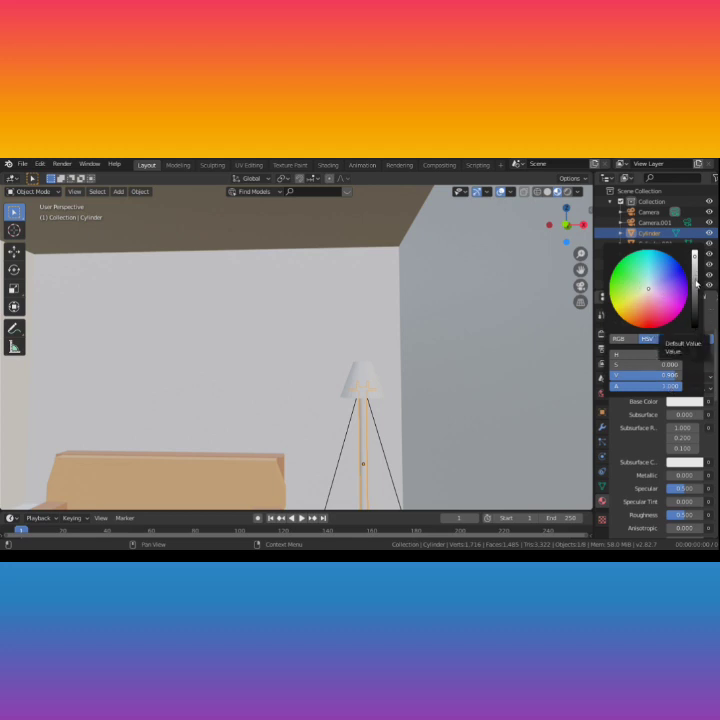
left_click_drag(697, 283, 695, 292)
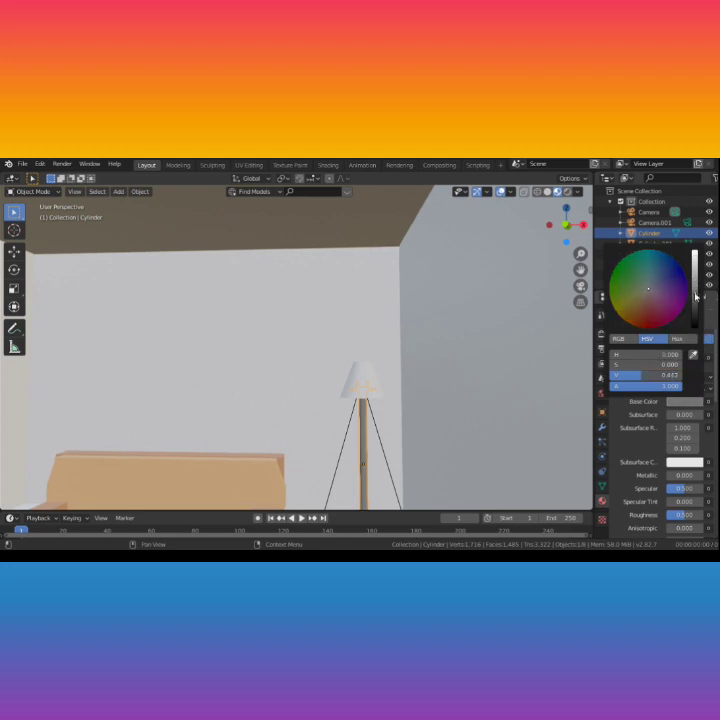
left_click_drag(697, 293, 694, 284)
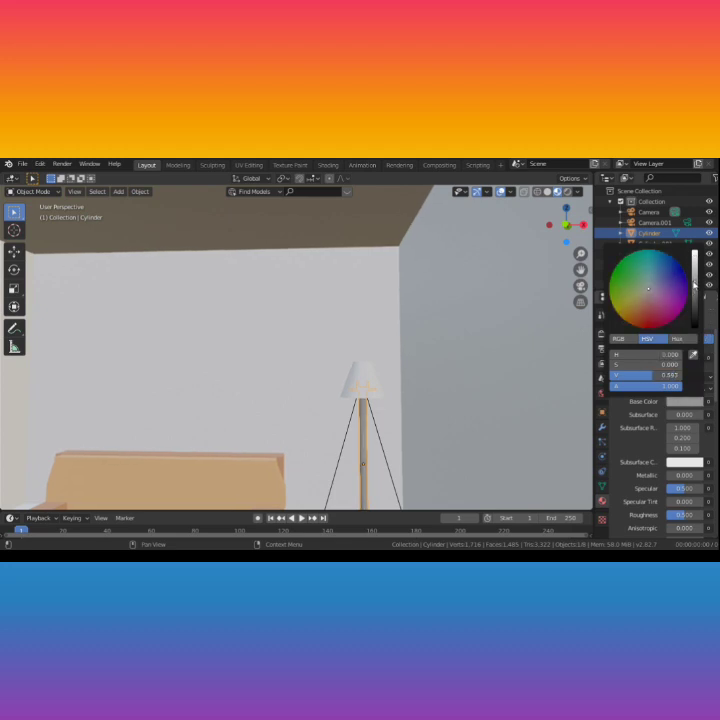
Step: Set the lamp stand material's Metallic value to 0.8
left_click(676, 478)
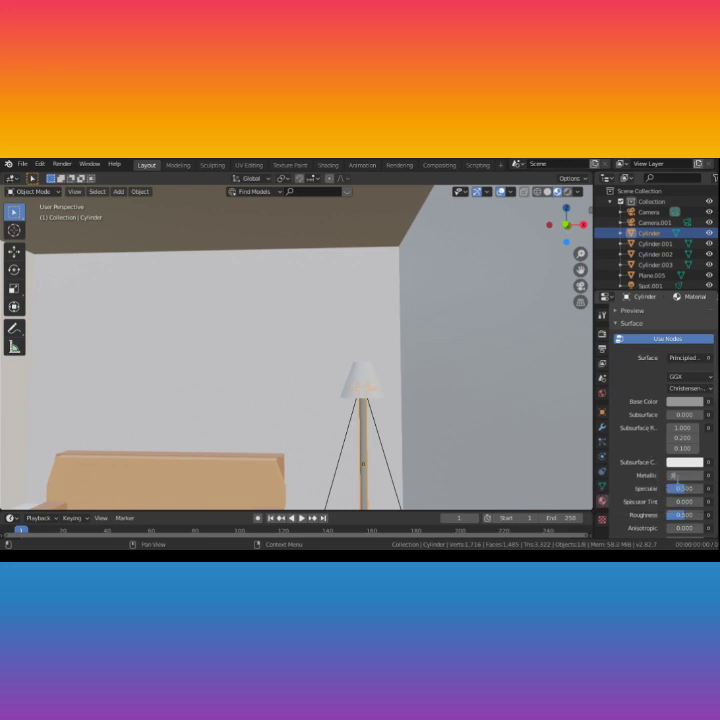
key("Return")
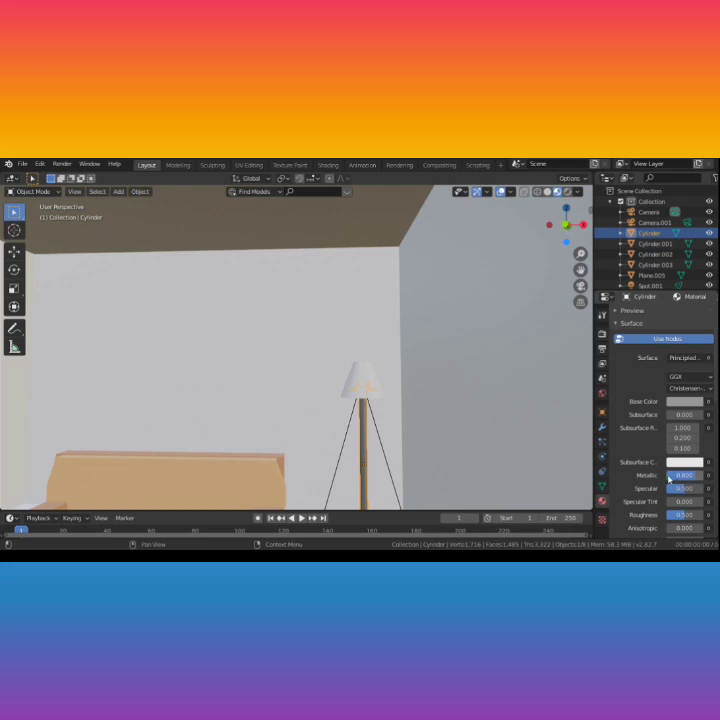
scroll(672, 440, "down", 2)
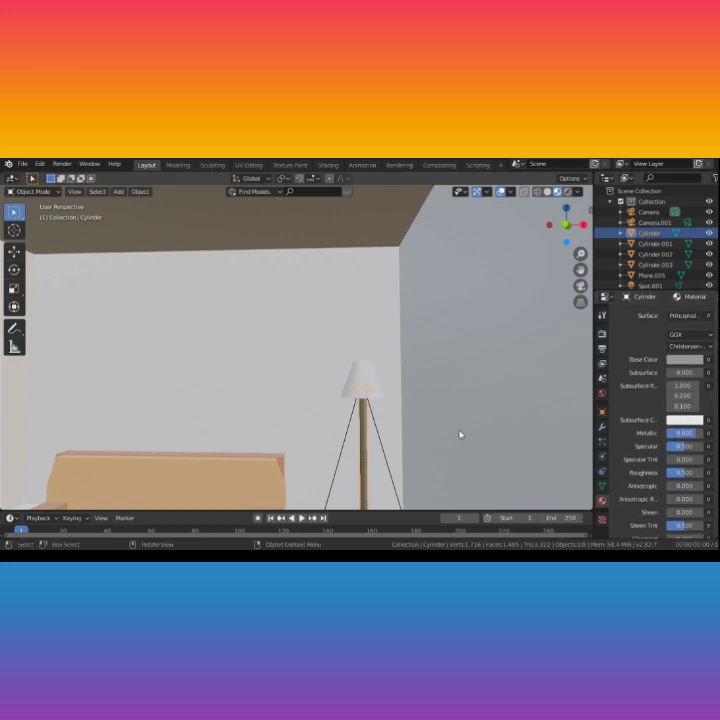
Step: Give the lampshade a new material with a light orange base color
scroll(460, 434, "down", 3)
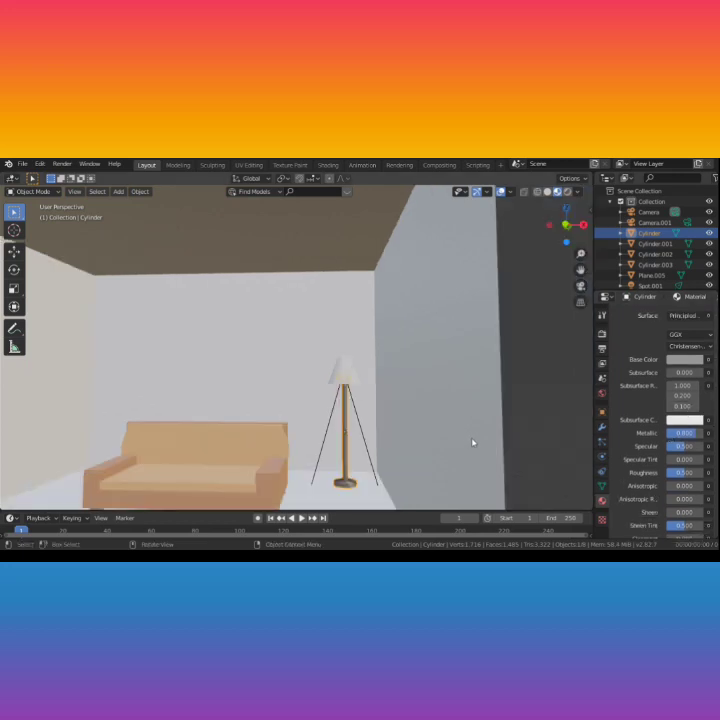
left_click(347, 373)
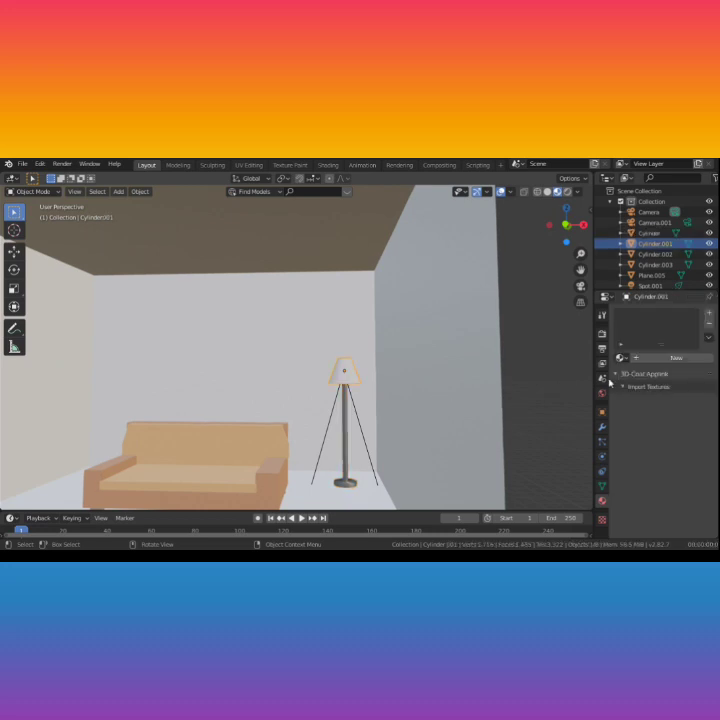
left_click(662, 359)
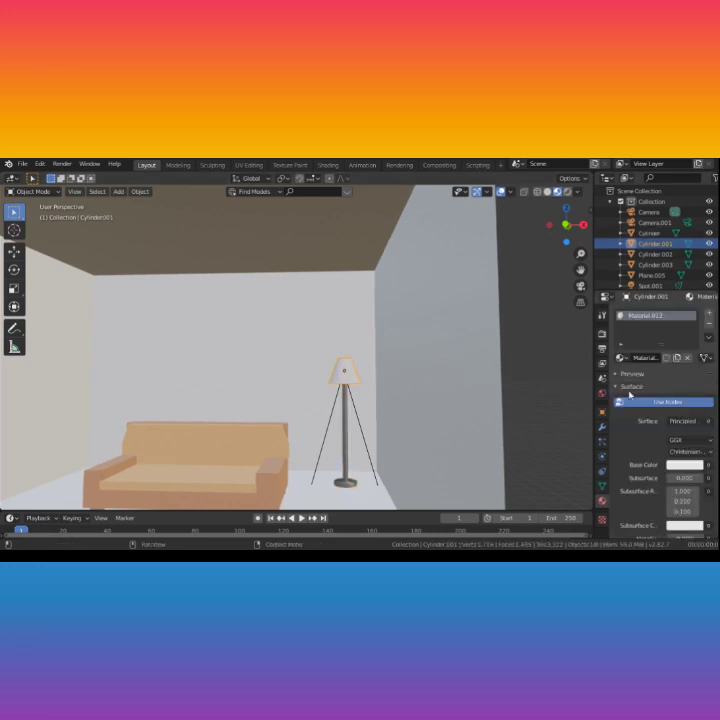
left_click(683, 464)
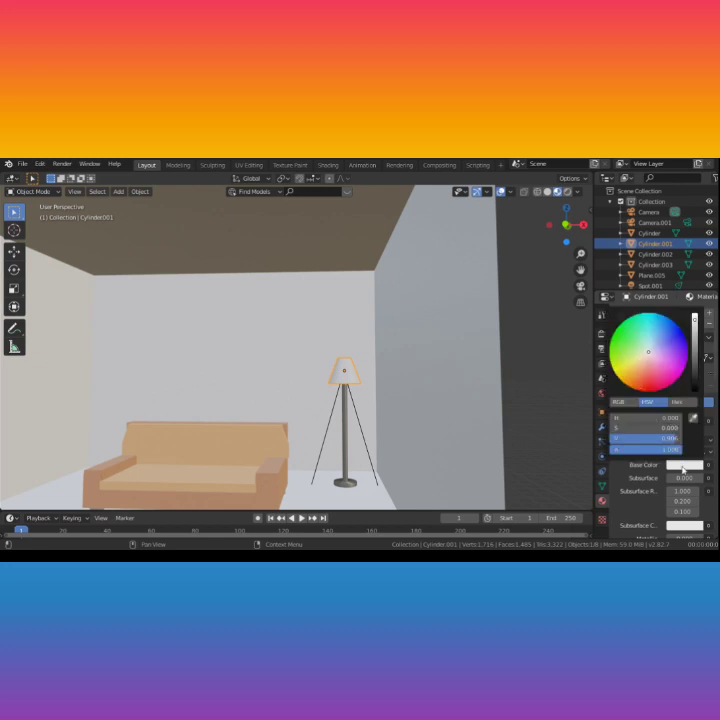
left_click(641, 372)
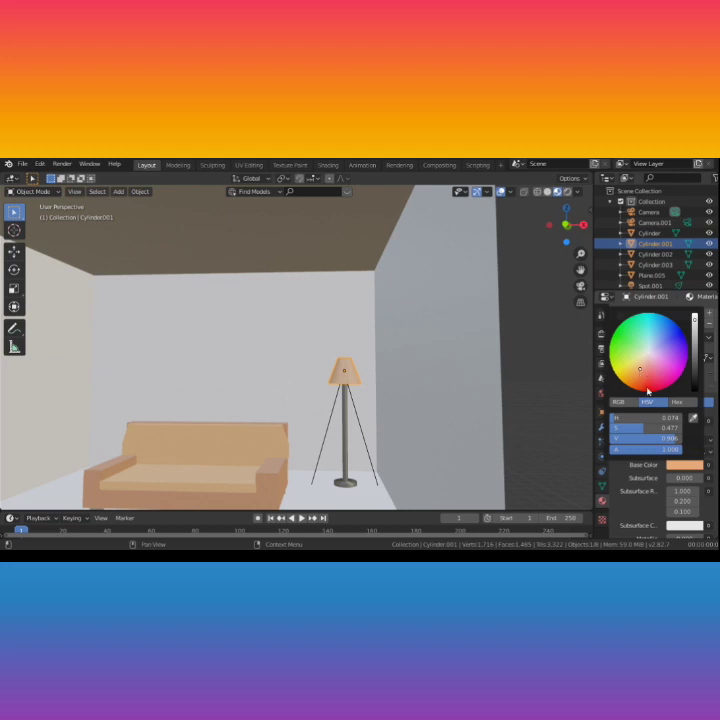
left_click(644, 369)
scroll(537, 411, "down", 5)
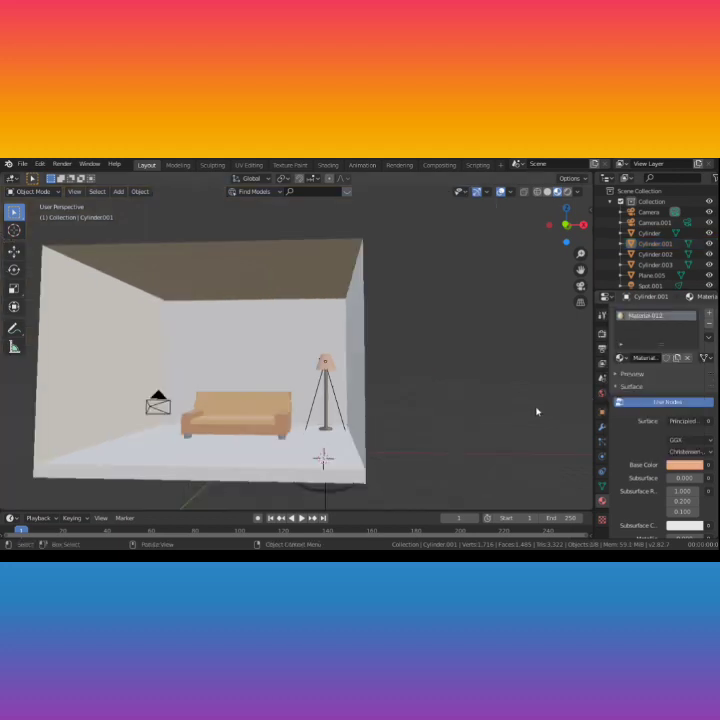
Step: Darken the lampshade material's base color to a value of about 0.73
scroll(537, 411, "down", 1)
middle_click_drag(399, 411, 405, 412)
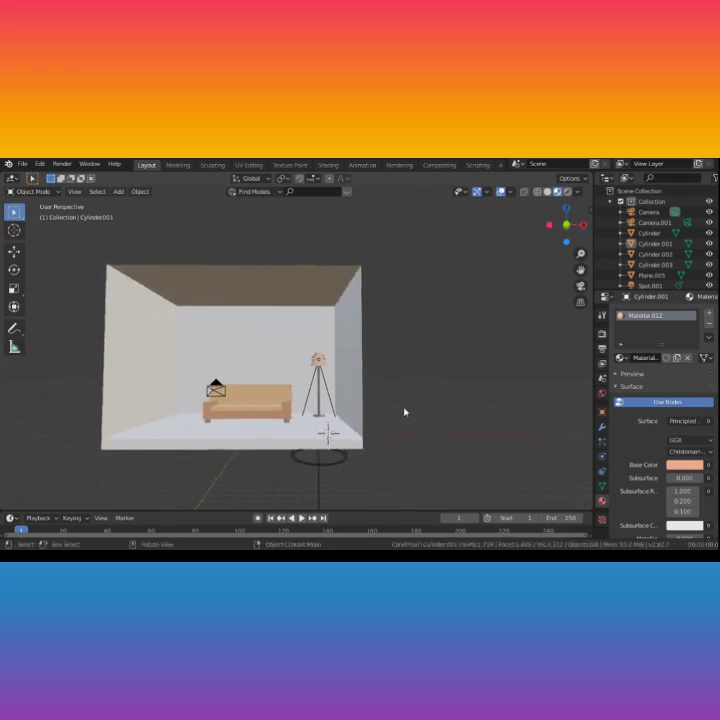
scroll(405, 412, "up", 5)
left_click(347, 372)
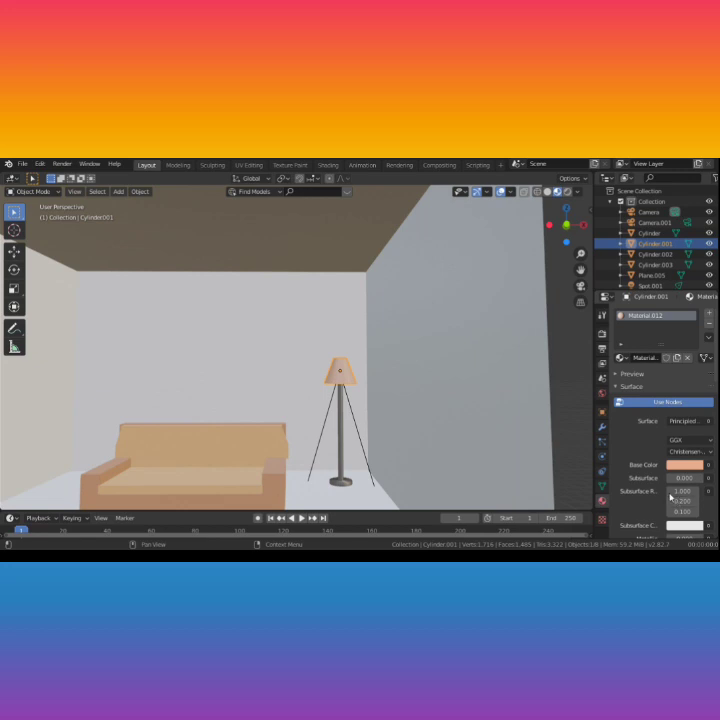
left_click(687, 467)
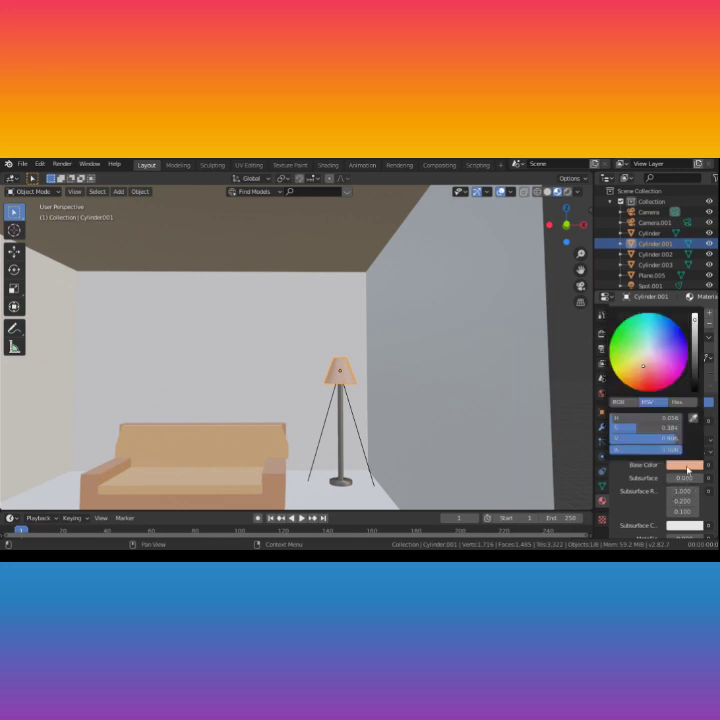
left_click(695, 337)
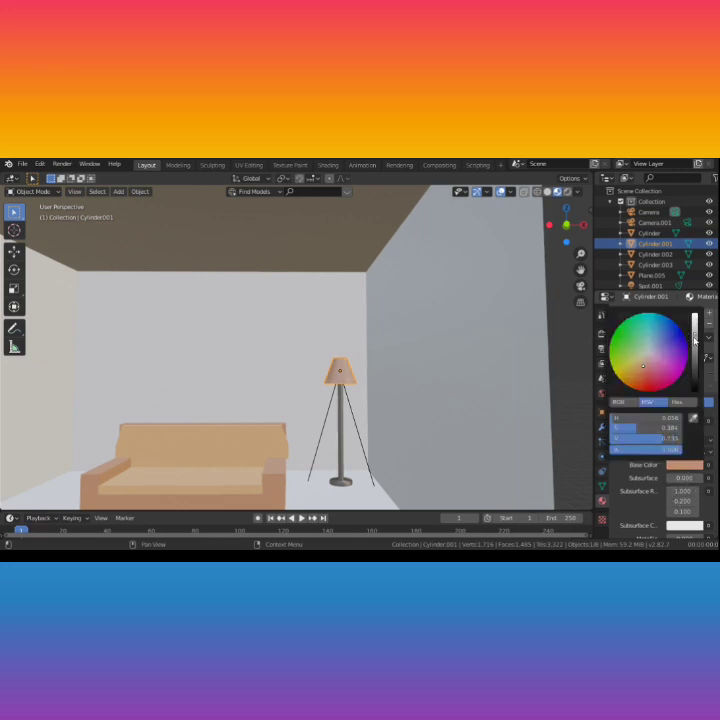
scroll(574, 427, "down", 2)
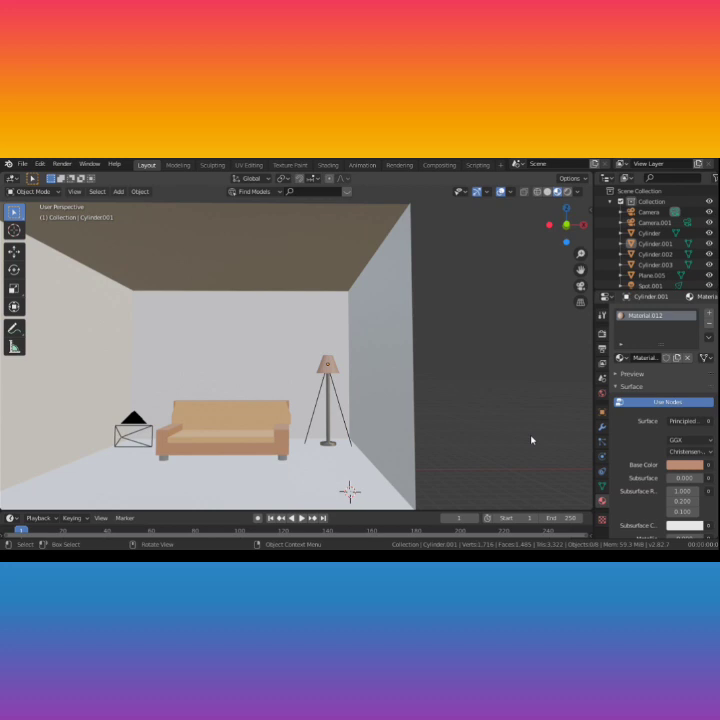
Step: Adjust the brightness of the lampshade material's base color to a value of about 0.80
scroll(457, 428, "up", 4)
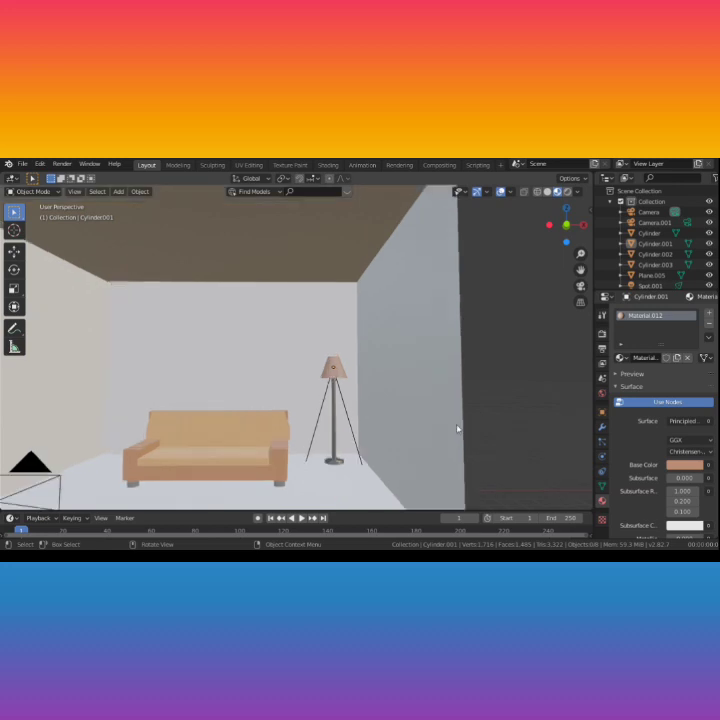
left_click(686, 465)
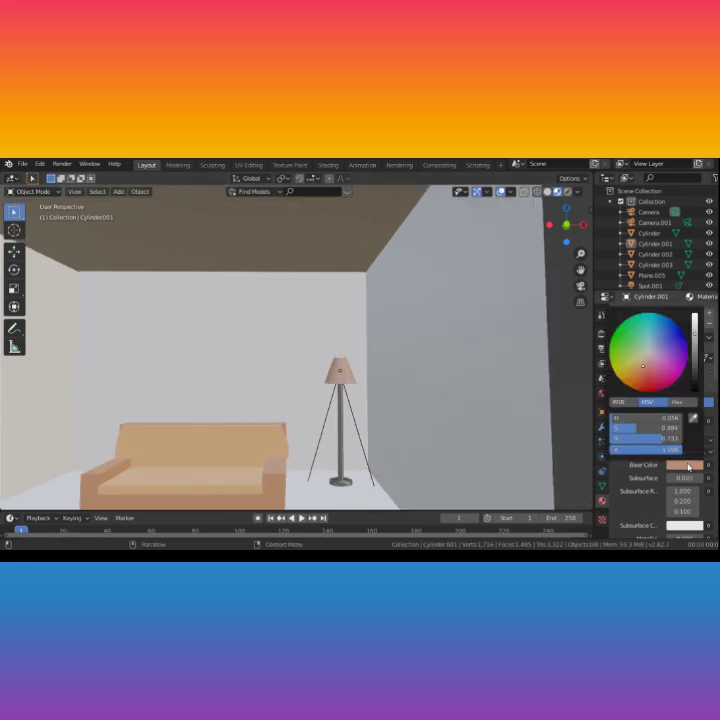
left_click(695, 327)
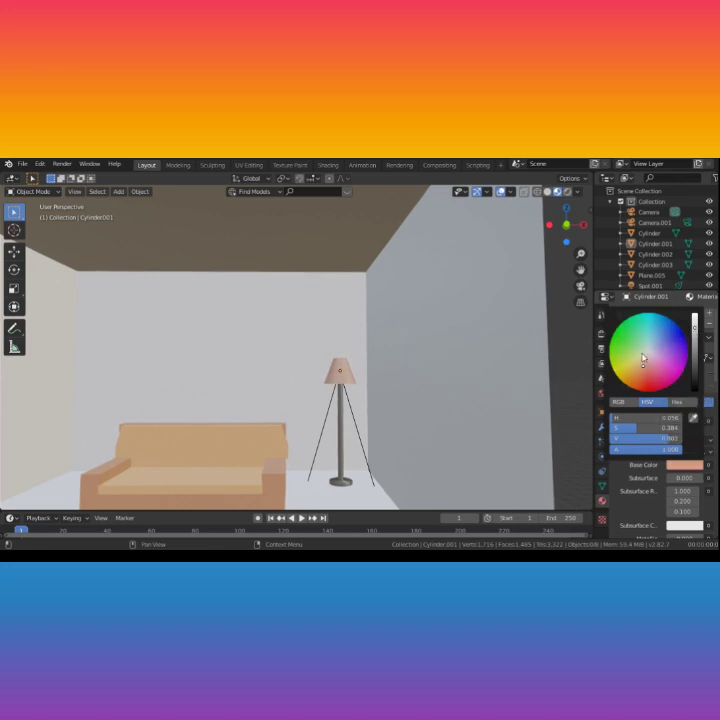
scroll(563, 392, "down", 3)
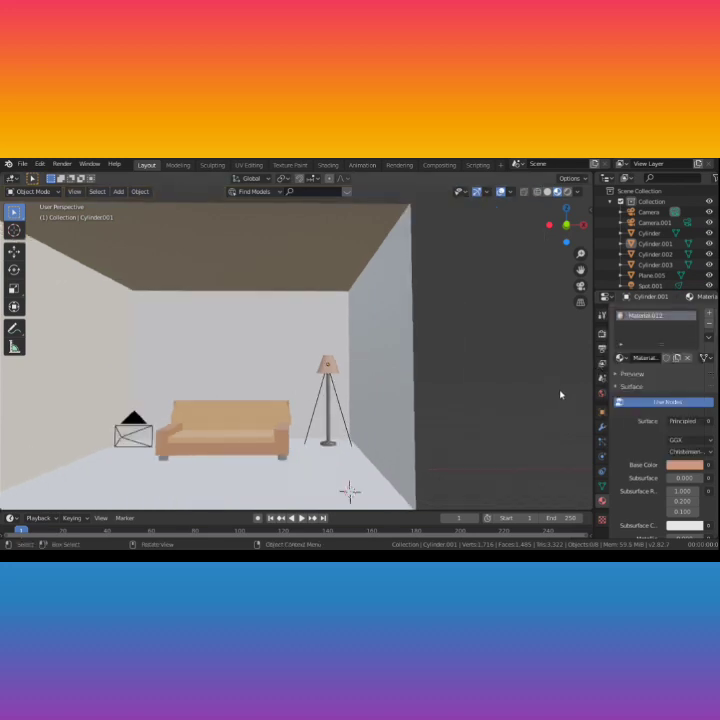
middle_click_drag(561, 394, 461, 437)
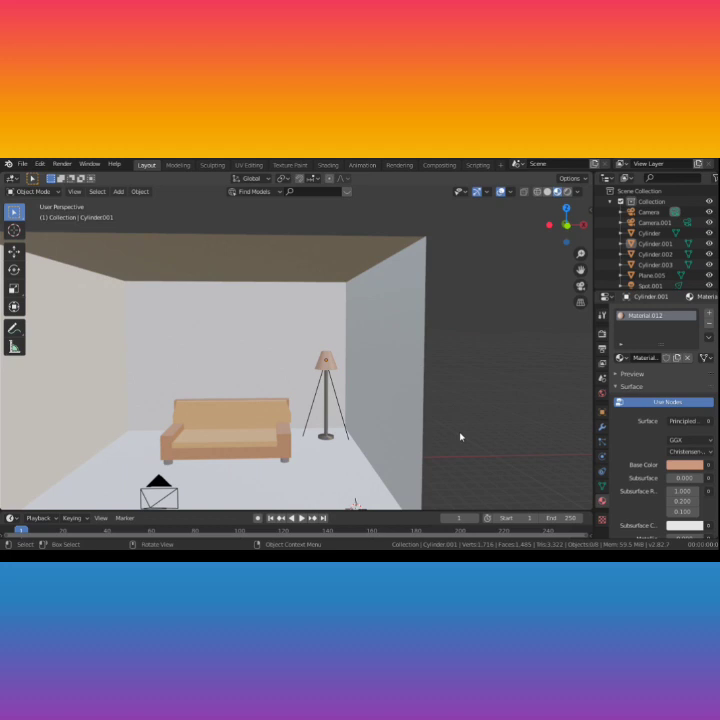
Step: In rendered shading, add an area light and raise it about 11 m along Z to ceiling height
left_click(568, 192)
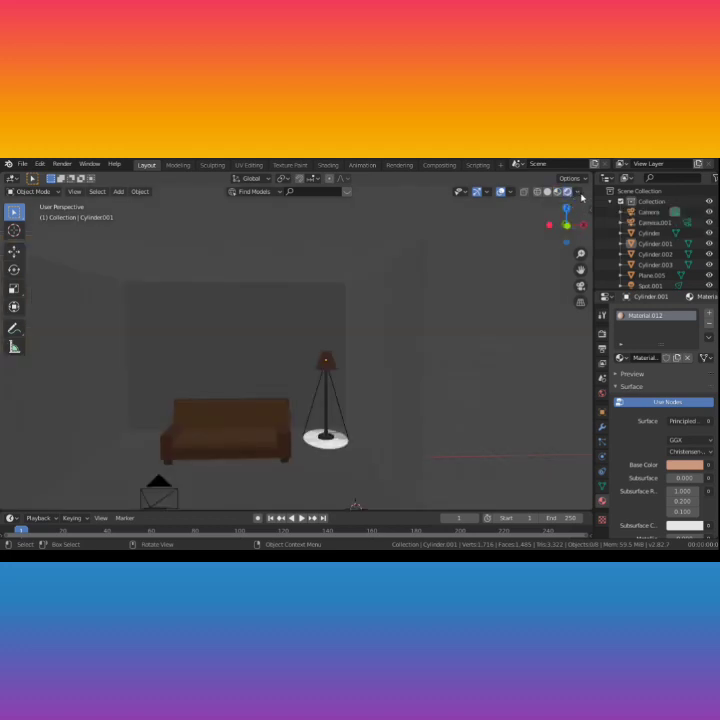
left_click(578, 193)
scroll(257, 284, "down", 5)
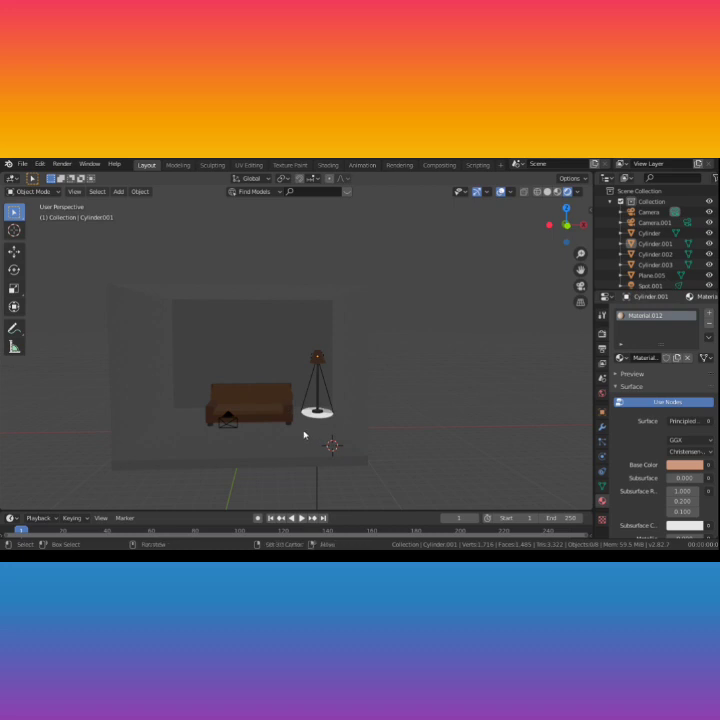
key("shift+a")
mouse_move(292, 430)
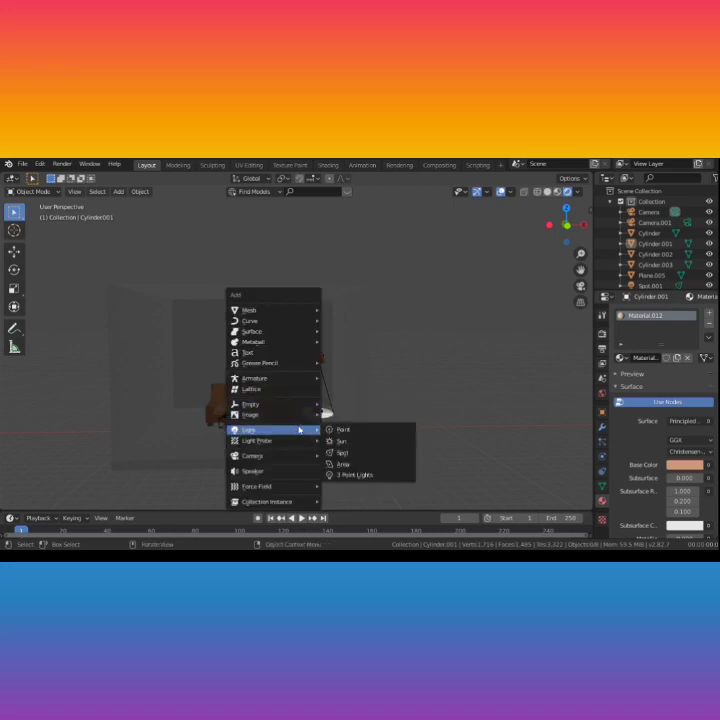
left_click(344, 465)
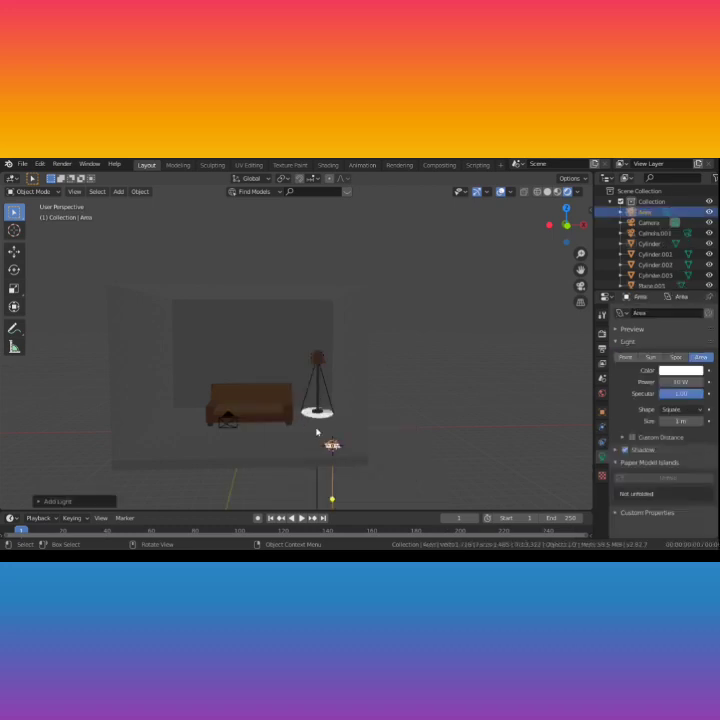
key("g")
key("z")
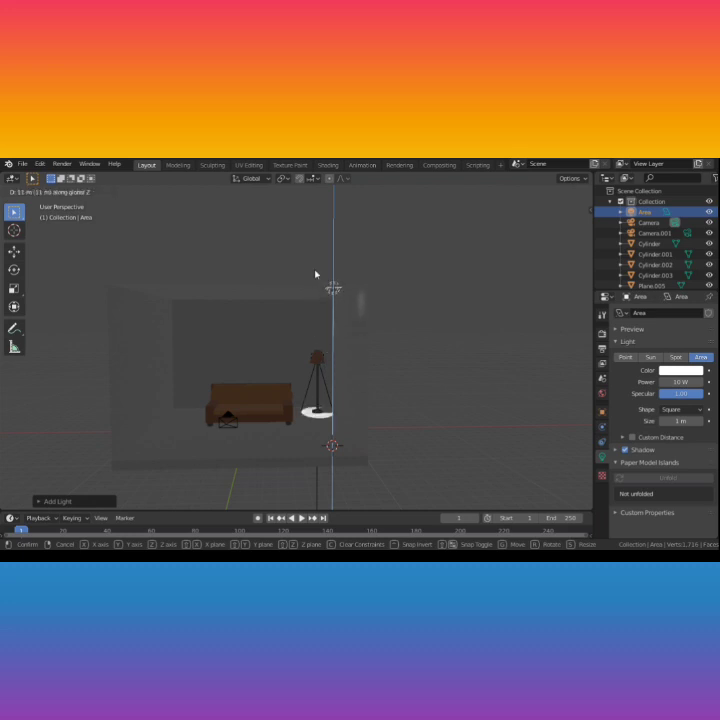
left_click(317, 275)
Step: Rotate the area light and aim its beam down toward the sofa
key("r")
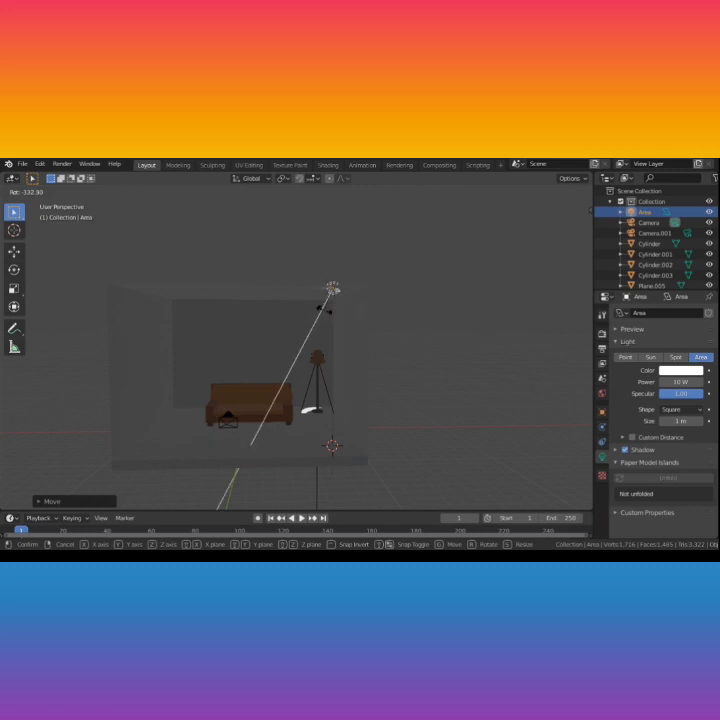
left_click(330, 318)
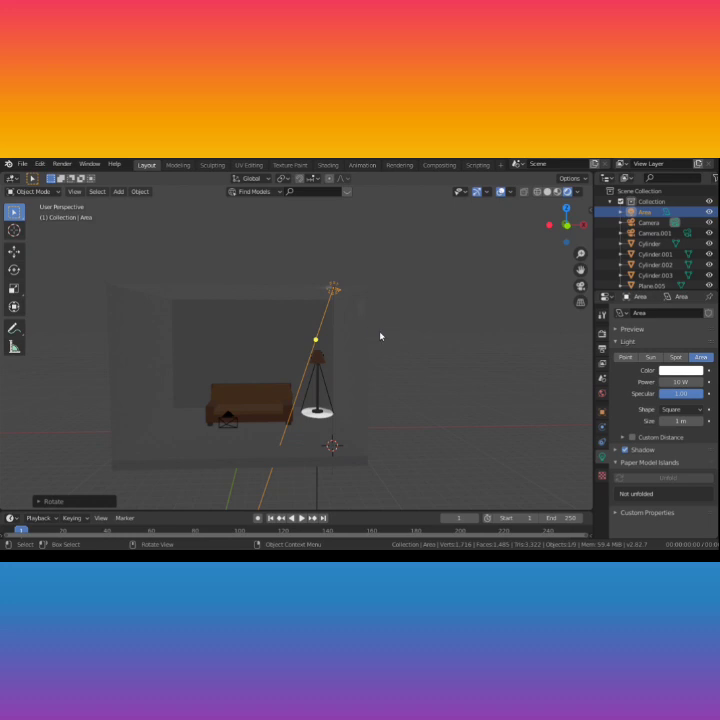
middle_click_drag(360, 346, 370, 379)
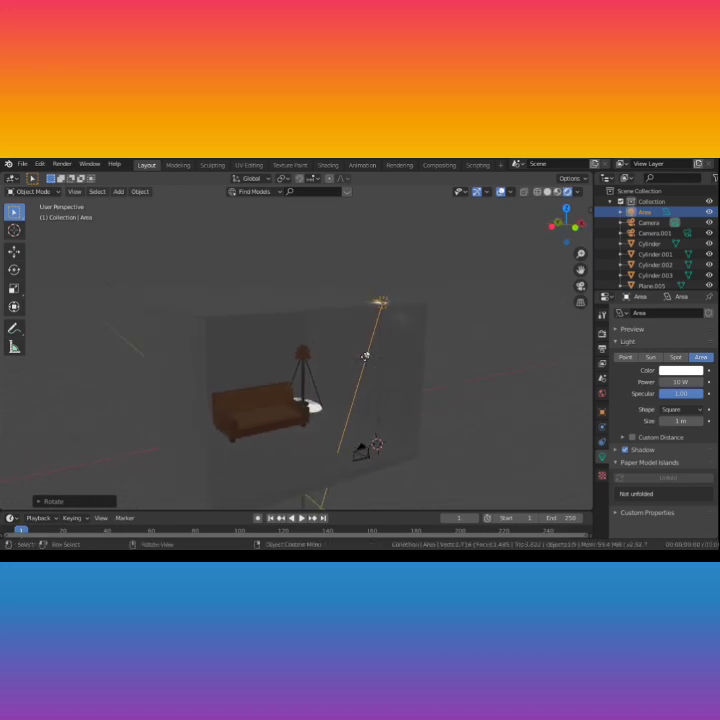
left_click_drag(366, 355, 354, 360)
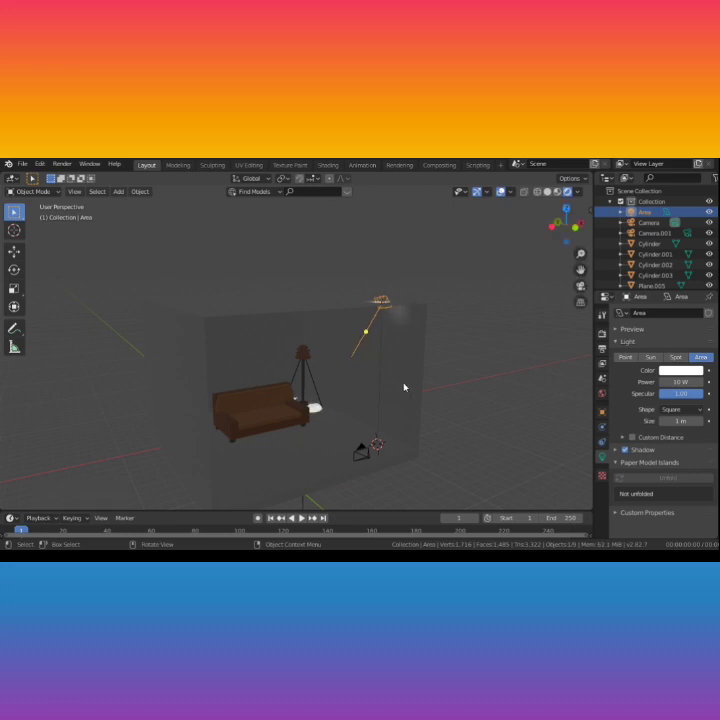
middle_click_drag(405, 386, 377, 382)
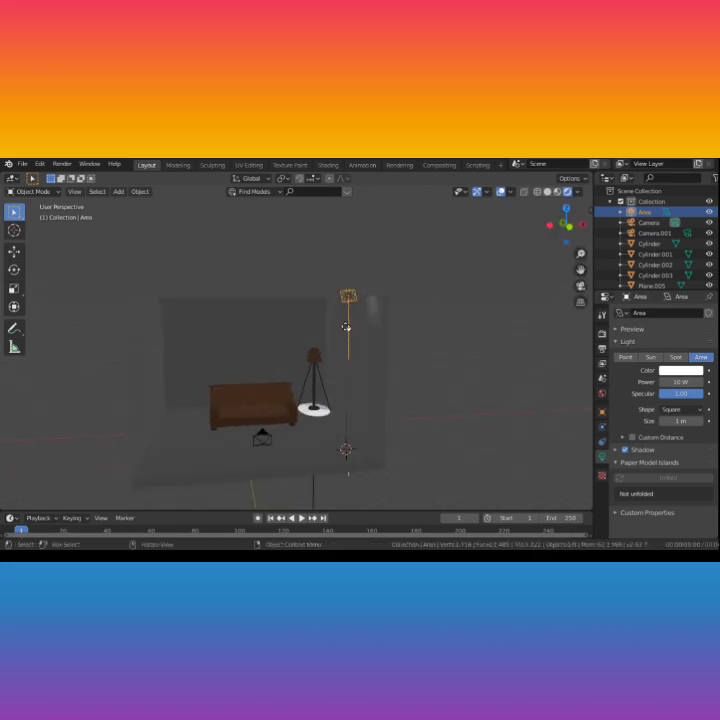
left_click_drag(329, 328, 265, 396)
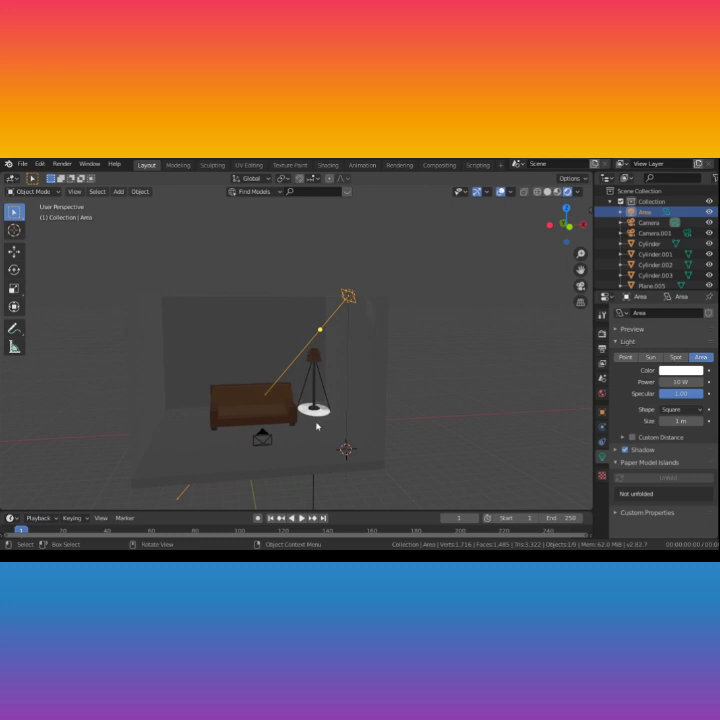
Step: Try area light powers of 3500 W and 1500 W
left_click(680, 382)
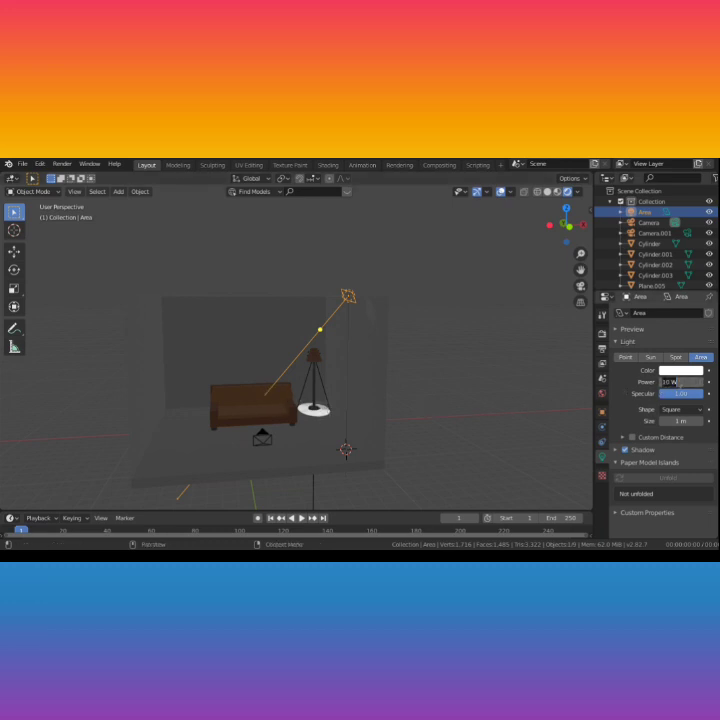
type("3500")
key("Return")
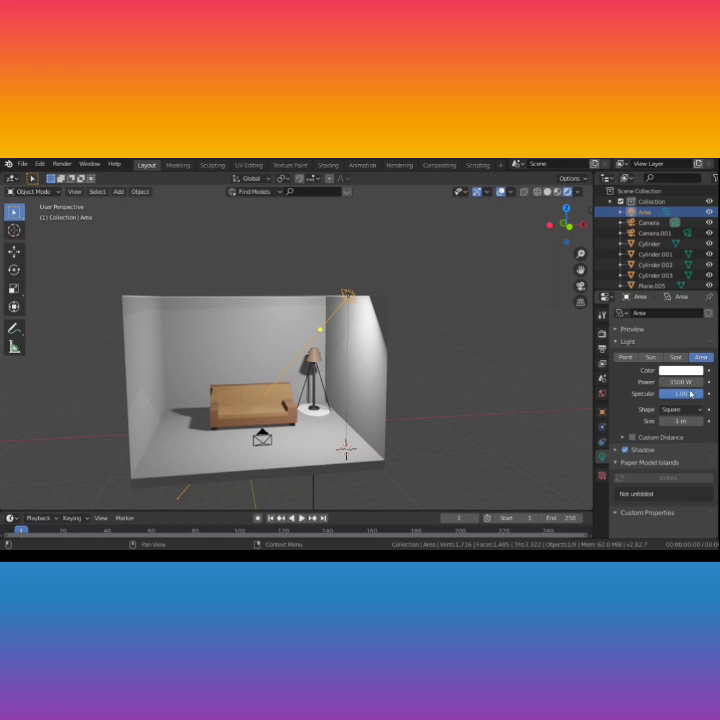
left_click(677, 382)
type("3")
key("Return")
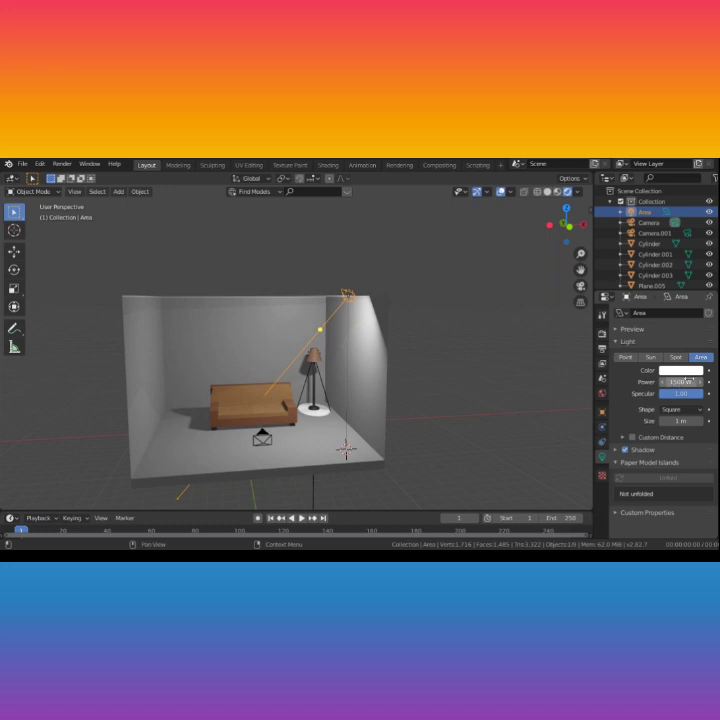
Step: Set the area light's power to 750 W and leave it deselected
left_click(684, 381)
type("4")
type("5")
key("Return")
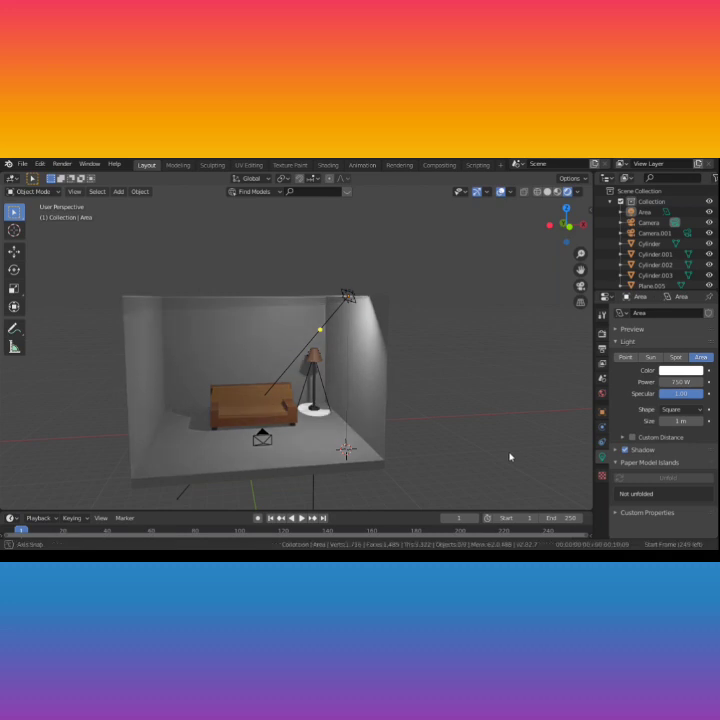
Step: Move the area light along Y into the room and about 6.3 m along negative X, toward the middle of the ceiling
middle_click_drag(511, 456, 529, 479)
left_click(374, 326)
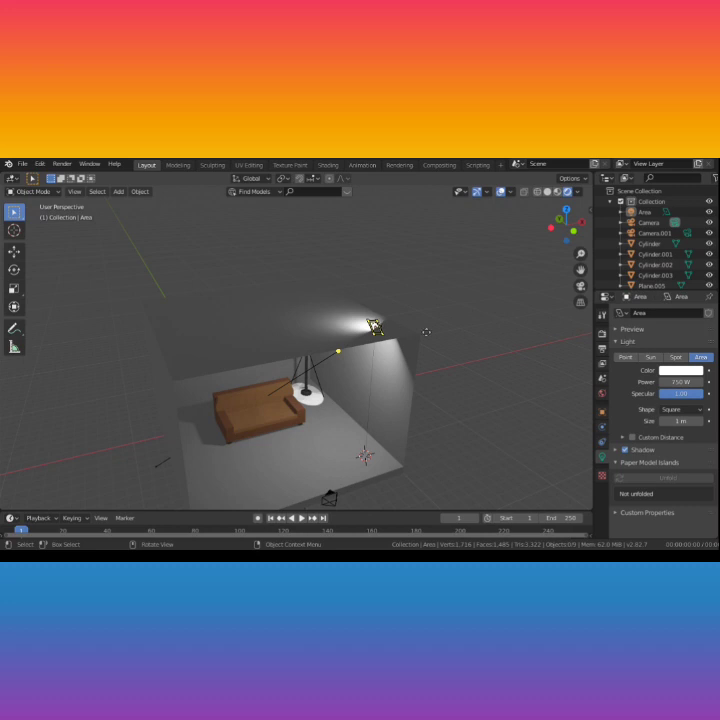
left_click(389, 402)
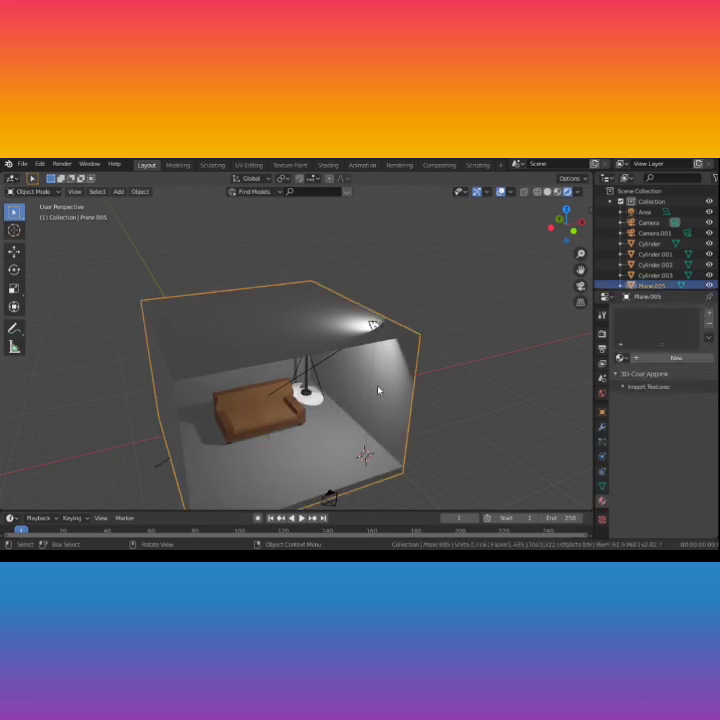
left_click(379, 391)
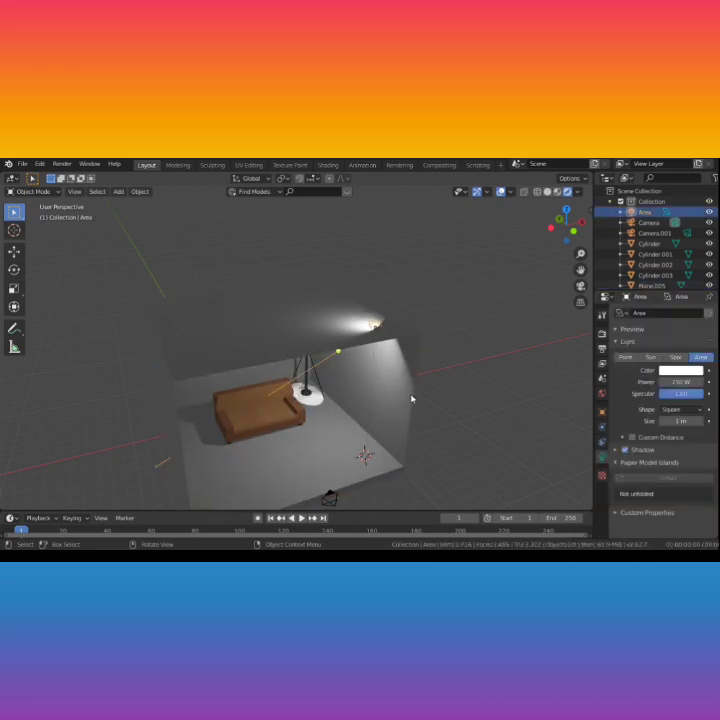
key("g")
key("y")
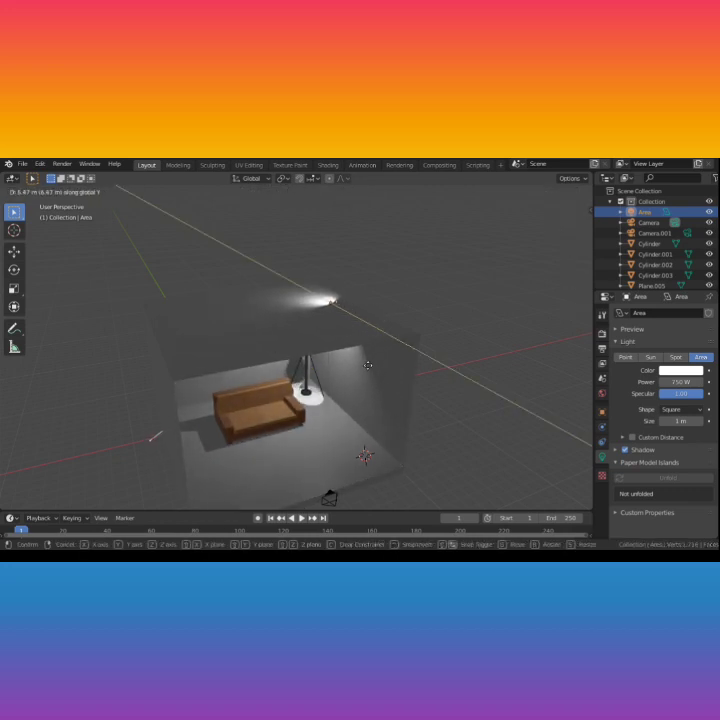
left_click(368, 366)
key("g")
key("x")
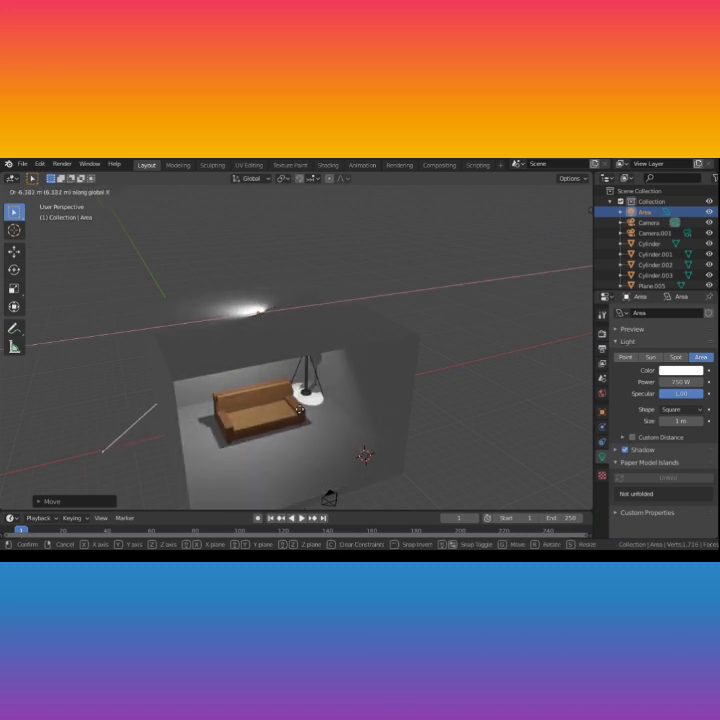
left_click(233, 339)
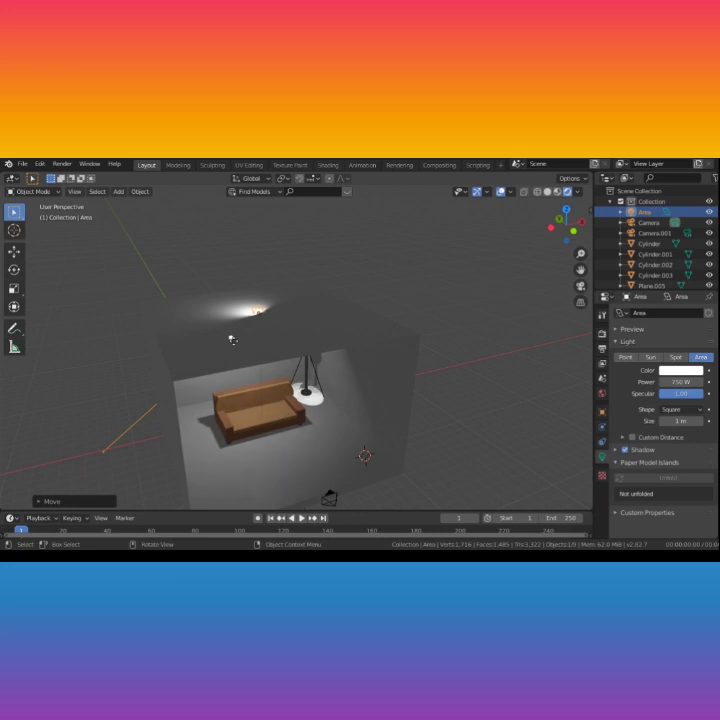
Step: Aim the area light from the ceiling down onto the sofa, leaving nothing selected
left_click_drag(233, 339, 240, 365)
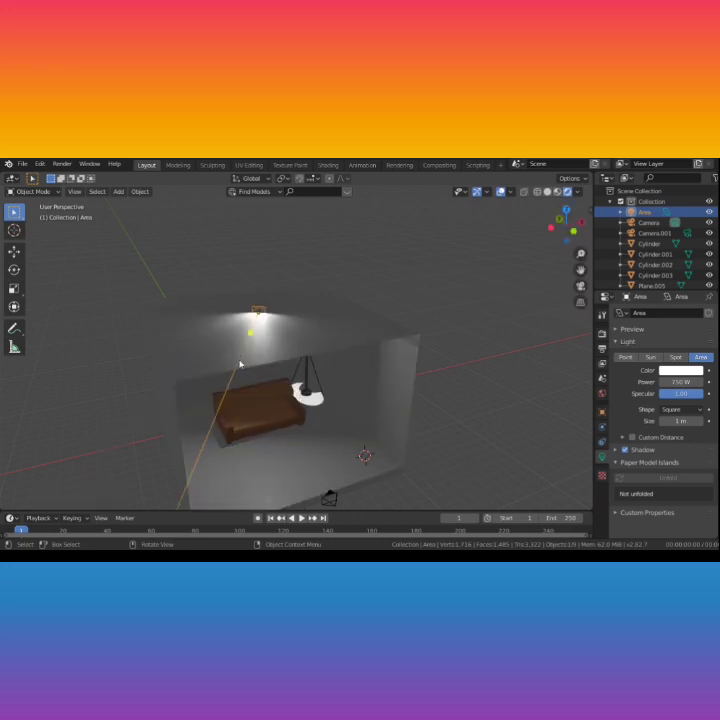
middle_click_drag(268, 392, 235, 382)
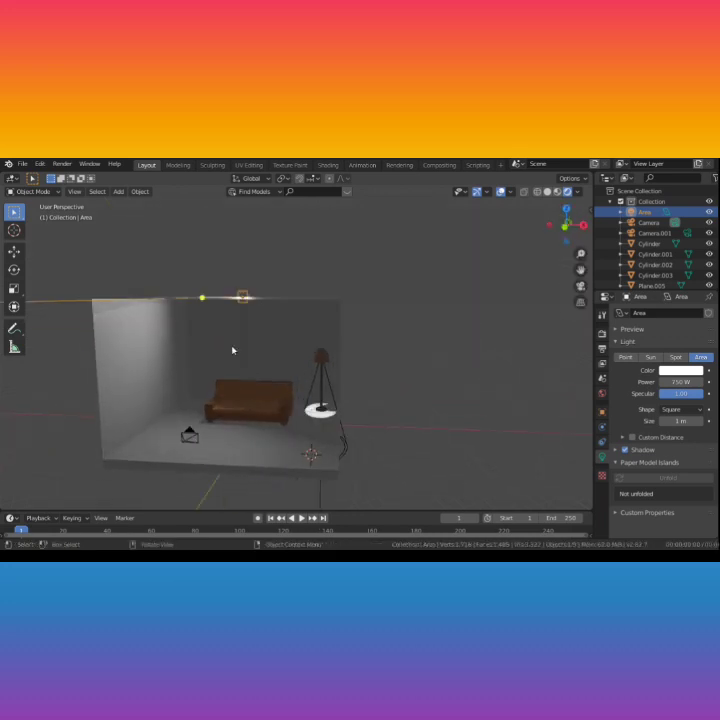
left_click_drag(200, 298, 240, 397)
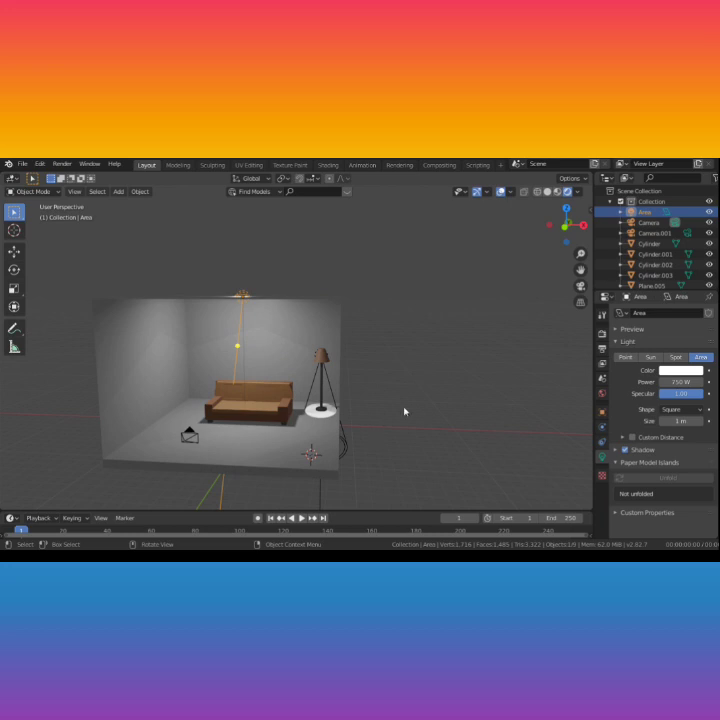
middle_click_drag(405, 413, 417, 470)
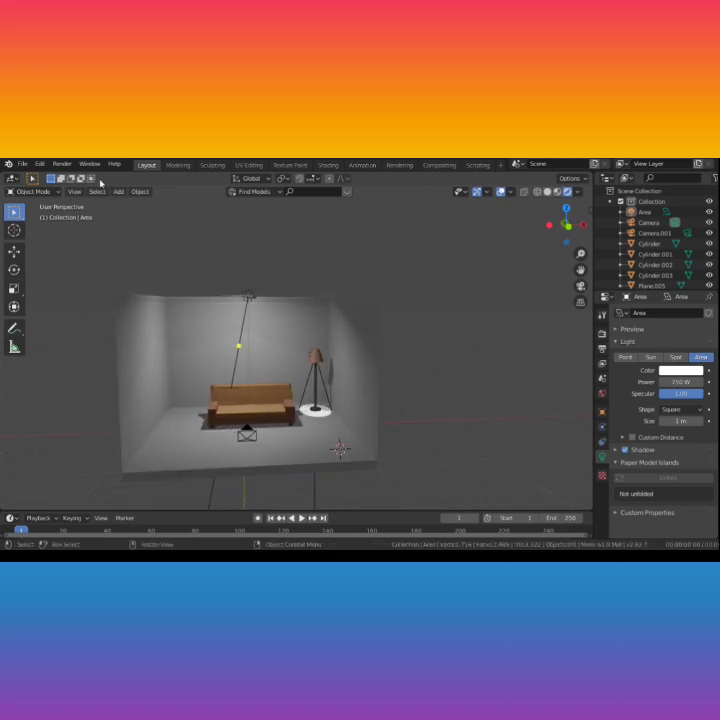
Step: Render a still image of the living room with the ceiling area light in place
left_click(61, 164)
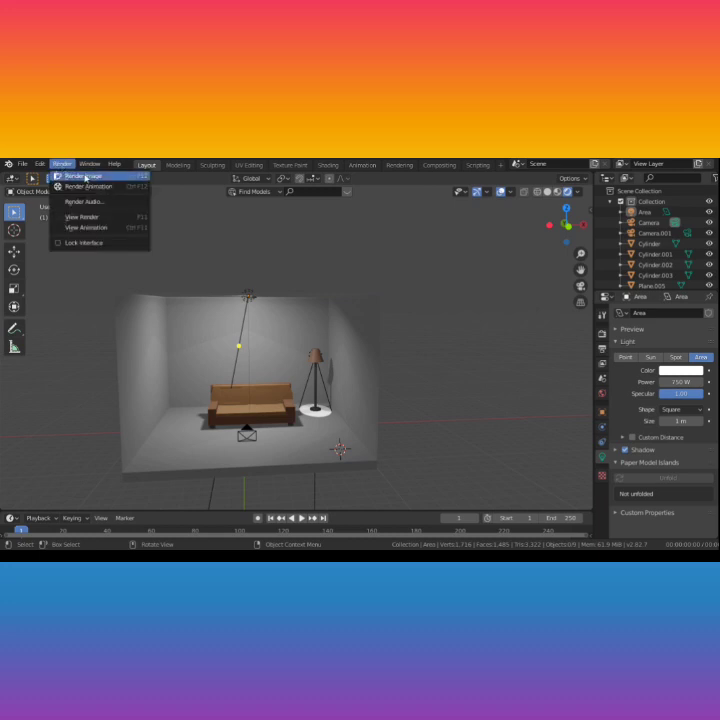
left_click(85, 177)
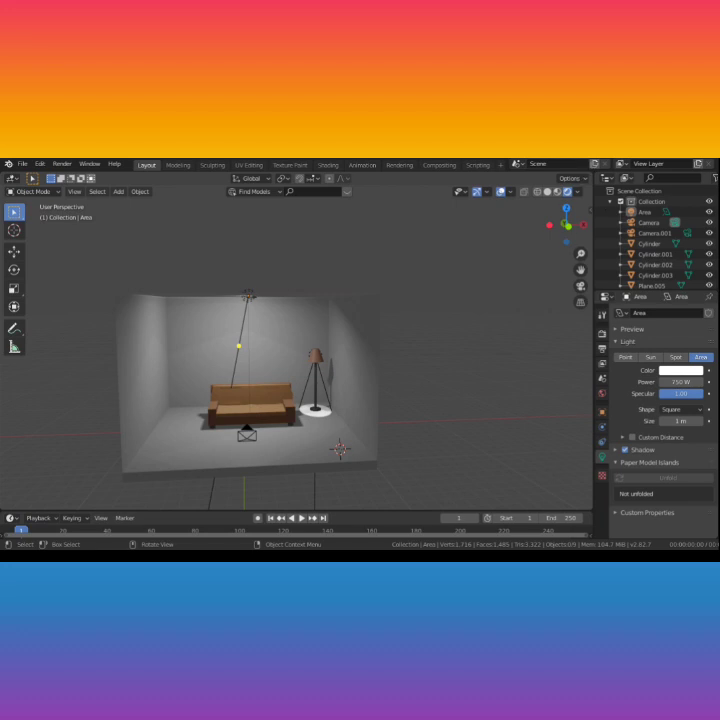
Step: Change the floor lamp's spot light color to a saturated dark yellow with hue 0.164 and value 0.633
left_click(322, 395)
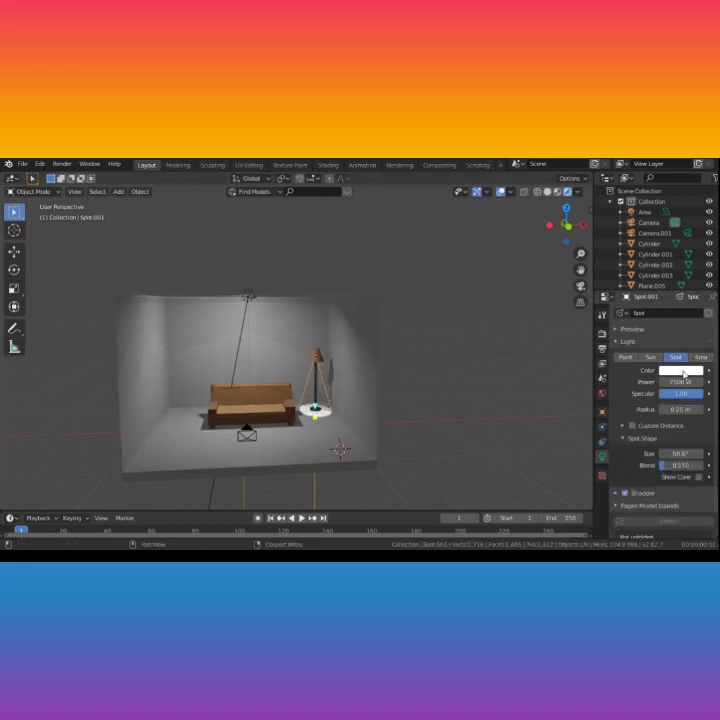
left_click(682, 370)
left_click(631, 284)
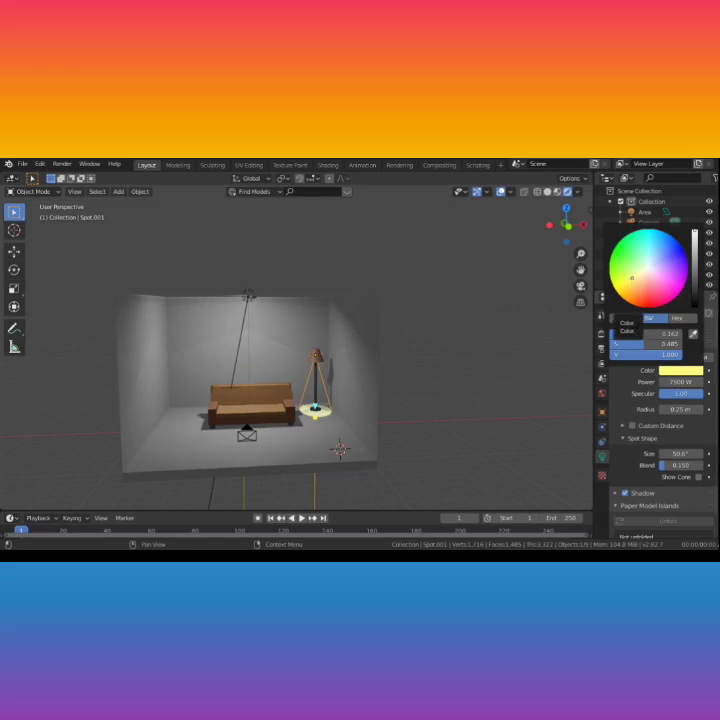
left_click(626, 283)
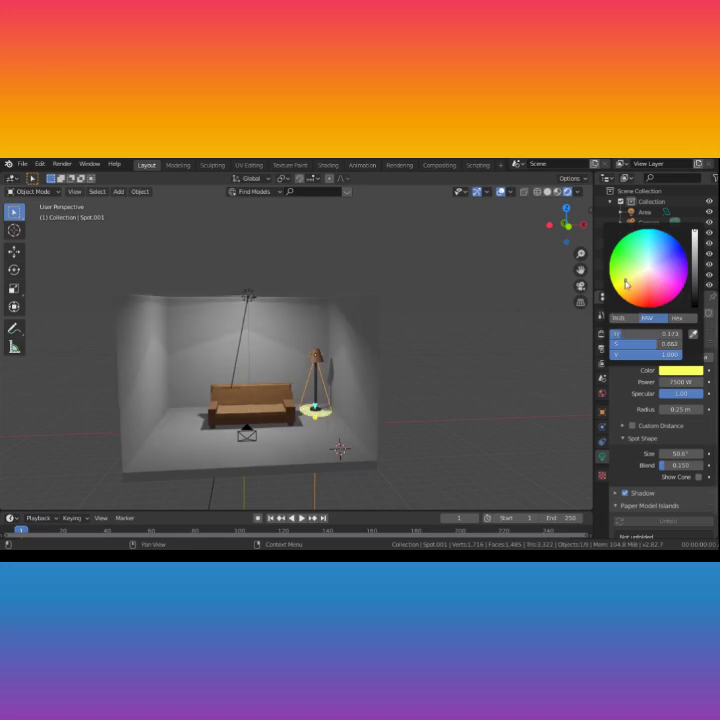
left_click(695, 270)
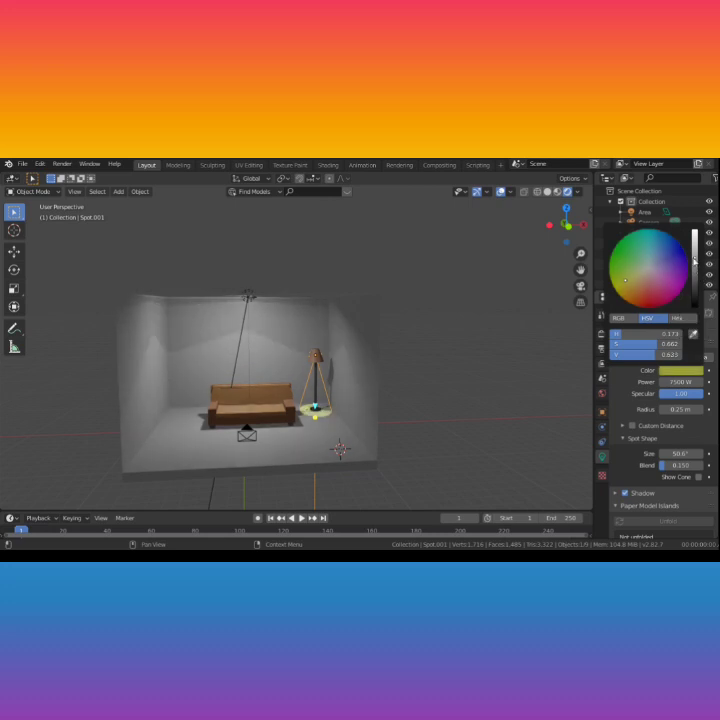
scroll(299, 438, "up", 5)
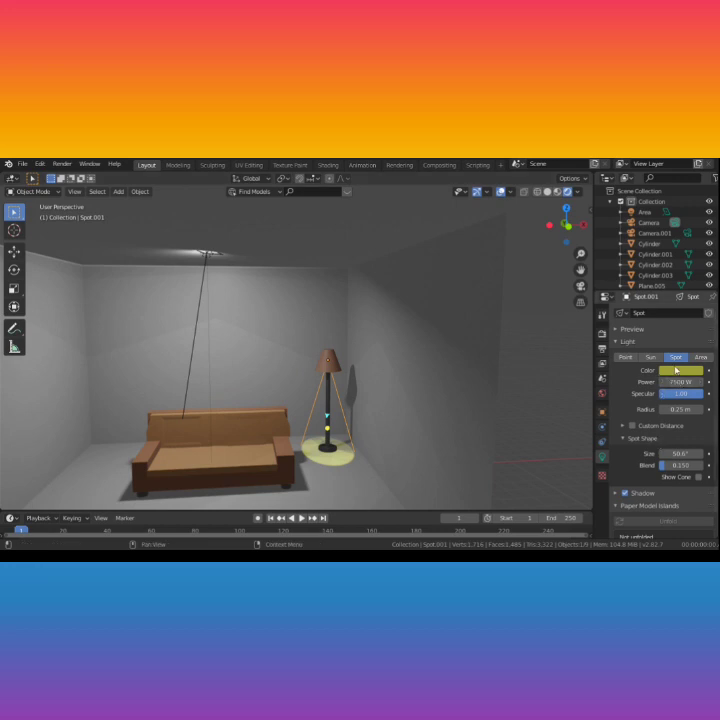
left_click(677, 370)
left_click(620, 290)
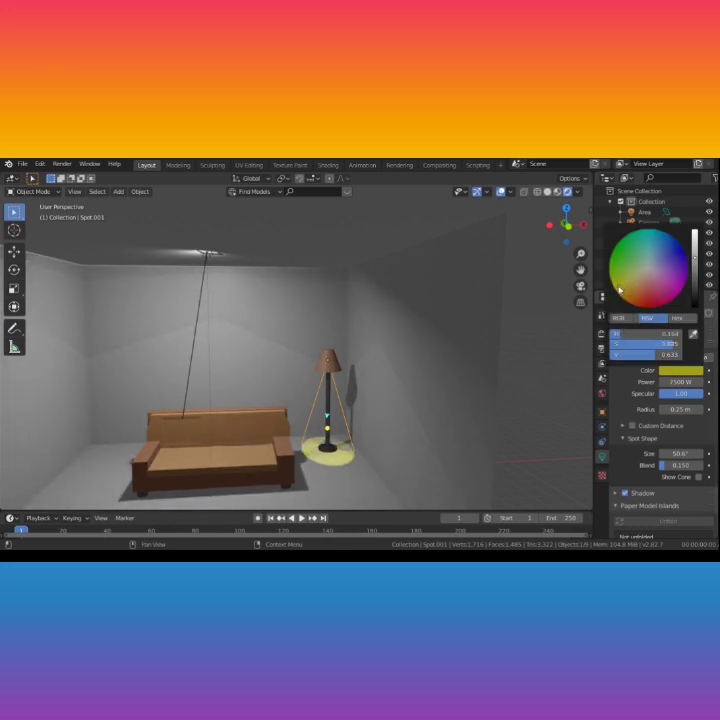
Step: Render a still image with the yellow lamp light and save the scene file
scroll(517, 397, "down", 1)
scroll(517, 397, "down", 4)
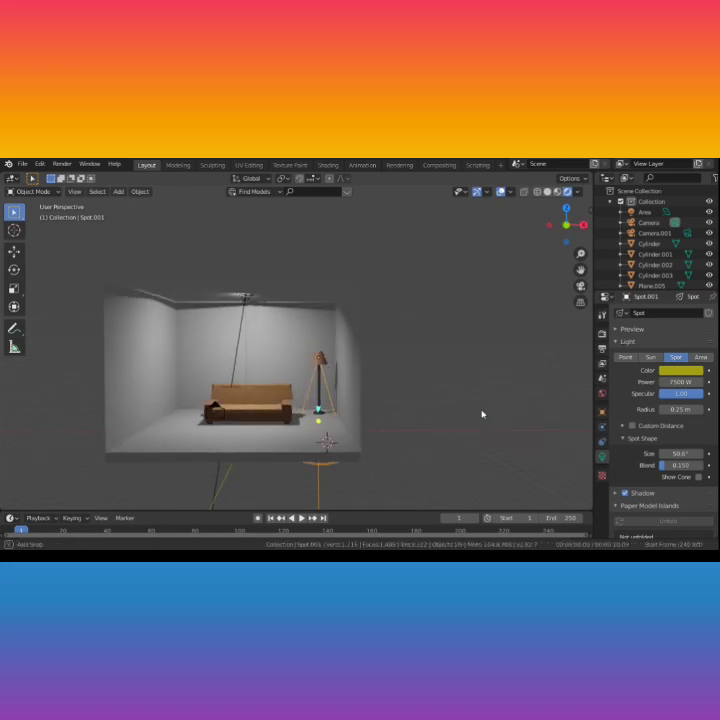
middle_click_drag(414, 433, 423, 436)
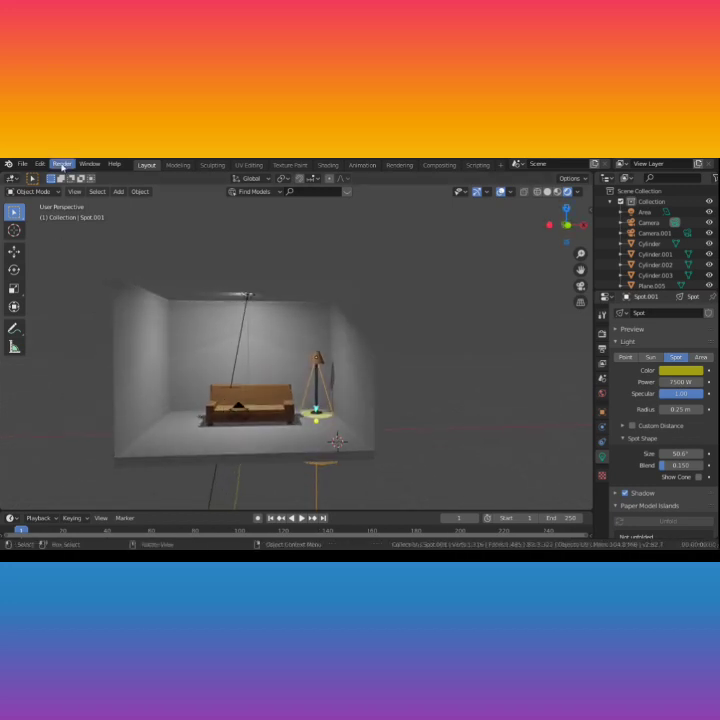
left_click(62, 167)
left_click(113, 180)
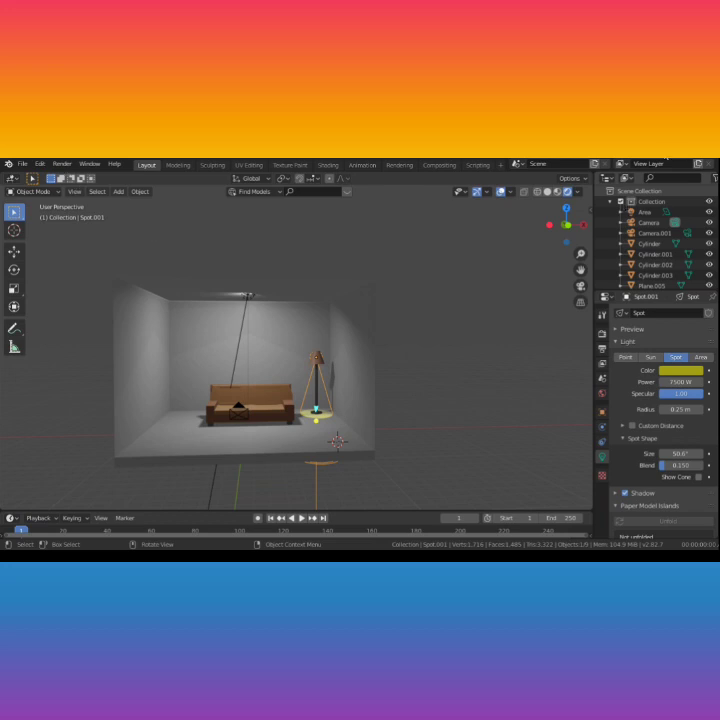
left_click(22, 164)
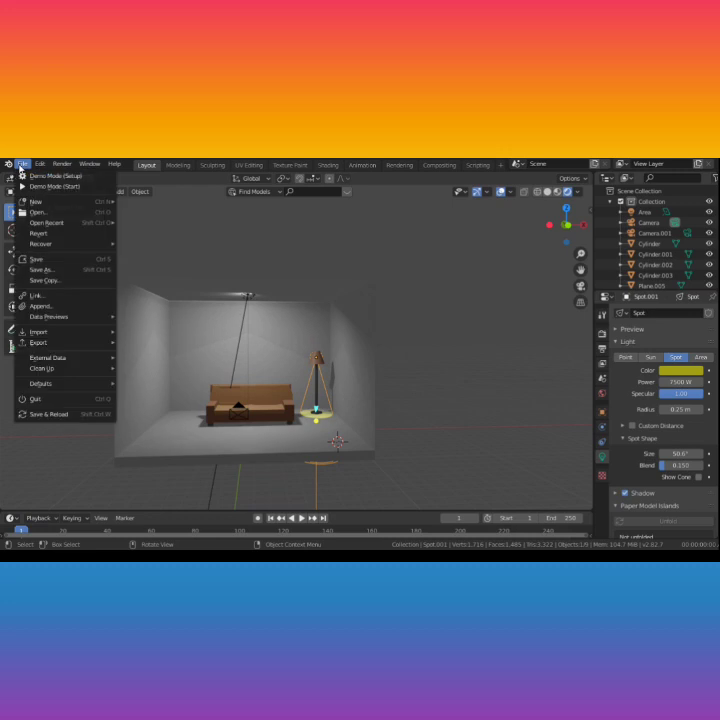
left_click(54, 262)
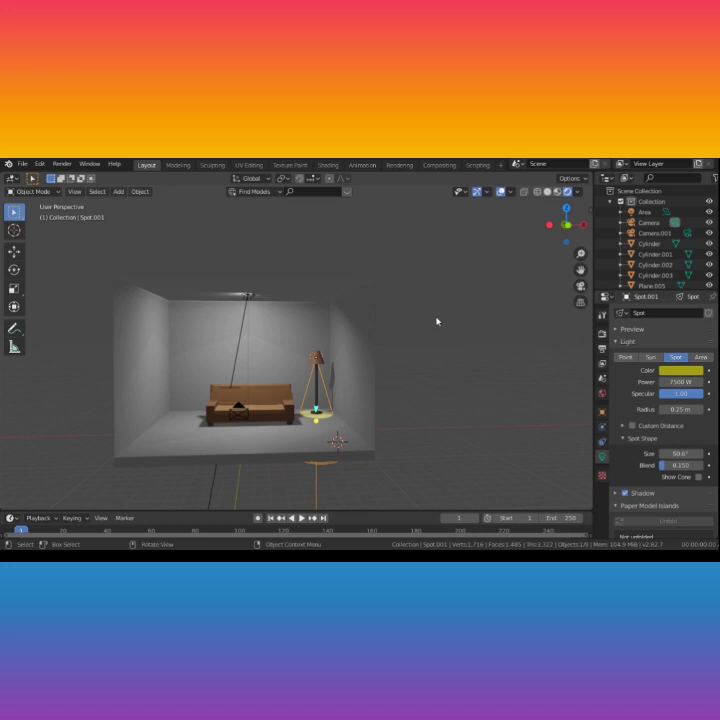
mouse_move(410, 401)
middle_mouse_down()
mouse_move(432, 410)
mouse_move(407, 412)
middle_mouse_up()
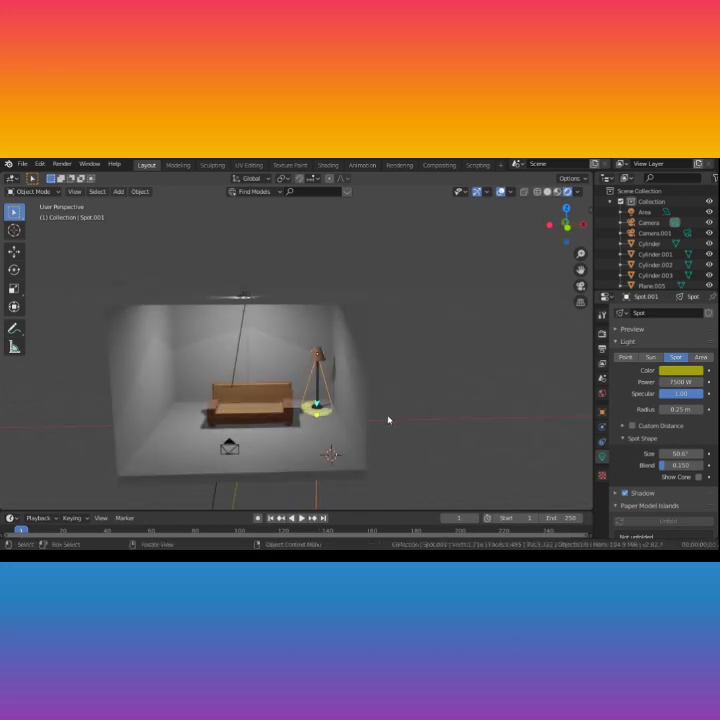
scroll(366, 426, "up", 4)
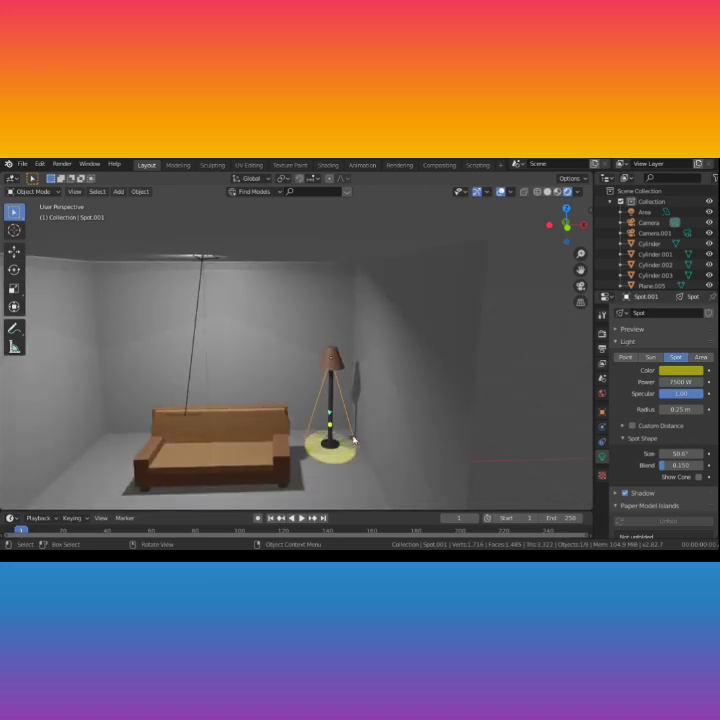
scroll(353, 440, "down", 2)
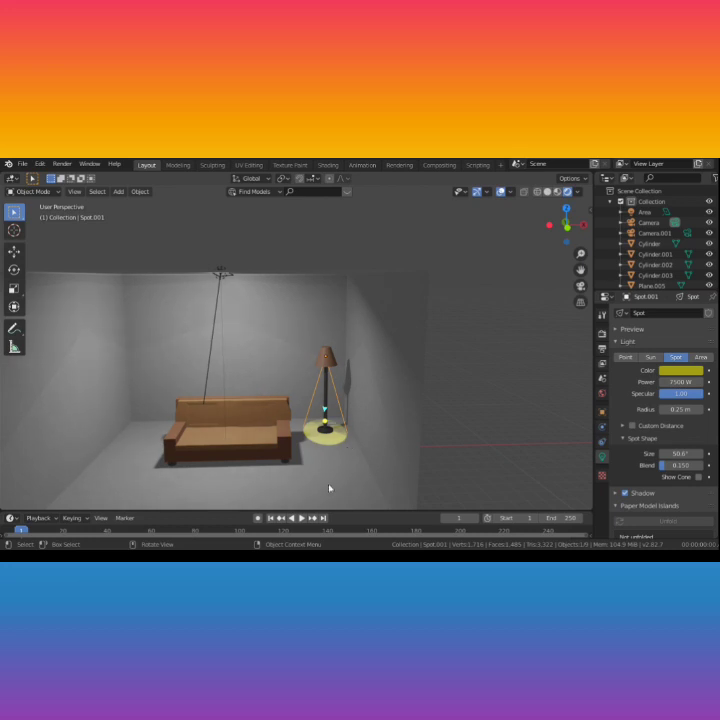